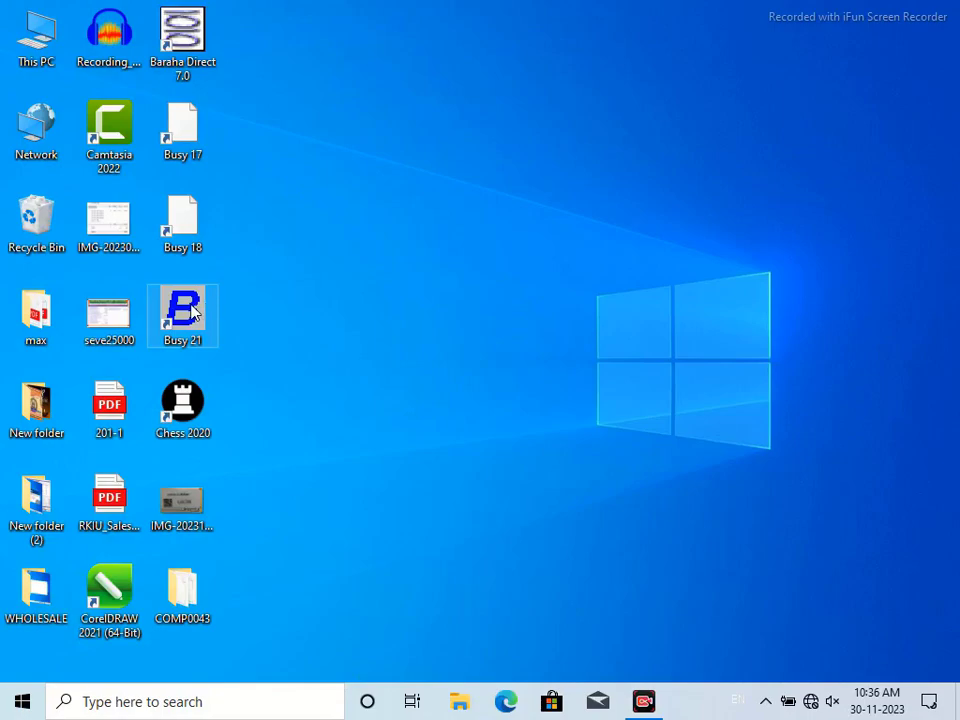
Launch Busy 21 from the desktop icon
{"action": "key", "text": "Return"}
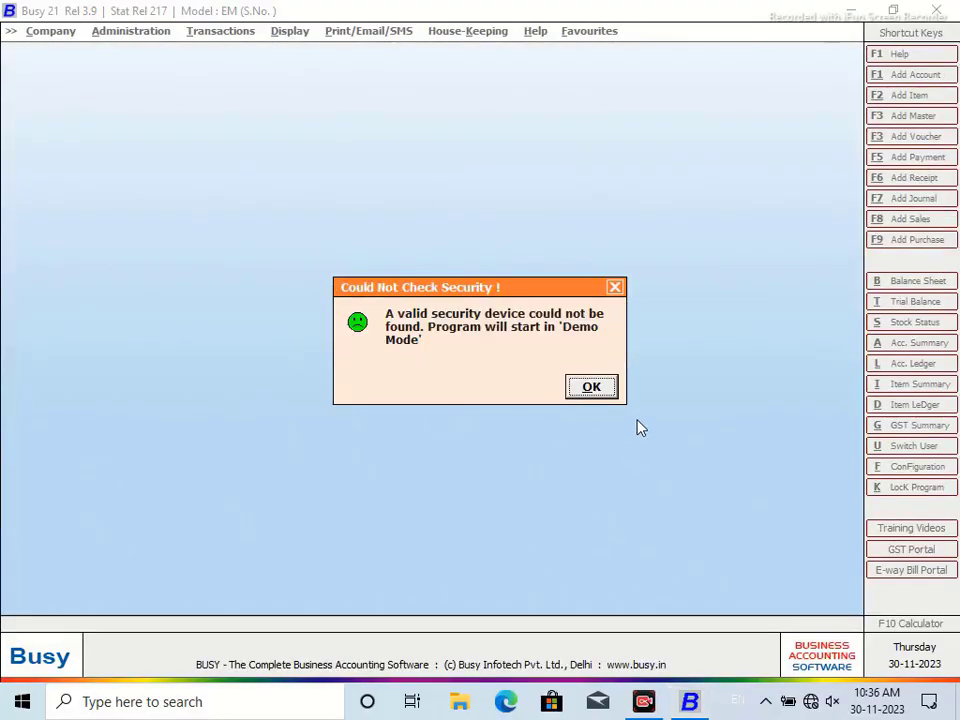
Continue in Demo Mode and create company 'Meghalaya Shan' with Meghalaya as its state
{"action": "left_click", "coordinate": [600, 389]}
{"action": "left_click", "coordinate": [50, 31]}
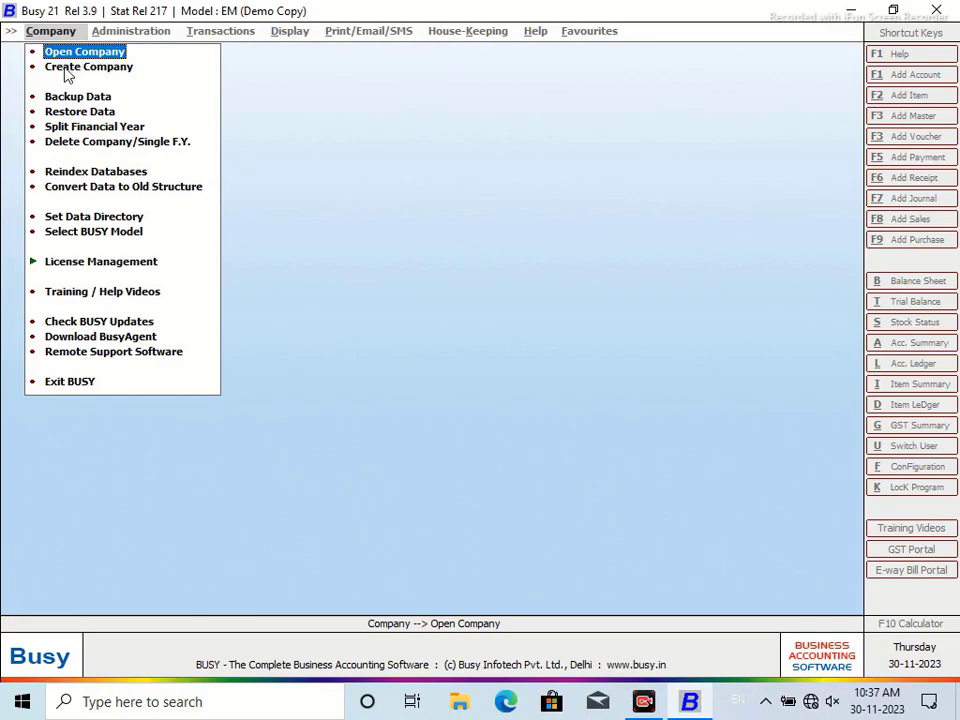
{"action": "left_click", "coordinate": [65, 68]}
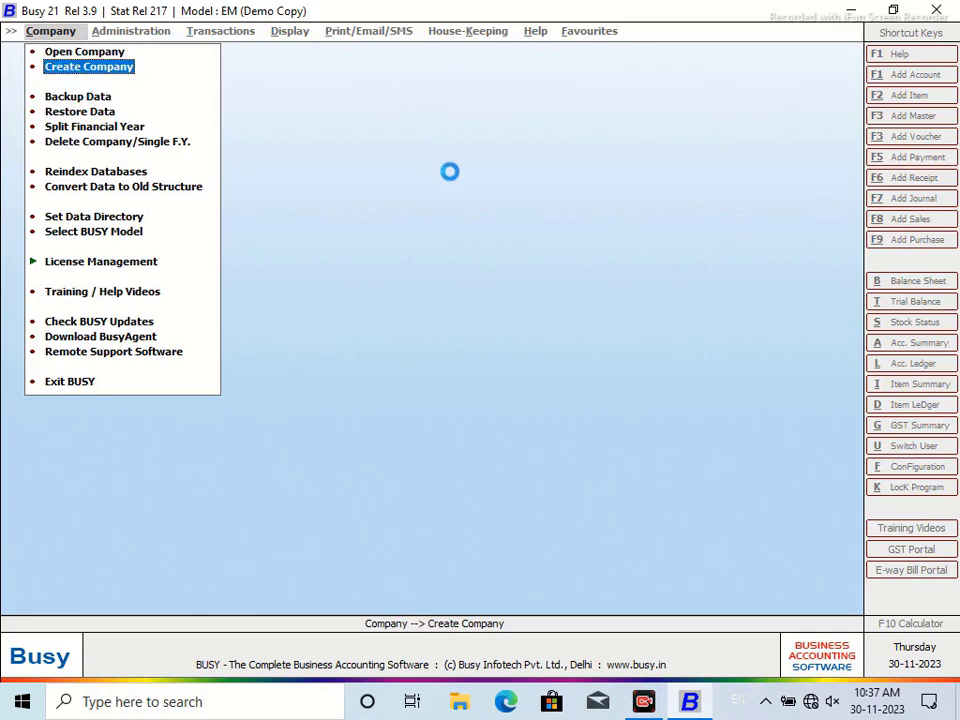
{"action": "type", "text": "M"}
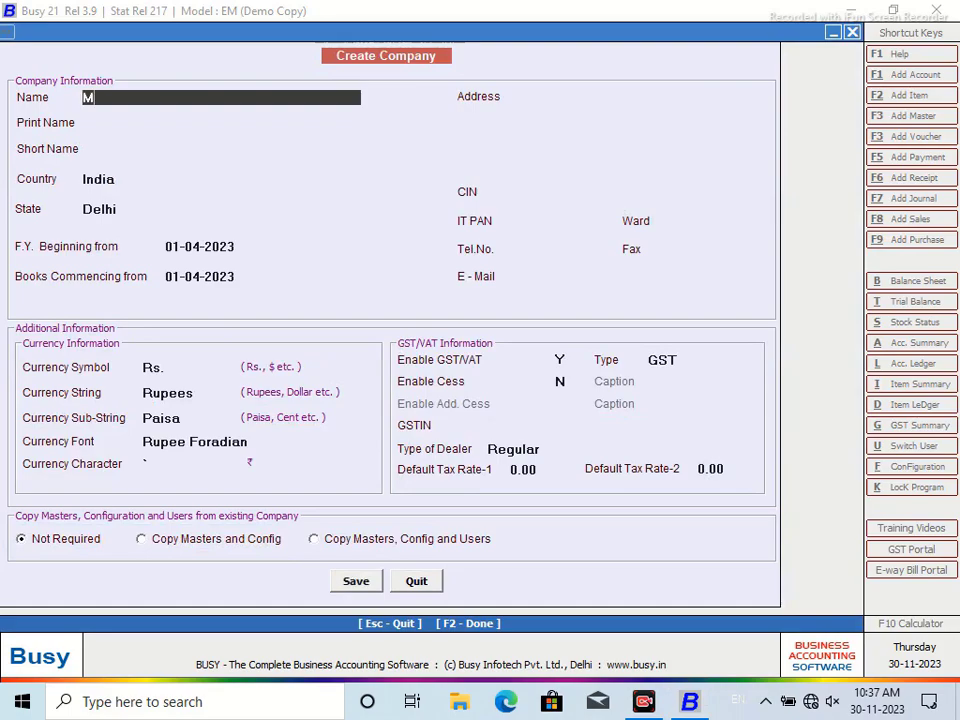
{"action": "type", "text": "eghalaya Shan"}
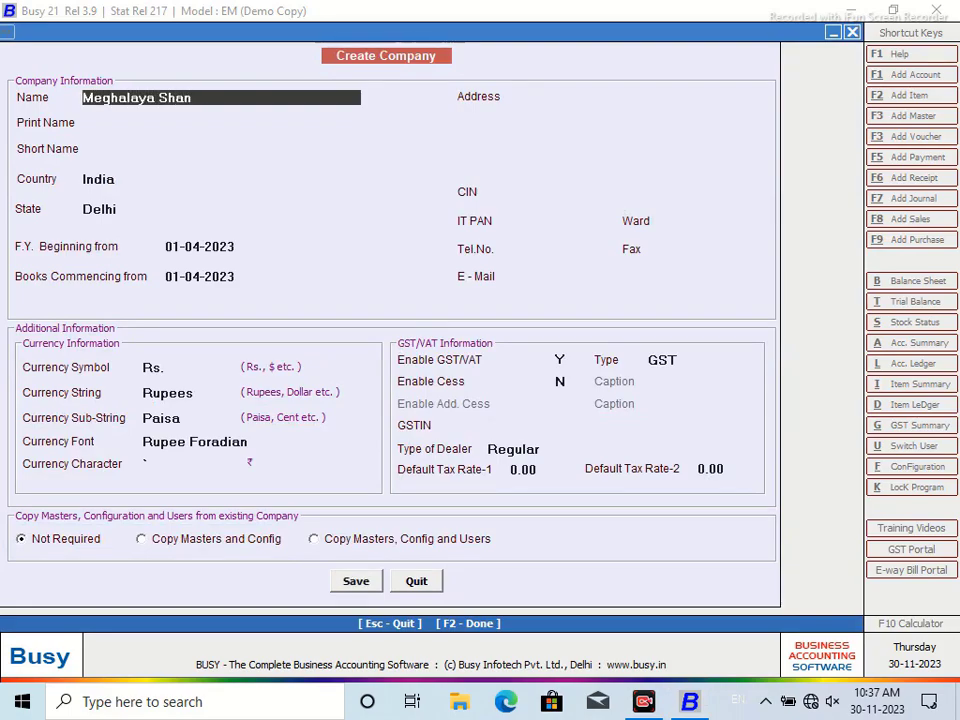
{"action": "key", "text": "Return"}
{"action": "key", "text": "Return"}
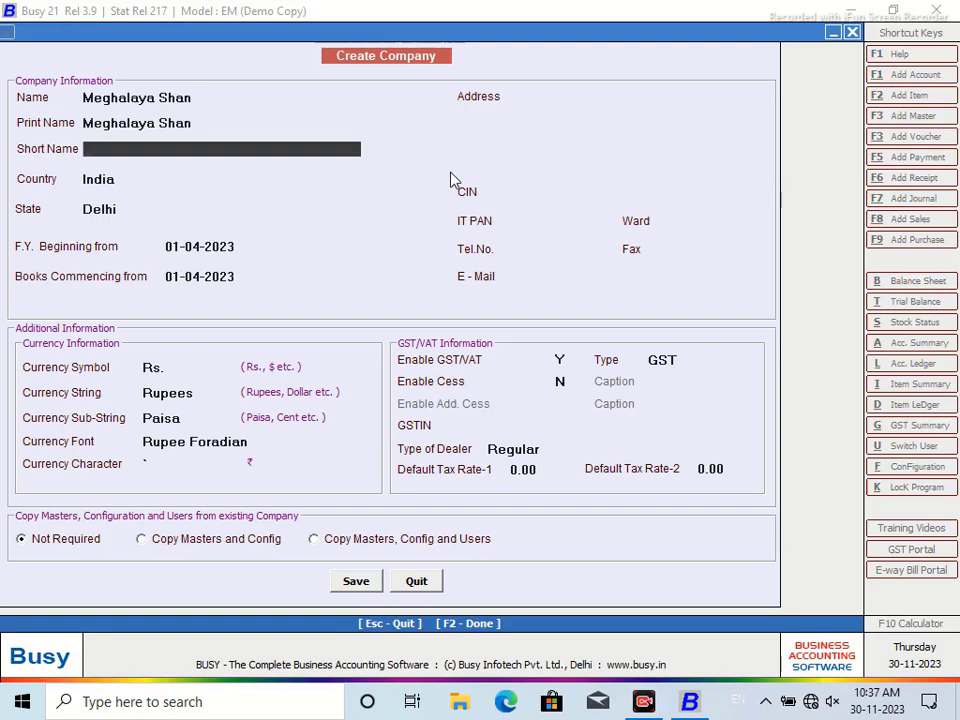
{"action": "key", "text": "Return"}
{"action": "key", "text": "Return"}
{"action": "type", "text": "kar"}
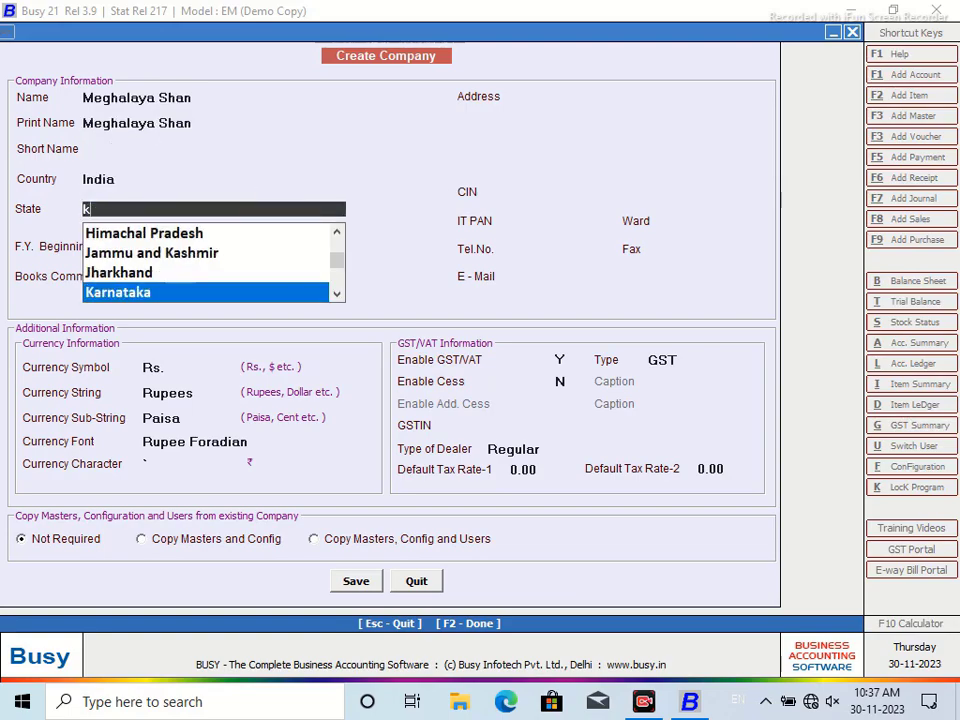
{"action": "key", "text": "BackSpace"}
{"action": "key", "text": "BackSpace"}
{"action": "key", "text": "BackSpace"}
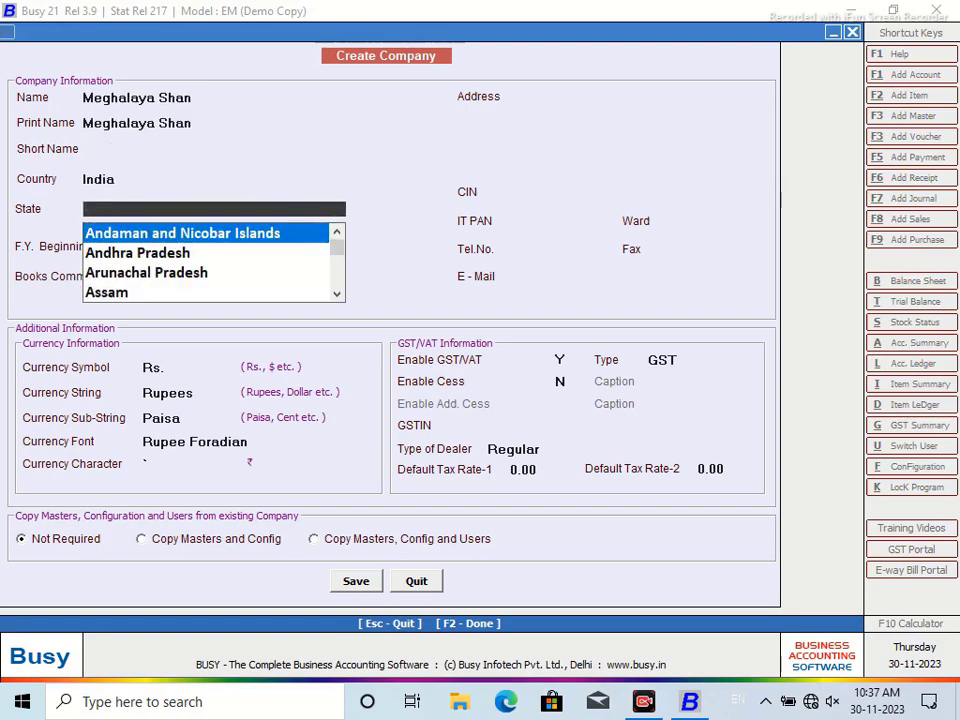
{"action": "type", "text": "megha"}
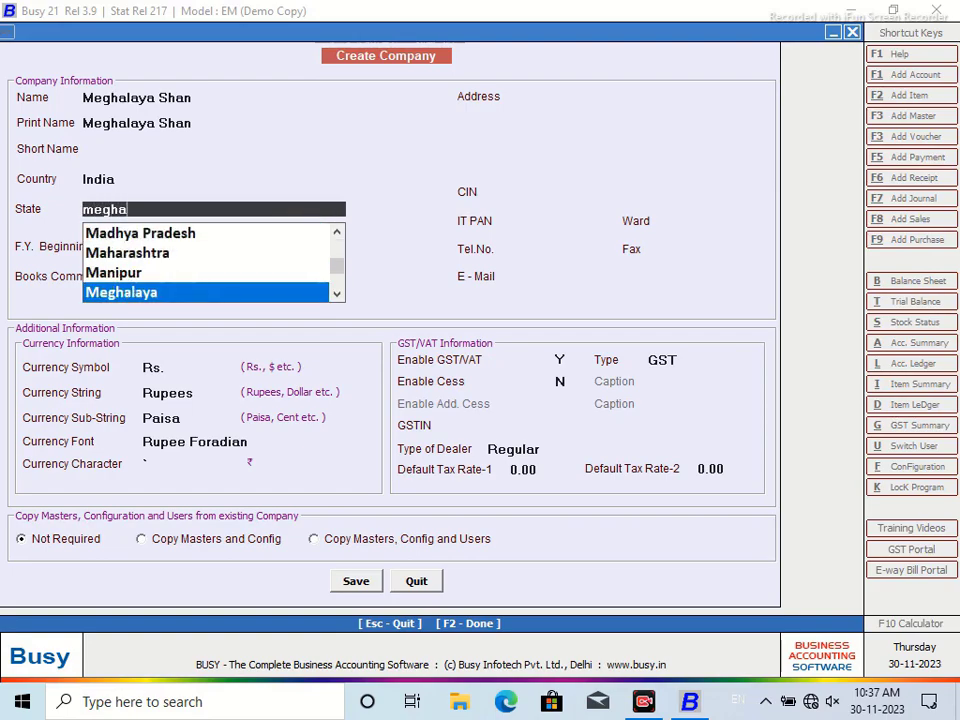
{"action": "key", "text": "Return"}
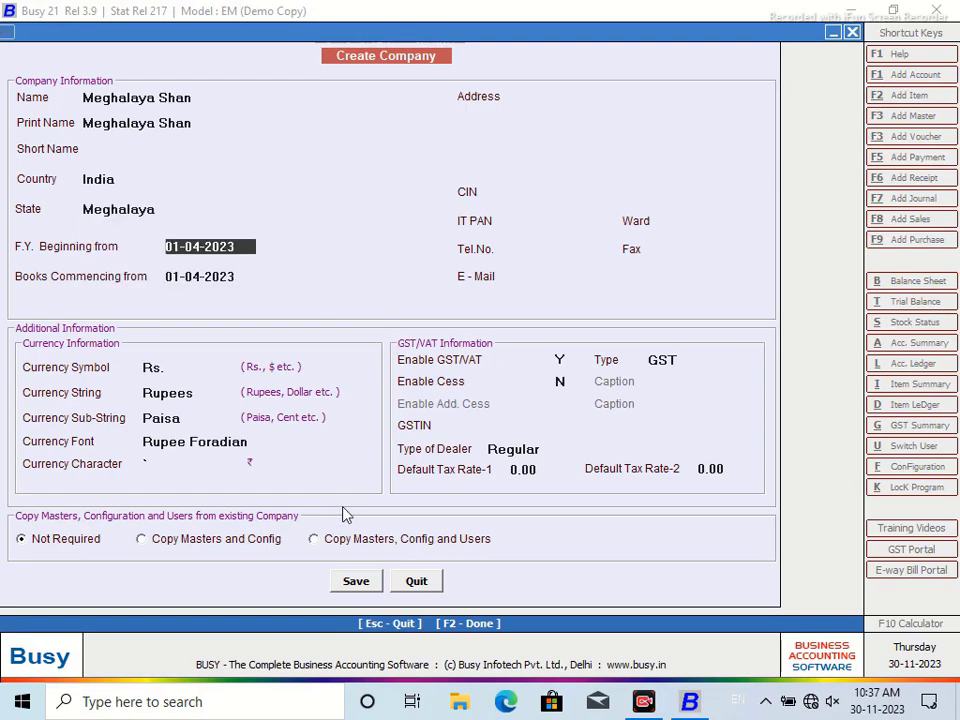
{"action": "left_click", "coordinate": [352, 582]}
Confirm the save so company Meghalaya Shan is created
{"action": "left_click", "coordinate": [525, 389]}
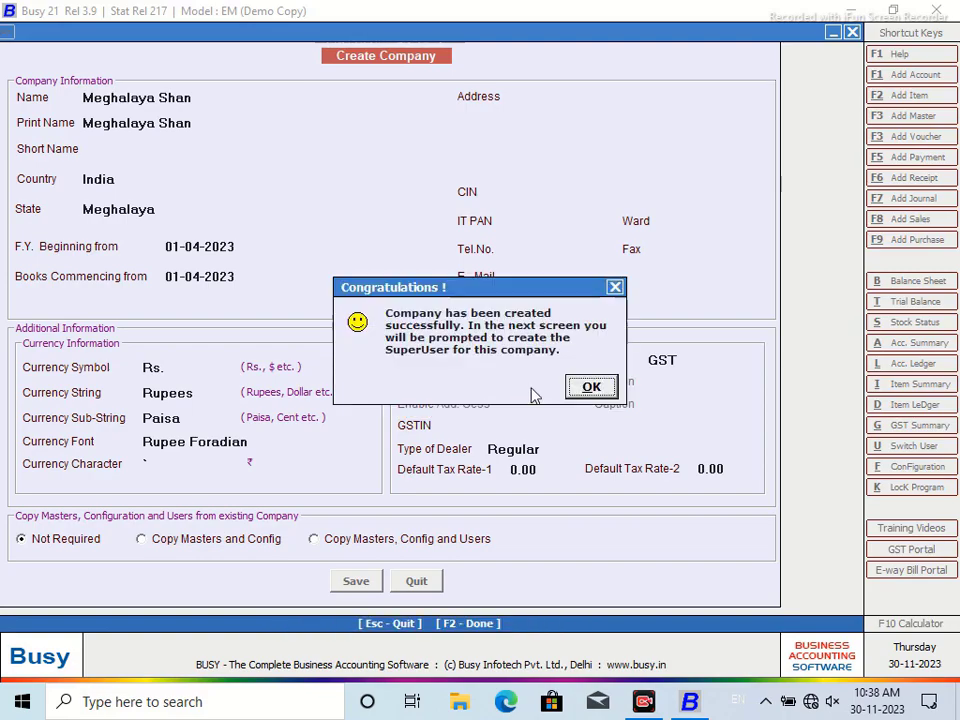
Acknowledge creation, set User Authentication Required to N, and exit the feature options
{"action": "left_click", "coordinate": [592, 388]}
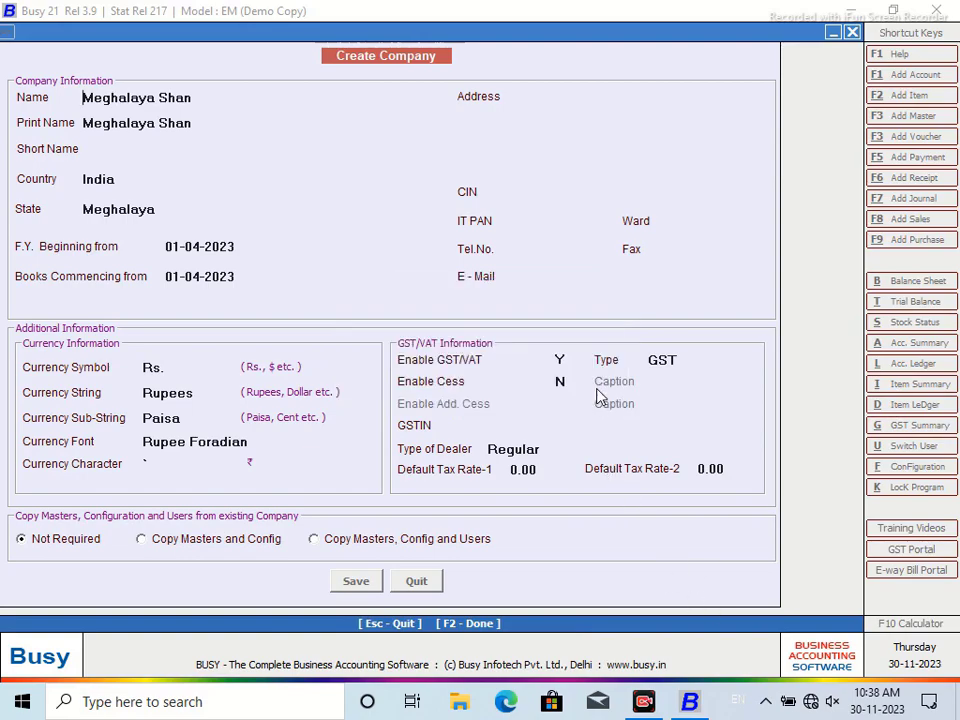
{"action": "key", "text": "n"}
{"action": "left_click", "coordinate": [172, 184]}
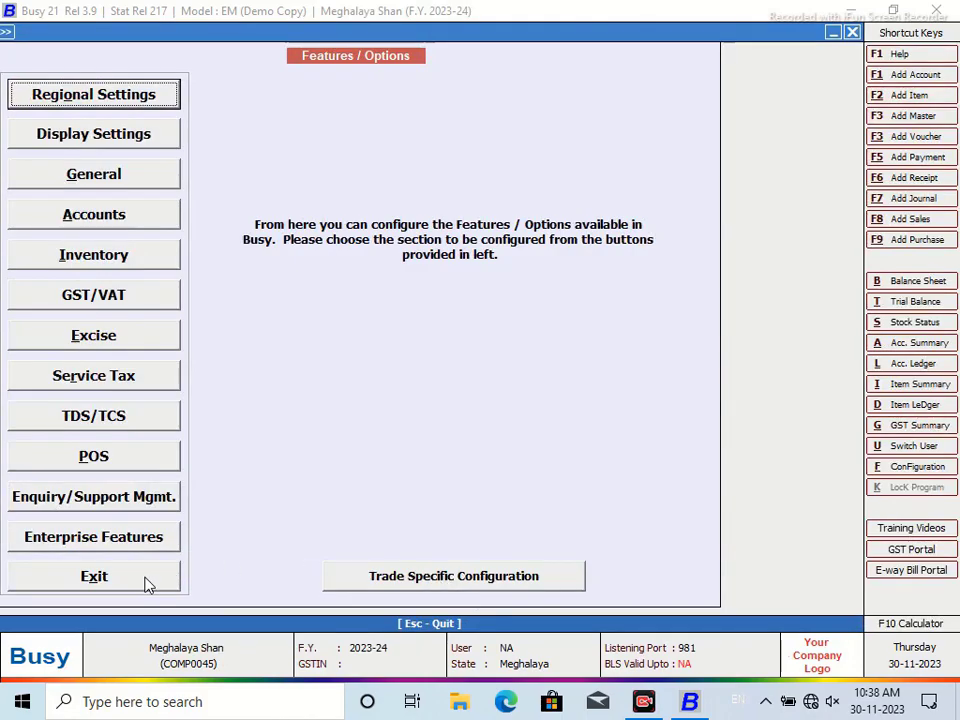
{"action": "left_click", "coordinate": [93, 576]}
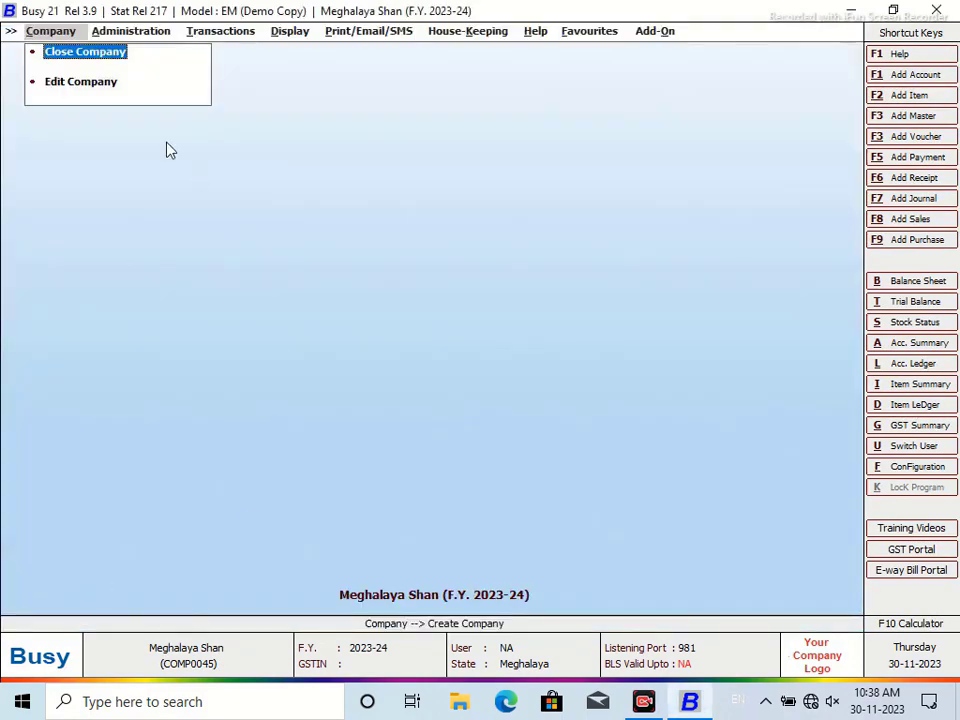
Bring up the Item options under Administration > Masters
{"action": "mouse_move", "coordinate": [124, 35]}
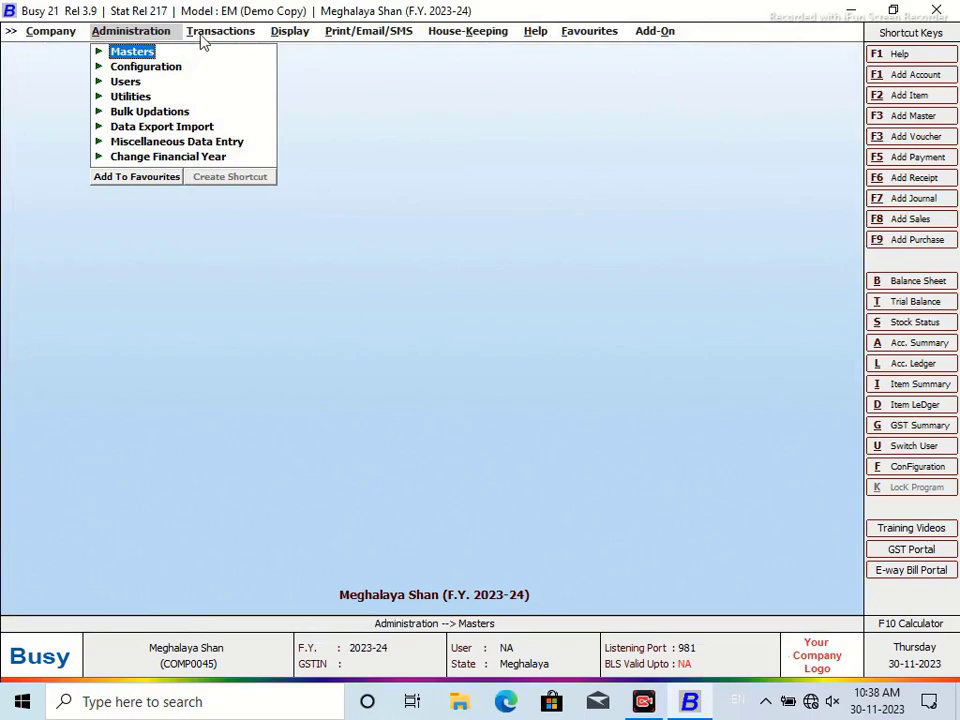
{"action": "left_click", "coordinate": [98, 51]}
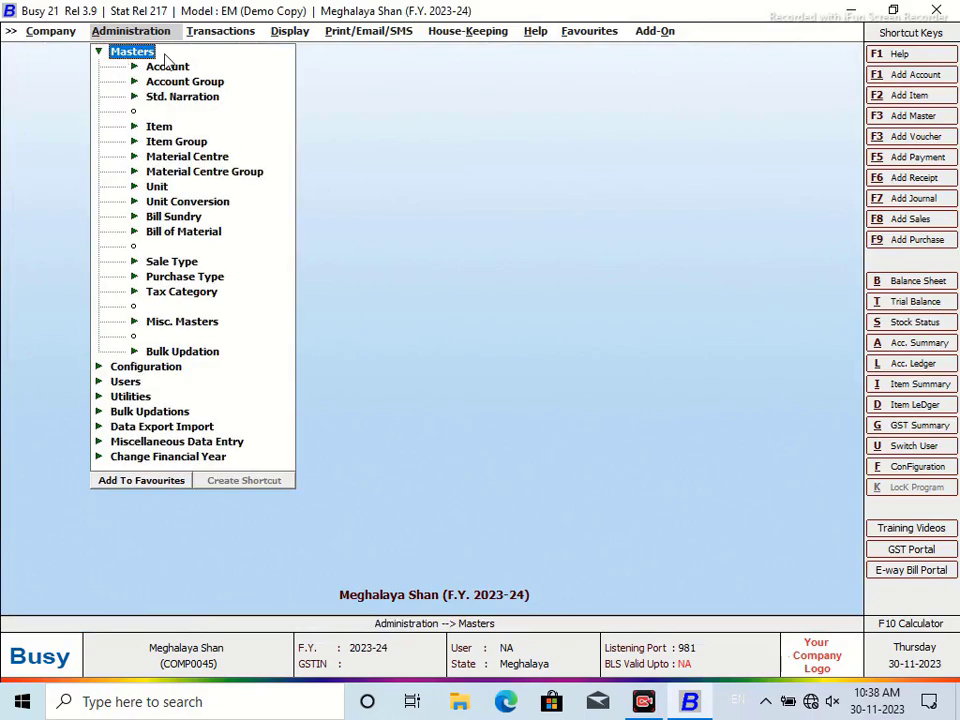
{"action": "left_click", "coordinate": [158, 126]}
Add item 'Front Housing Chethak', group General, unit Pcs., opening stock 2 worth 500
{"action": "left_click", "coordinate": [193, 143]}
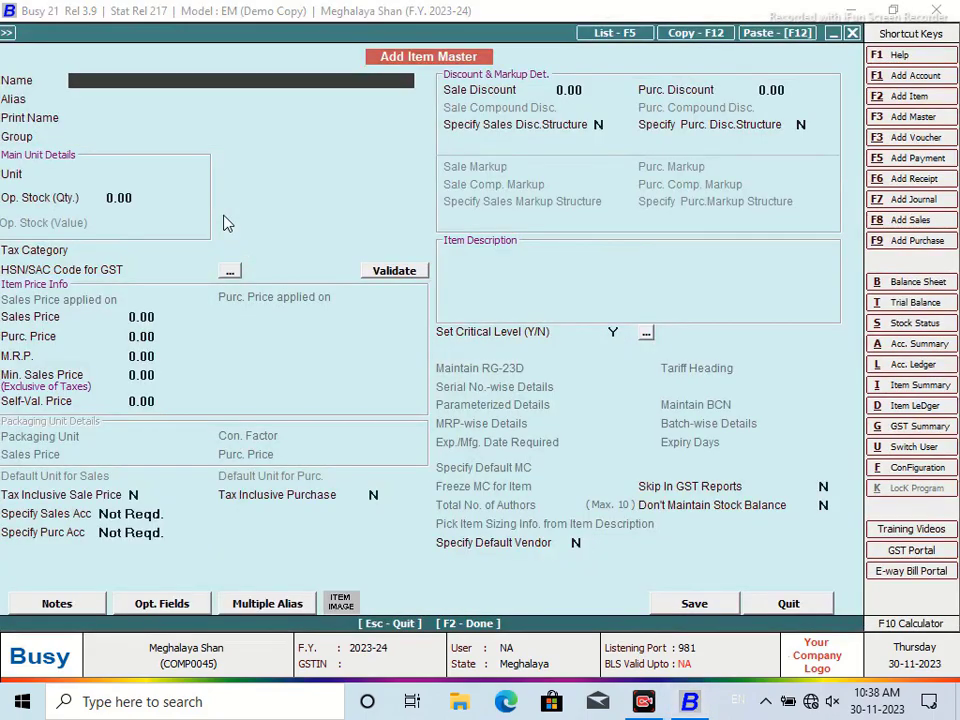
{"action": "type", "text": "Frf"}
{"action": "key", "text": "BackSpace"}
{"action": "type", "text": "ont Housing Chethak"}
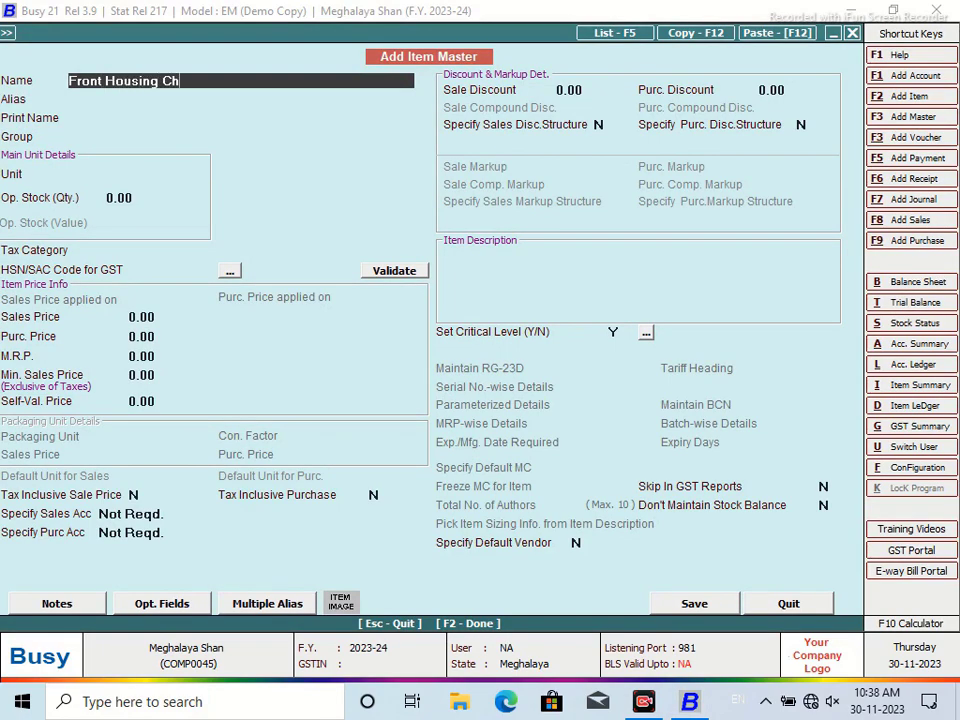
{"action": "key", "text": "Return"}
{"action": "key", "text": "Return"}
{"action": "key", "text": "Return"}
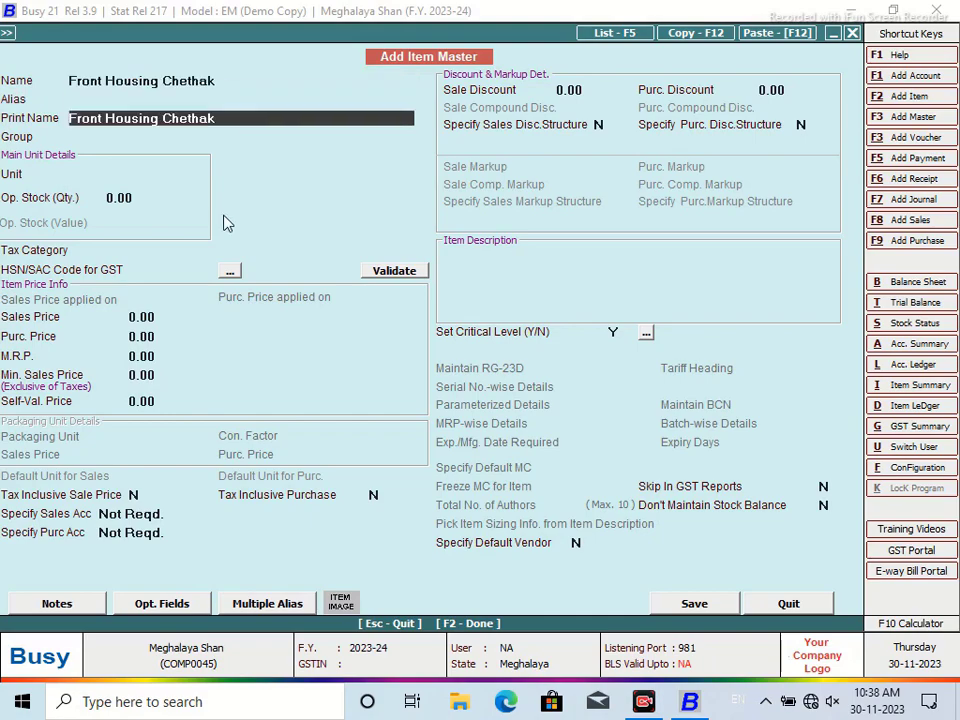
{"action": "key", "text": "Return"}
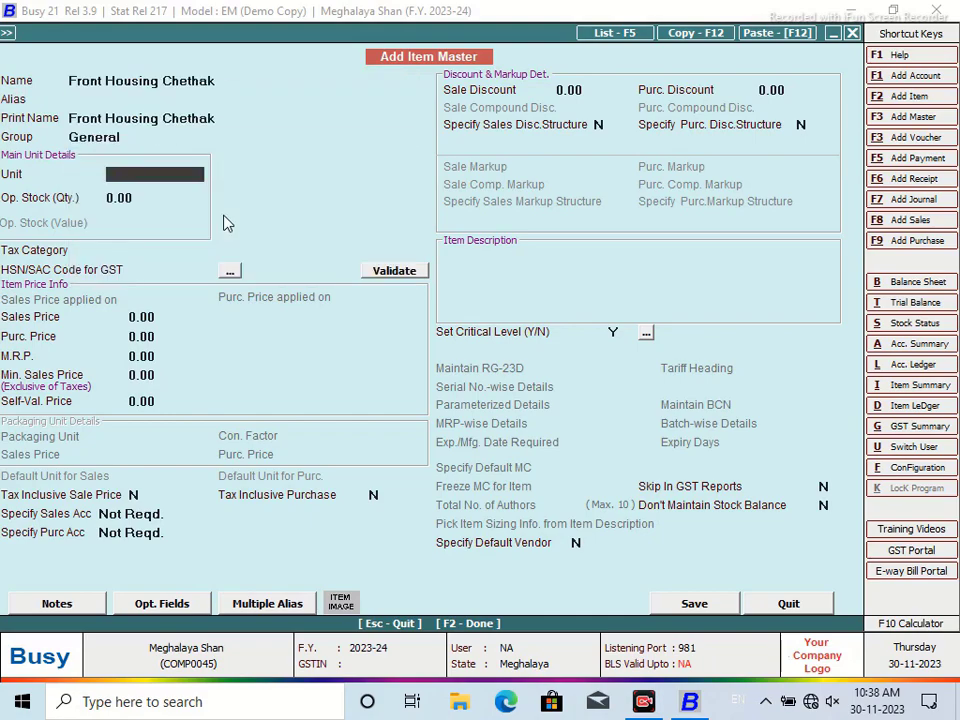
{"action": "type", "text": "PCS"}
{"action": "key", "text": "Return"}
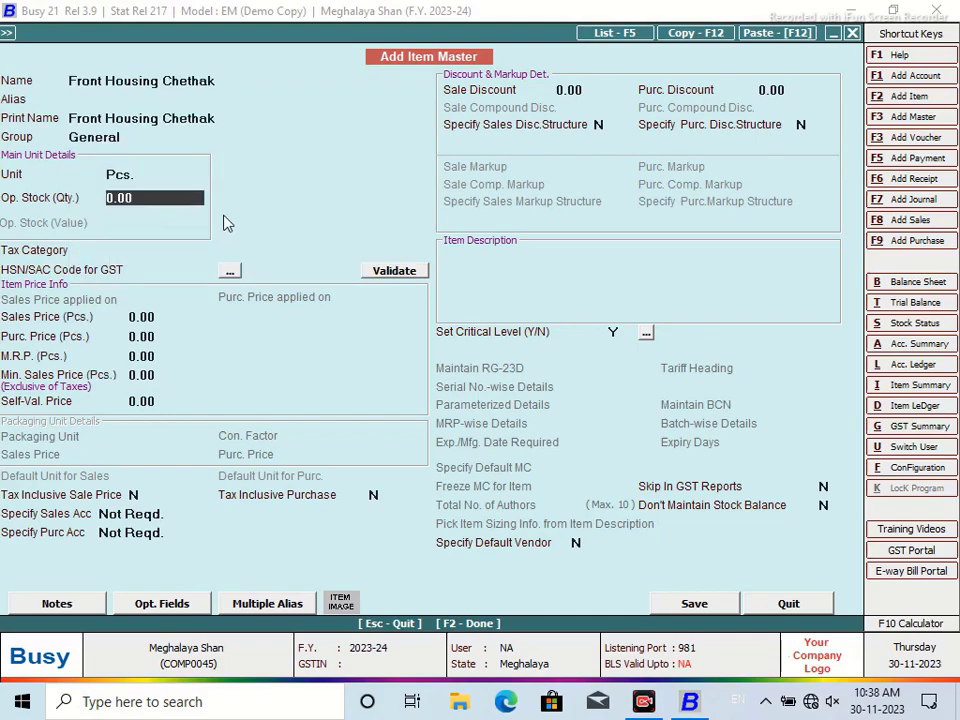
{"action": "type", "text": "2"}
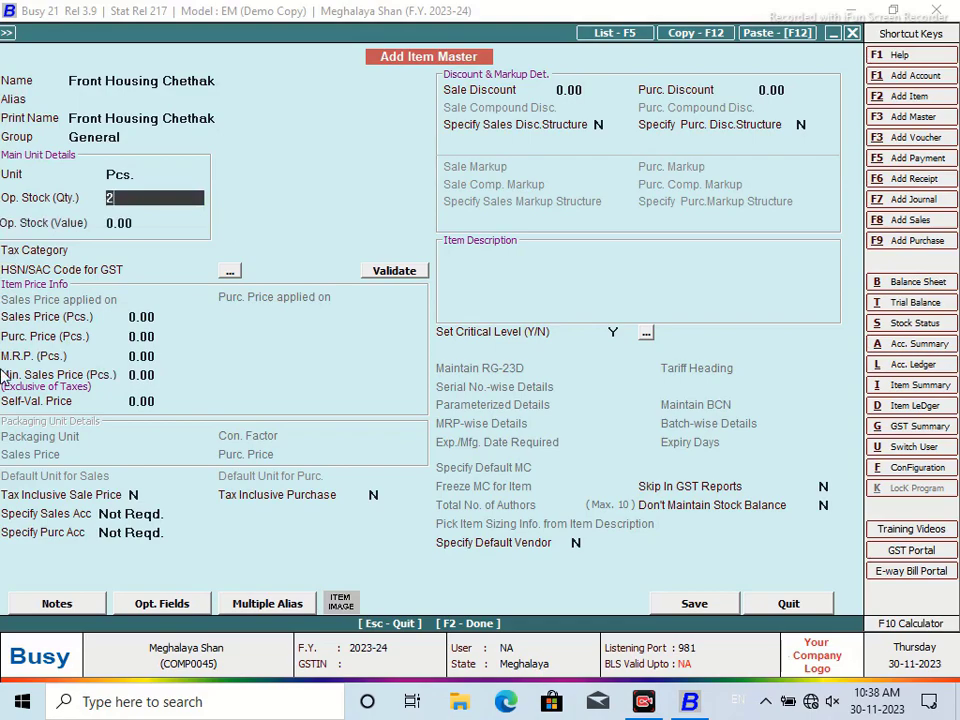
{"action": "key", "text": "Return"}
{"action": "type", "text": "500"}
{"action": "key", "text": "Return"}
Set its tax category to GST 18% and sales price to 300, then save
{"action": "type", "text": "G"}
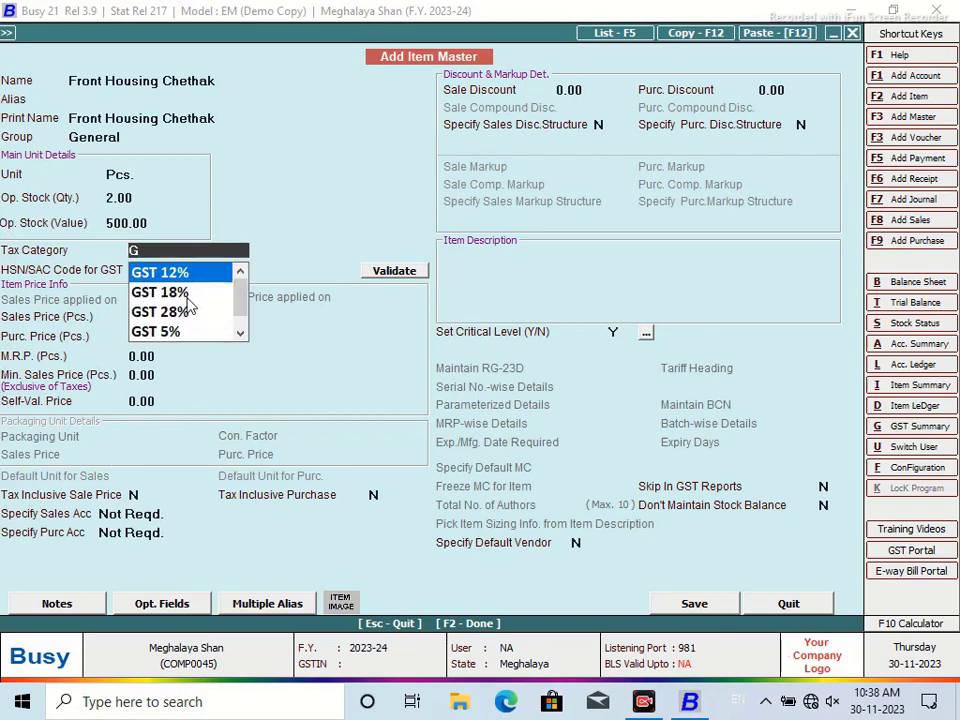
{"action": "left_click", "coordinate": [182, 293]}
{"action": "key", "text": "Return"}
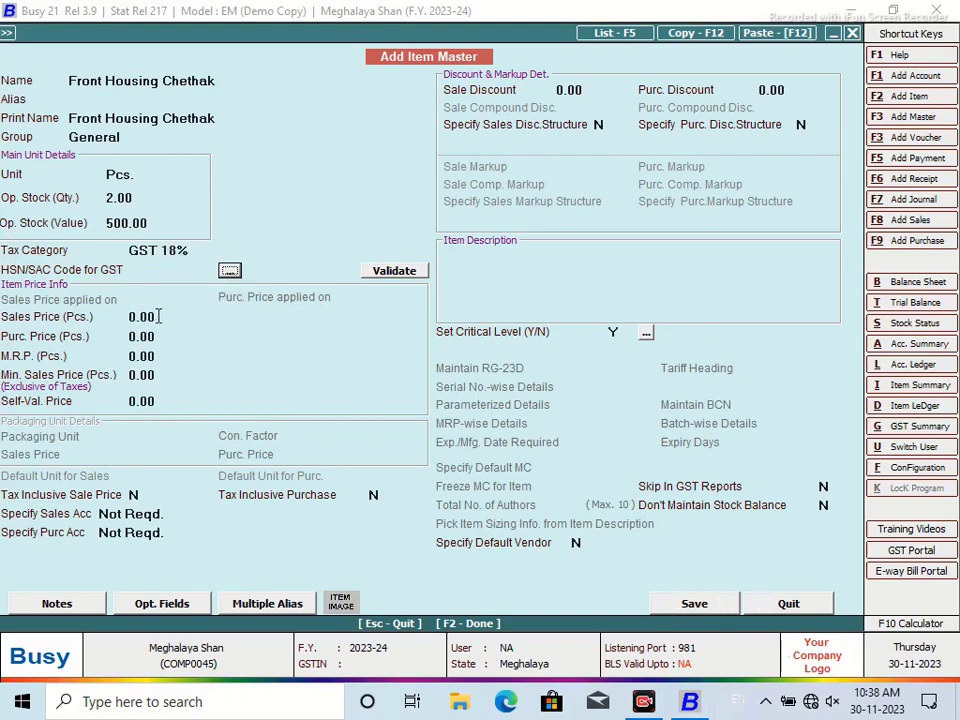
{"action": "type", "text": "325"}
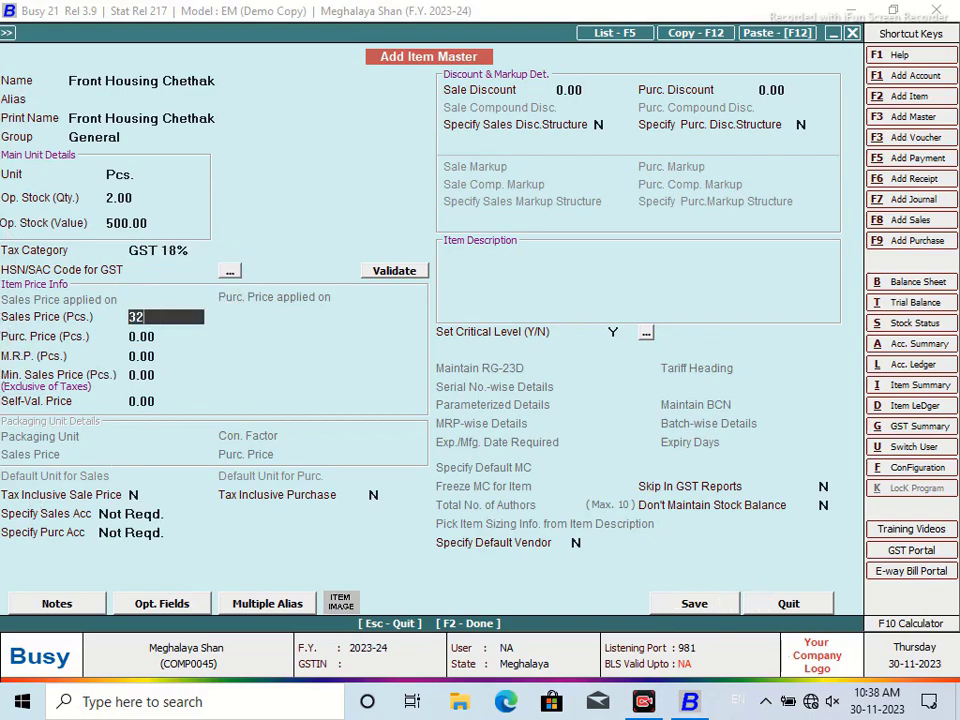
{"action": "key", "text": "Return"}
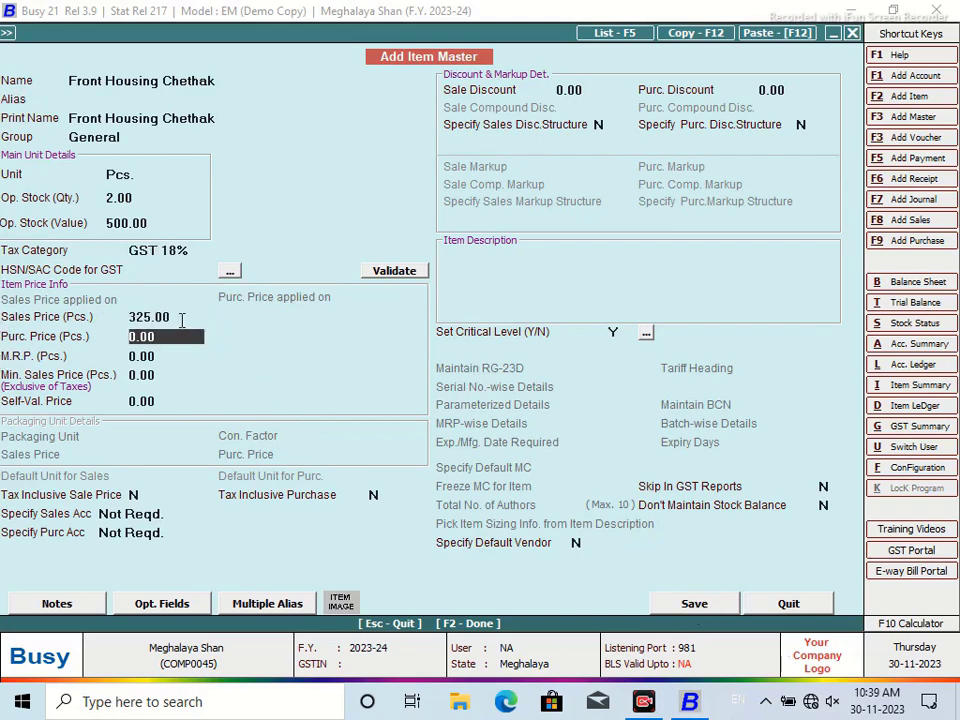
{"action": "key", "text": "Up"}
{"action": "type", "text": "300"}
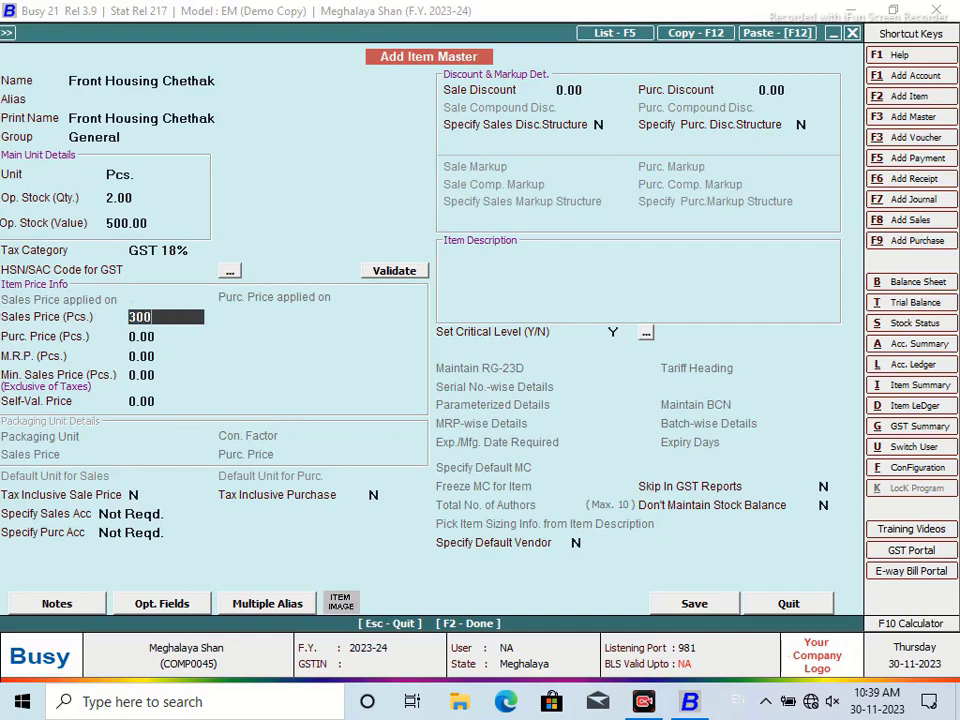
{"action": "key", "text": "Return"}
{"action": "left_click", "coordinate": [697, 605]}
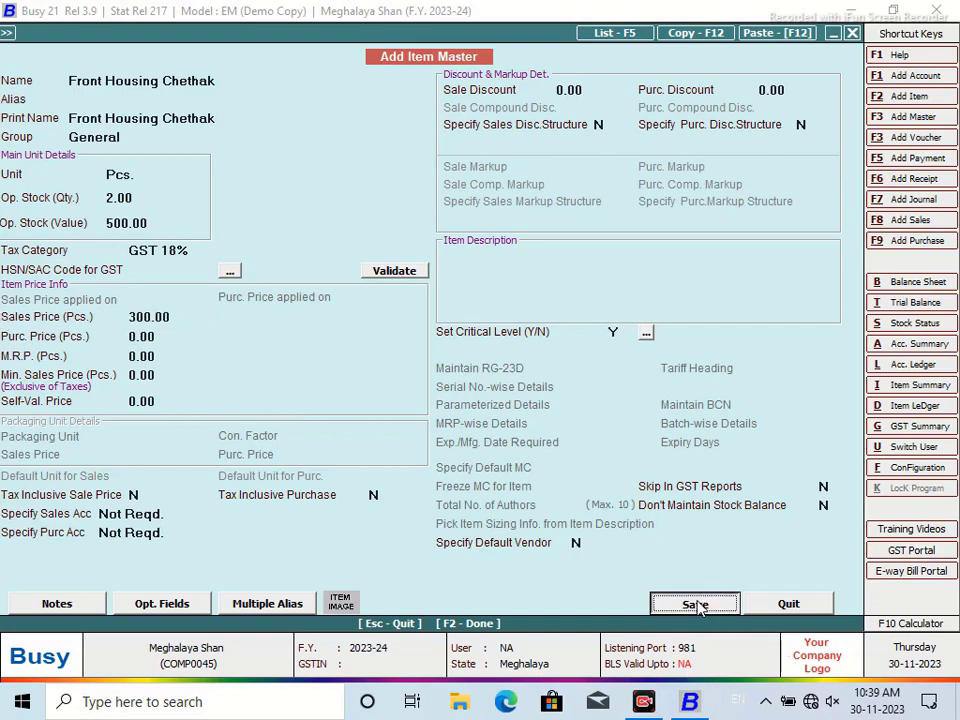
Enter item PIVOT PIN CHETHAK PABLA: opening stock 10 worth 400, GST 18%, sales price 55
{"action": "left_click", "coordinate": [525, 393]}
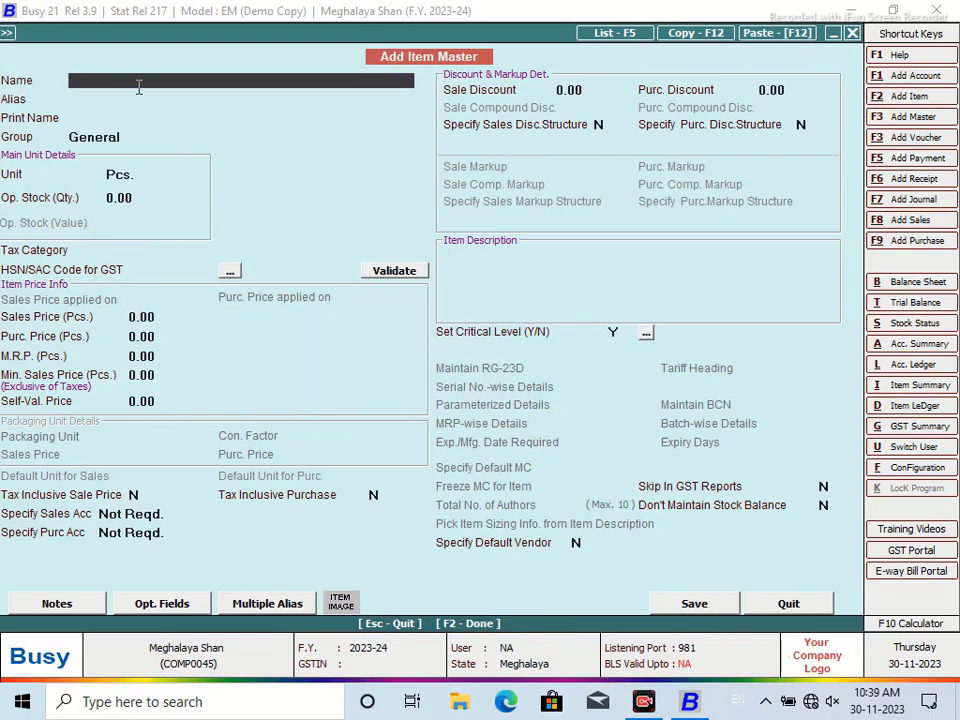
{"action": "type", "text": "PIVOT PIN CHETHAK PABLA"}
{"action": "key", "text": "Return"}
{"action": "key", "text": "Return"}
{"action": "key", "text": "Return"}
{"action": "key", "text": "Return"}
{"action": "key", "text": "Return"}
{"action": "type", "text": "10"}
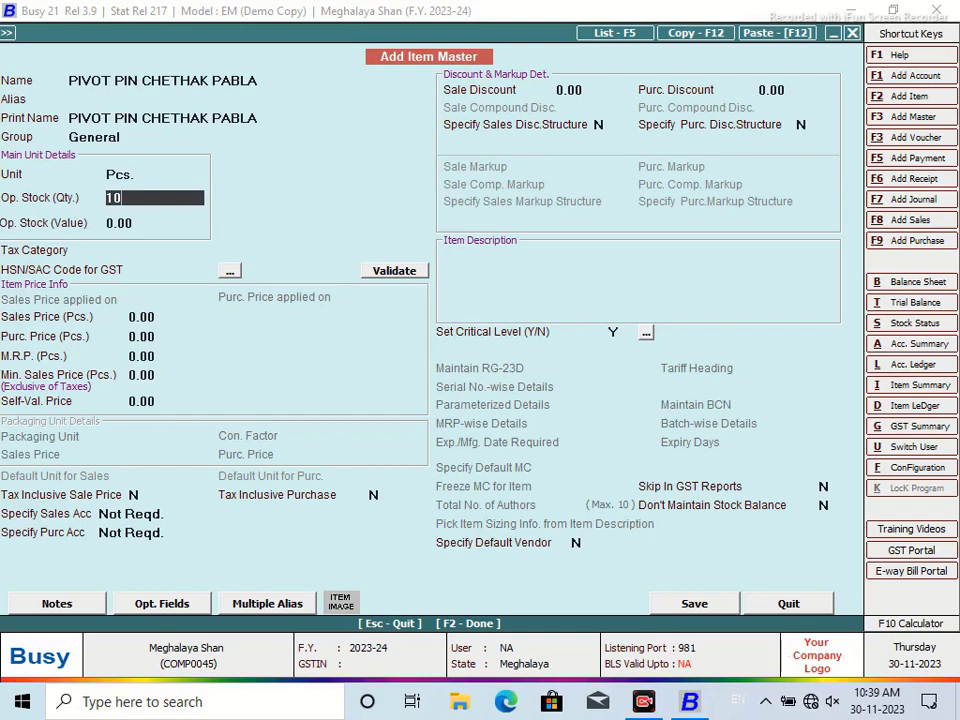
{"action": "key", "text": "Return"}
{"action": "type", "text": "400"}
{"action": "key", "text": "Return"}
{"action": "type", "text": "G"}
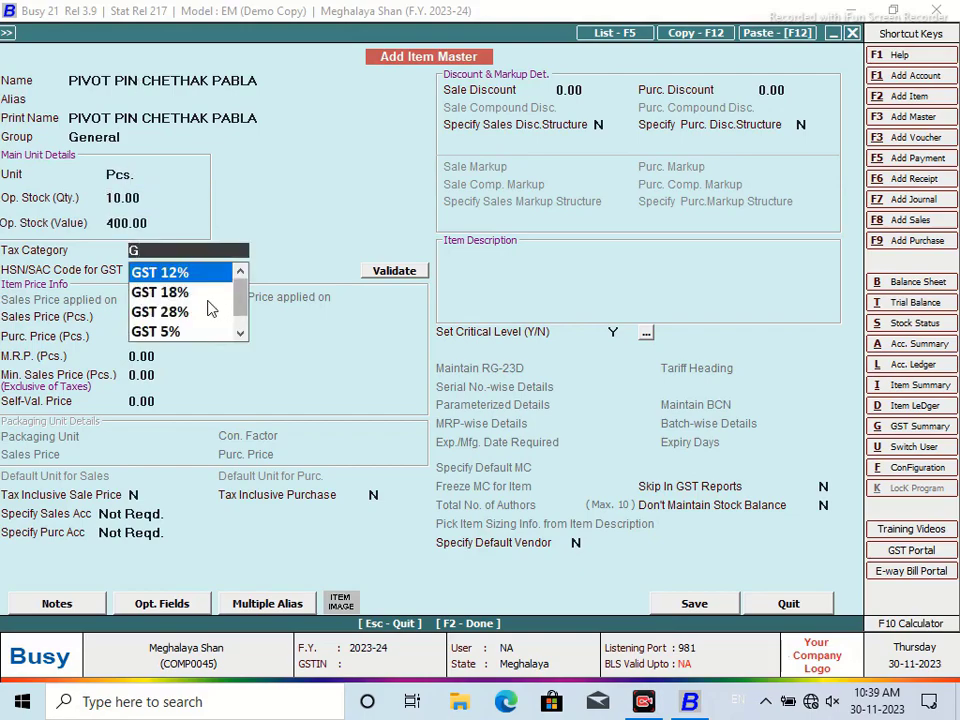
{"action": "left_click", "coordinate": [188, 292]}
{"action": "type", "text": "55"}
{"action": "key", "text": "Return"}
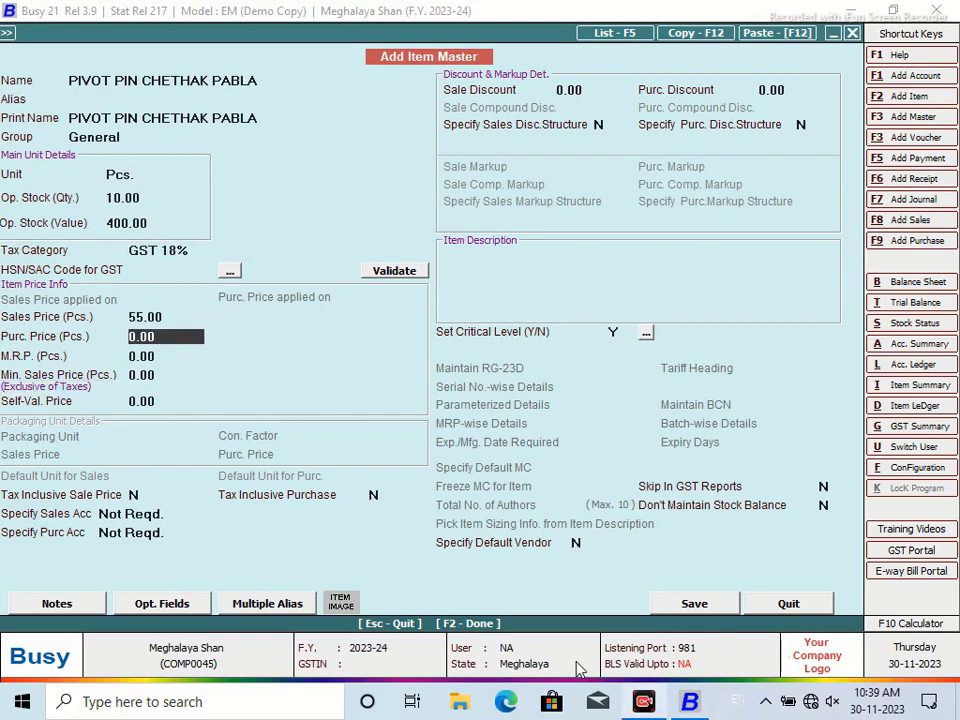
{"action": "left_click", "coordinate": [700, 604]}
Finish saving the pivot pin item; enter FRONT MUDGAURD CHETHAK with opening stock 1 worth 350
{"action": "left_click", "coordinate": [522, 391]}
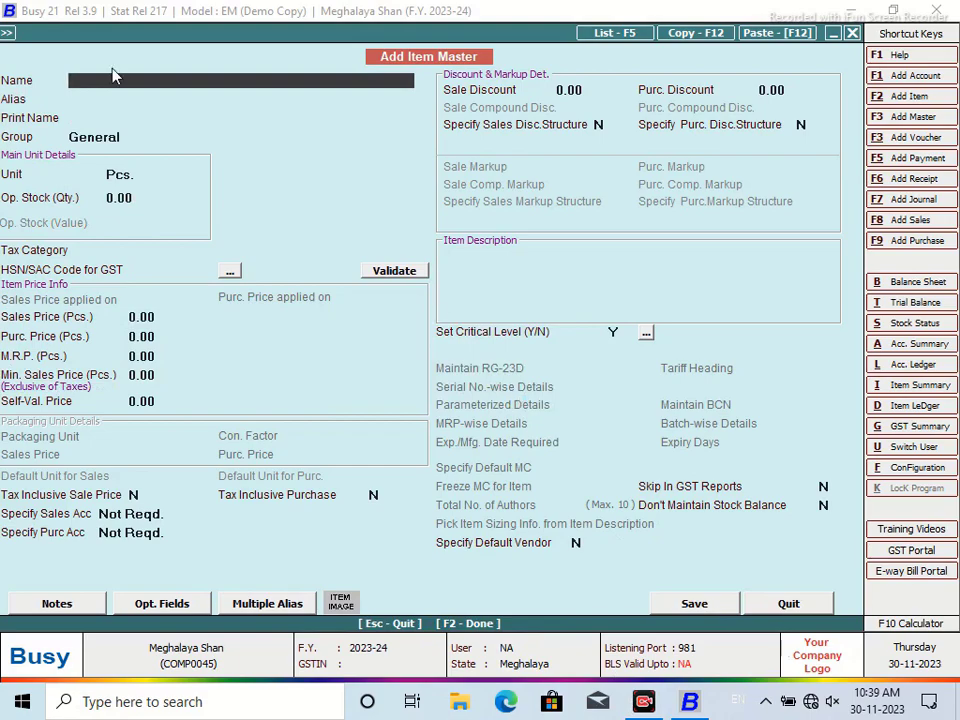
{"action": "type", "text": "FRONT MUDGAURD CHETHAK"}
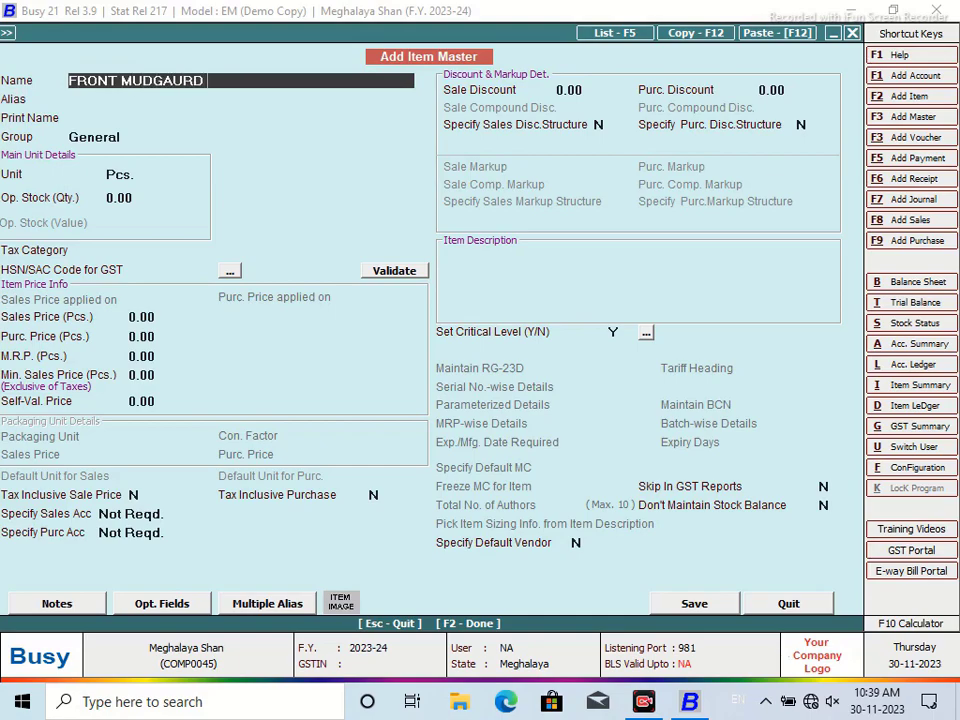
{"action": "key", "text": "Return"}
{"action": "key", "text": "Return"}
{"action": "key", "text": "Return"}
{"action": "type", "text": "1"}
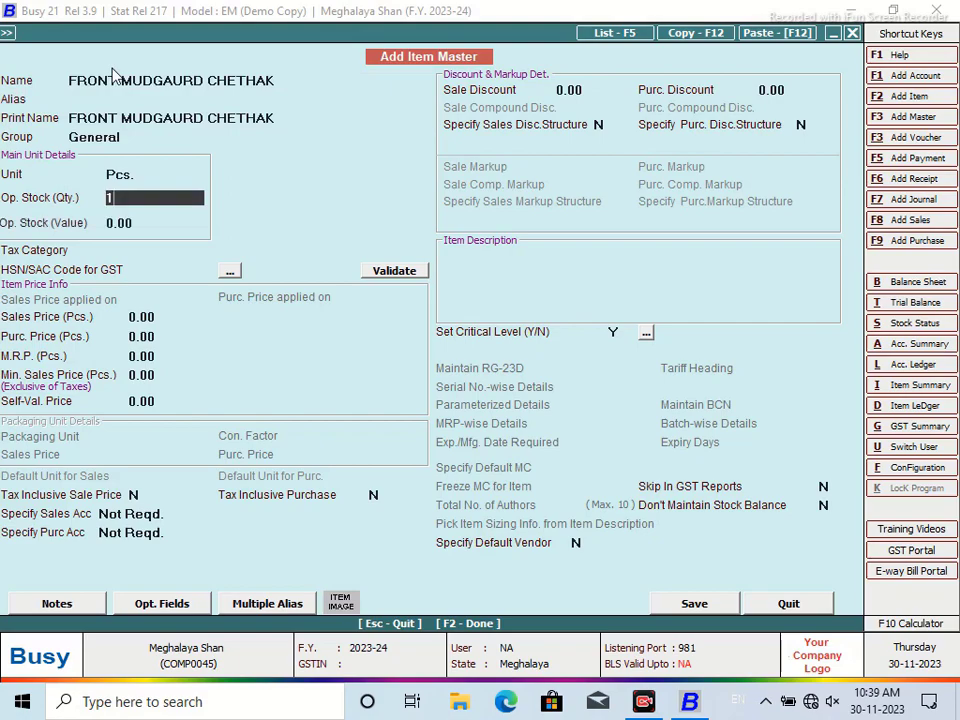
{"action": "key", "text": "Return"}
{"action": "type", "text": "350"}
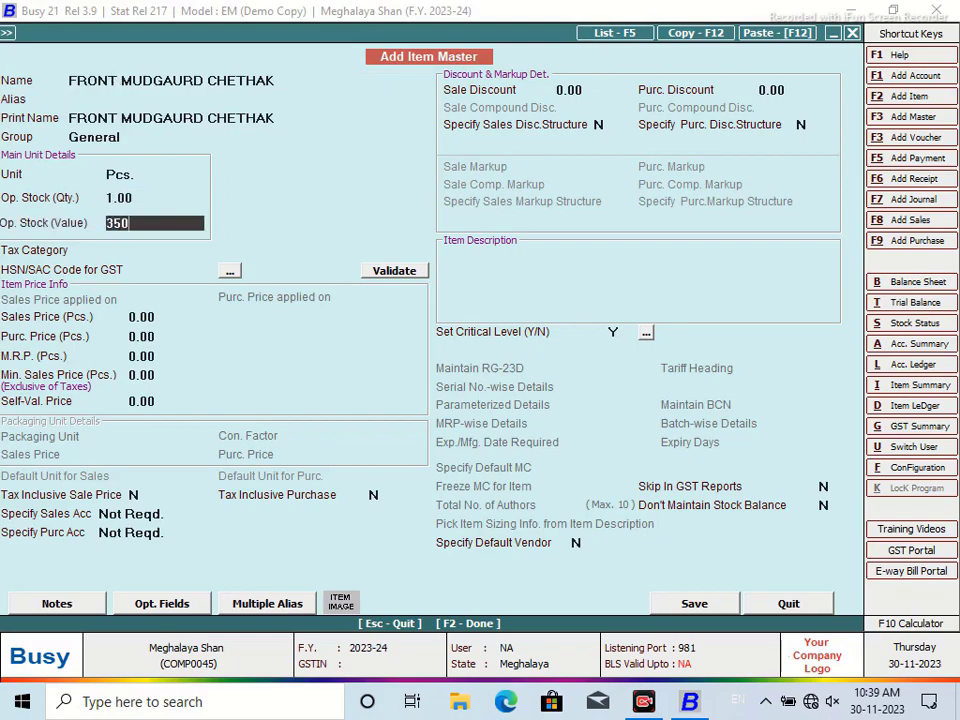
{"action": "key", "text": "Return"}
Give it GST 18% and sales price 450, and save without an HSN code
{"action": "type", "text": "G"}
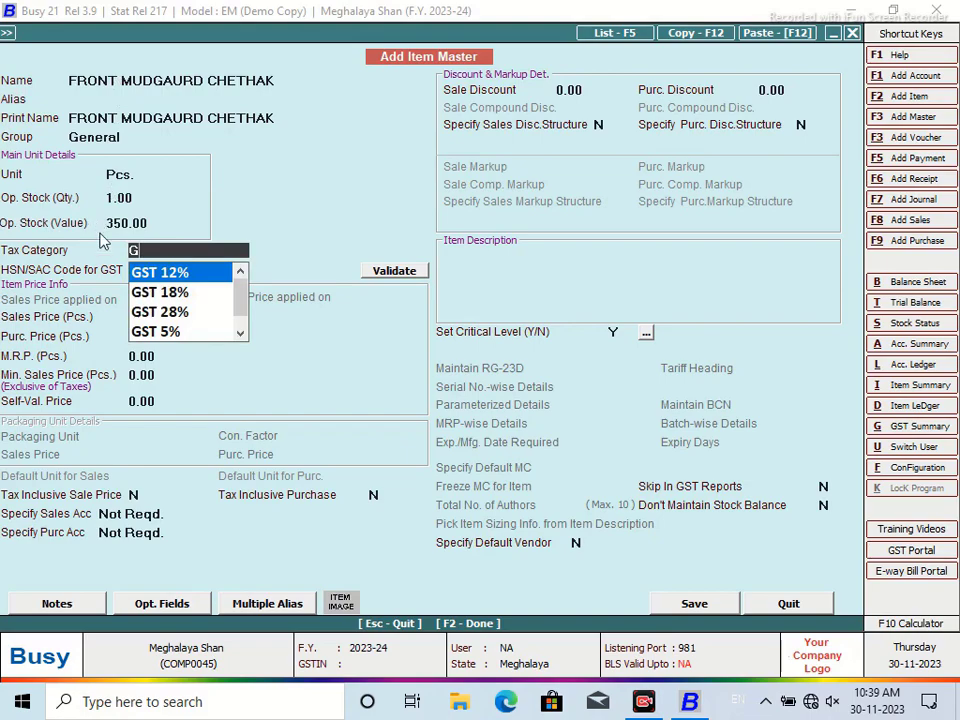
{"action": "left_click", "coordinate": [155, 288]}
{"action": "key", "text": "Return"}
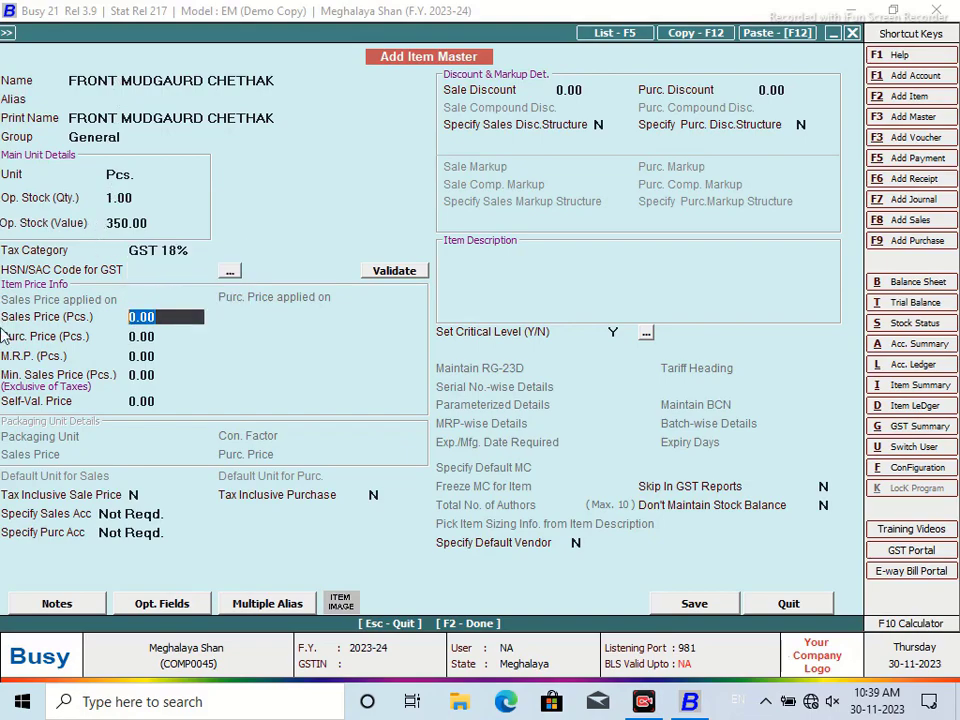
{"action": "type", "text": "450"}
{"action": "key", "text": "Return"}
{"action": "left_click", "coordinate": [700, 604]}
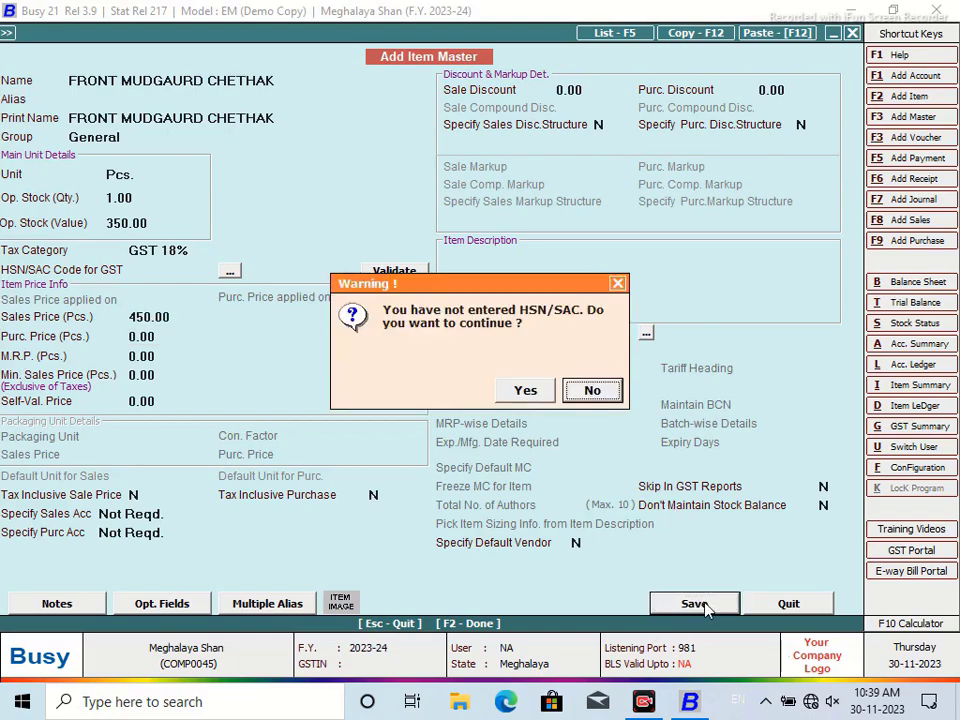
{"action": "left_click", "coordinate": [523, 391]}
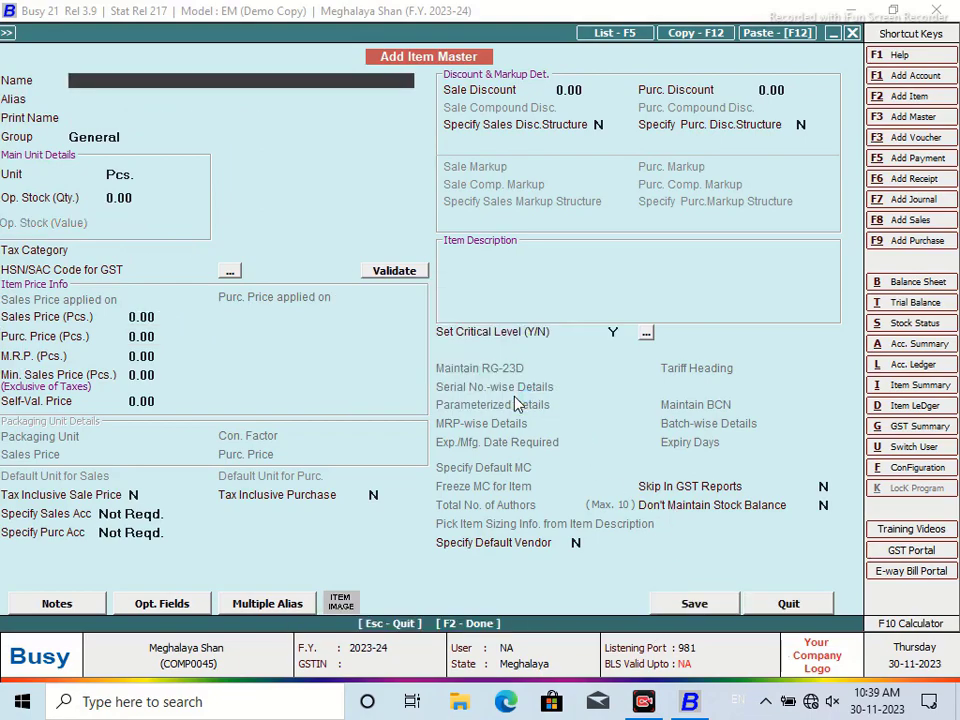
Name the item GRIP COVER 100CC and create a new unit SET with UQC SET-SETS
{"action": "type", "text": "GRIP COVER 100CC"}
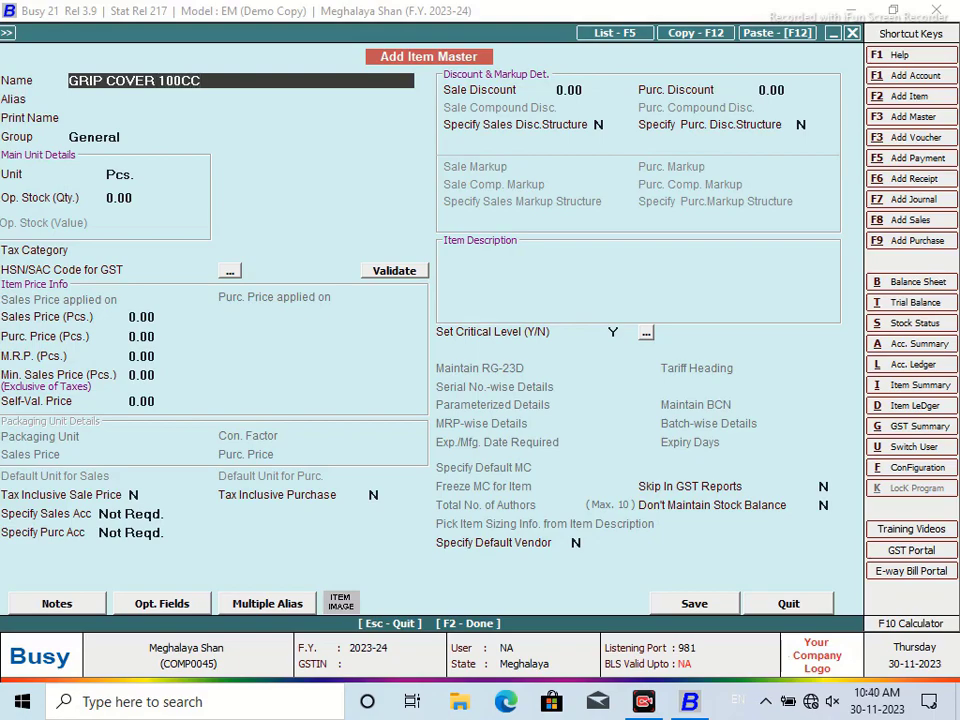
{"action": "key", "text": "Return"}
{"action": "key", "text": "Return"}
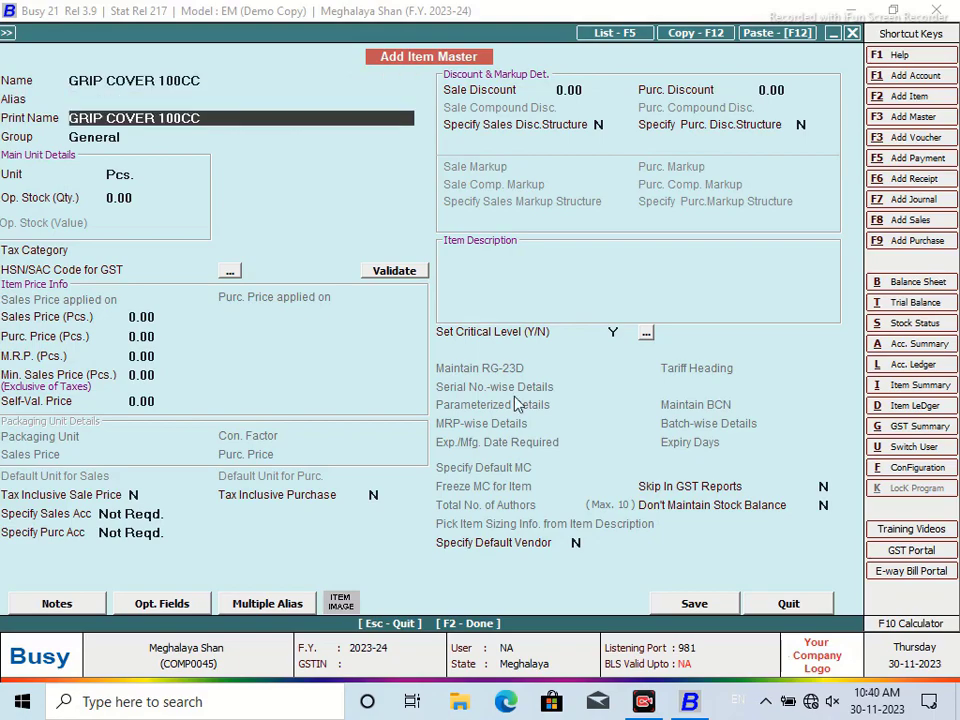
{"action": "key", "text": "Return"}
{"action": "key", "text": "F3"}
{"action": "type", "text": "SET"}
{"action": "key", "text": "Return"}
{"action": "key", "text": "Return"}
{"action": "key", "text": "Return"}
{"action": "type", "text": "SET"}
{"action": "key", "text": "Return"}
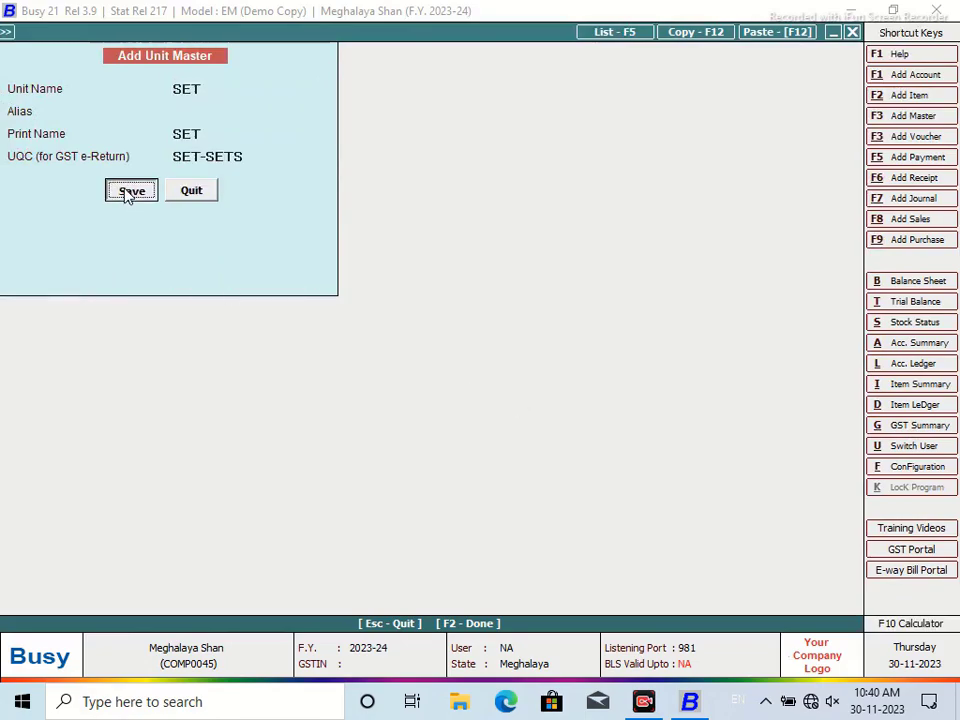
{"action": "left_click", "coordinate": [126, 192]}
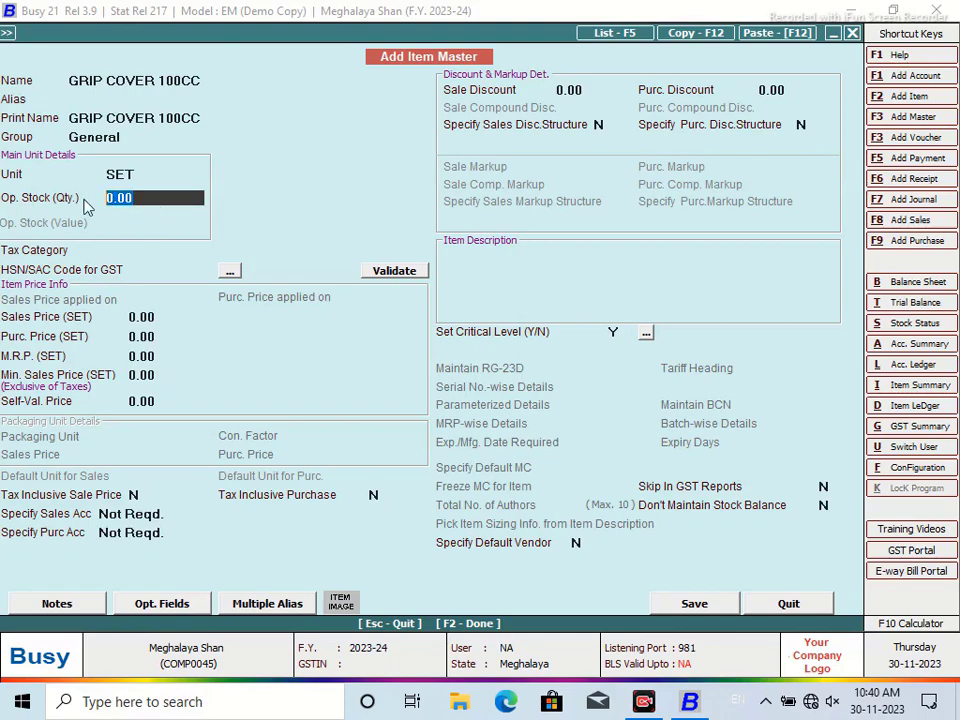
Enter opening stock 10 worth 2,000, GST 18%, sales price 25, and save the item
{"action": "type", "text": "10"}
{"action": "type", "text": "2000"}
{"action": "key", "text": "Return"}
{"action": "type", "text": "G"}
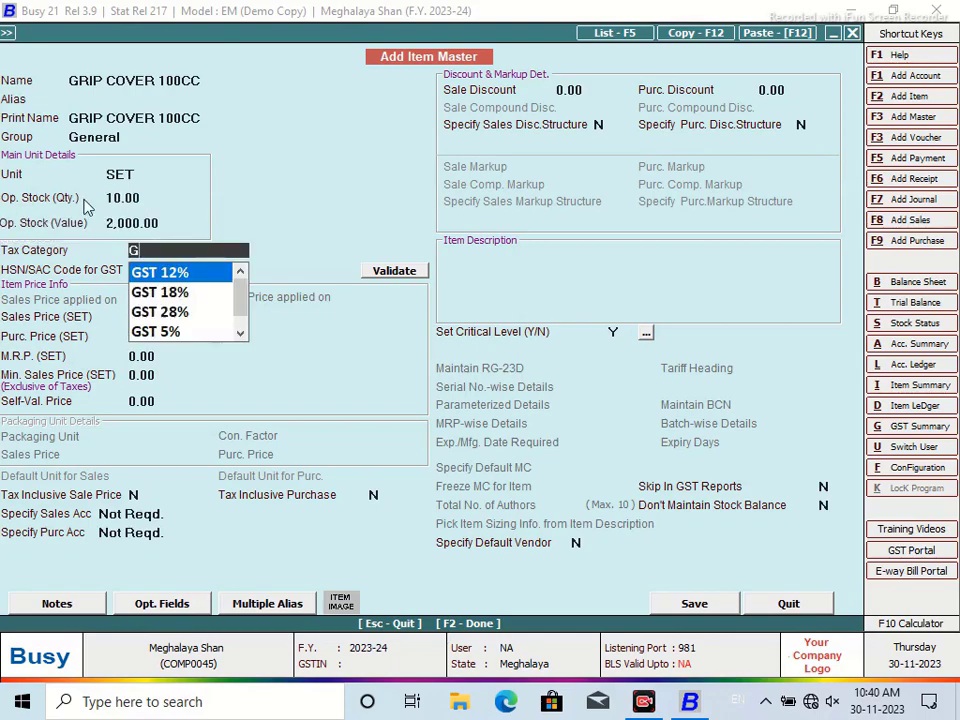
{"action": "key", "text": "Down"}
{"action": "key", "text": "Return"}
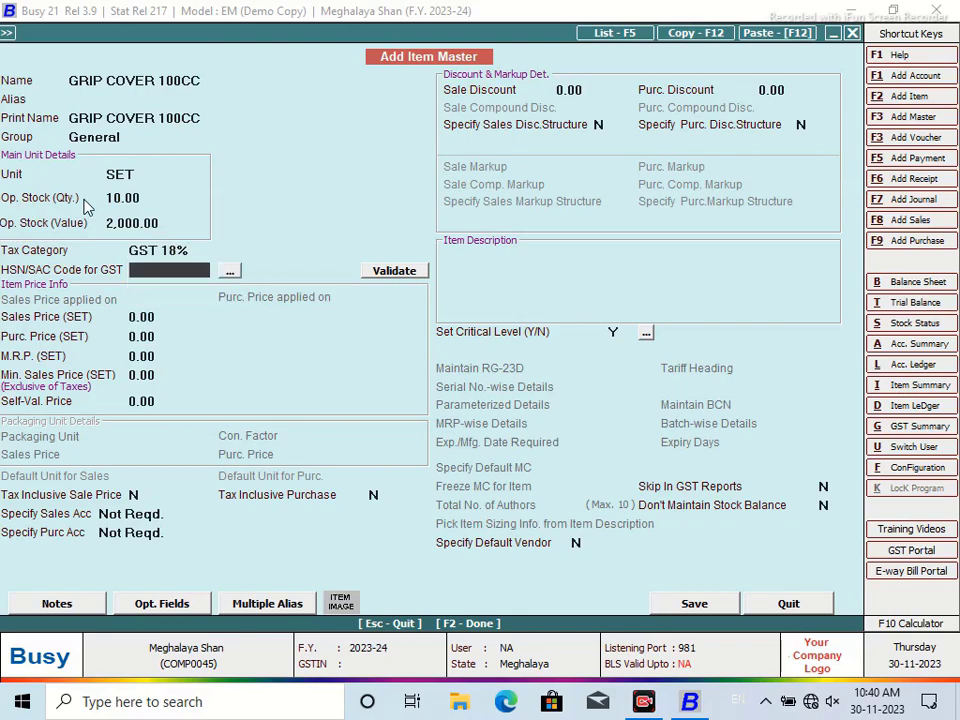
{"action": "key", "text": "Return"}
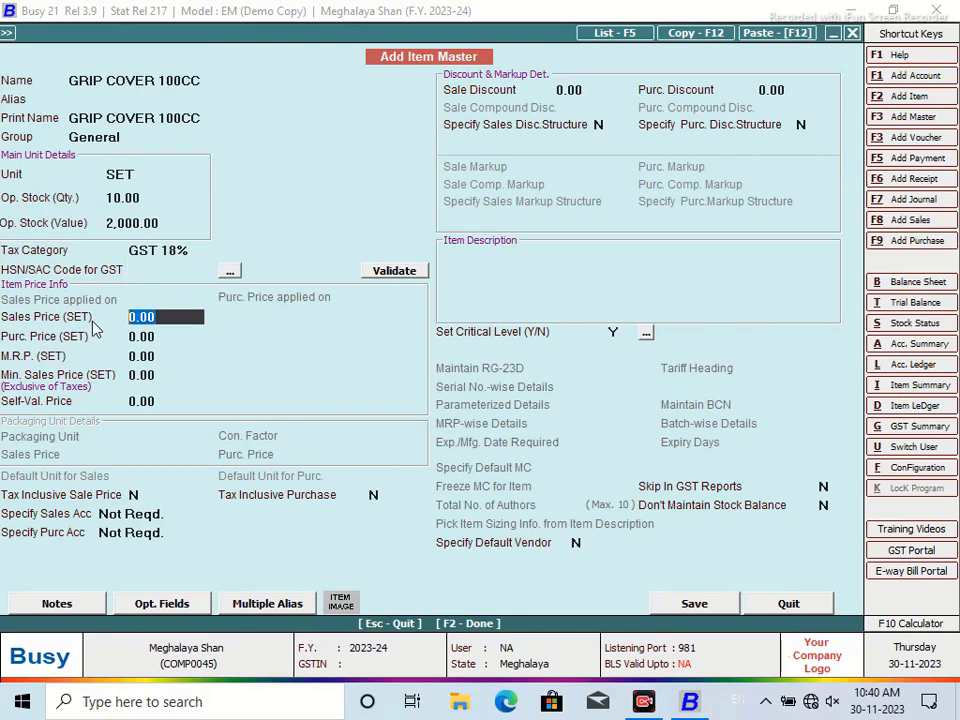
{"action": "type", "text": "25"}
{"action": "key", "text": "Return"}
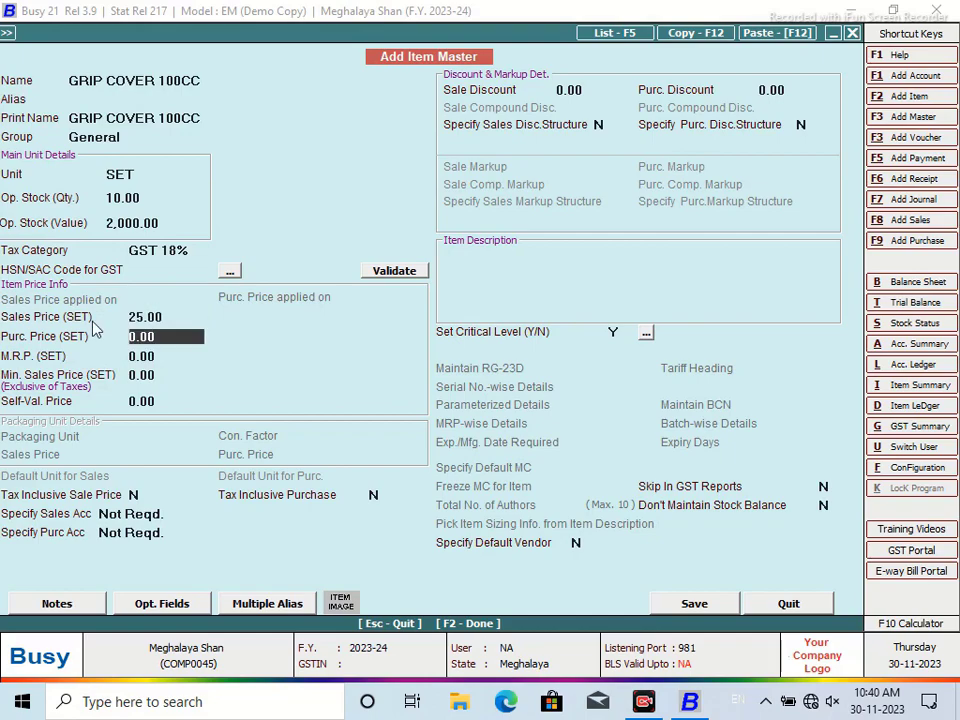
{"action": "left_click", "coordinate": [718, 604]}
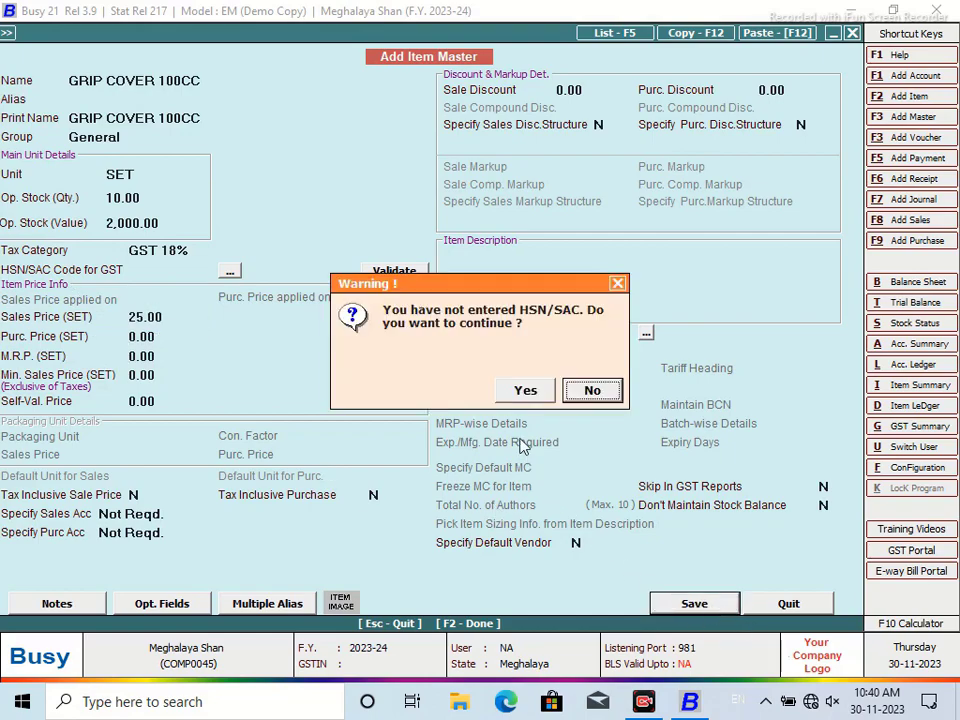
{"action": "left_click", "coordinate": [525, 391]}
Create item FREIGHT with unit N.A. and GST 18%, saving it without an HSN code
{"action": "type", "text": "F"}
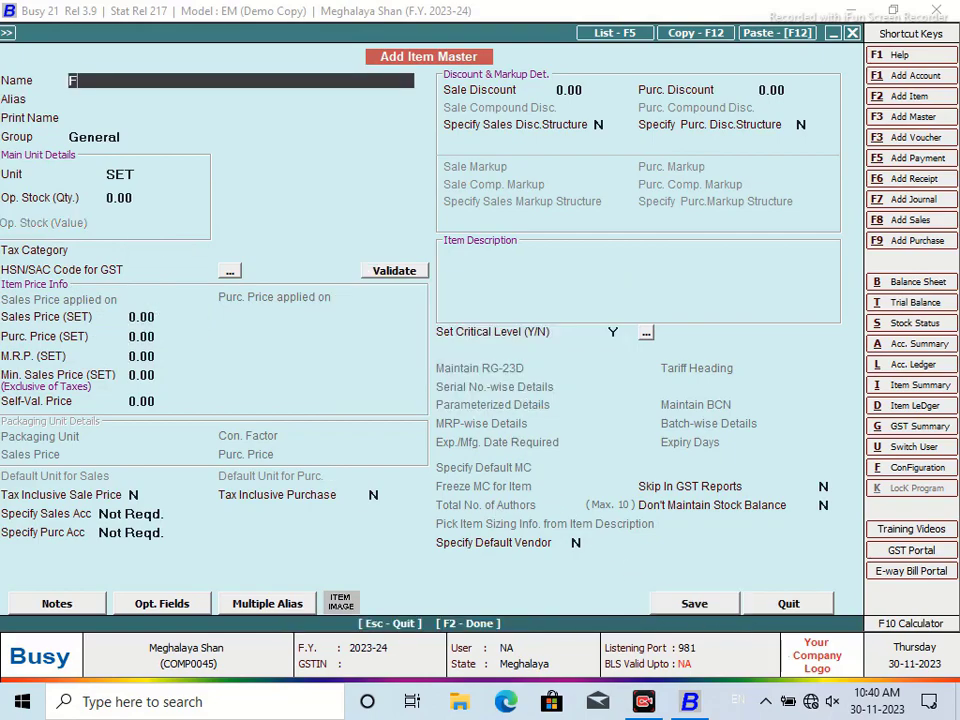
{"action": "type", "text": "REIGHT"}
{"action": "key", "text": "Return"}
{"action": "key", "text": "Return"}
{"action": "key", "text": "Return"}
{"action": "key", "text": "Return"}
{"action": "key", "text": "Return"}
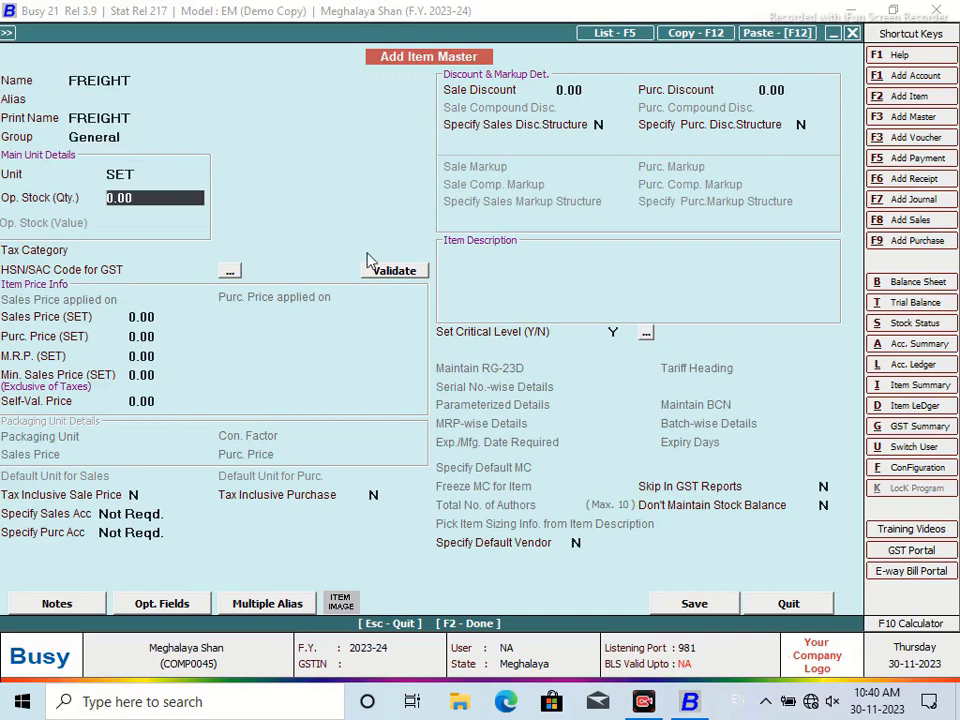
{"action": "key", "text": "Up"}
{"action": "type", "text": "N"}
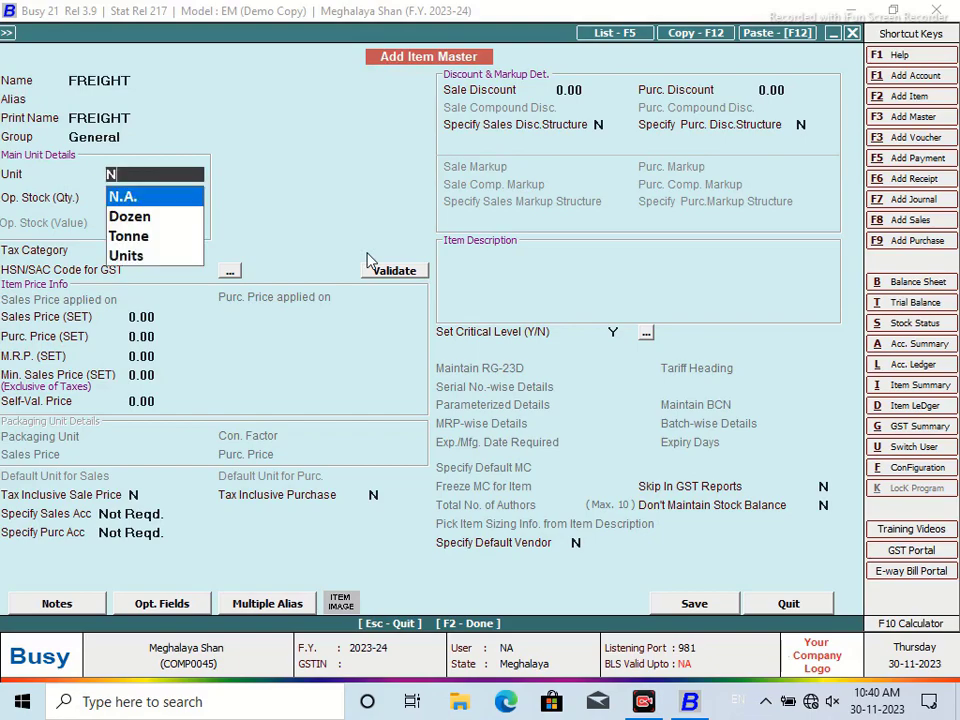
{"action": "key", "text": "Return"}
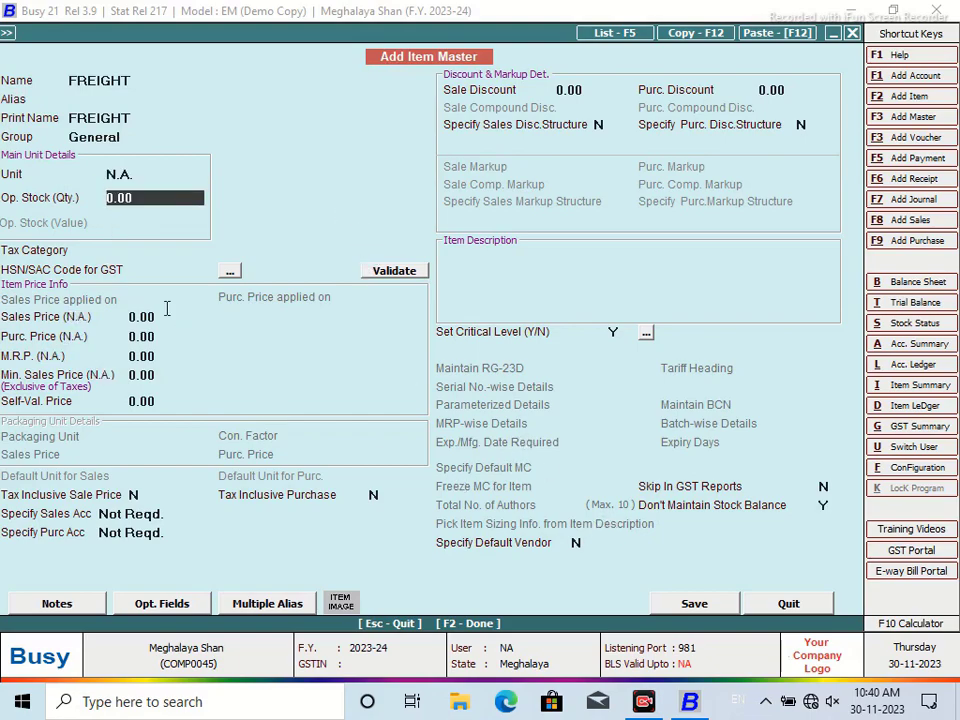
{"action": "key", "text": "Return"}
{"action": "type", "text": "G"}
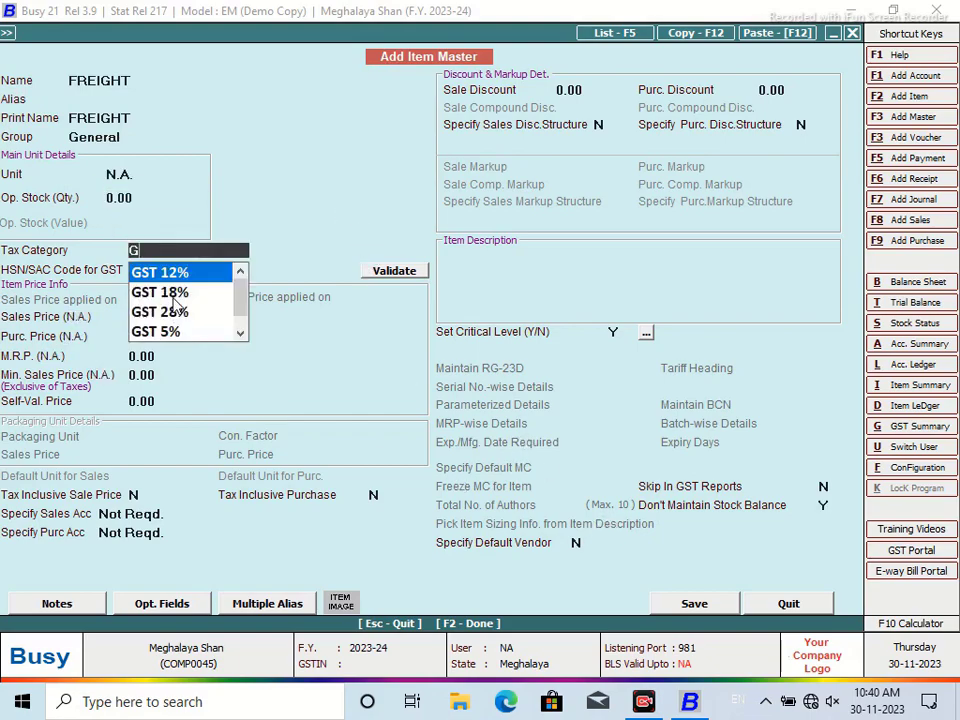
{"action": "key", "text": "Down"}
{"action": "key", "text": "Return"}
{"action": "left_click", "coordinate": [692, 603]}
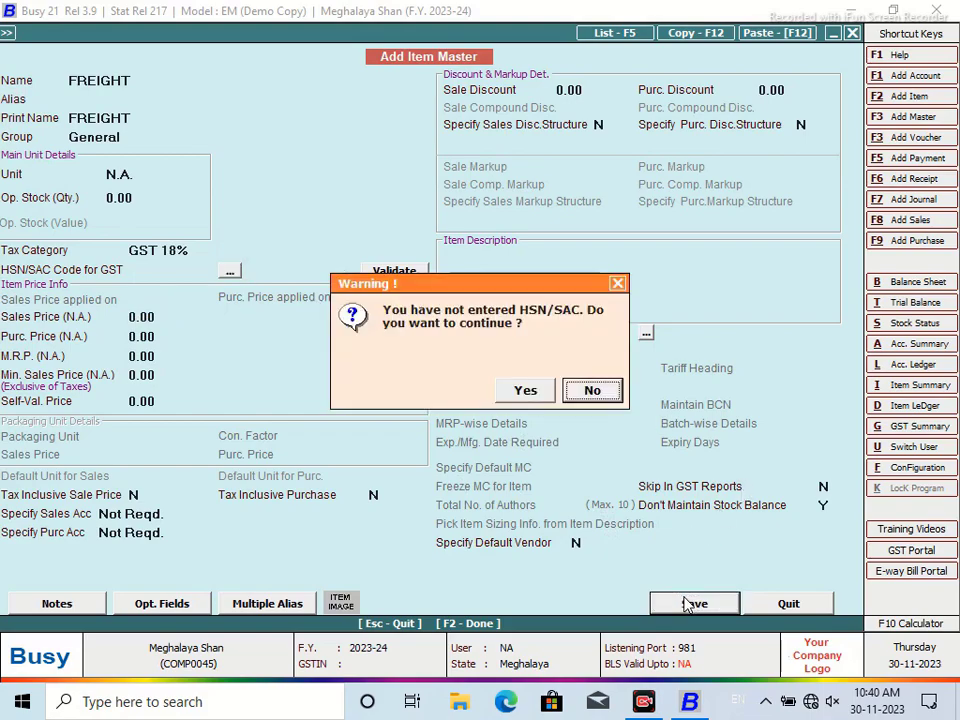
{"action": "left_click", "coordinate": [547, 395]}
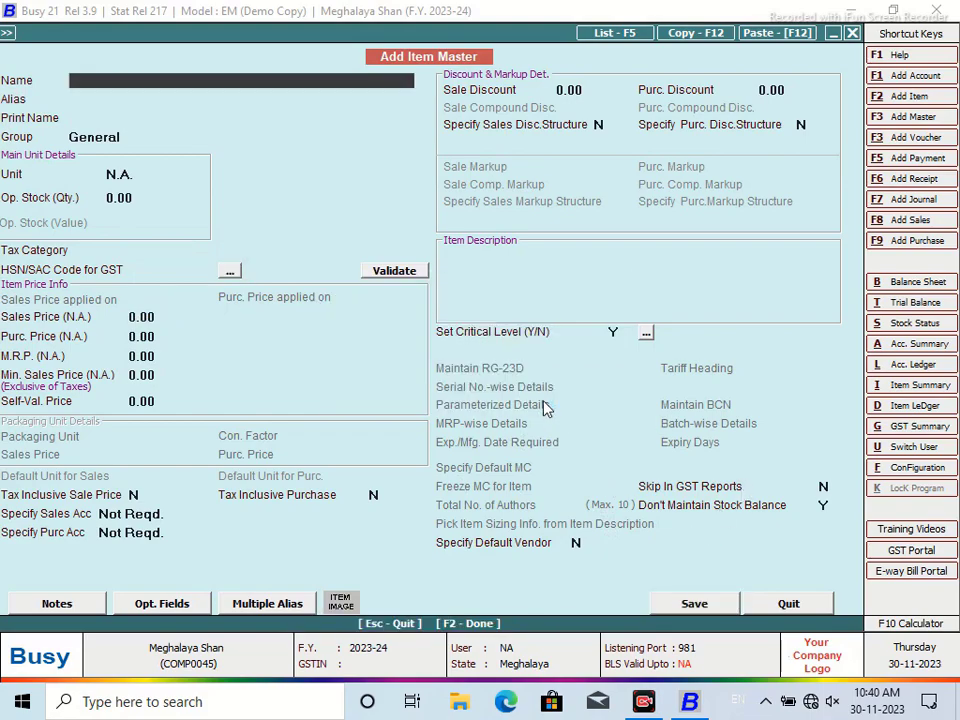
Close the item form and start a new sales voucher dated 01-04-2023
{"action": "left_click", "coordinate": [766, 604]}
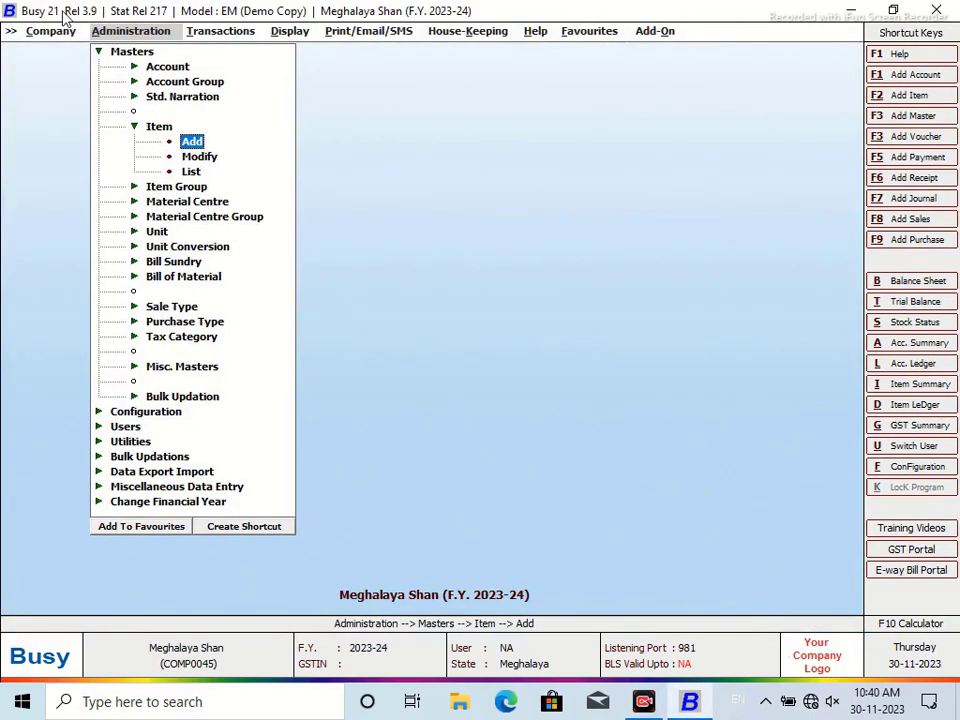
{"action": "left_click", "coordinate": [220, 31]}
{"action": "left_click", "coordinate": [218, 51]}
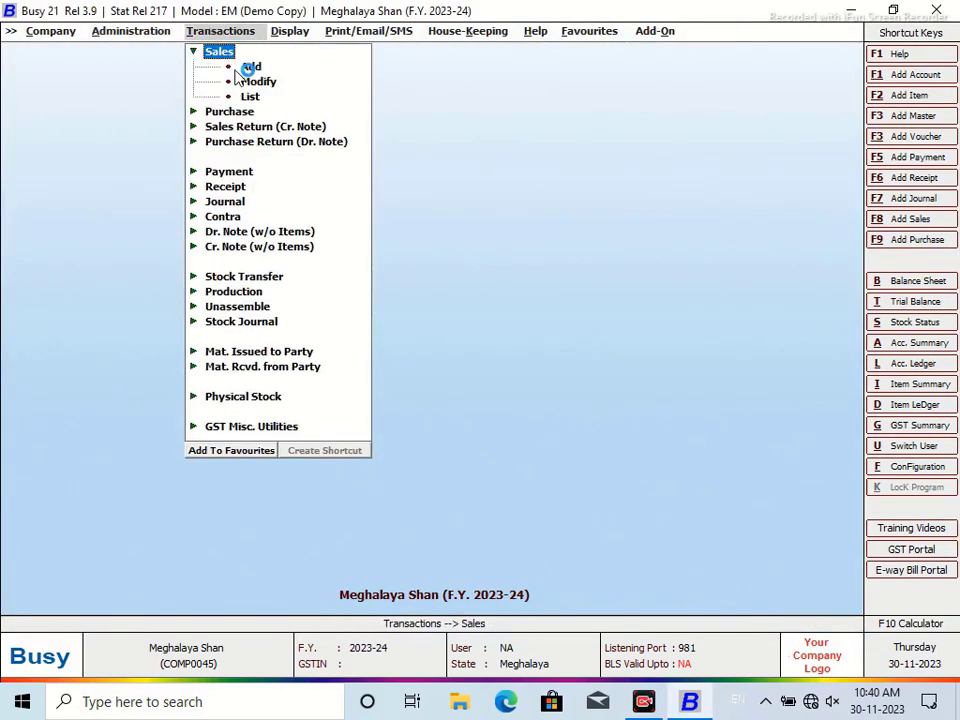
{"action": "left_click", "coordinate": [250, 67]}
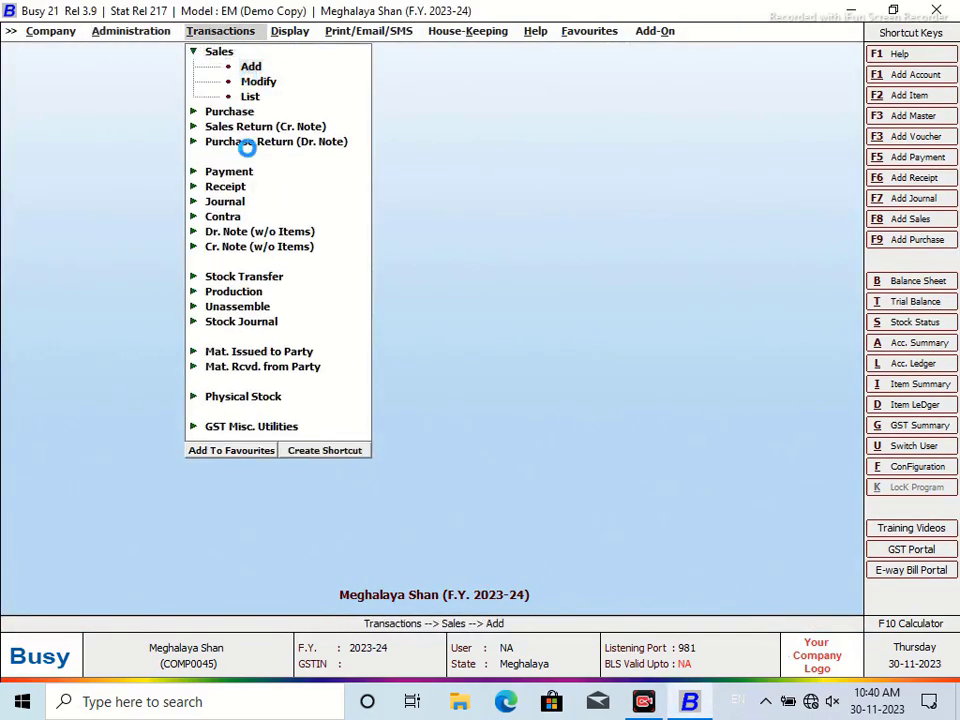
{"action": "key", "text": "Return"}
{"action": "key", "text": "Return"}
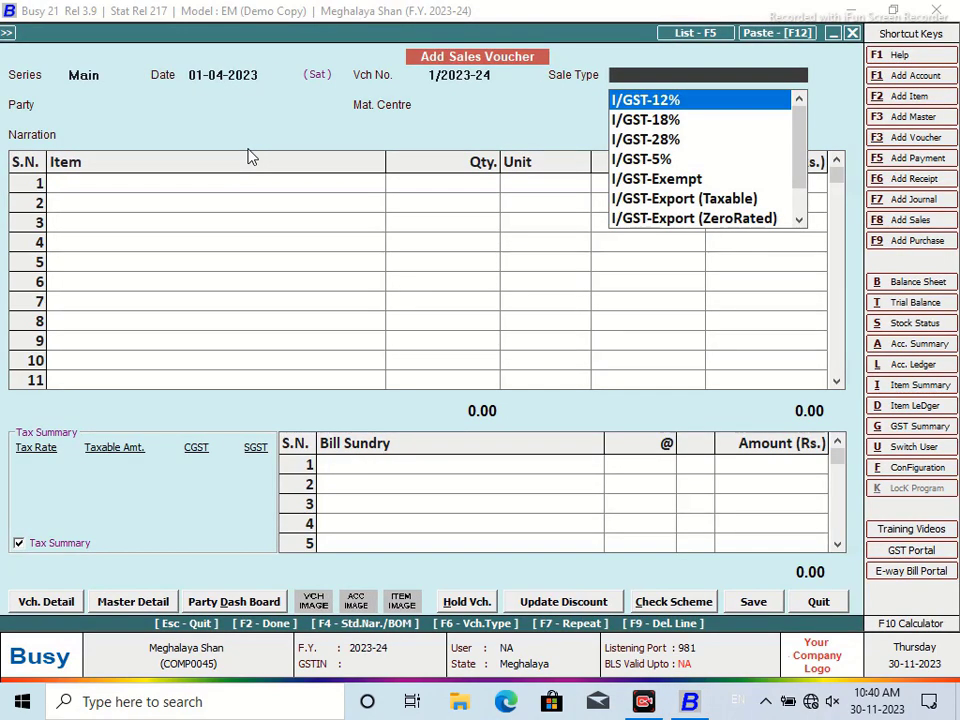
Set the sale type to L/GST-MultiRate and begin a new party account
{"action": "type", "text": "IN"}
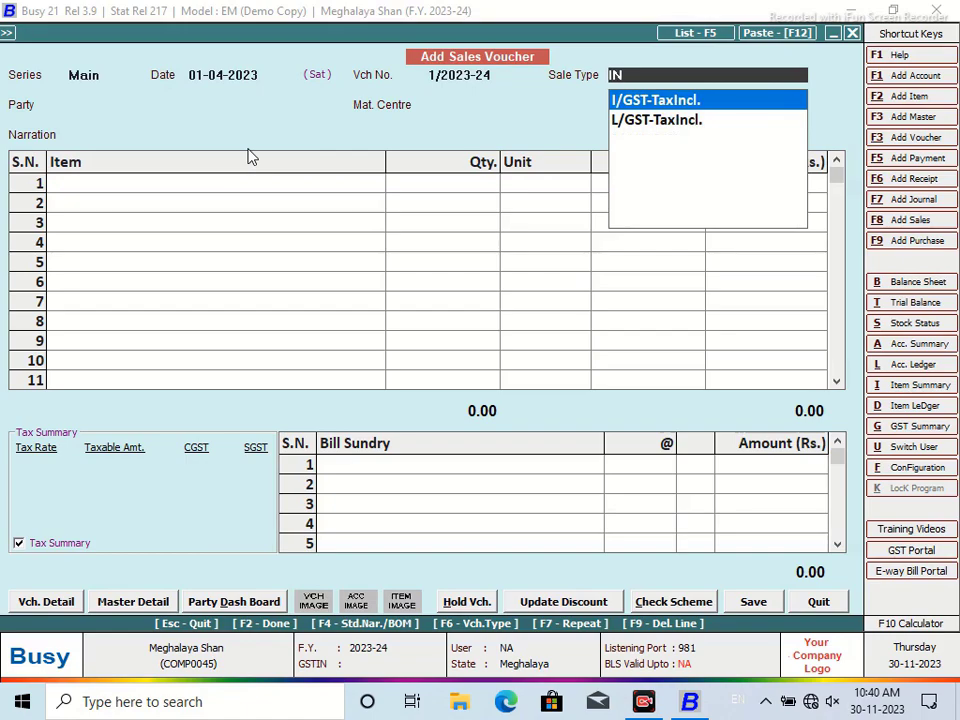
{"action": "key", "text": "BackSpace"}
{"action": "key", "text": "BackSpace"}
{"action": "type", "text": "MUL"}
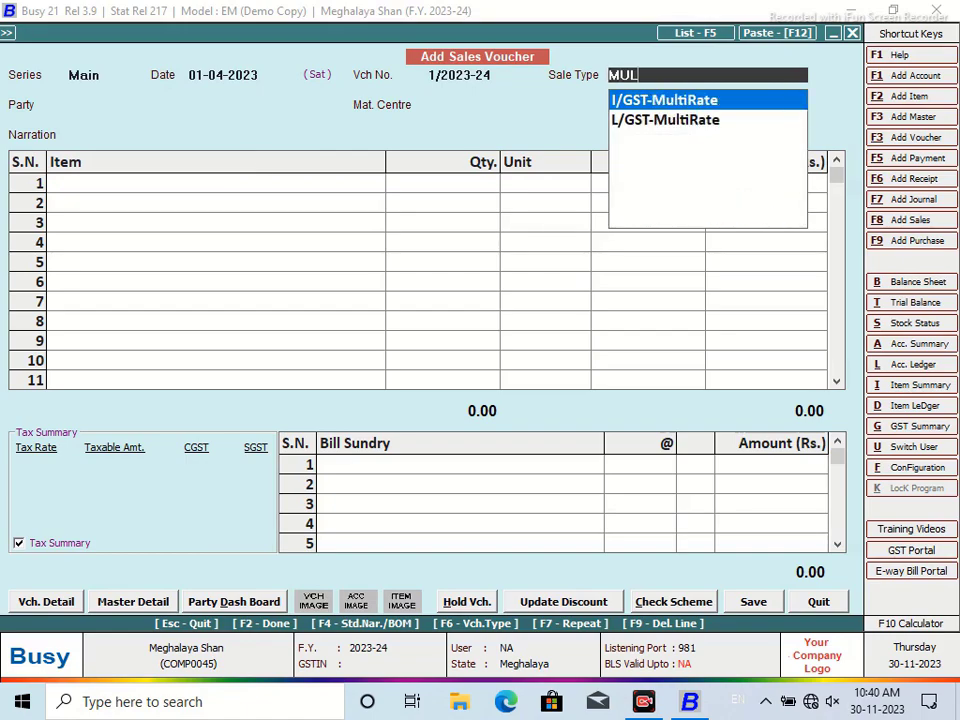
{"action": "key", "text": "Down"}
{"action": "key", "text": "Return"}
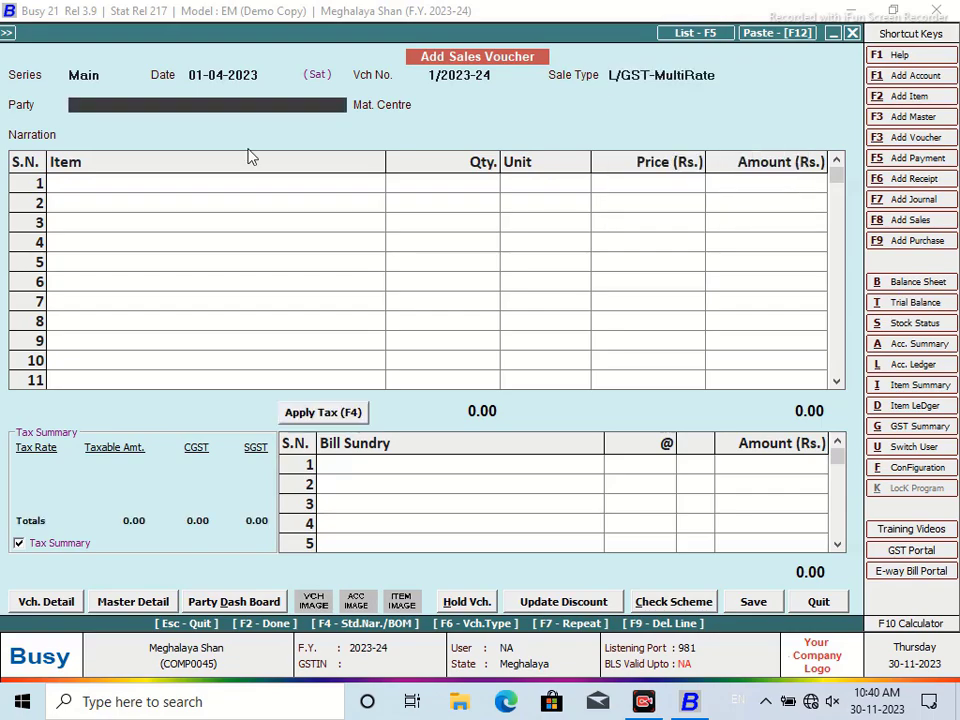
{"action": "key", "text": "F3"}
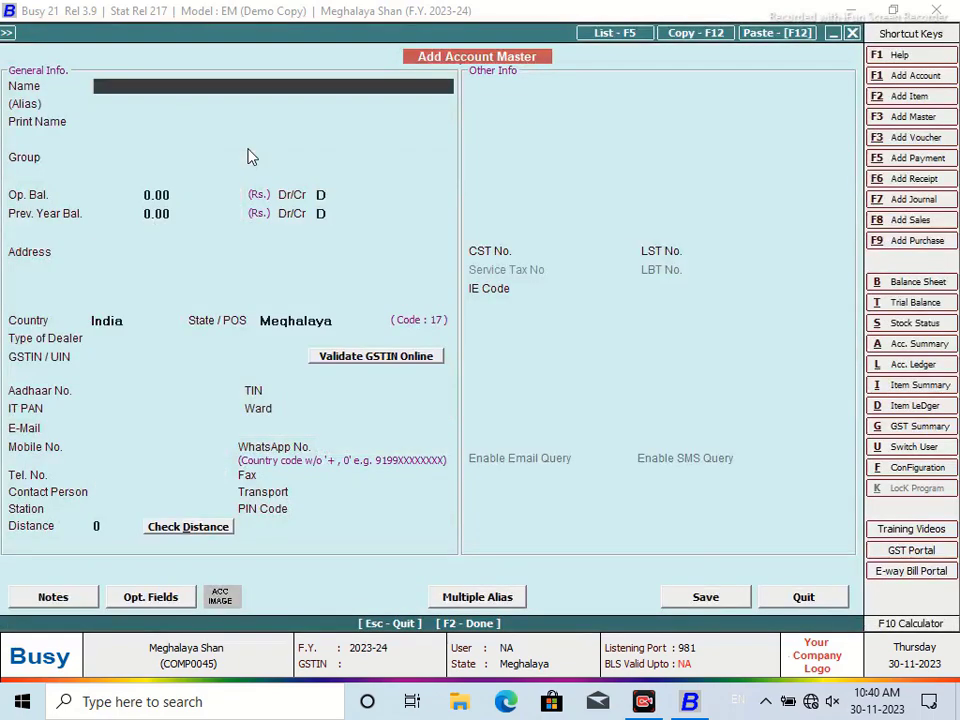
Name the new account and put it in the Sundry Debtors group, declining the dealer-type warning
{"action": "type", "text": "Mechan"}
{"action": "key", "text": "Return"}
{"action": "key", "text": "Return"}
{"action": "type", "text": "sun"}
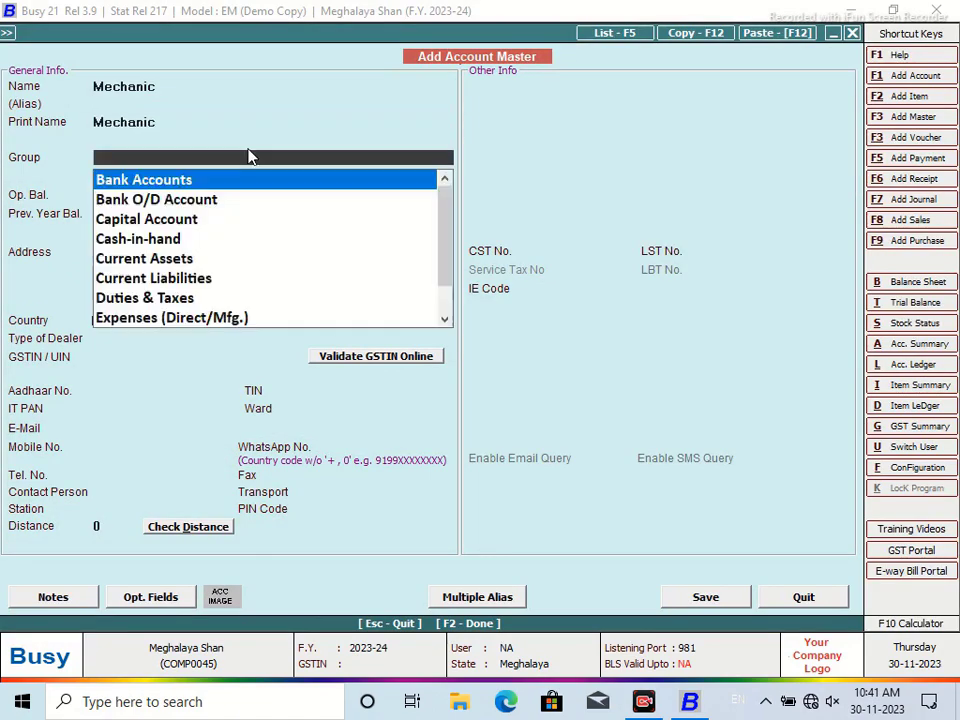
{"action": "key", "text": "Down"}
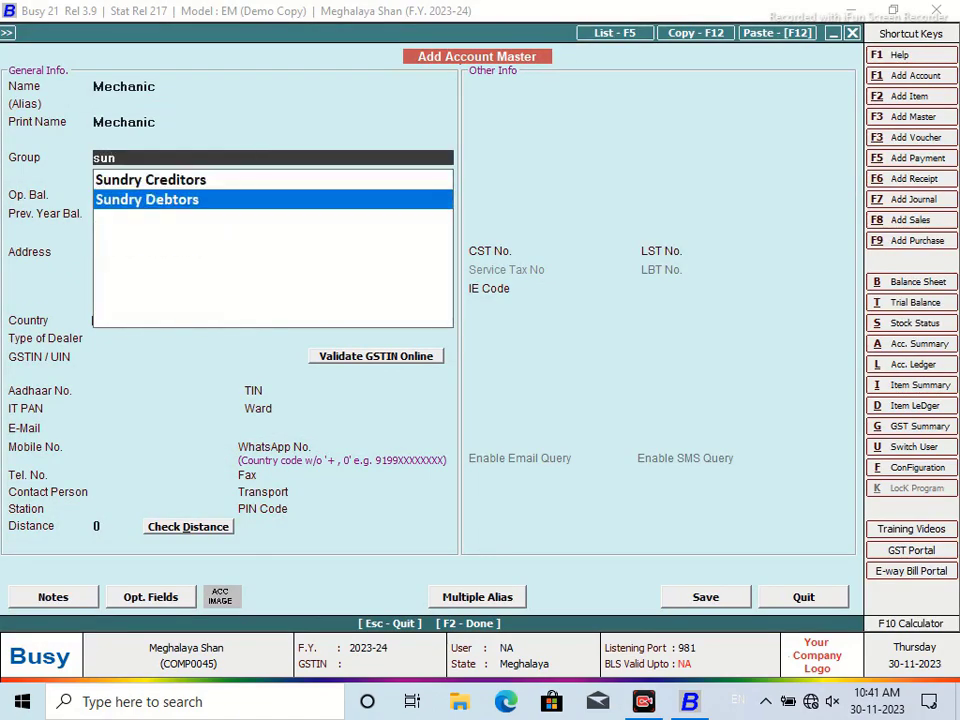
{"action": "key", "text": "Return"}
{"action": "left_click", "coordinate": [703, 594]}
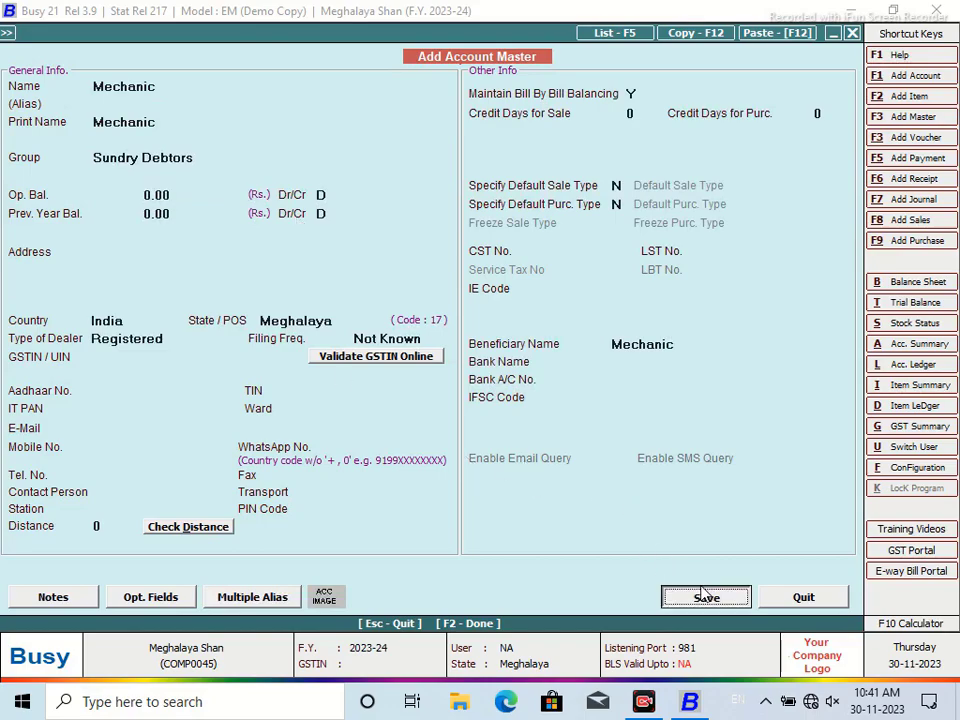
{"action": "left_click", "coordinate": [612, 390]}
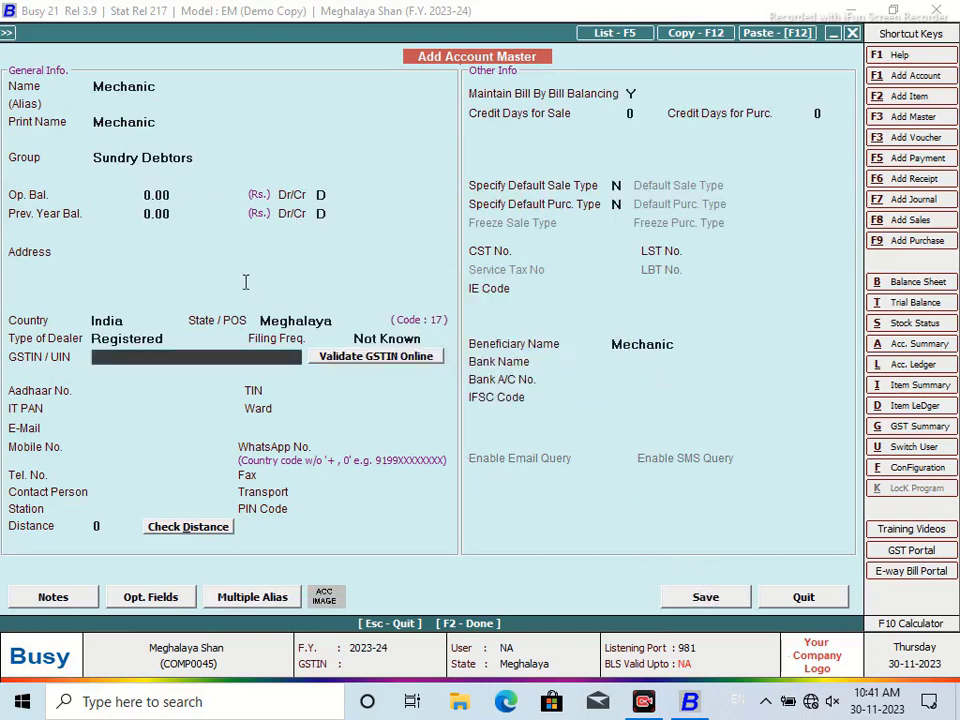
Fill in the account's station, mobile number and contact person
{"action": "left_click", "coordinate": [168, 250]}
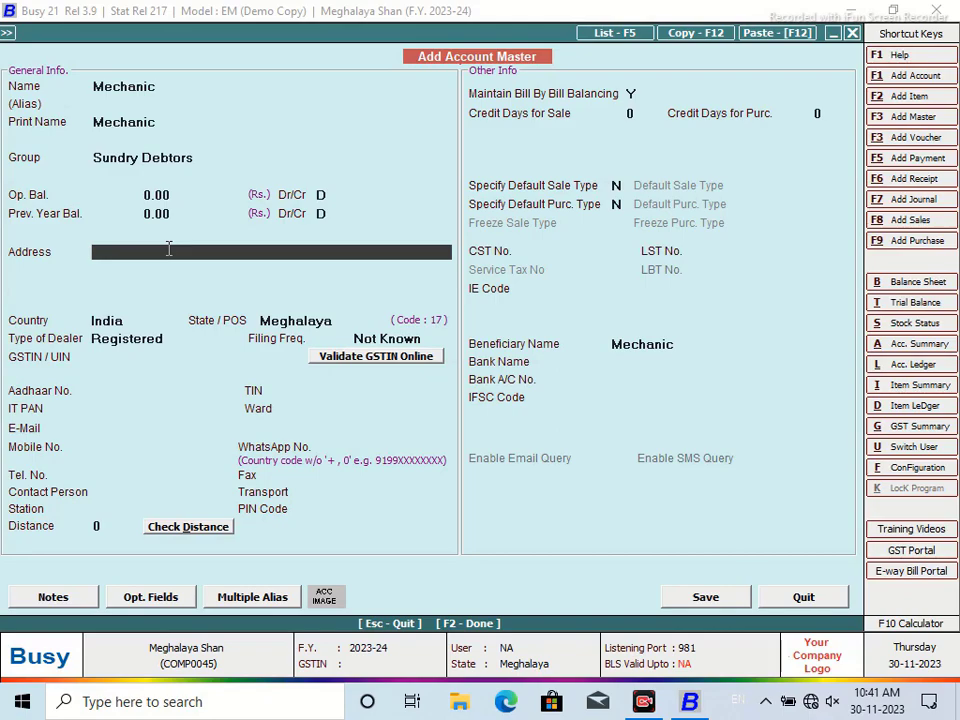
{"action": "left_click", "coordinate": [104, 509]}
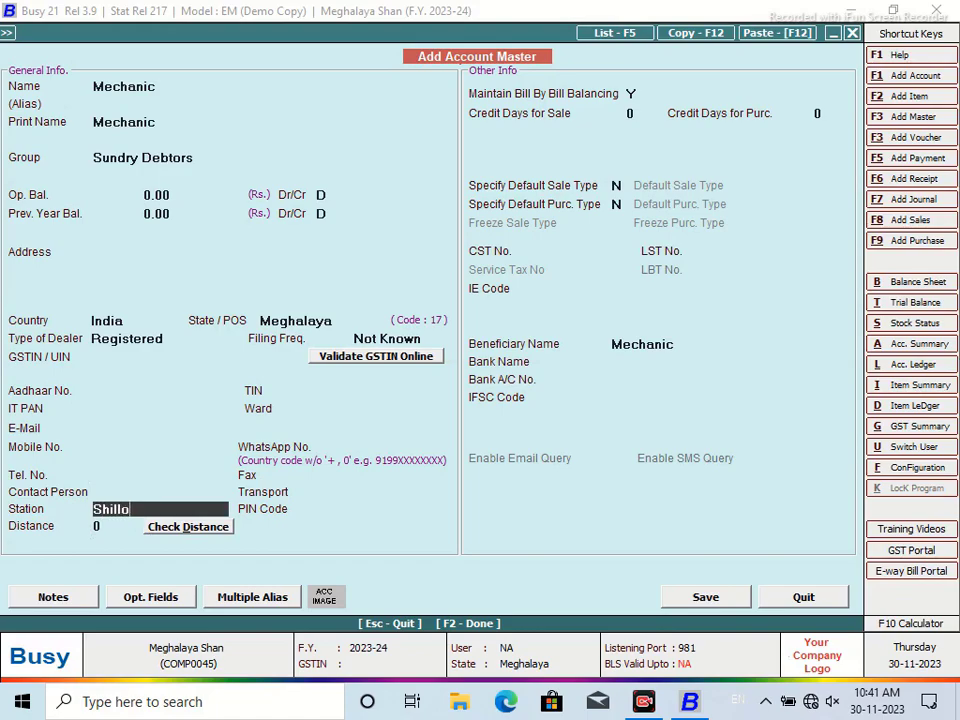
{"action": "key", "text": "Return"}
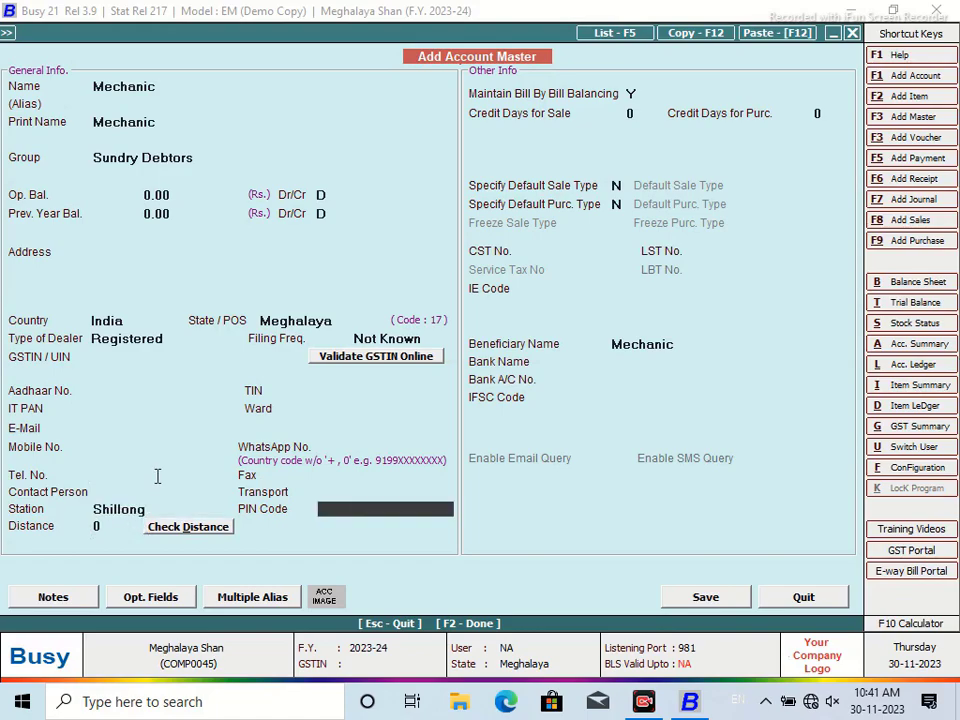
{"action": "left_click", "coordinate": [107, 449]}
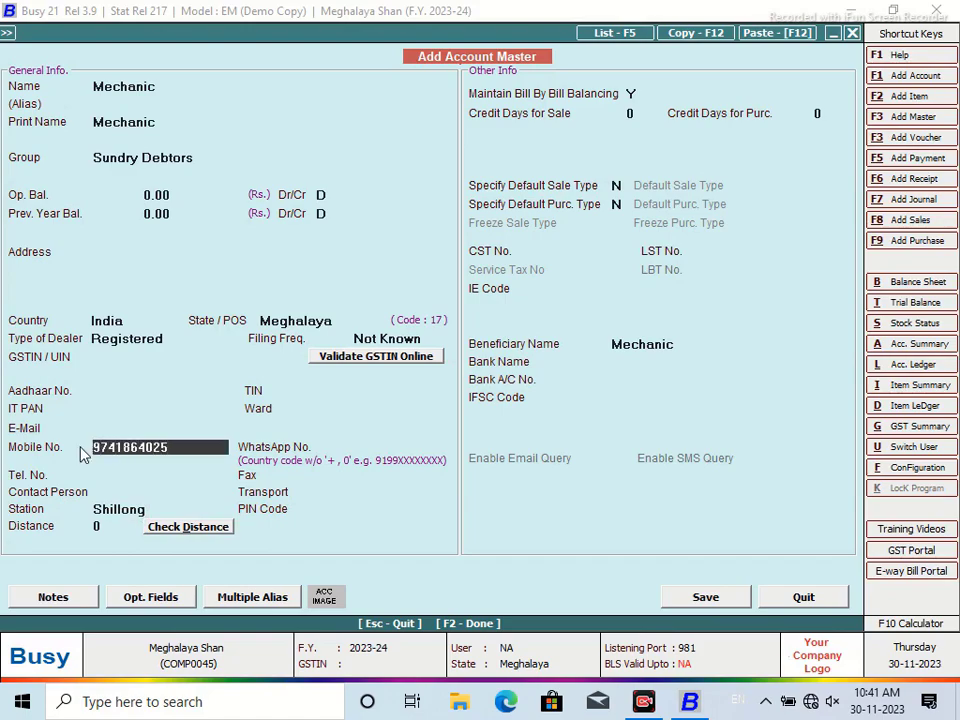
{"action": "left_click", "coordinate": [129, 491]}
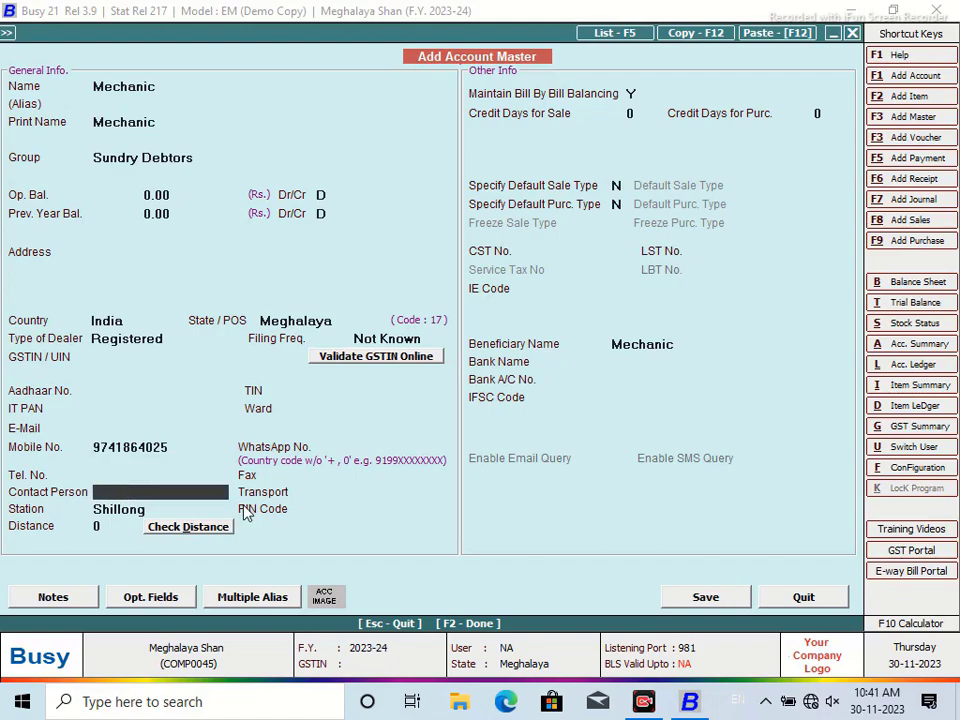
{"action": "type", "text": "Ashok"}
Replace the account name with the customer's full name and enter the address
{"action": "left_click", "coordinate": [182, 88]}
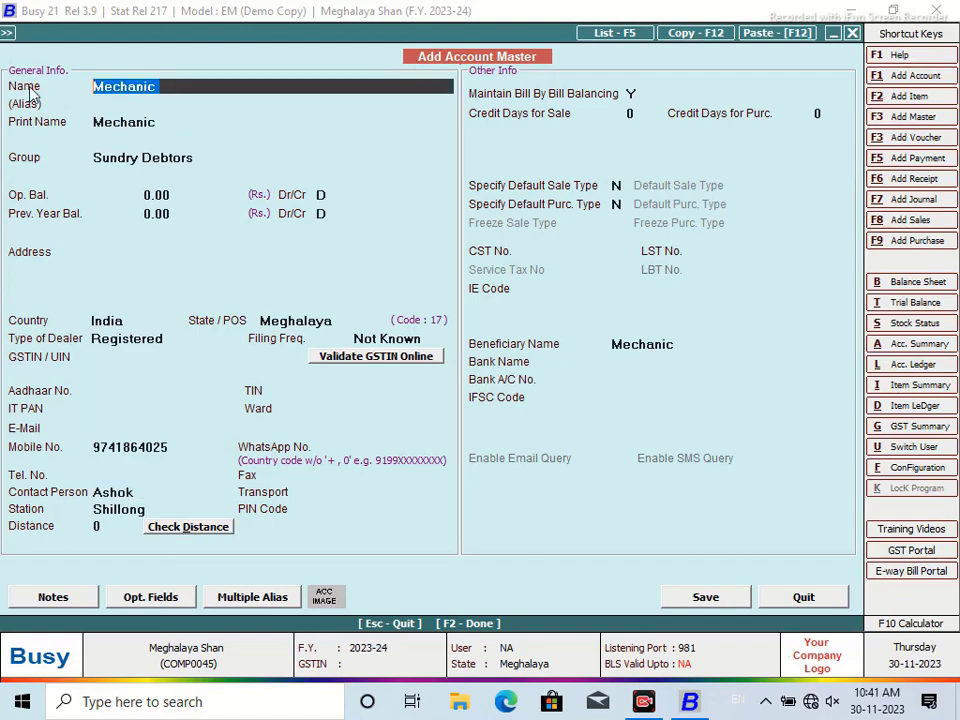
{"action": "key", "text": "BackSpace"}
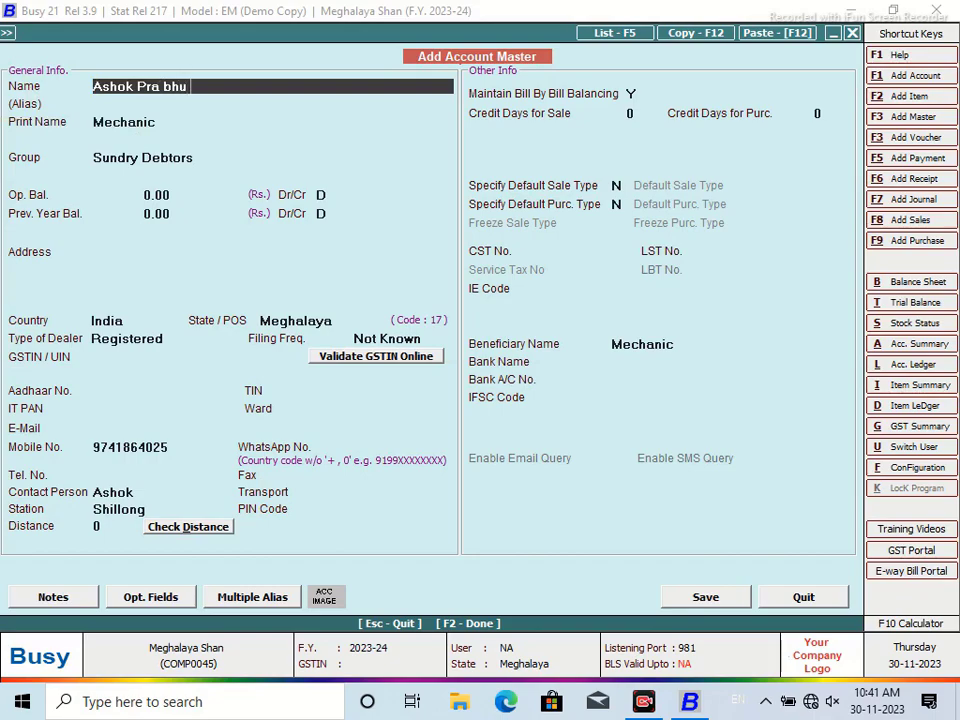
{"action": "key", "text": "Return"}
{"action": "key", "text": "Return"}
{"action": "key", "text": "Return"}
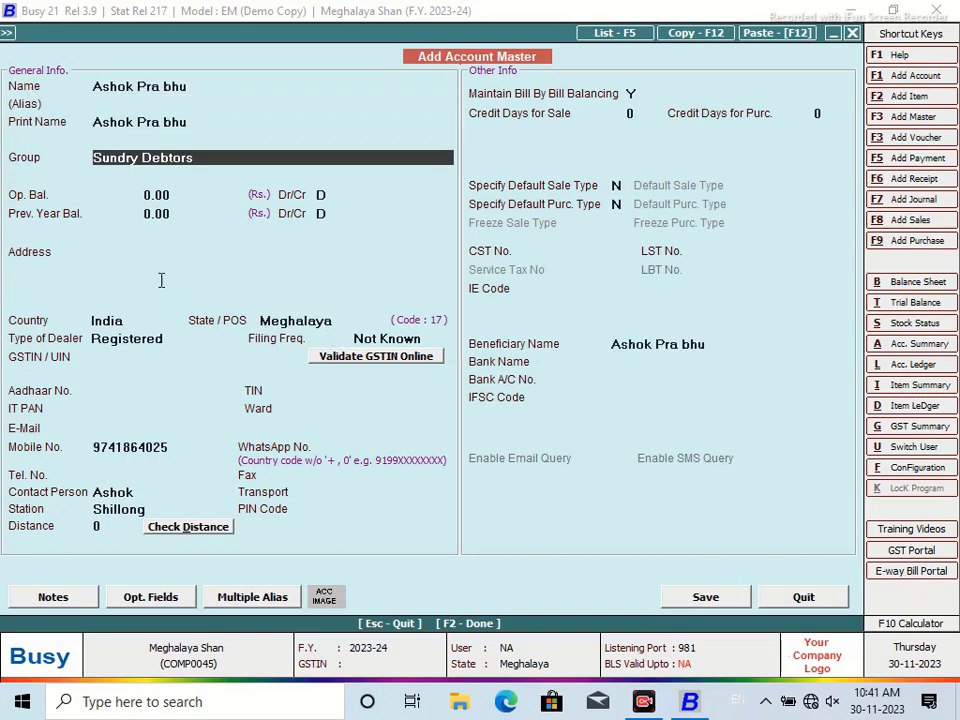
{"action": "left_click", "coordinate": [146, 253]}
{"action": "type", "text": "T"}
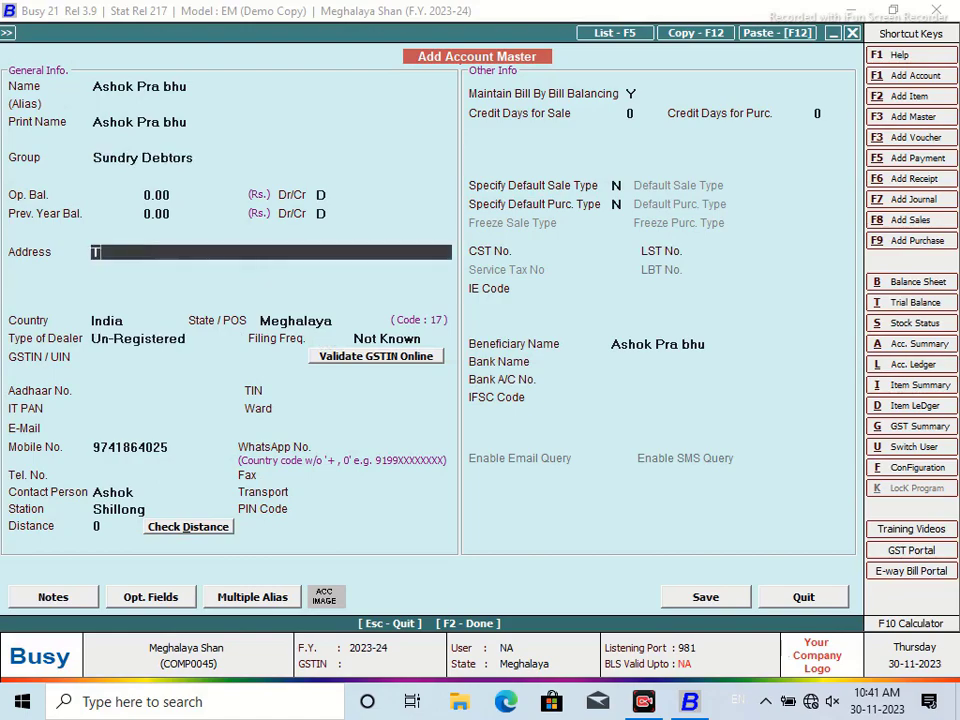
{"action": "type", "text": "hirthahalli"}
Set sale credit days to 7, save the customer, and accept the voucher defaults
{"action": "left_click", "coordinate": [649, 116]}
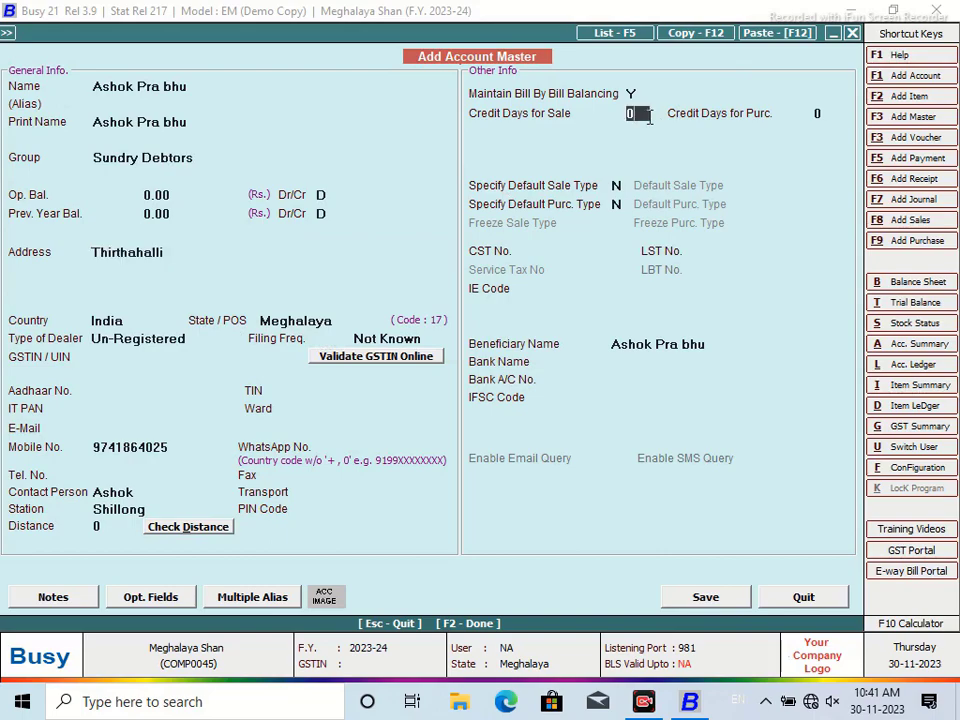
{"action": "type", "text": "7"}
{"action": "left_click", "coordinate": [705, 599]}
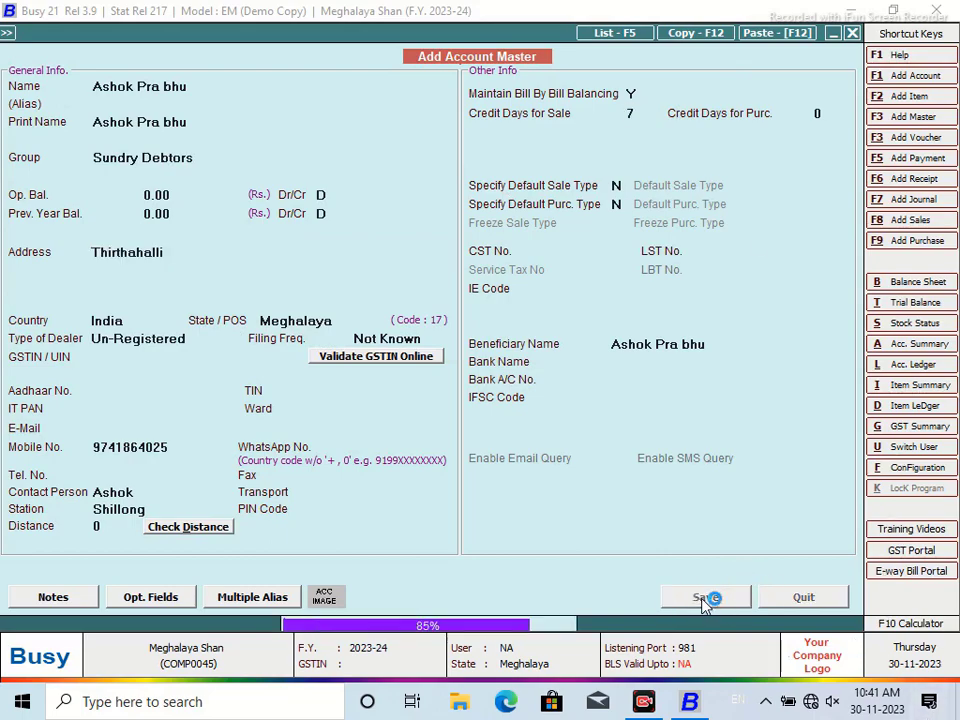
{"action": "key", "text": "Return"}
{"action": "key", "text": "Return"}
{"action": "key", "text": "Return"}
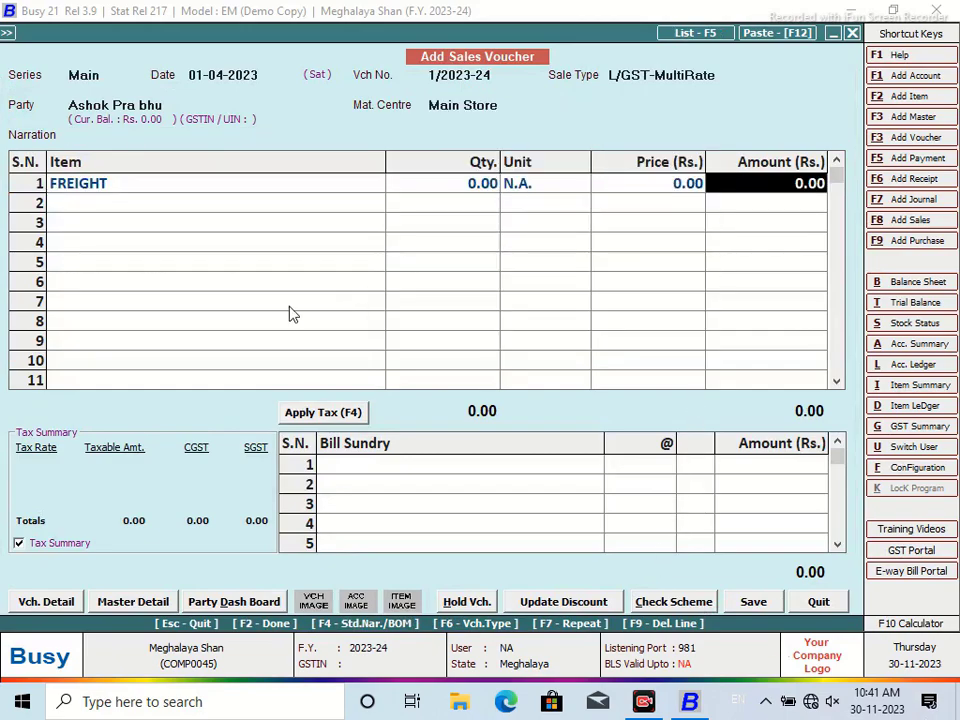
Change line 1 to 1 Pcs of Front Housing Chethak
{"action": "left_click", "coordinate": [193, 183]}
{"action": "type", "text": "f"}
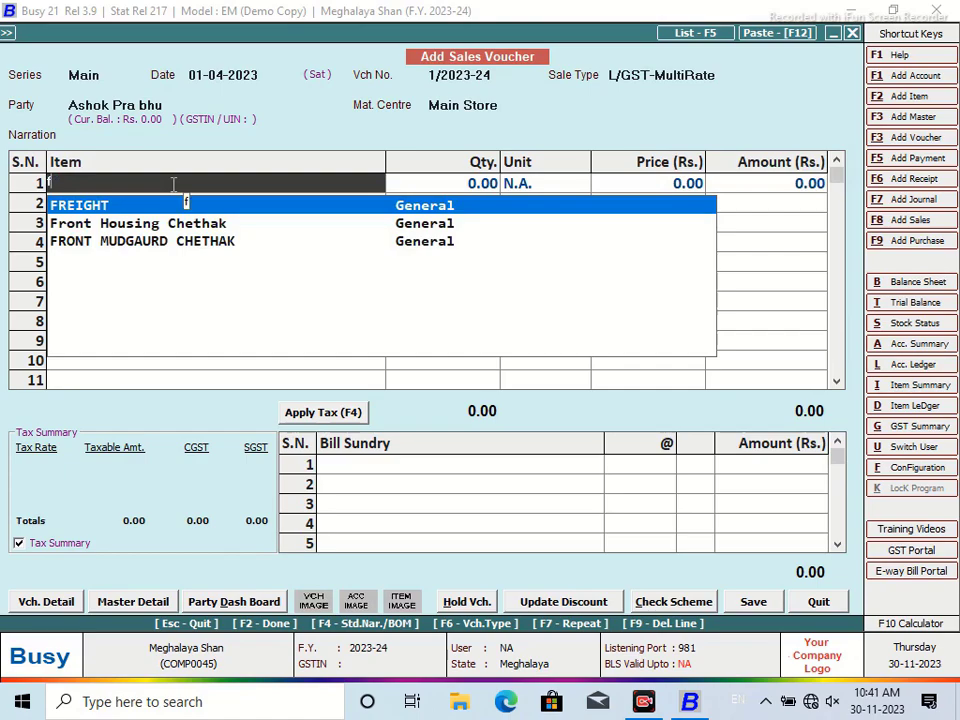
{"action": "key", "text": "Down"}
{"action": "key", "text": "Return"}
{"action": "type", "text": "1"}
{"action": "key", "text": "Return"}
{"action": "key", "text": "Return"}
{"action": "key", "text": "Return"}
{"action": "key", "text": "Return"}
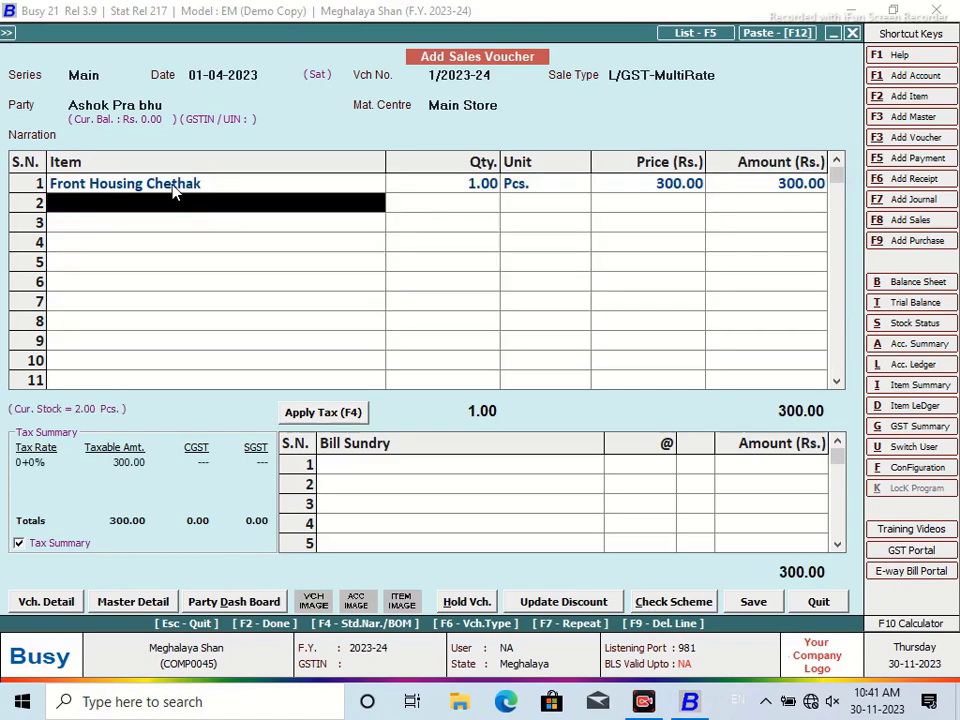
Quit the sales voucher, confirming with Yes
{"action": "left_click", "coordinate": [812, 606]}
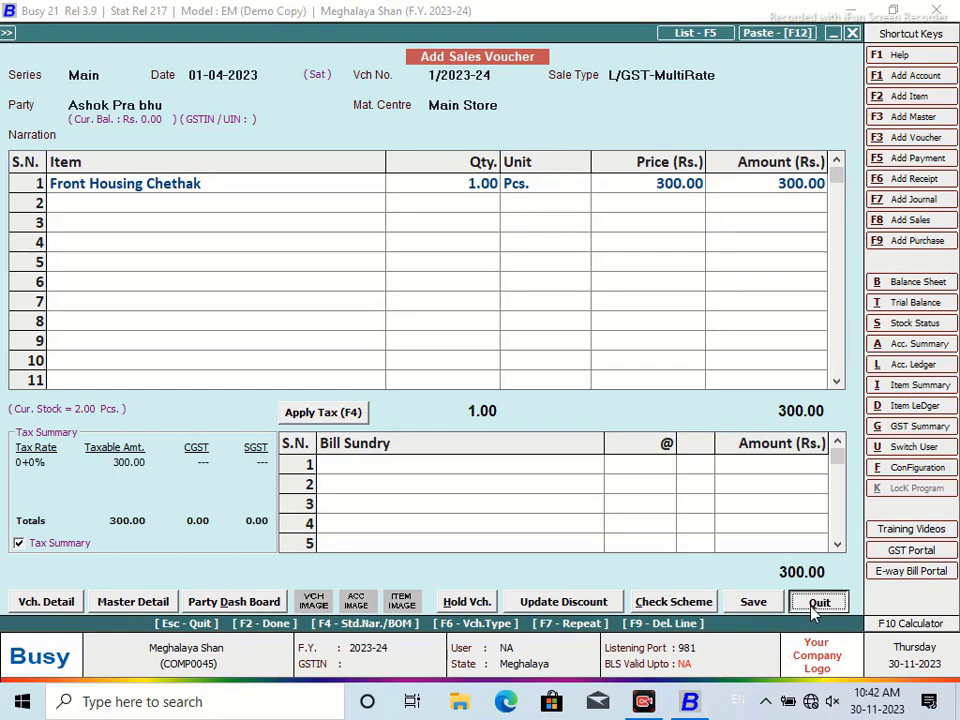
{"action": "left_click", "coordinate": [527, 392]}
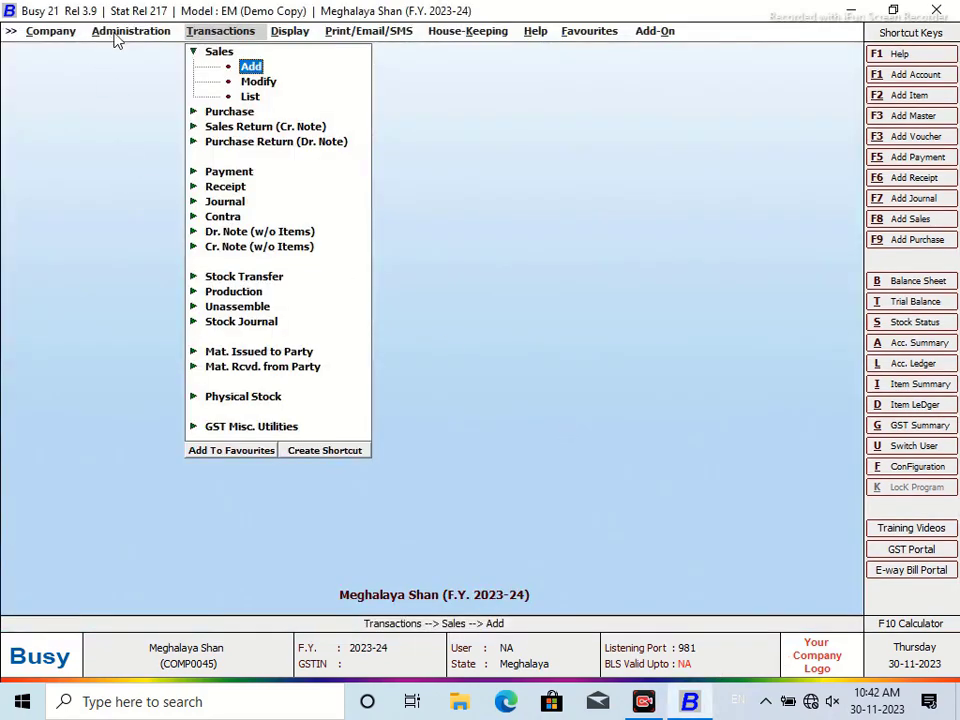
{"action": "left_click", "coordinate": [117, 37]}
Open Masters Configuration for Item and make the first extra dropdown field Current Stock
{"action": "left_click", "coordinate": [98, 51]}
{"action": "double_click", "coordinate": [140, 66]}
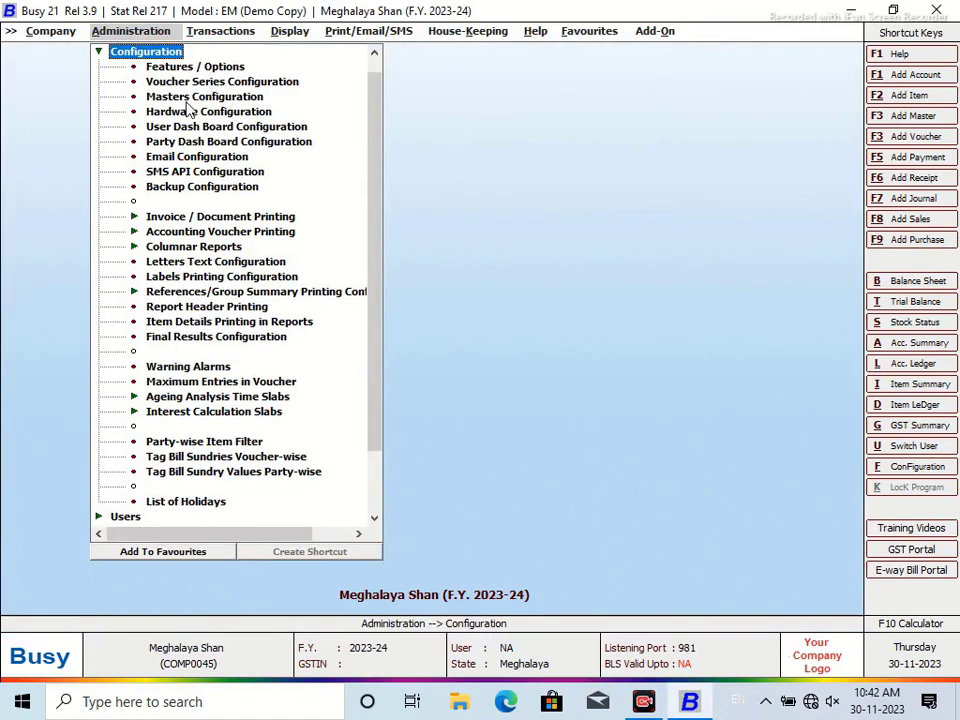
{"action": "double_click", "coordinate": [197, 98]}
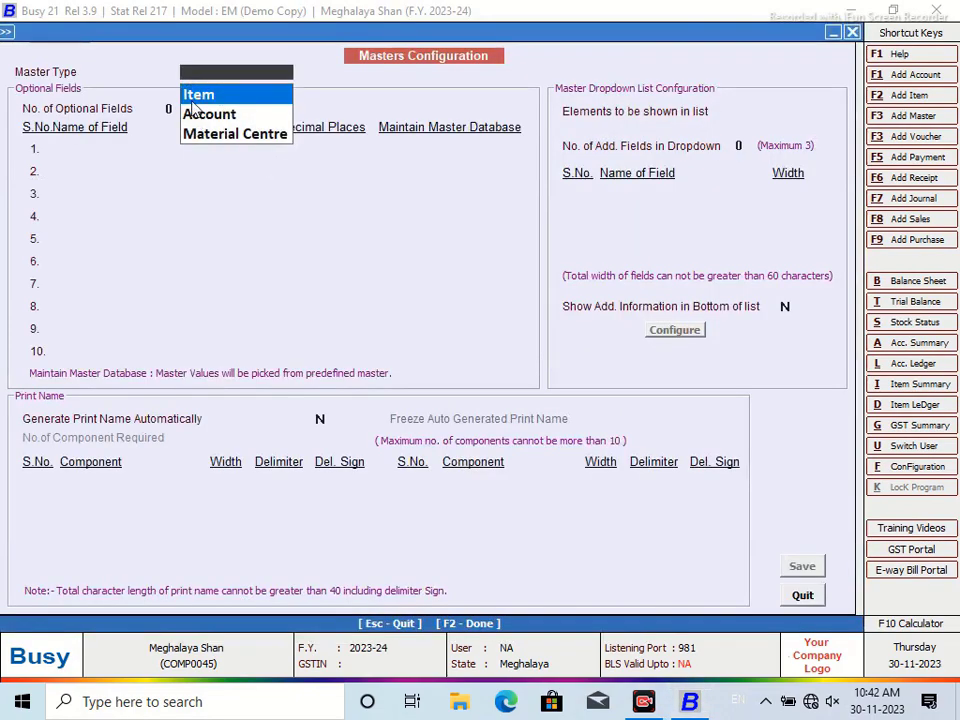
{"action": "left_click", "coordinate": [193, 105]}
{"action": "left_click", "coordinate": [729, 196]}
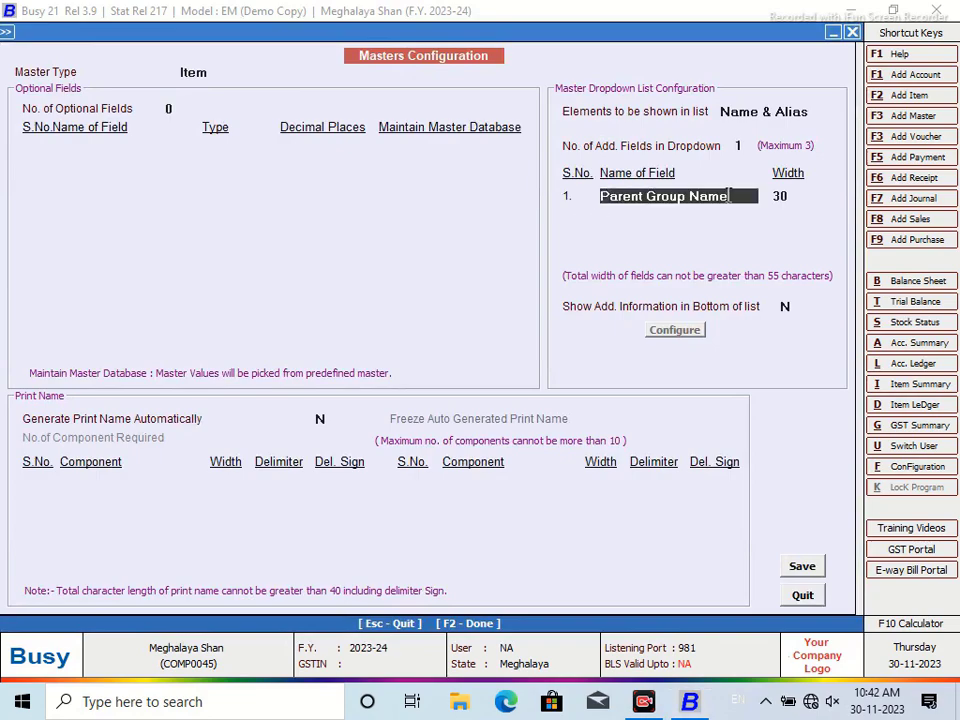
{"action": "left_click", "coordinate": [690, 257]}
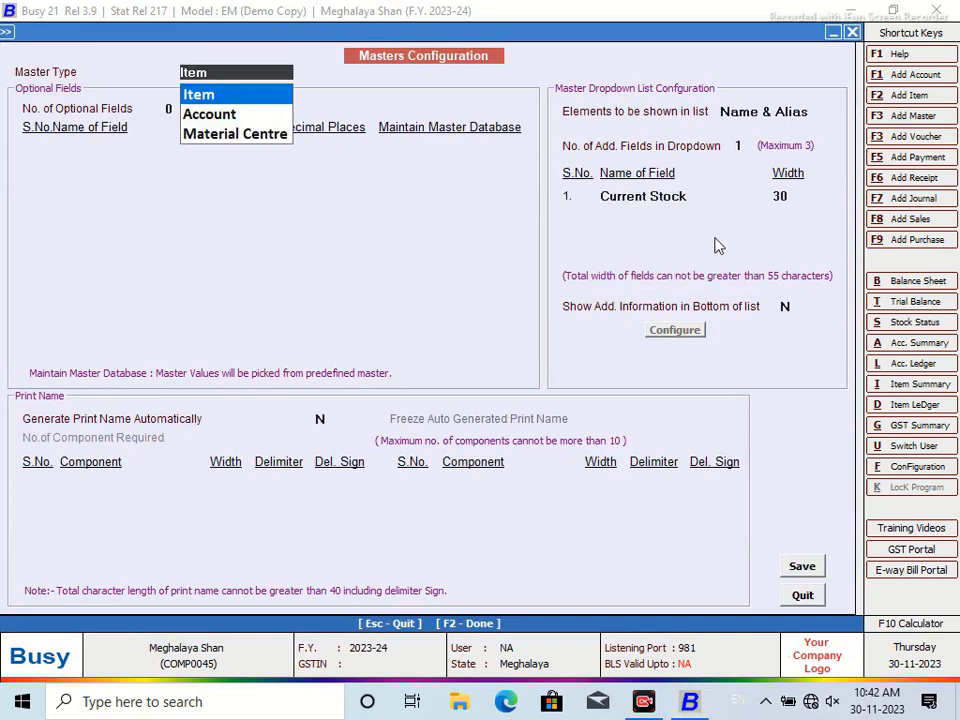
Use two extra dropdown fields, with Item Purc Price as the second
{"action": "left_click", "coordinate": [751, 148]}
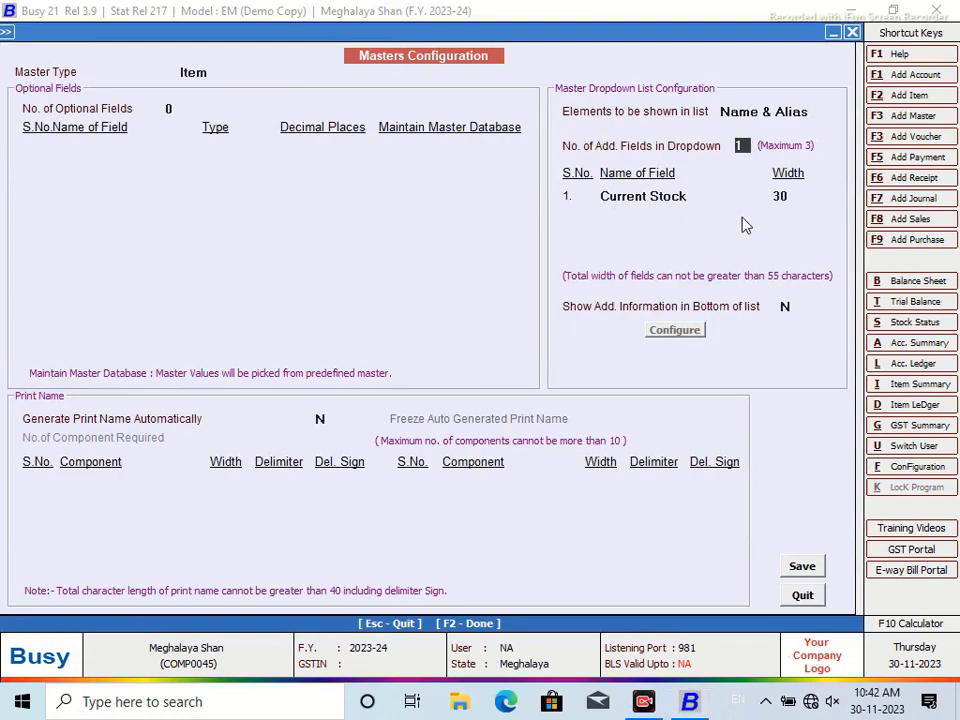
{"action": "type", "text": "2"}
{"action": "key", "text": "Return"}
{"action": "left_click", "coordinate": [691, 221]}
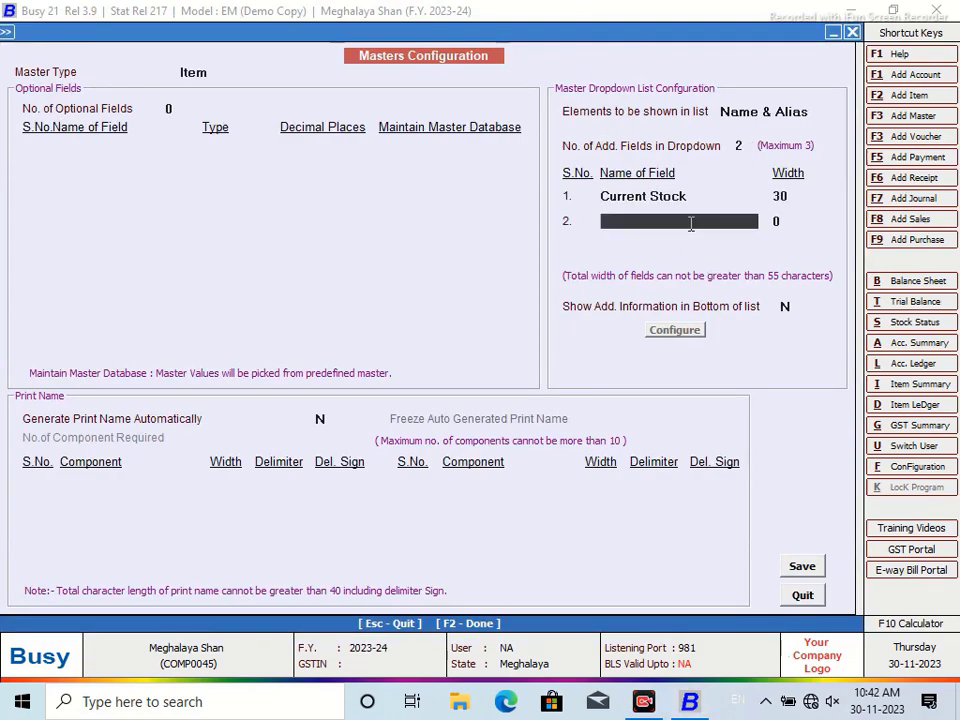
{"action": "left_click_drag", "start_coordinate": [747, 255], "coordinate": [752, 300]}
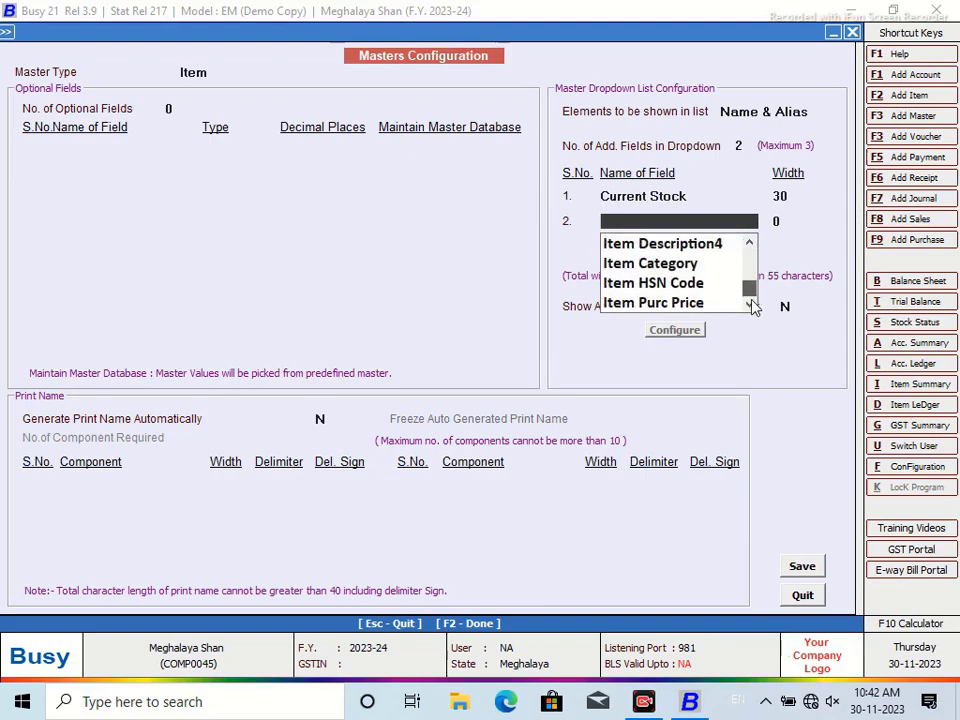
{"action": "left_click", "coordinate": [696, 303]}
Set the widths of Current Stock and Item Purc Price to 15 each
{"action": "left_click", "coordinate": [786, 232]}
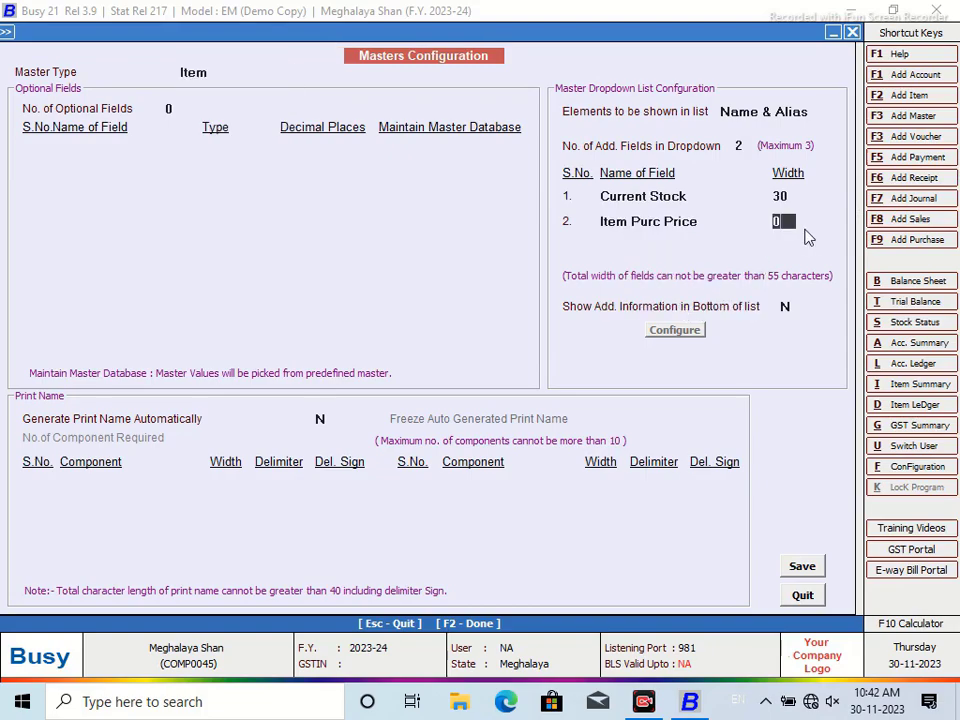
{"action": "type", "text": "10"}
{"action": "left_click", "coordinate": [786, 196]}
{"action": "type", "text": "15"}
{"action": "key", "text": "Return"}
{"action": "type", "text": "15"}
{"action": "key", "text": "Return"}
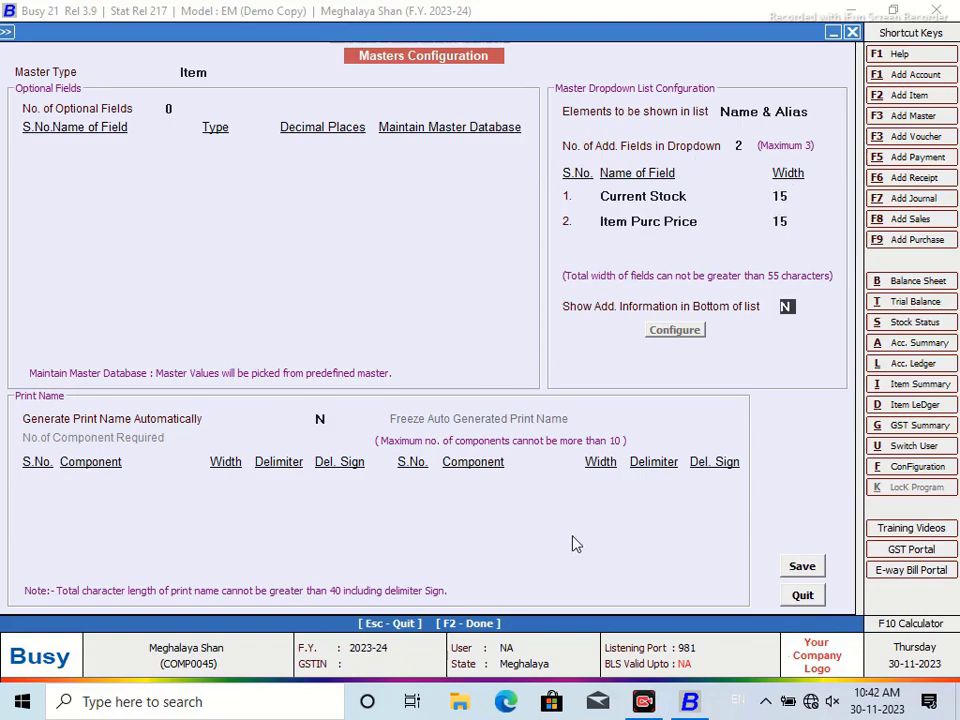
Save the item master configuration and regenerate the master help files
{"action": "left_click", "coordinate": [802, 568]}
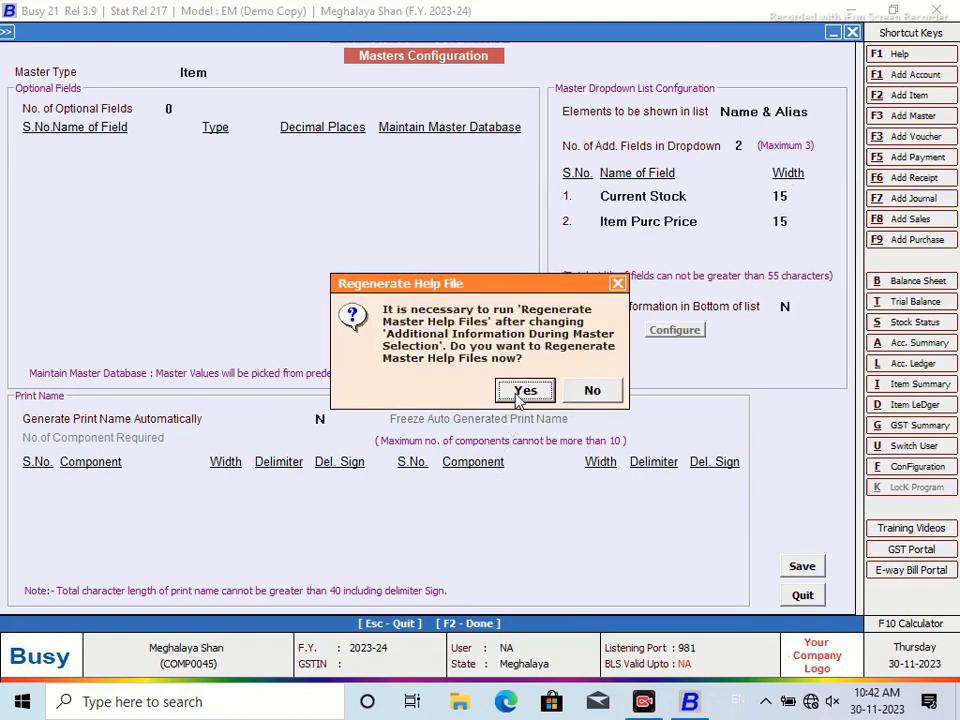
{"action": "left_click", "coordinate": [522, 388]}
{"action": "left_click", "coordinate": [214, 237]}
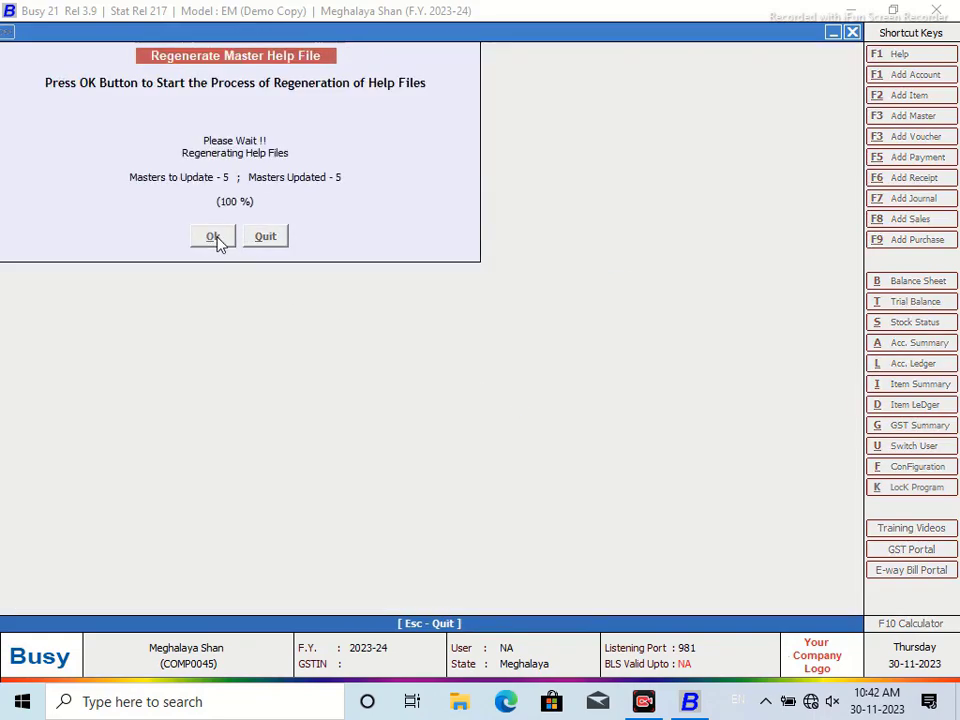
{"action": "left_click", "coordinate": [594, 389]}
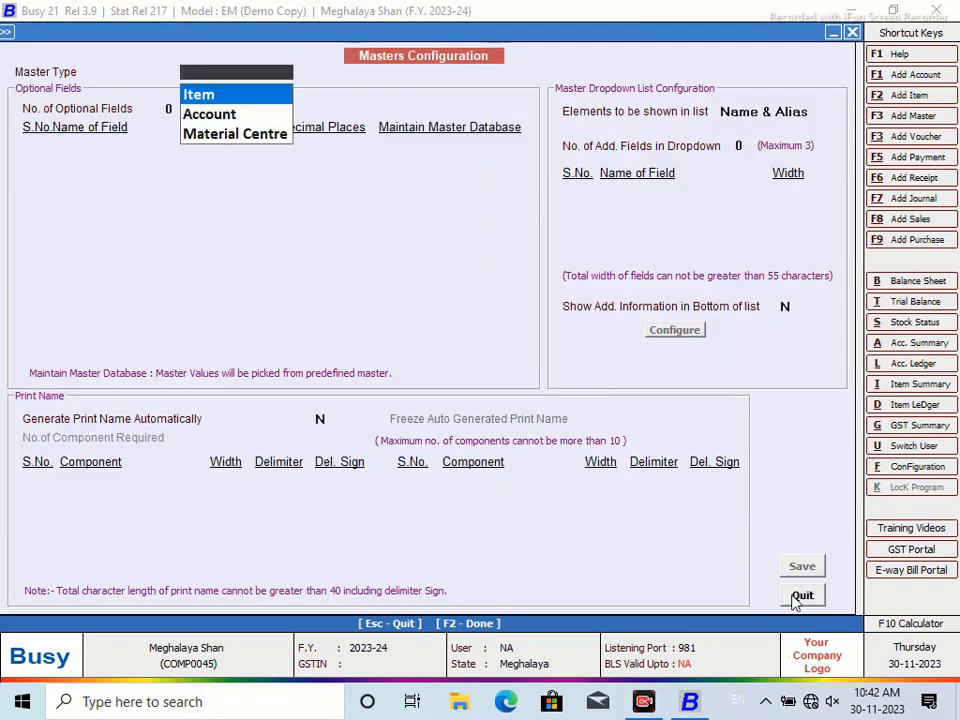
Try a third extra dropdown field and browse its field choices
{"action": "left_click", "coordinate": [226, 98]}
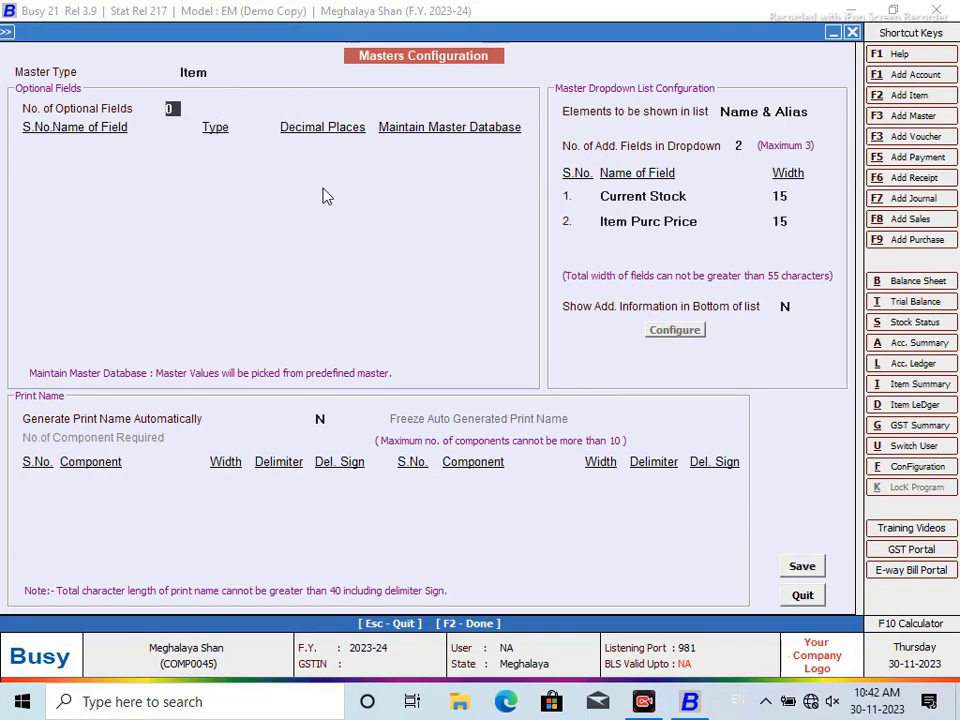
{"action": "left_click", "coordinate": [742, 145]}
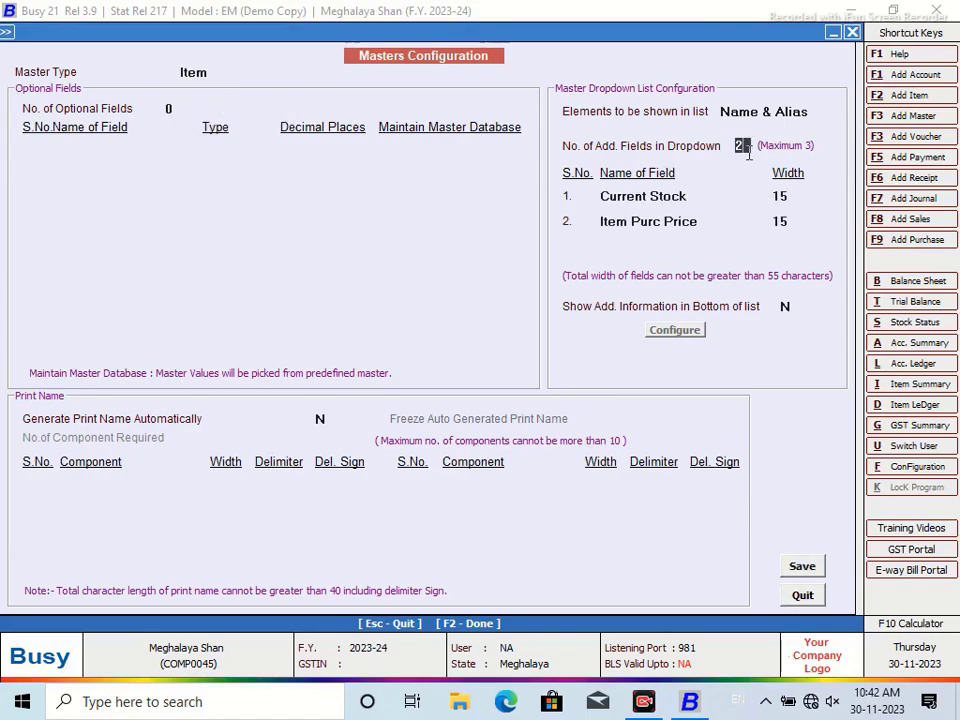
{"action": "type", "text": "3"}
{"action": "key", "text": "Return"}
{"action": "key", "text": "Return"}
{"action": "key", "text": "Return"}
{"action": "key", "text": "Return"}
{"action": "key", "text": "Return"}
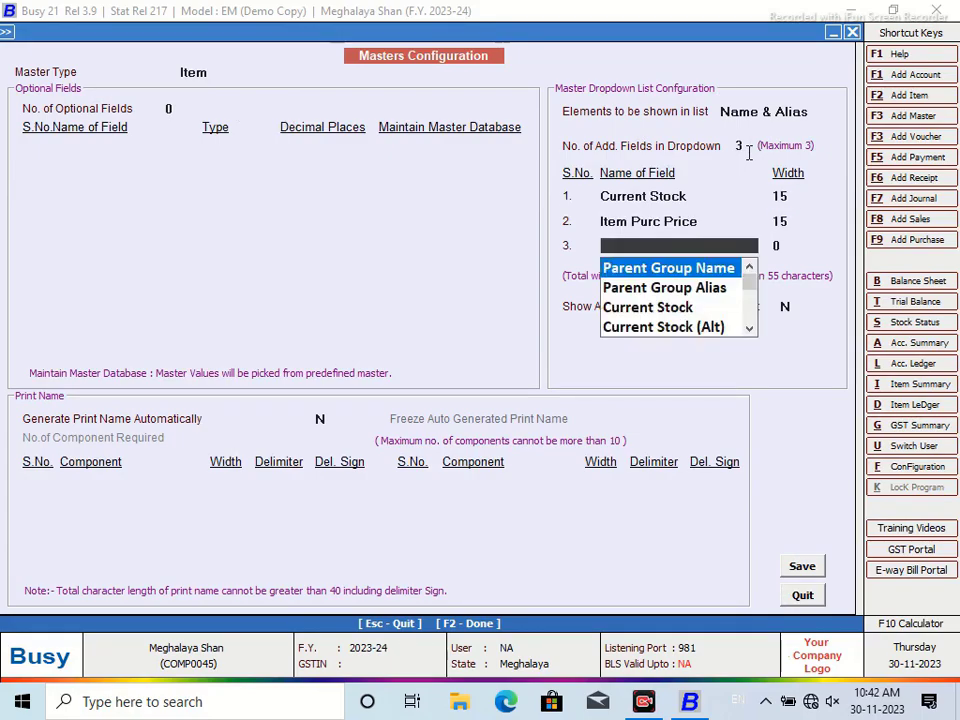
{"action": "key", "text": "Escape"}
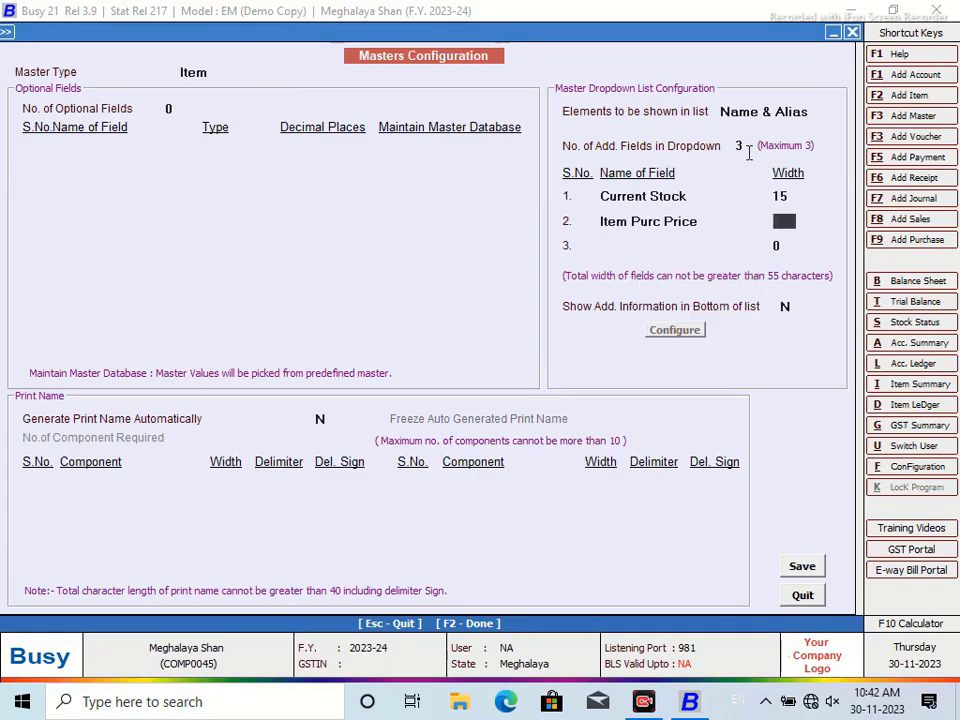
{"action": "key", "text": "Return"}
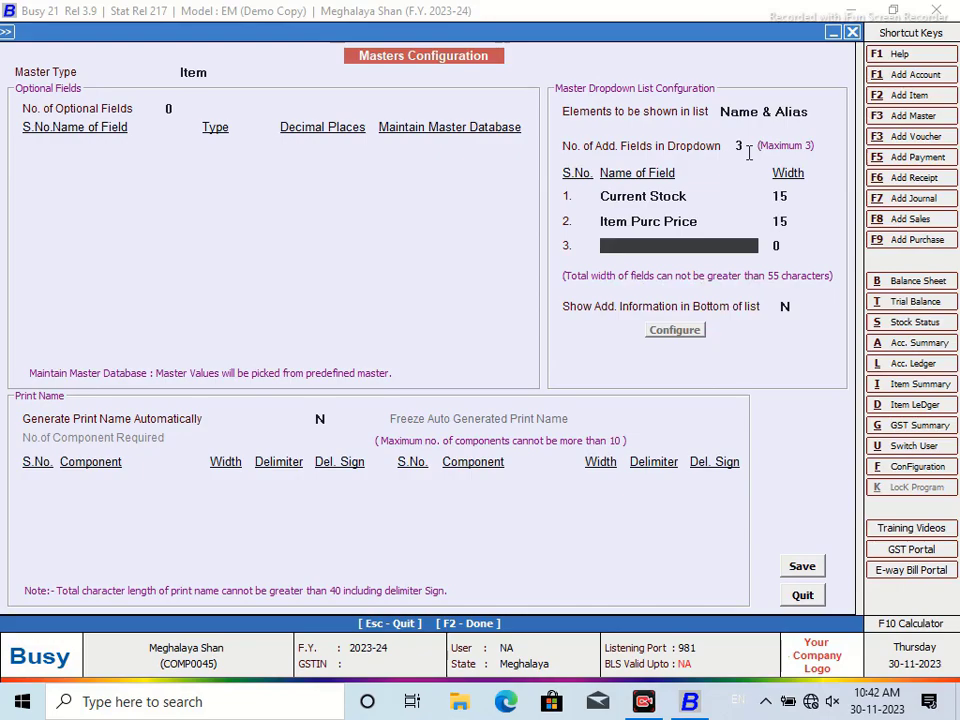
{"action": "type", "text": "i"}
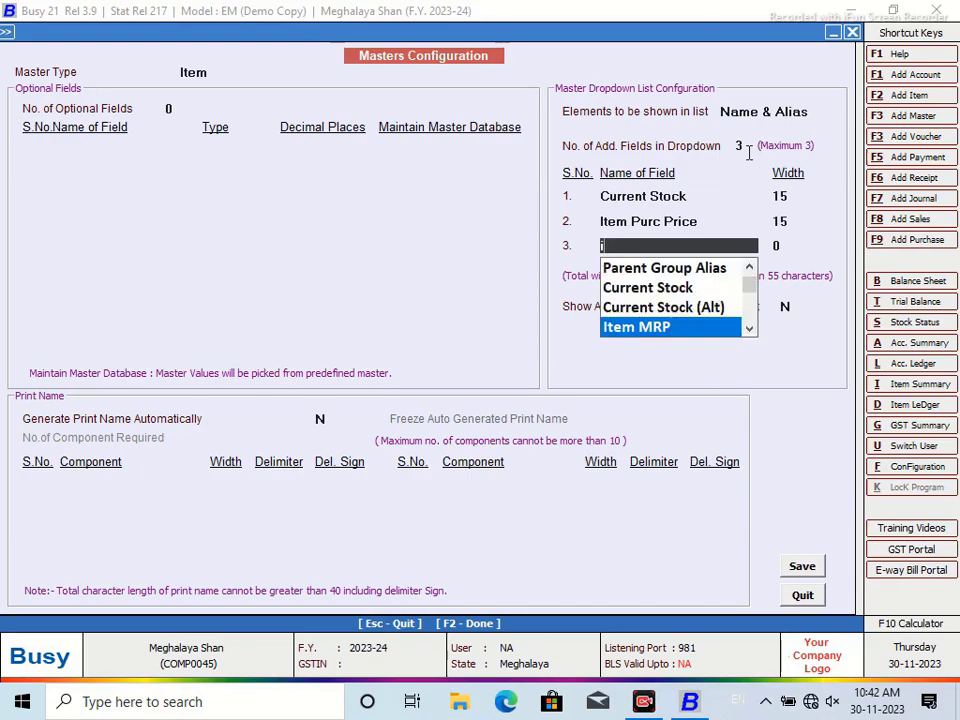
{"action": "key", "text": "Down"}
{"action": "key", "text": "Down"}
{"action": "key", "text": "Down"}
{"action": "key", "text": "Down"}
{"action": "key", "text": "Down"}
{"action": "key", "text": "Down"}
{"action": "key", "text": "Down"}
{"action": "key", "text": "Down"}
{"action": "key", "text": "Down"}
{"action": "key", "text": "Down"}
{"action": "key", "text": "Down"}
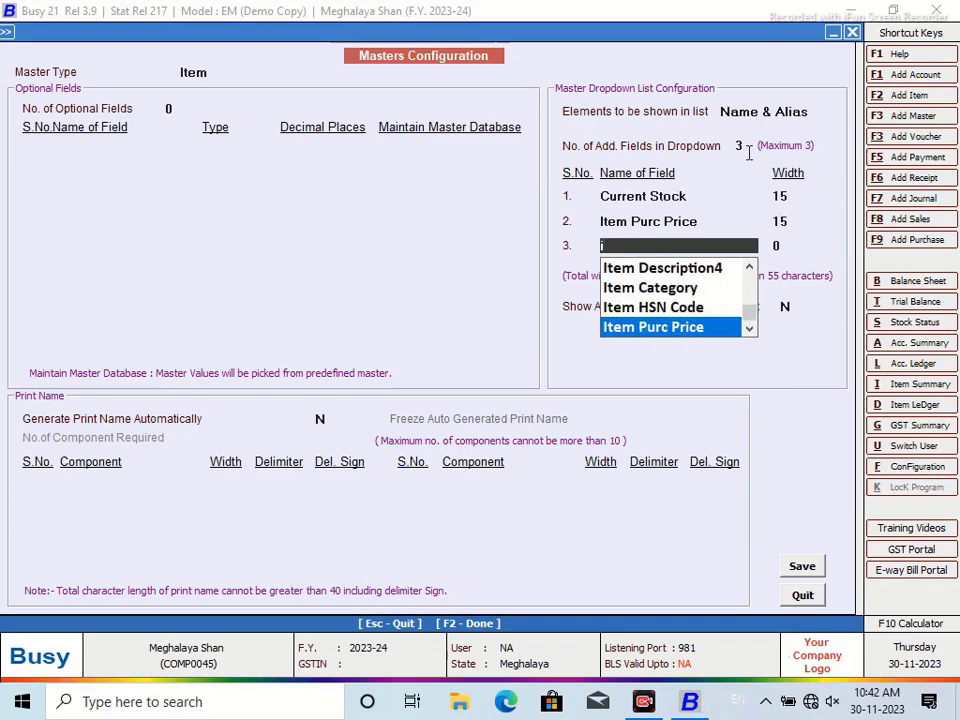
{"action": "key", "text": "Up"}
{"action": "key", "text": "Up"}
{"action": "key", "text": "Up"}
{"action": "key", "text": "Up"}
{"action": "key", "text": "Up"}
{"action": "key", "text": "Up"}
{"action": "key", "text": "Up"}
{"action": "key", "text": "Up"}
{"action": "key", "text": "Up"}
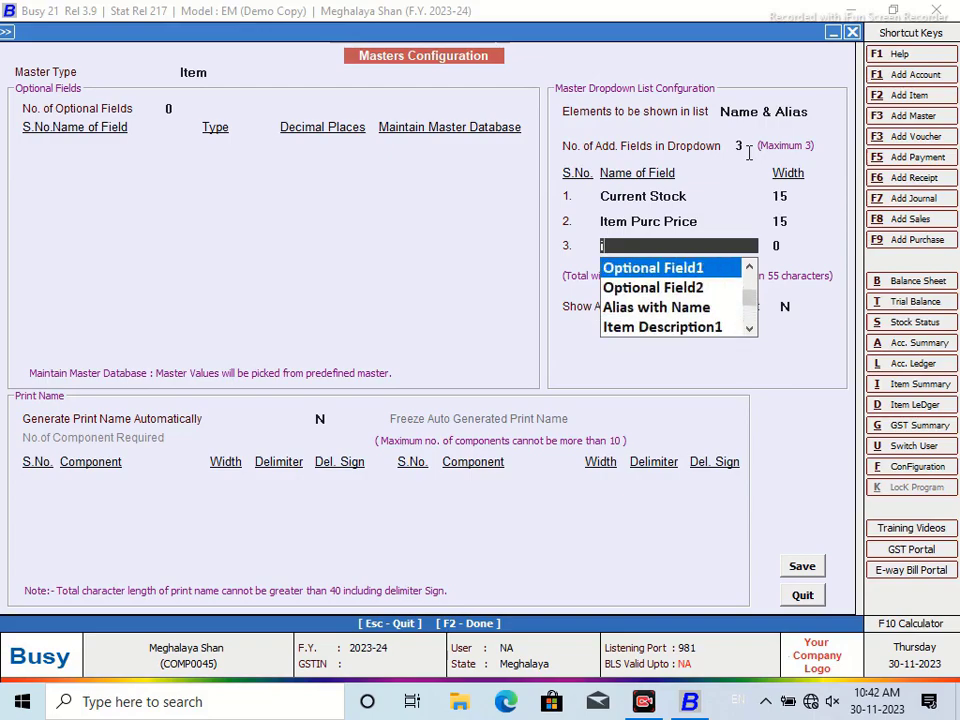
{"action": "key", "text": "Up"}
{"action": "key", "text": "Up"}
{"action": "key", "text": "Up"}
{"action": "key", "text": "Up"}
{"action": "key", "text": "Up"}
{"action": "key", "text": "Up"}
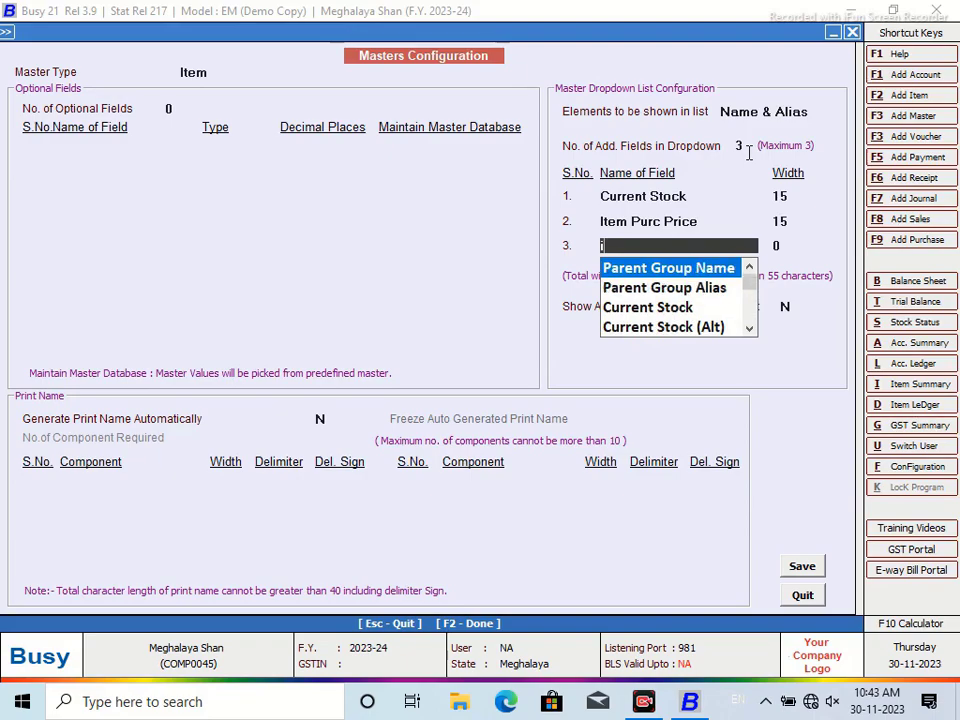
{"action": "key", "text": "Down"}
{"action": "key", "text": "Down"}
{"action": "key", "text": "Down"}
{"action": "key", "text": "Down"}
{"action": "key", "text": "Down"}
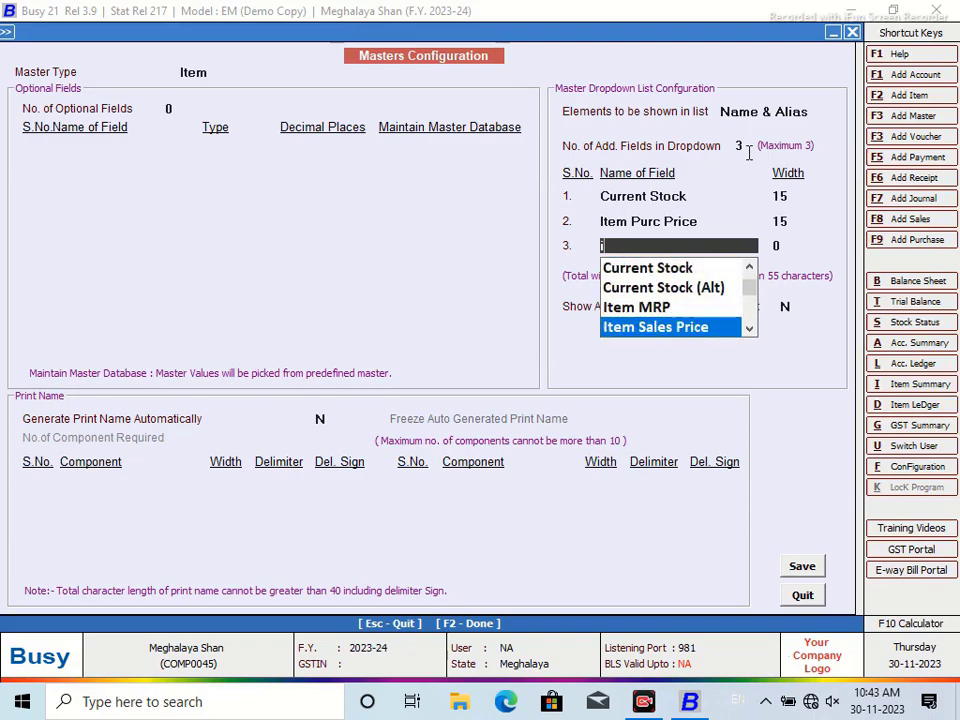
{"action": "key", "text": "Down"}
{"action": "key", "text": "Down"}
{"action": "key", "text": "Down"}
{"action": "key", "text": "Down"}
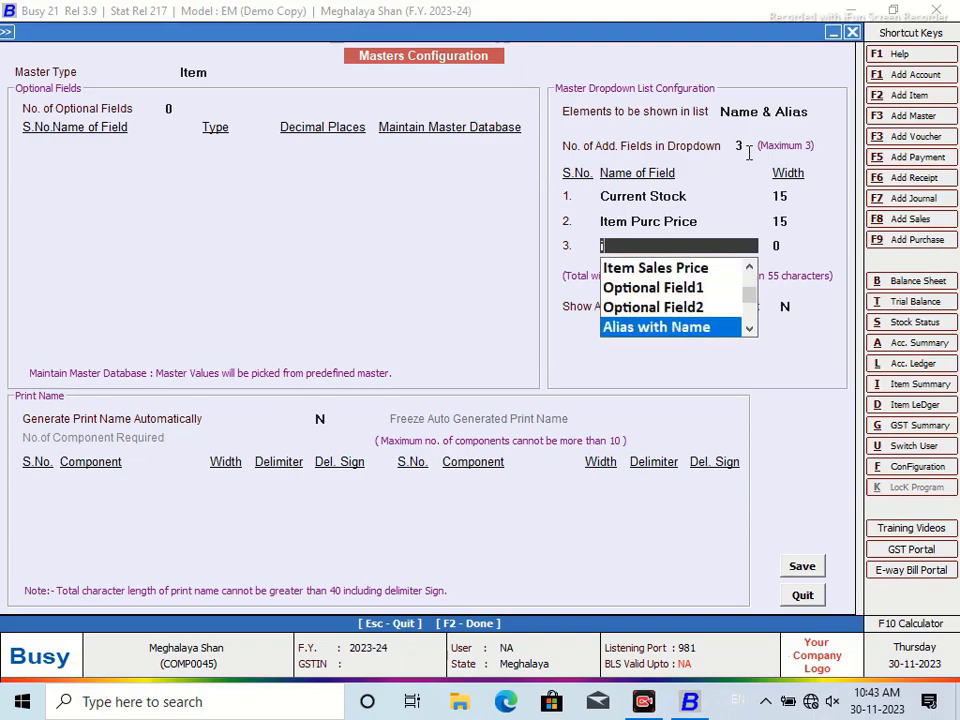
{"action": "key", "text": "Down"}
{"action": "key", "text": "Down"}
{"action": "key", "text": "Down"}
{"action": "key", "text": "Down"}
{"action": "key", "text": "Down"}
{"action": "key", "text": "Down"}
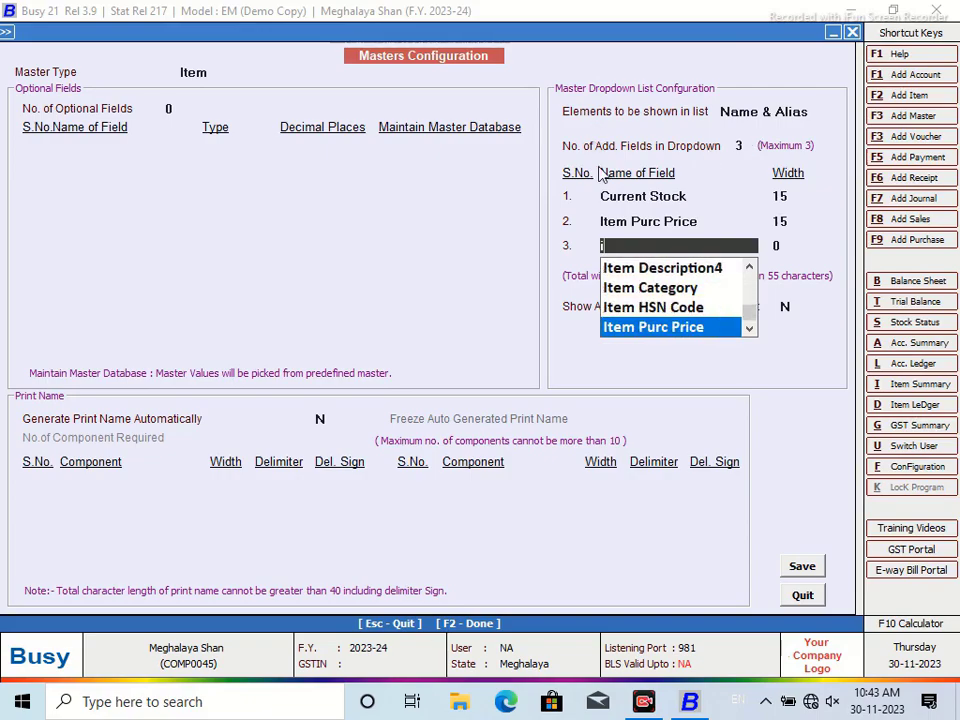
Revert to two extra dropdown fields and move to the show-additional-information setting
{"action": "left_click", "coordinate": [740, 146]}
{"action": "type", "text": "2"}
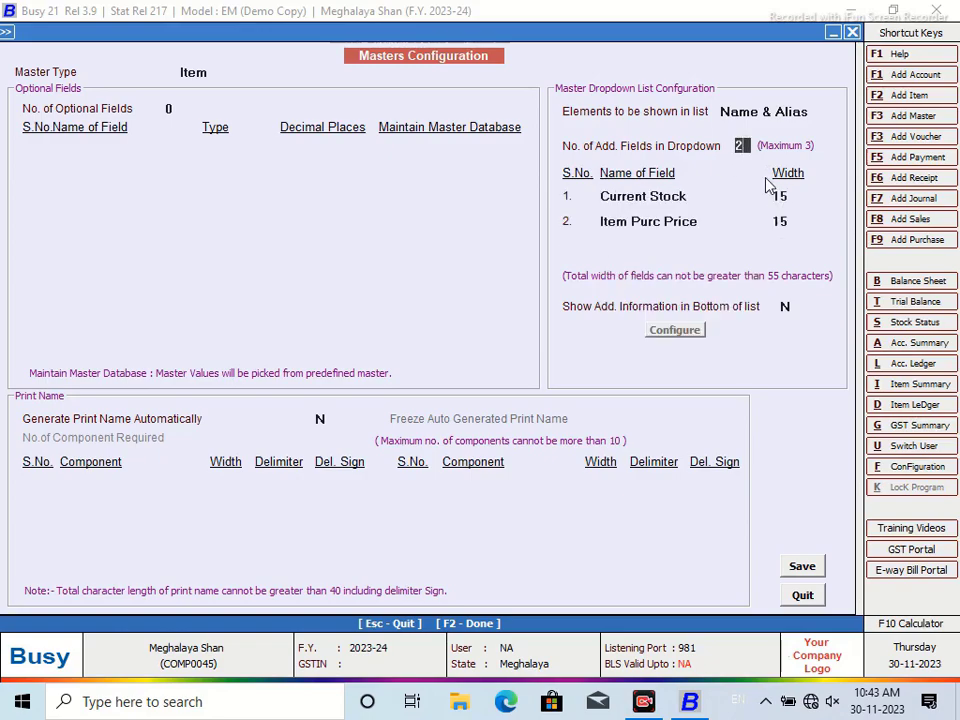
{"action": "key", "text": "Return"}
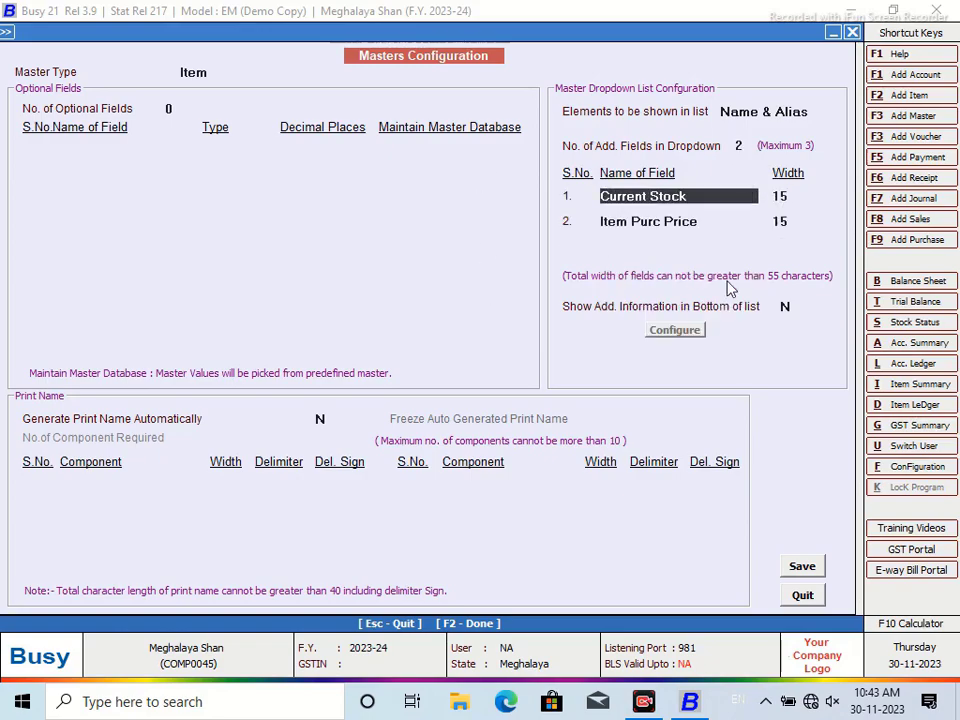
{"action": "left_click", "coordinate": [786, 306]}
Enable additional item information and clear the four existing layout lines
{"action": "type", "text": "Y"}
{"action": "left_click", "coordinate": [693, 332]}
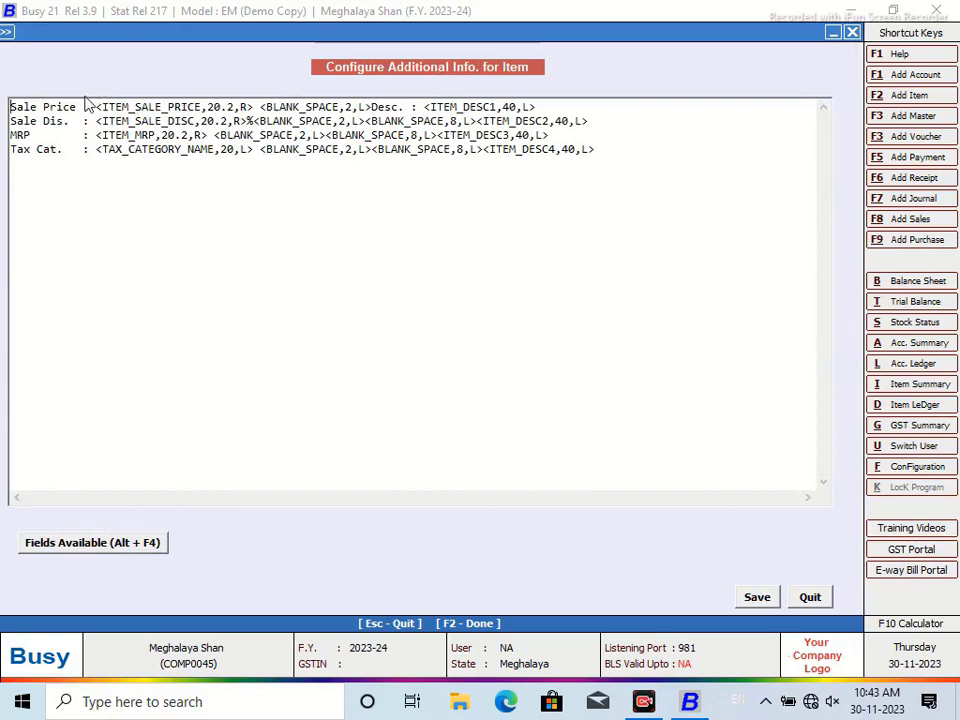
{"action": "left_click_drag", "start_coordinate": [10, 106], "coordinate": [786, 176]}
{"action": "key", "text": "Delete"}
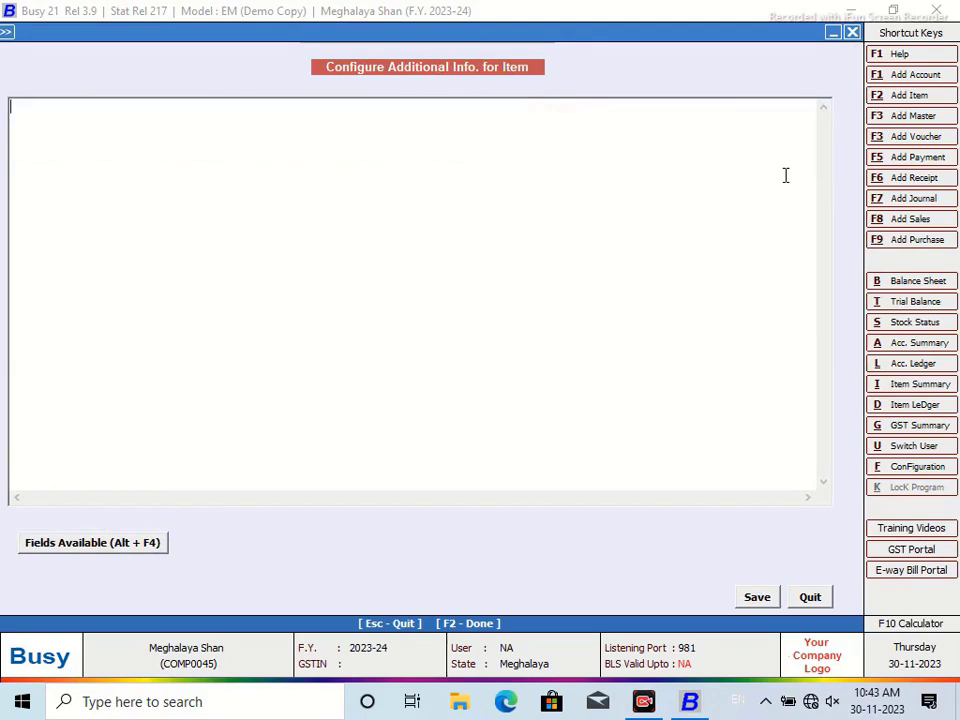
Insert the TAX_CATEGORY_NAME field from the TAX group into the layout
{"action": "left_click", "coordinate": [93, 543]}
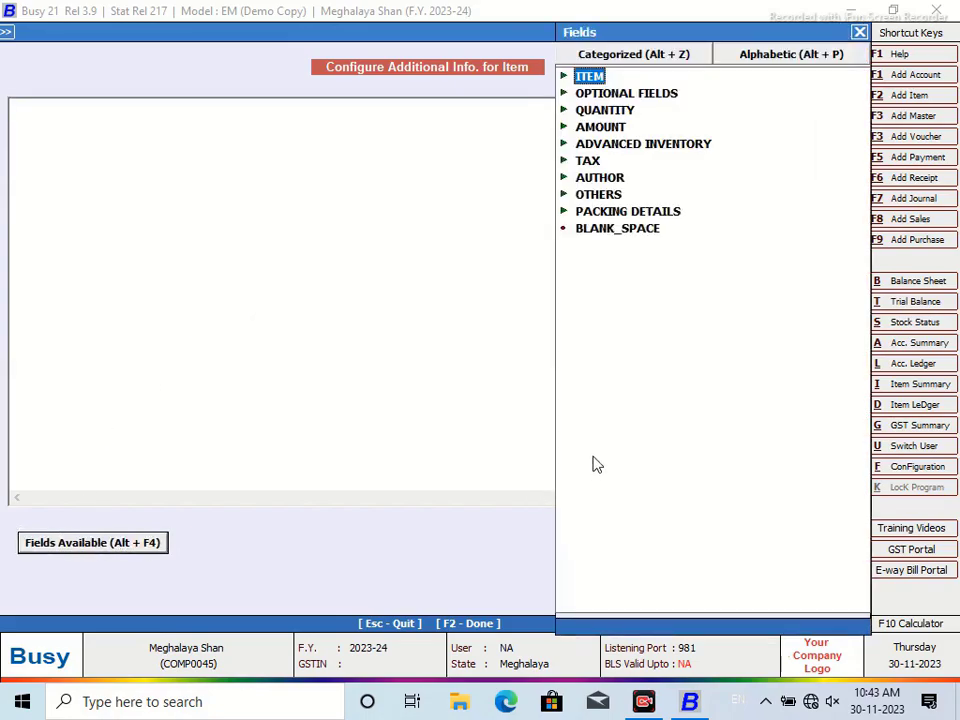
{"action": "left_click", "coordinate": [588, 162]}
{"action": "left_click", "coordinate": [590, 164]}
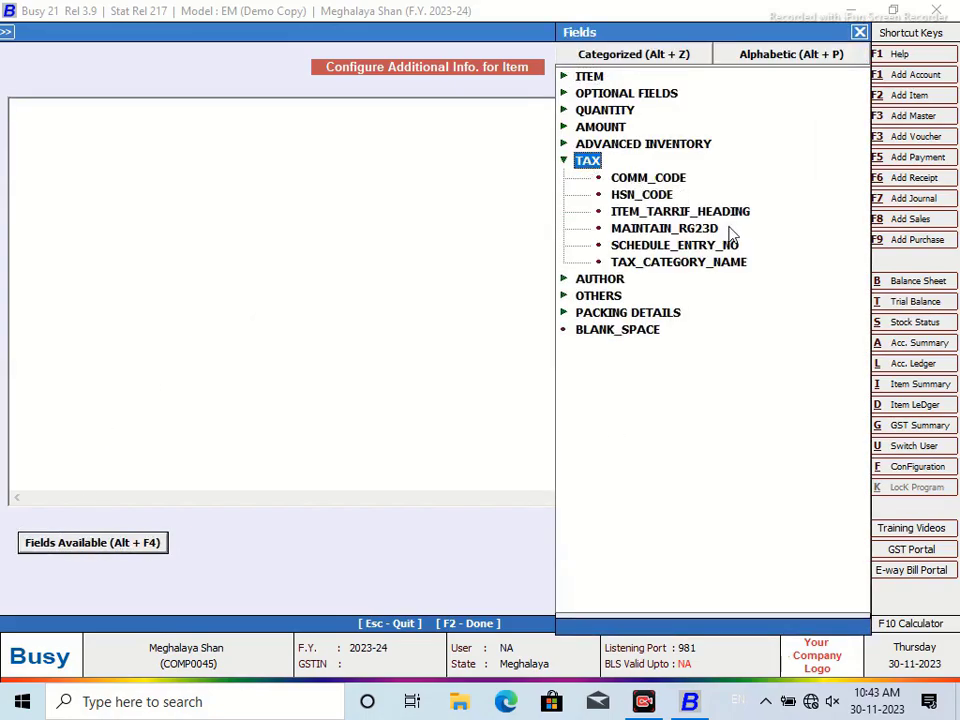
{"action": "double_click", "coordinate": [704, 262]}
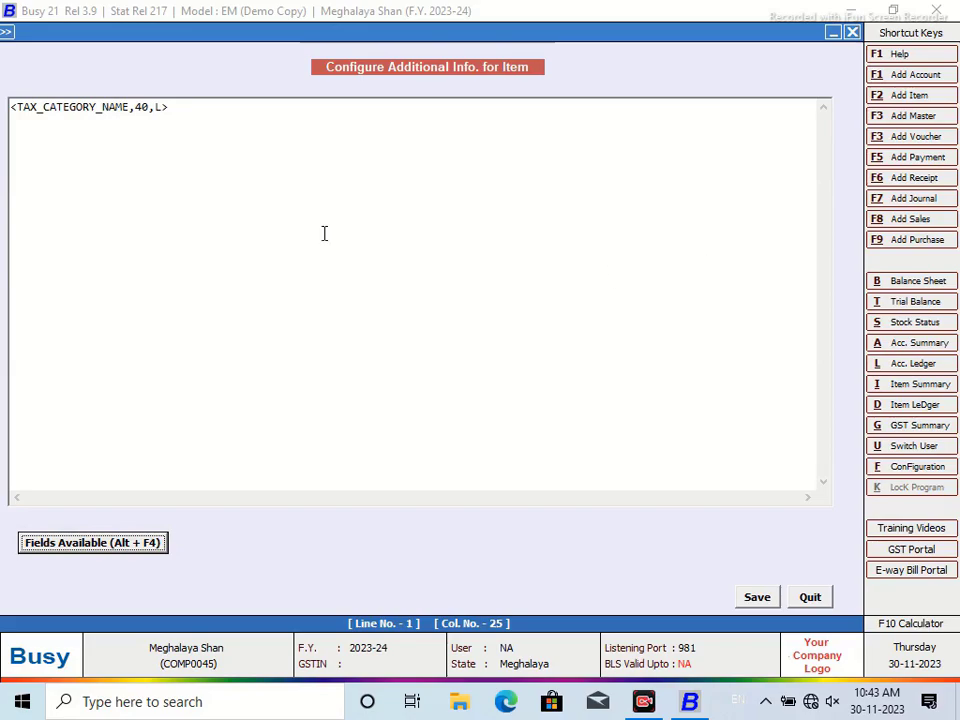
Add a second TAX_CATEGORY_NAME with separator <^^,3,c> and save the layout
{"action": "left_click", "coordinate": [12, 106]}
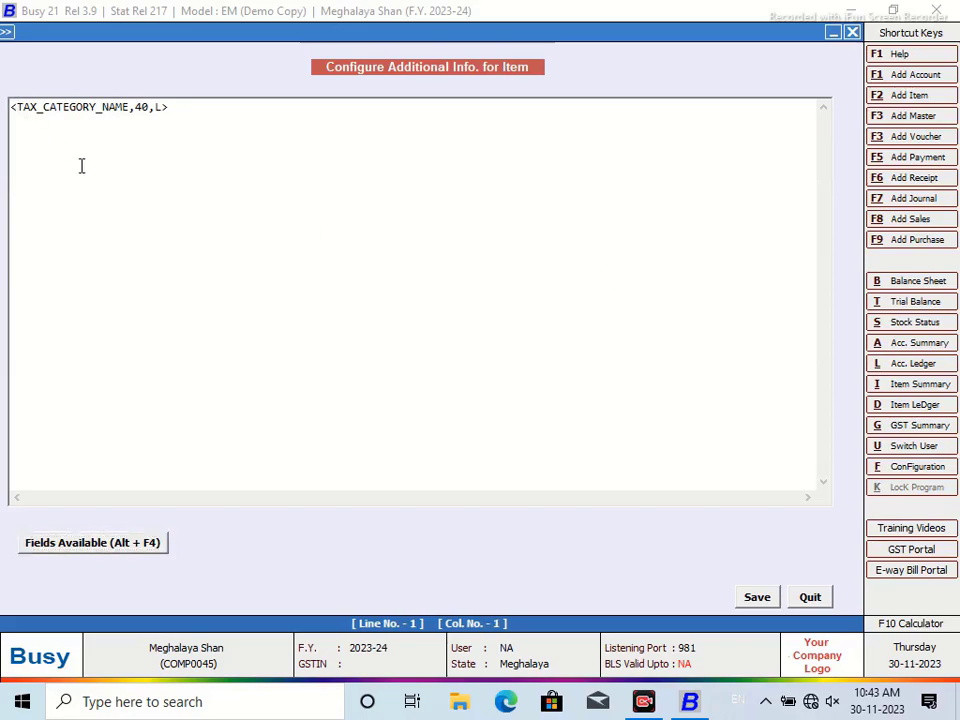
{"action": "key", "text": "alt+F4"}
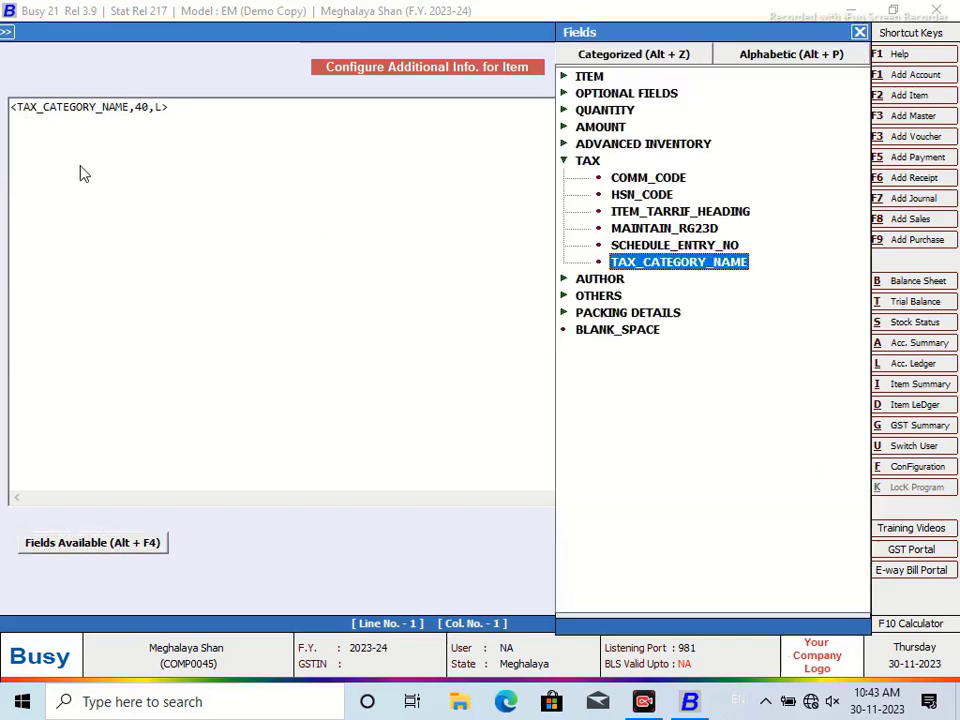
{"action": "double_click", "coordinate": [636, 318]}
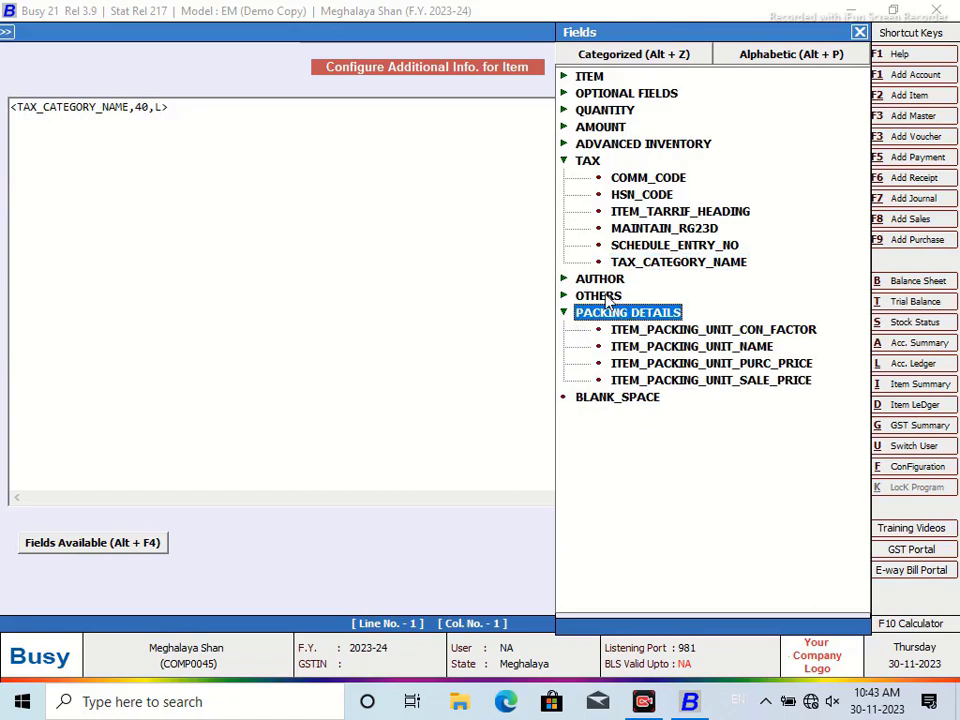
{"action": "double_click", "coordinate": [602, 296]}
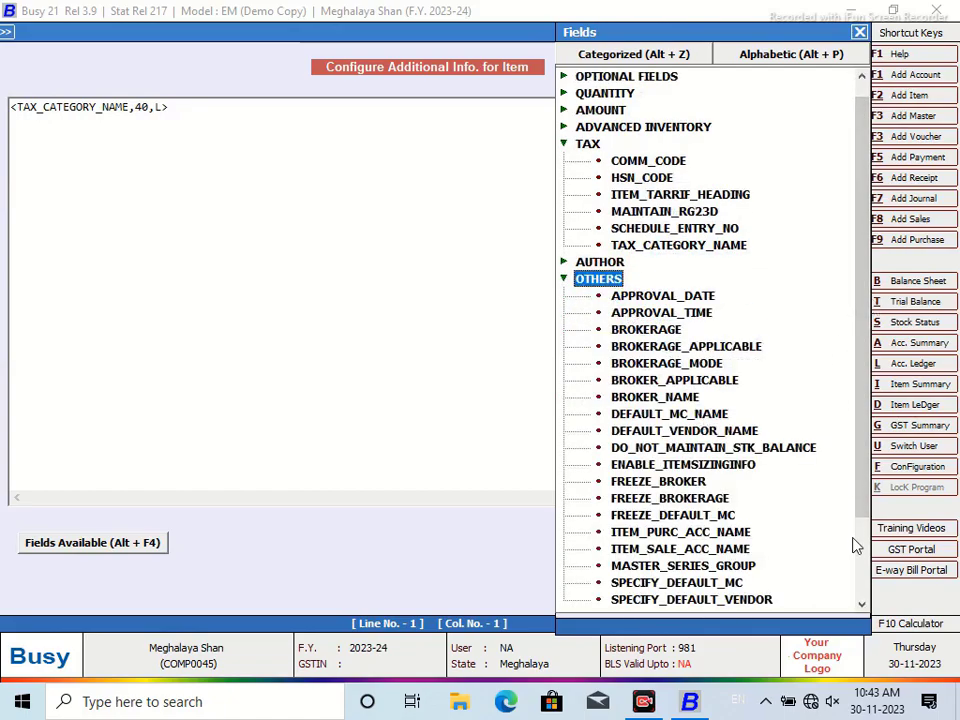
{"action": "left_click", "coordinate": [857, 33]}
{"action": "type", "text": "<TAX_CATEGORY_NAME,40,L>"}
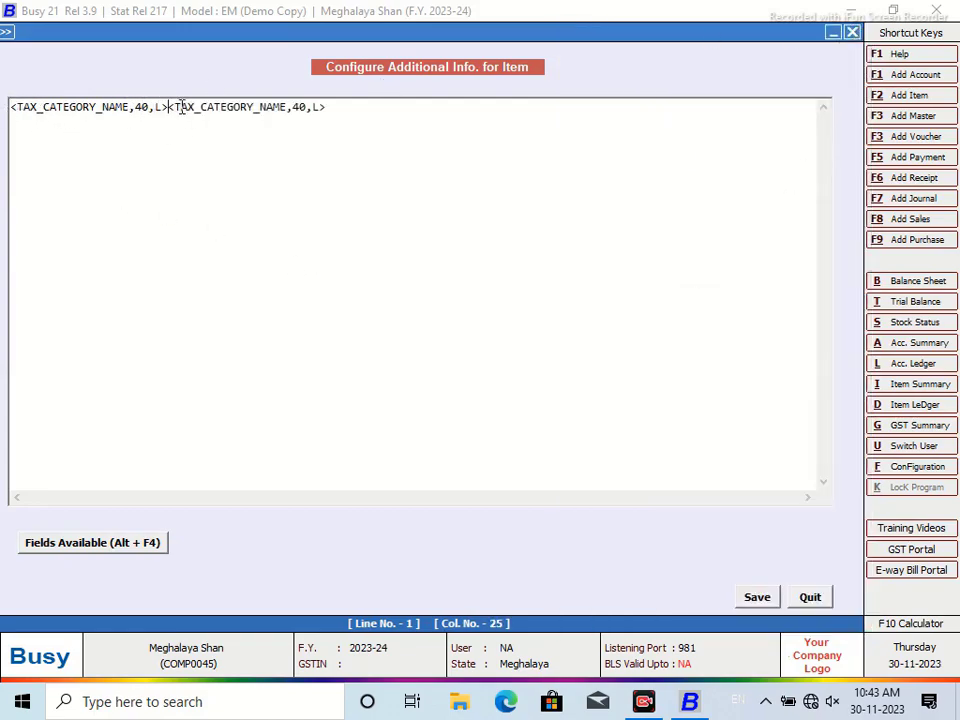
{"action": "type", "text": "<"}
{"action": "type", "text": "^"}
{"action": "type", "text": "^"}
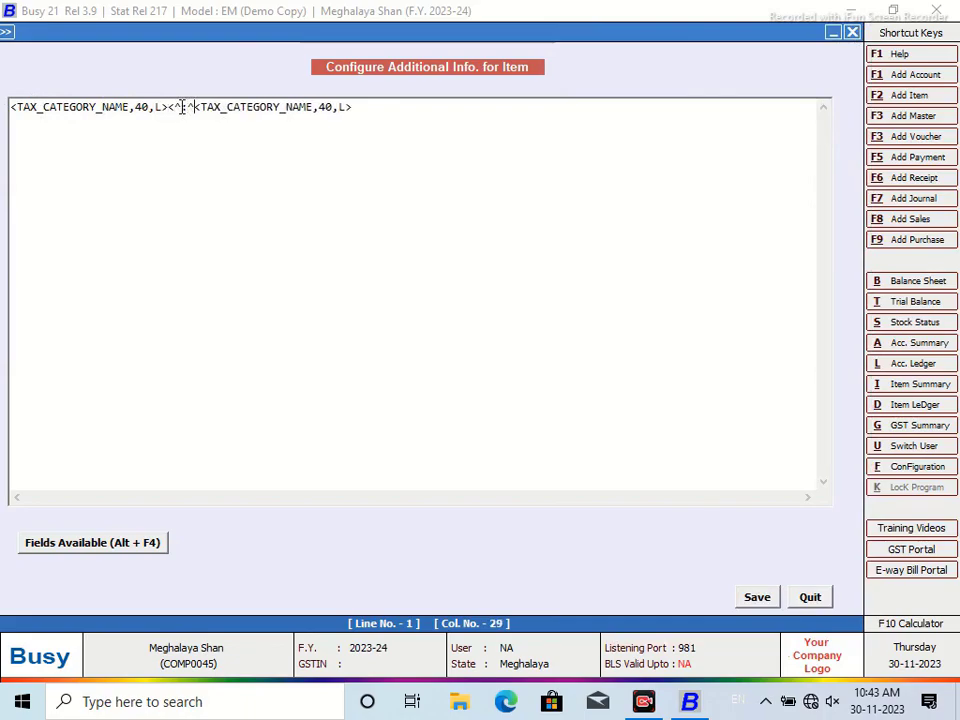
{"action": "type", "text": ",3,c"}
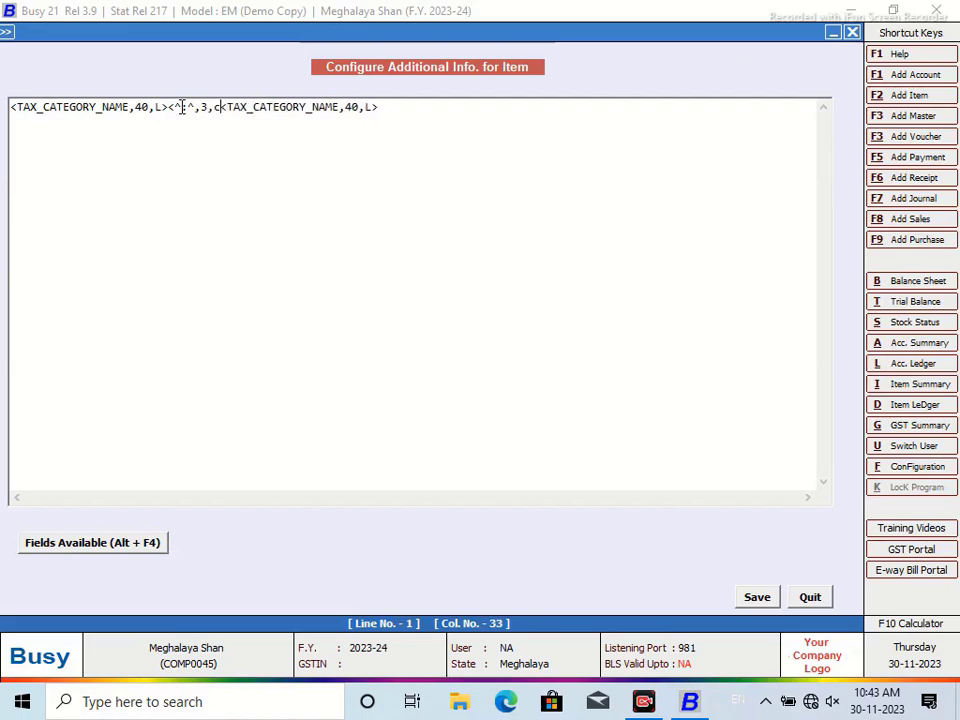
{"action": "type", "text": ">"}
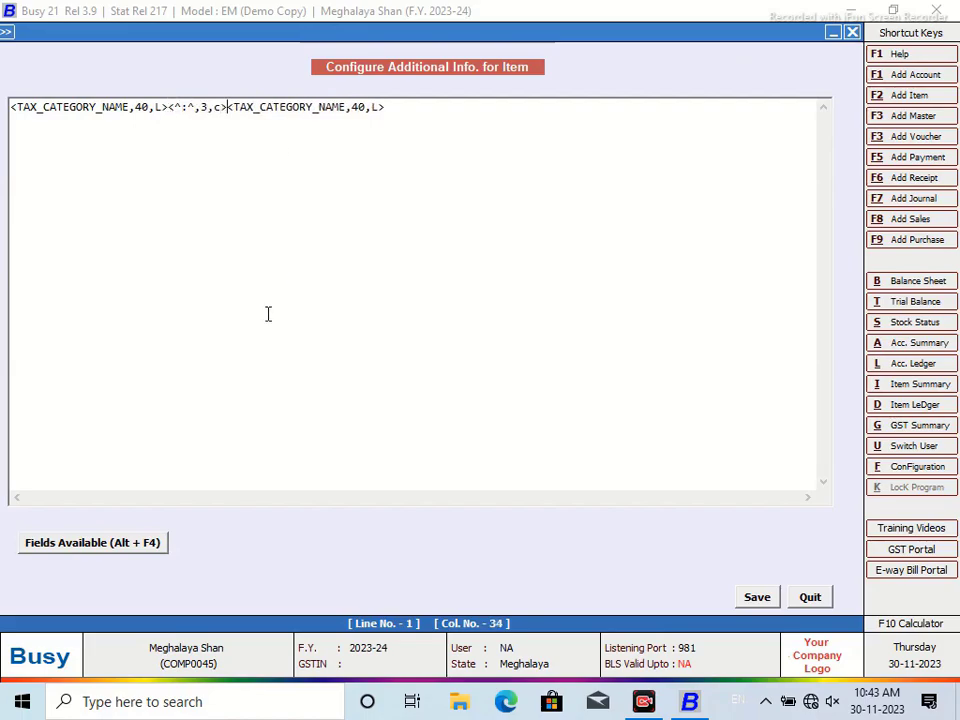
{"action": "left_click", "coordinate": [759, 601]}
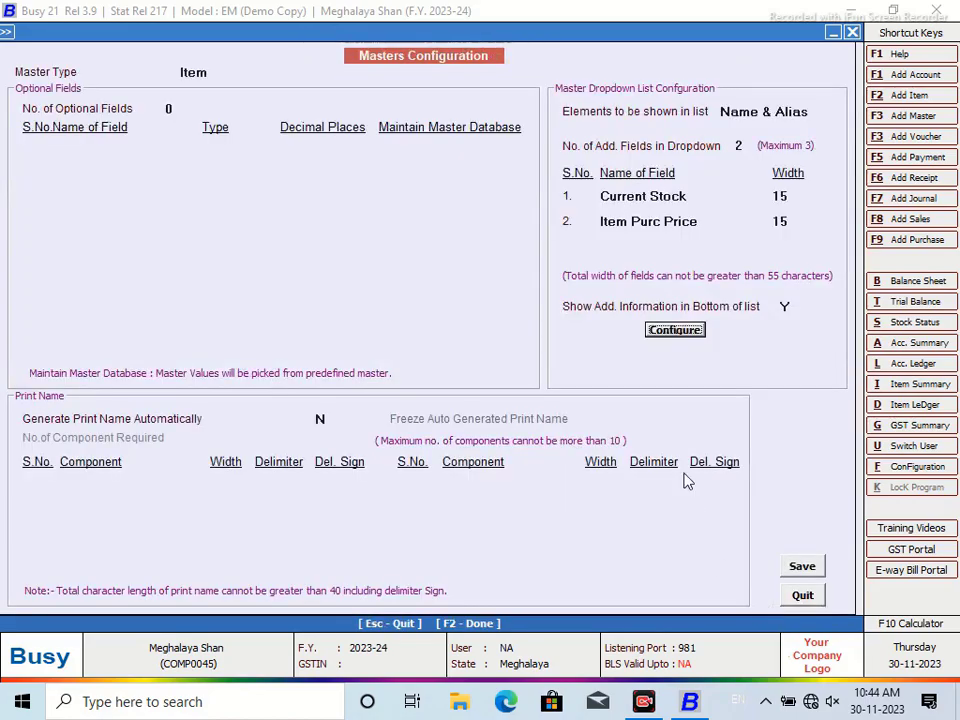
Save the item configuration, regenerate help files, quit, and go to Sales options
{"action": "left_click", "coordinate": [800, 567]}
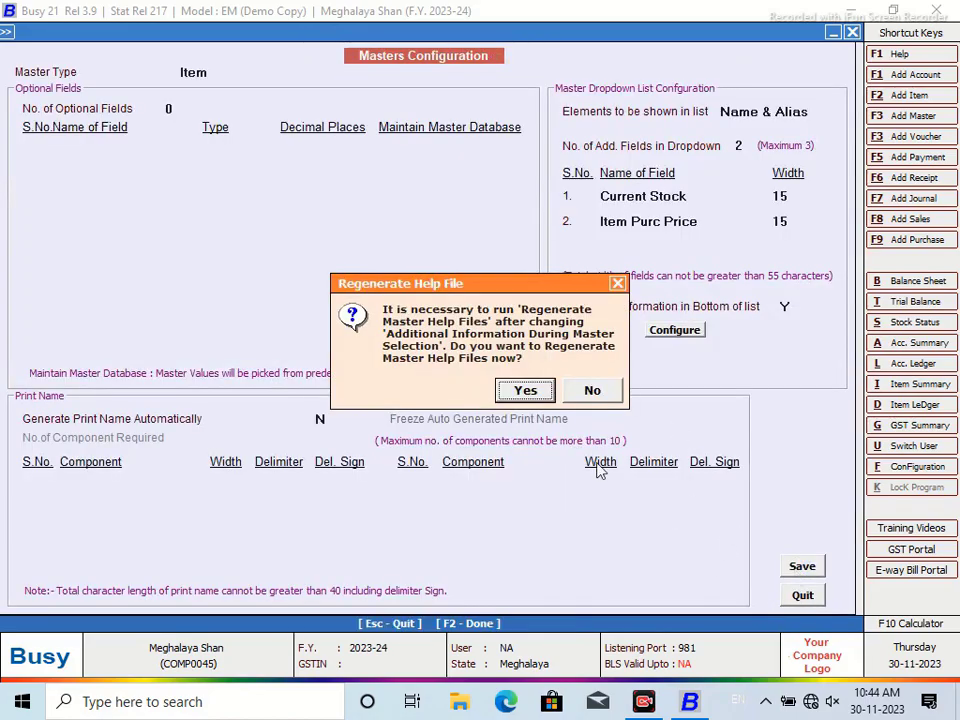
{"action": "left_click", "coordinate": [523, 390]}
{"action": "left_click", "coordinate": [224, 240]}
{"action": "left_click", "coordinate": [585, 386]}
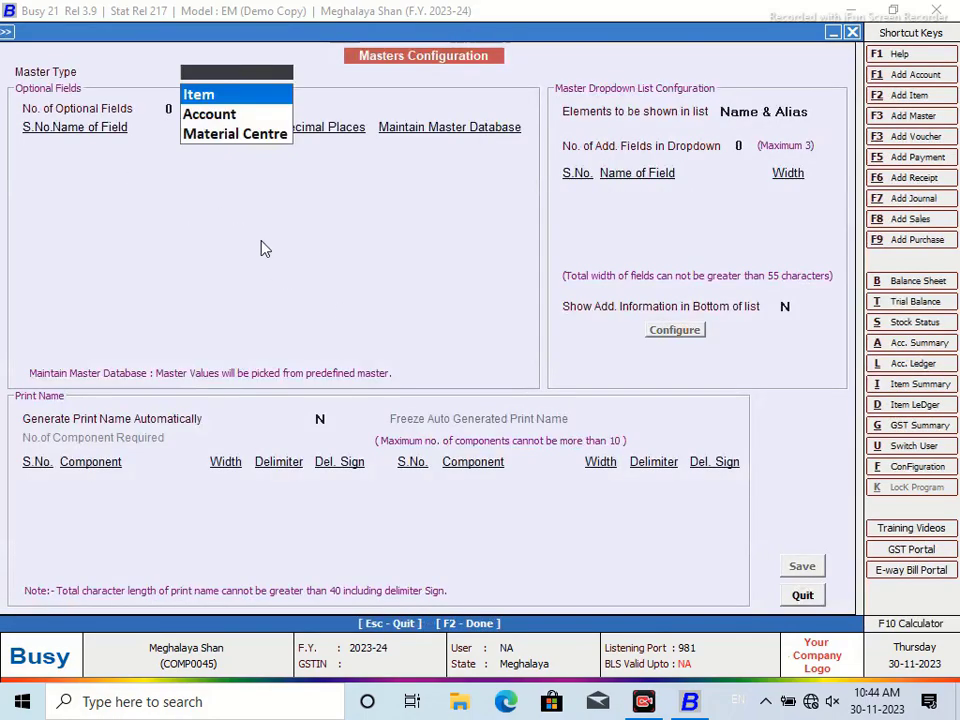
{"action": "left_click", "coordinate": [803, 595]}
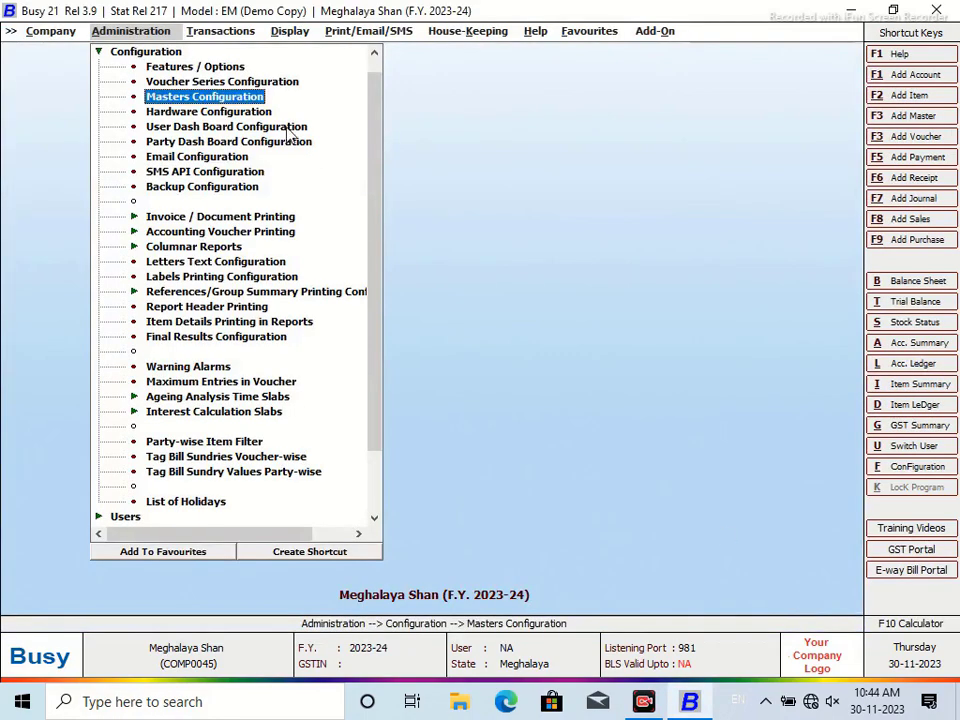
{"action": "left_click", "coordinate": [200, 31]}
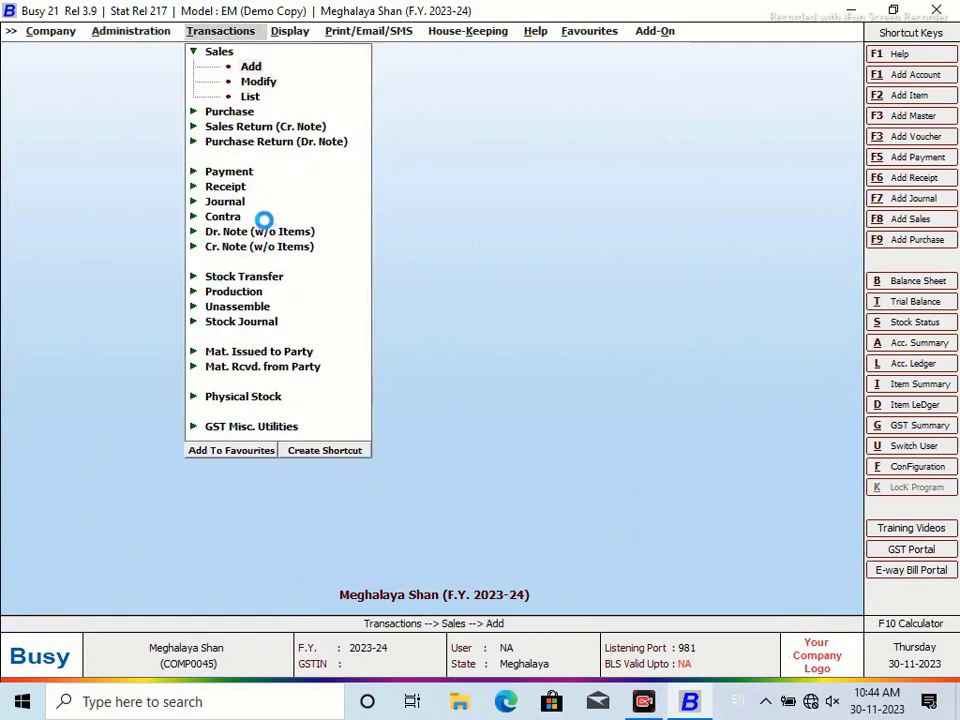
Start a new sales voucher with sale type L/GST-MultiRate and the debtor party
{"action": "key", "text": "Return"}
{"action": "key", "text": "Return"}
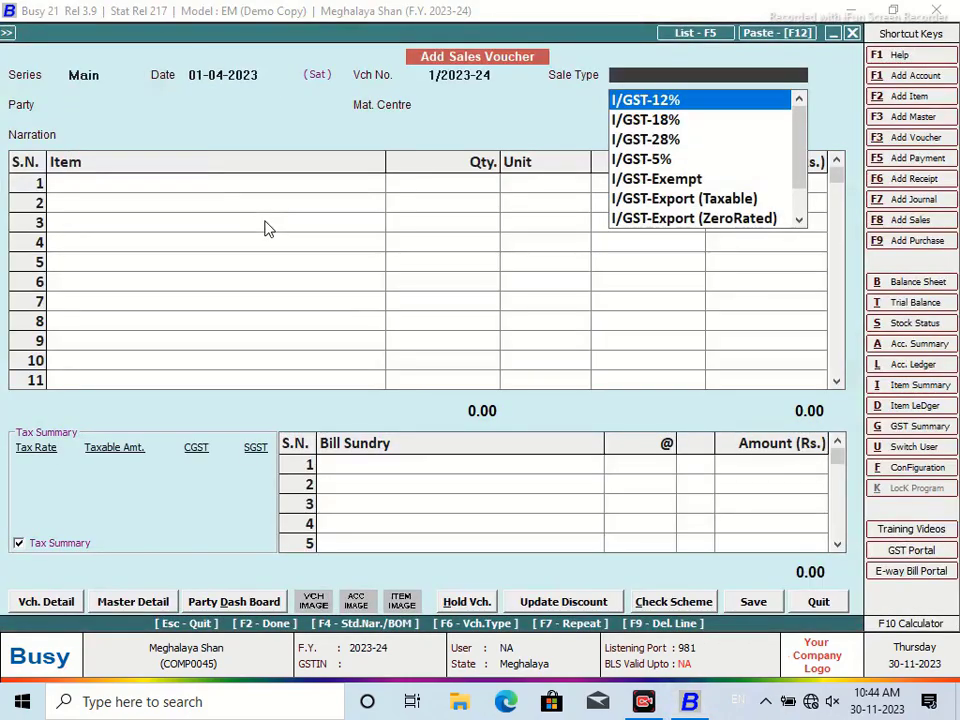
{"action": "type", "text": "mul"}
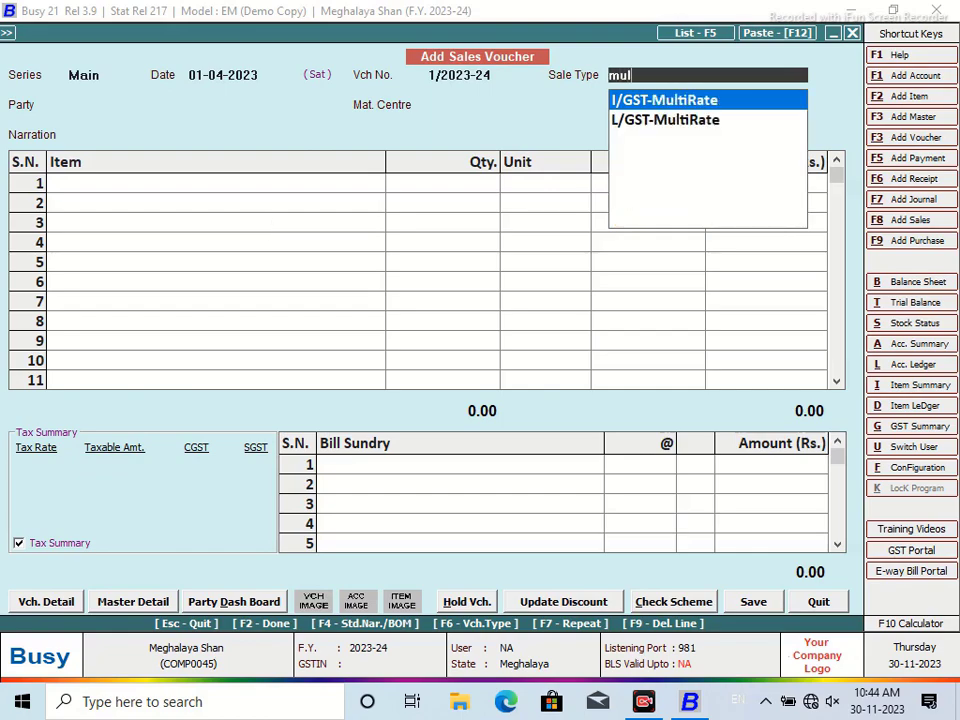
{"action": "key", "text": "Down"}
{"action": "key", "text": "Return"}
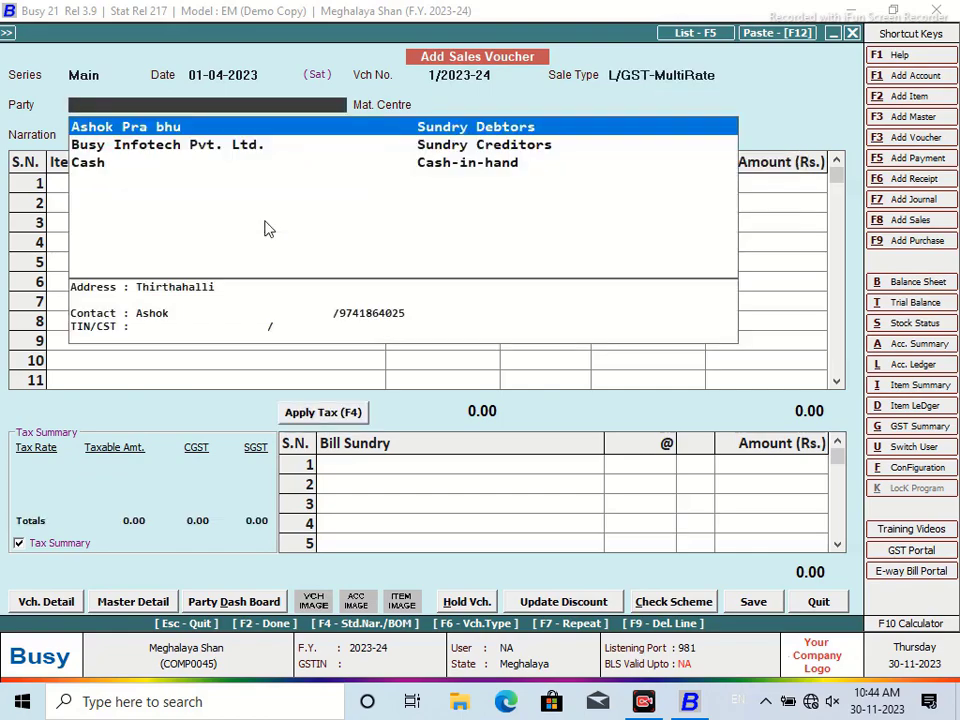
{"action": "key", "text": "Return"}
{"action": "key", "text": "Return"}
{"action": "key", "text": "Return"}
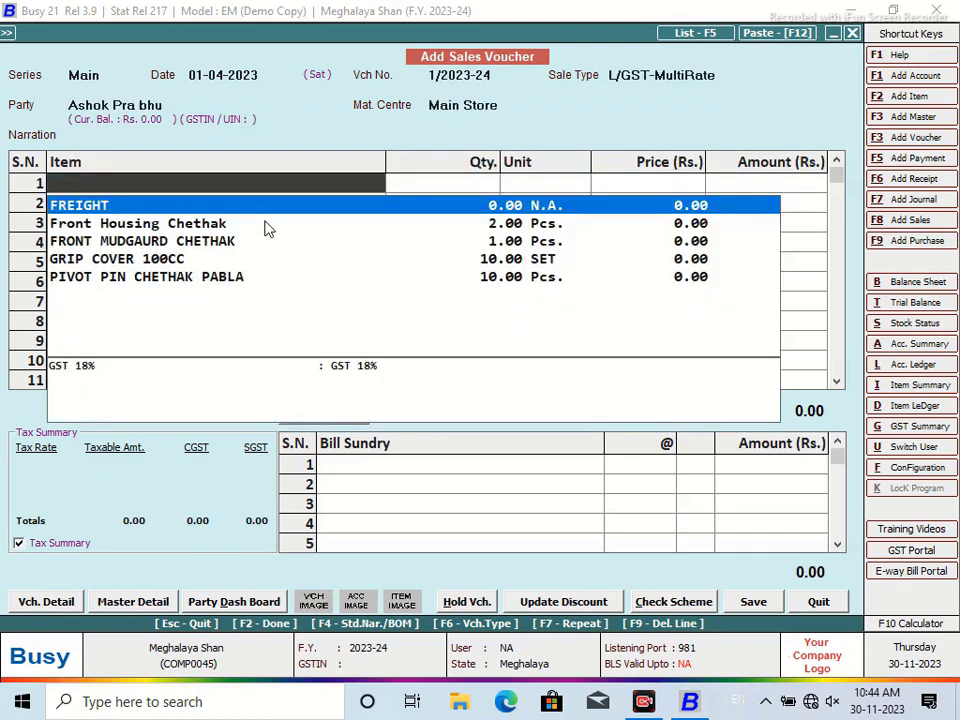
Add Front Housing Chethak and GRIP COVER 100CC, quantity 1 each
{"action": "key", "text": "Down"}
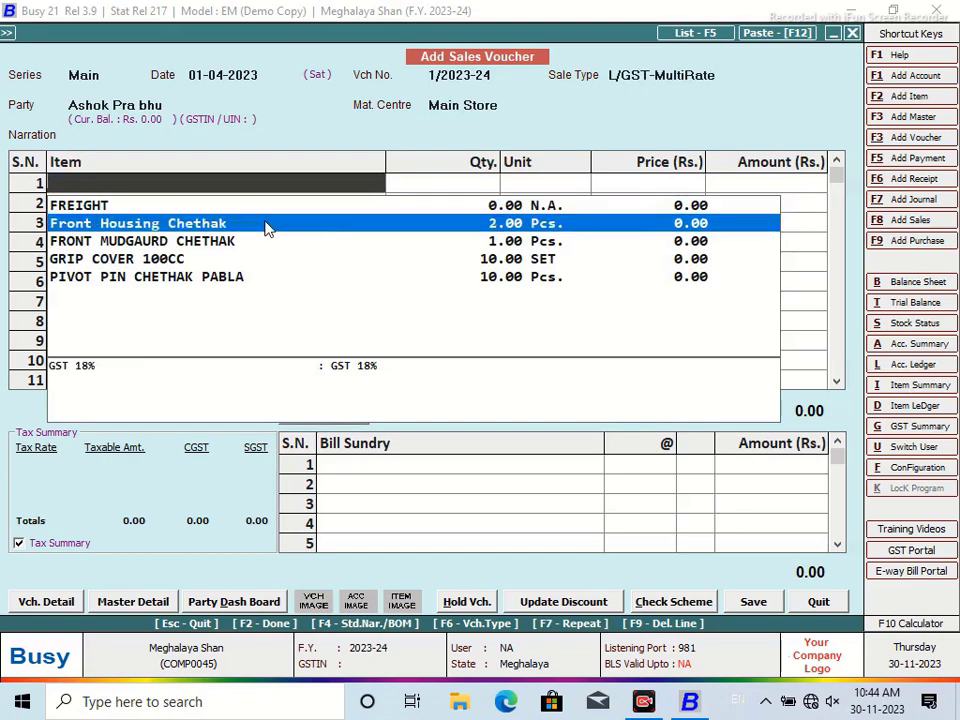
{"action": "key", "text": "Return"}
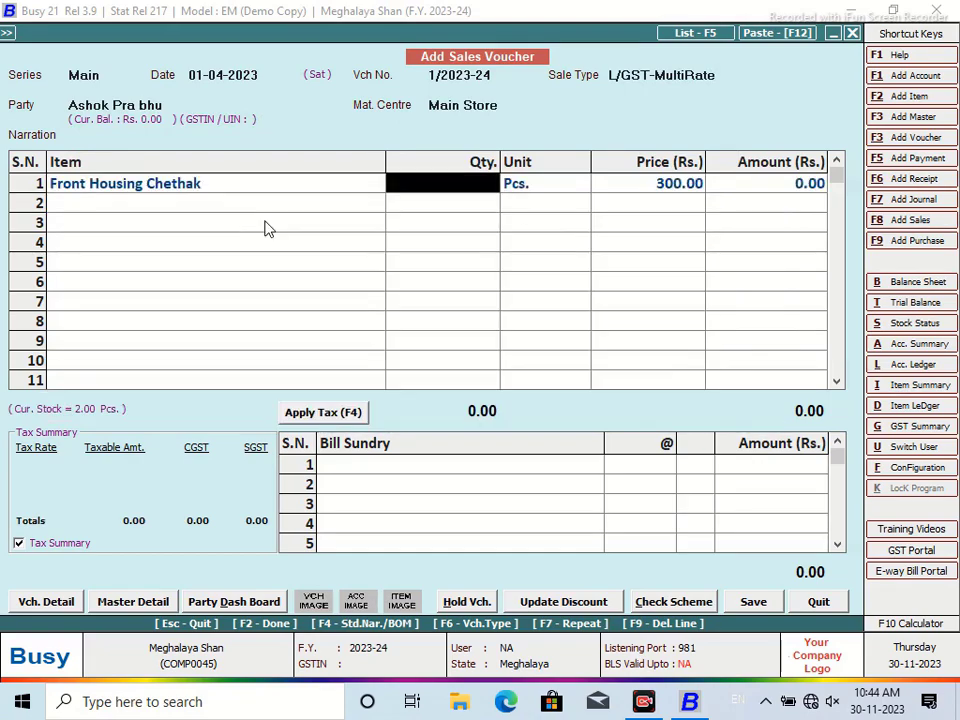
{"action": "type", "text": "1"}
{"action": "key", "text": "Return"}
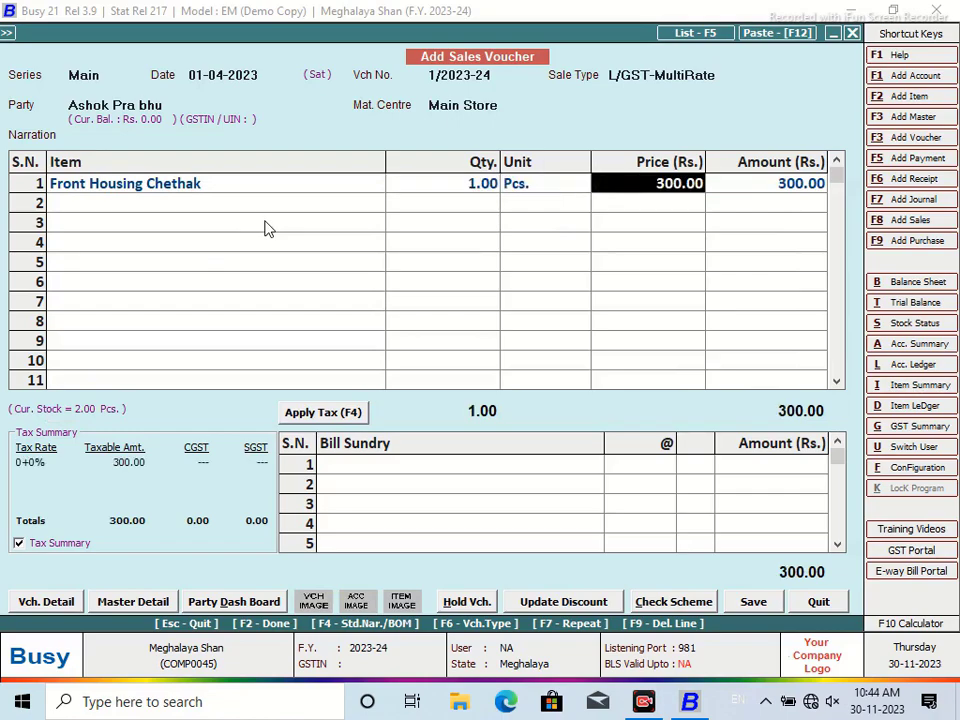
{"action": "key", "text": "Return"}
{"action": "key", "text": "Return"}
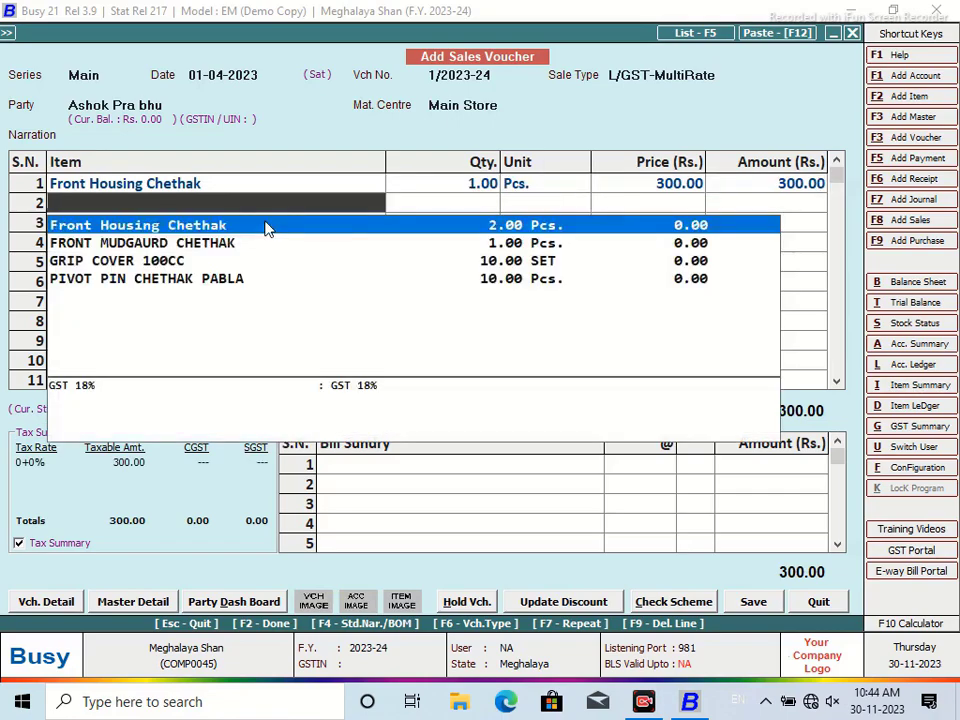
{"action": "key", "text": "Down"}
{"action": "key", "text": "Down"}
{"action": "key", "text": "Return"}
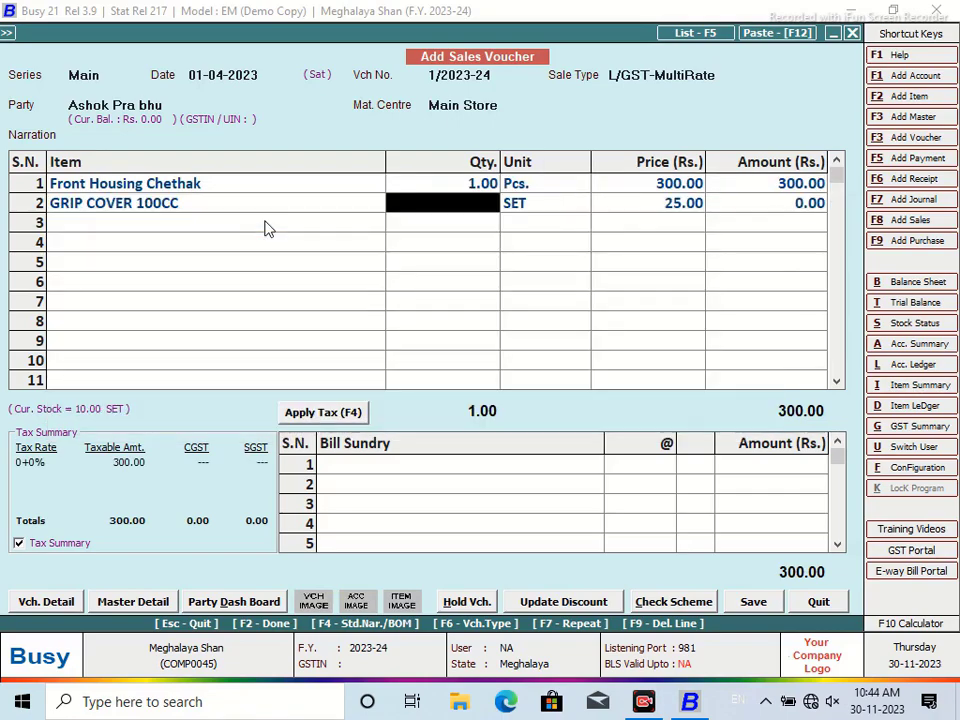
{"action": "type", "text": "1"}
{"action": "key", "text": "Return"}
{"action": "key", "text": "Return"}
{"action": "key", "text": "Return"}
{"action": "key", "text": "Return"}
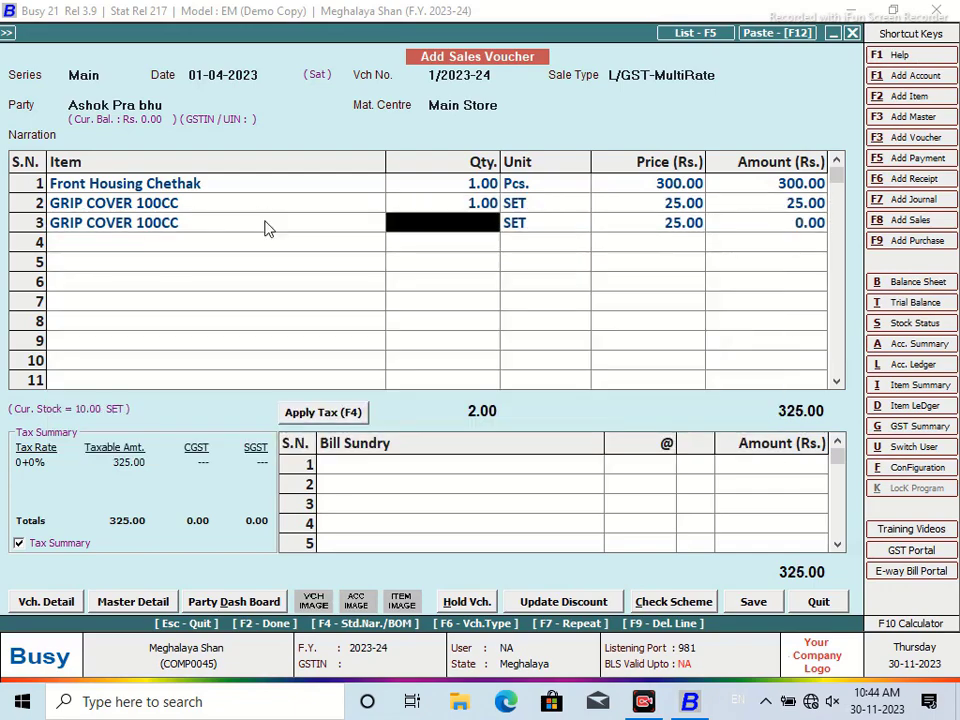
Make line 3 PIVOT PIN CHETHAK PABLA with quantity 1
{"action": "left_click", "coordinate": [129, 228]}
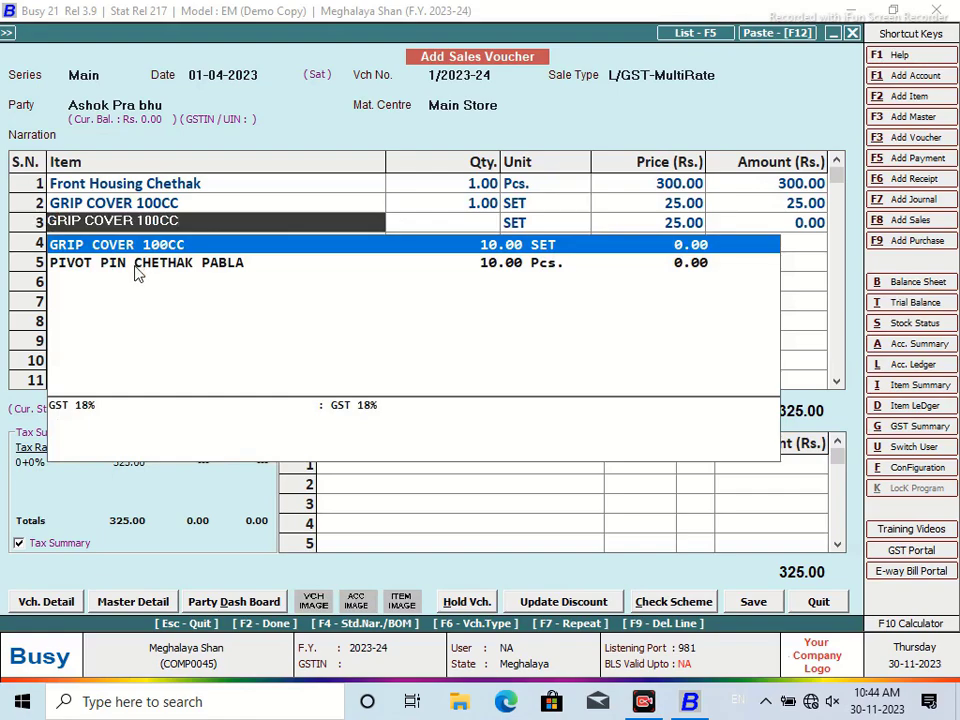
{"action": "left_click", "coordinate": [136, 265]}
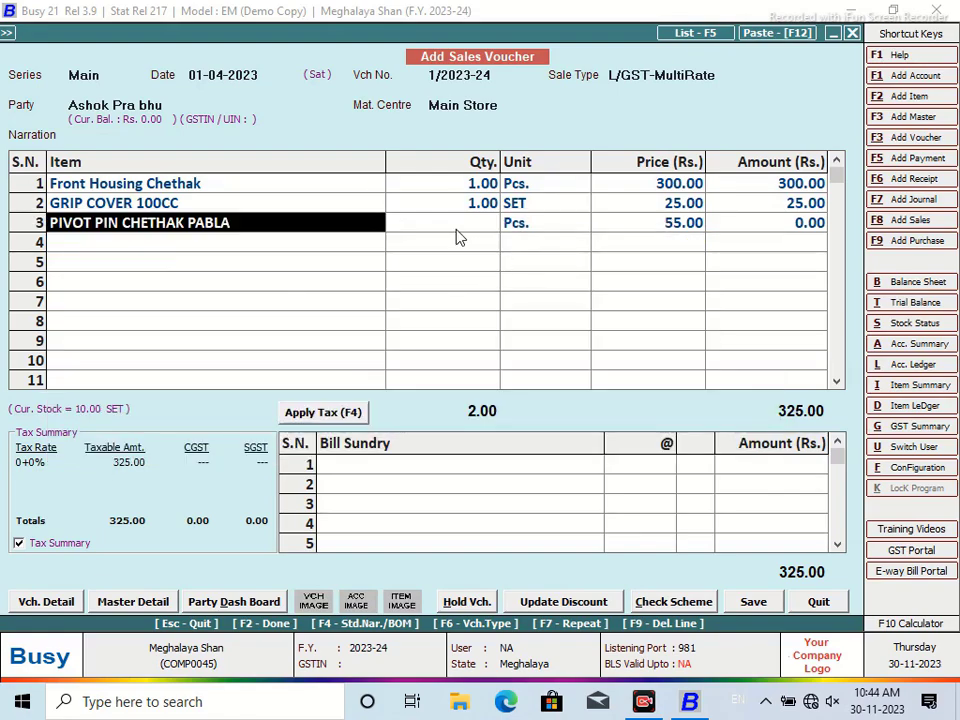
{"action": "key", "text": "Return"}
{"action": "type", "text": "1"}
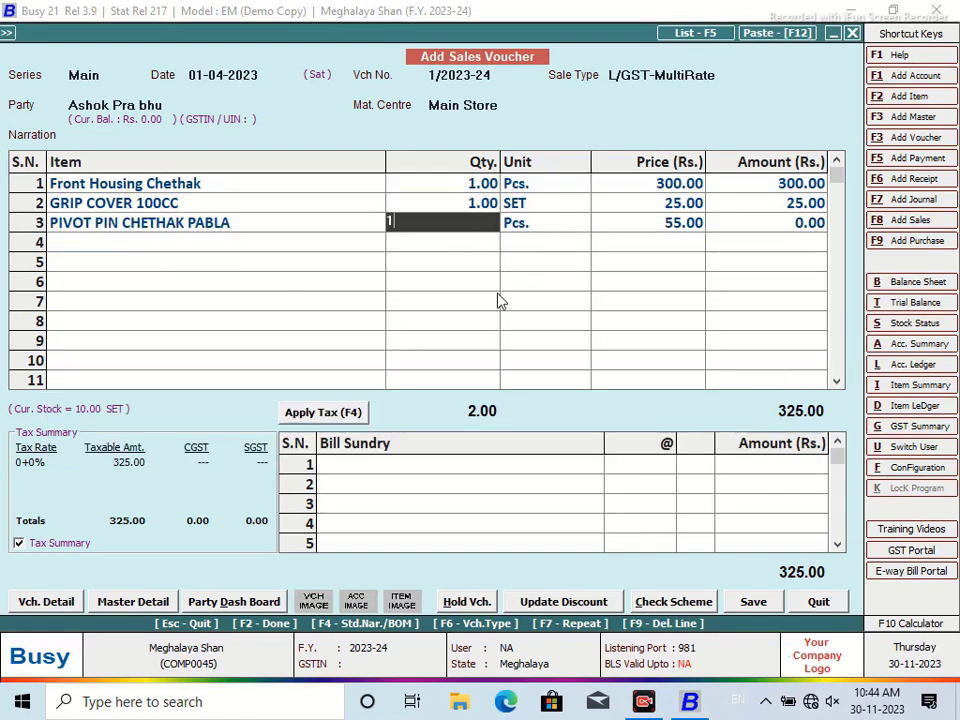
{"action": "key", "text": "Return"}
{"action": "key", "text": "Return"}
{"action": "key", "text": "Return"}
{"action": "key", "text": "Return"}
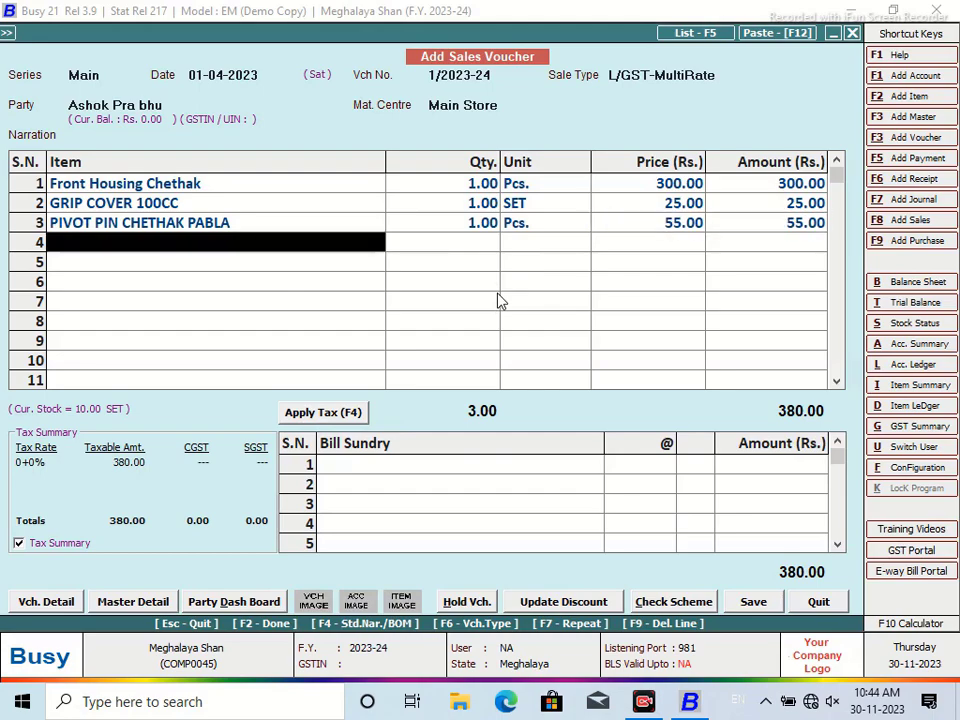
Add a FREIGHT line of 50.00 and open Vch. Detail
{"action": "type", "text": "f"}
{"action": "key", "text": "Return"}
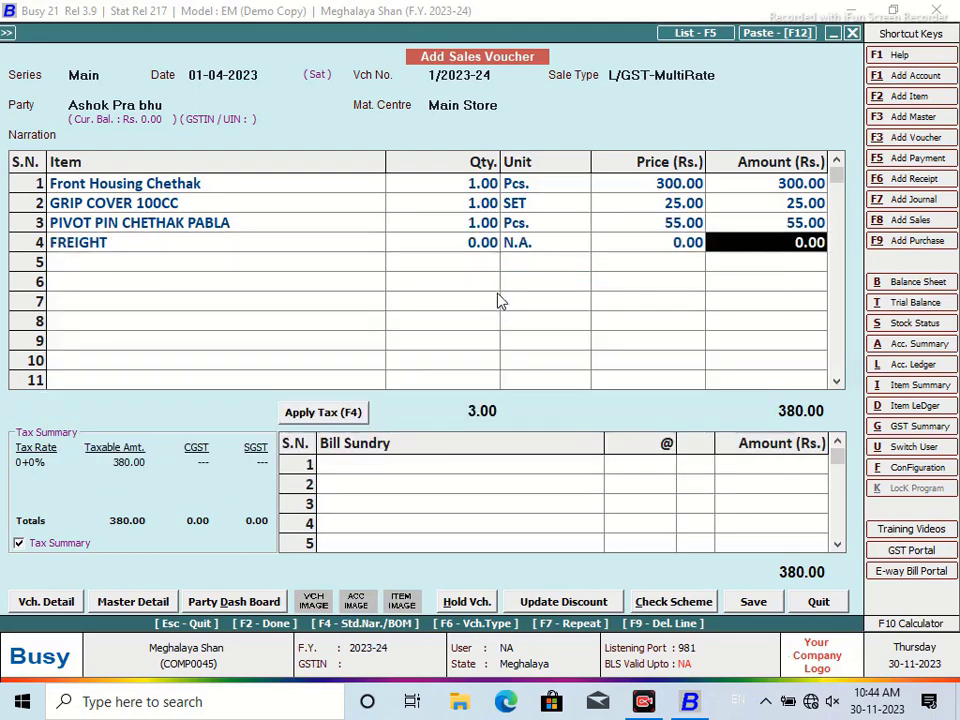
{"action": "type", "text": "50"}
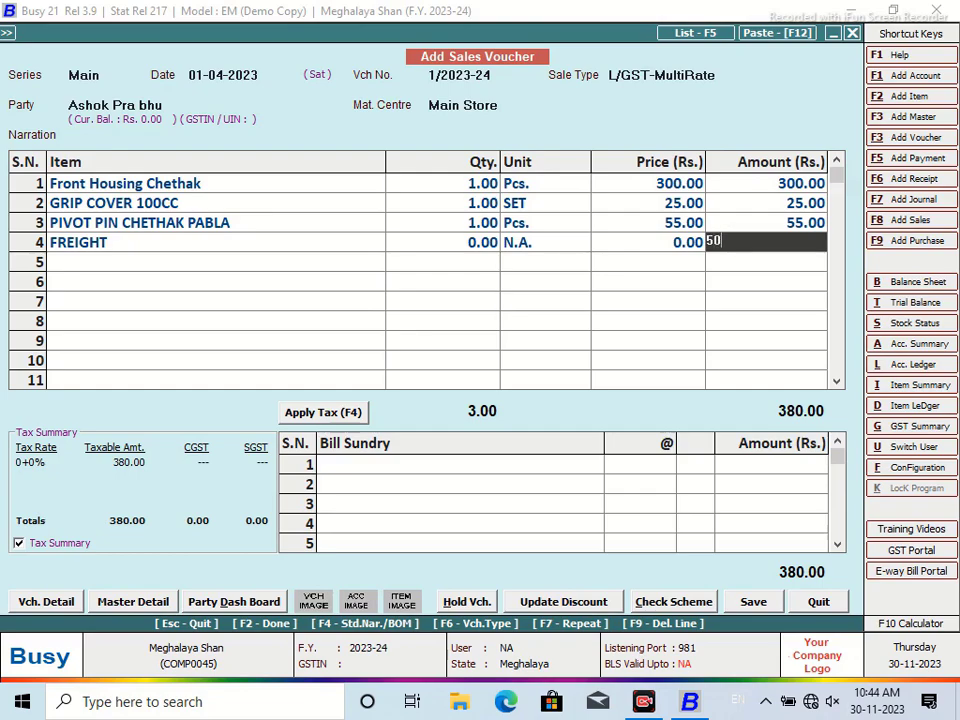
{"action": "key", "text": "Return"}
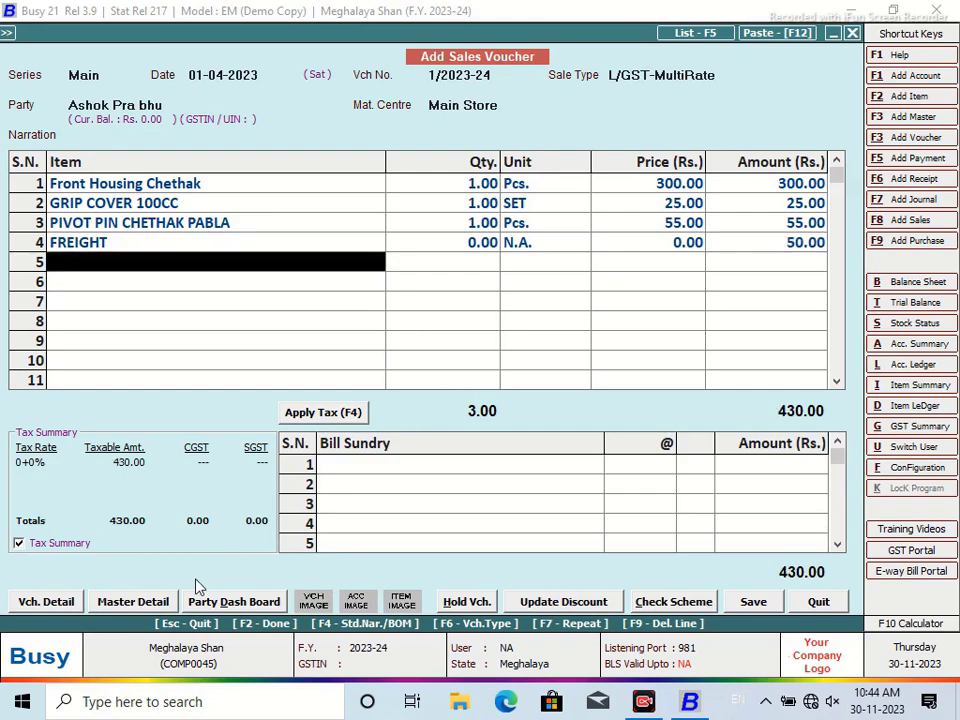
{"action": "left_click", "coordinate": [46, 601]}
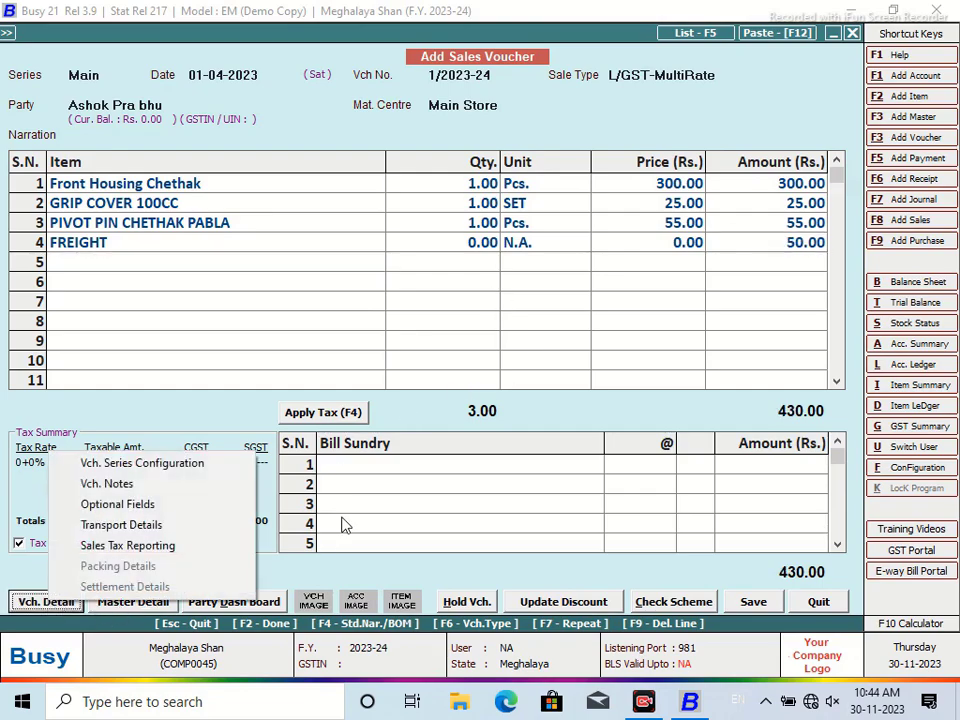
Create transporter KSRTC BUS and select it for the voucher
{"action": "left_click", "coordinate": [147, 533]}
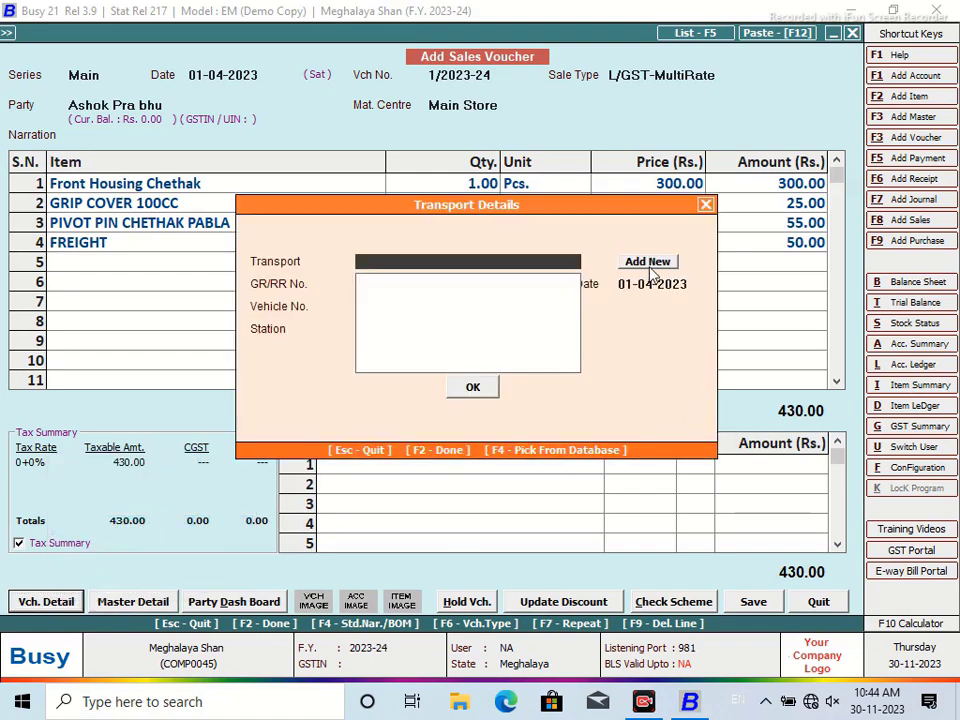
{"action": "left_click", "coordinate": [648, 264]}
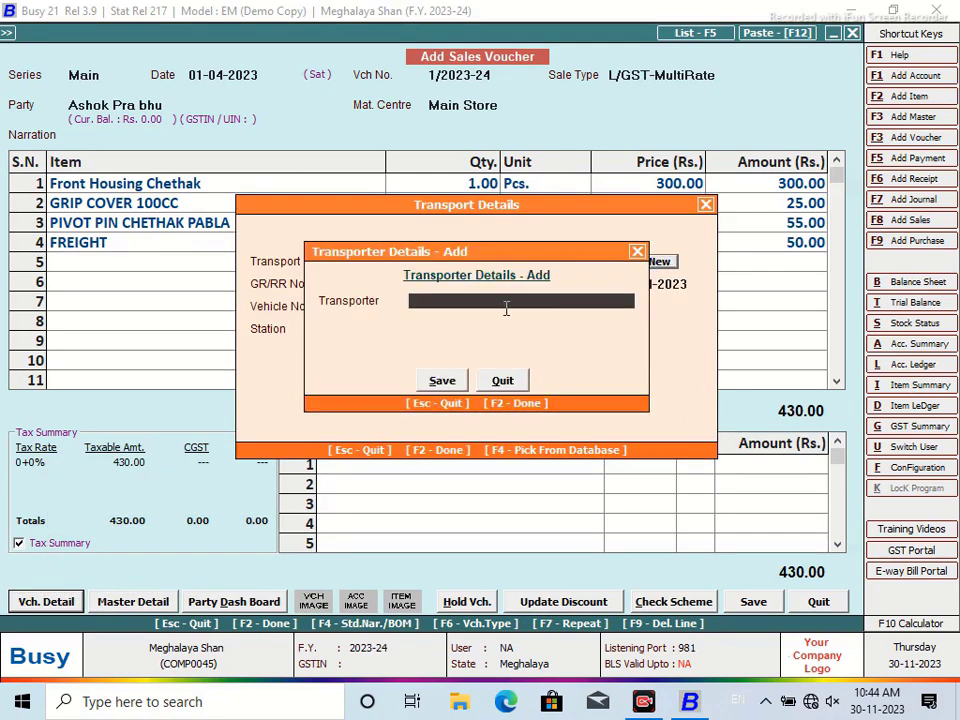
{"action": "type", "text": "KSRTC BUS"}
{"action": "left_click", "coordinate": [441, 381]}
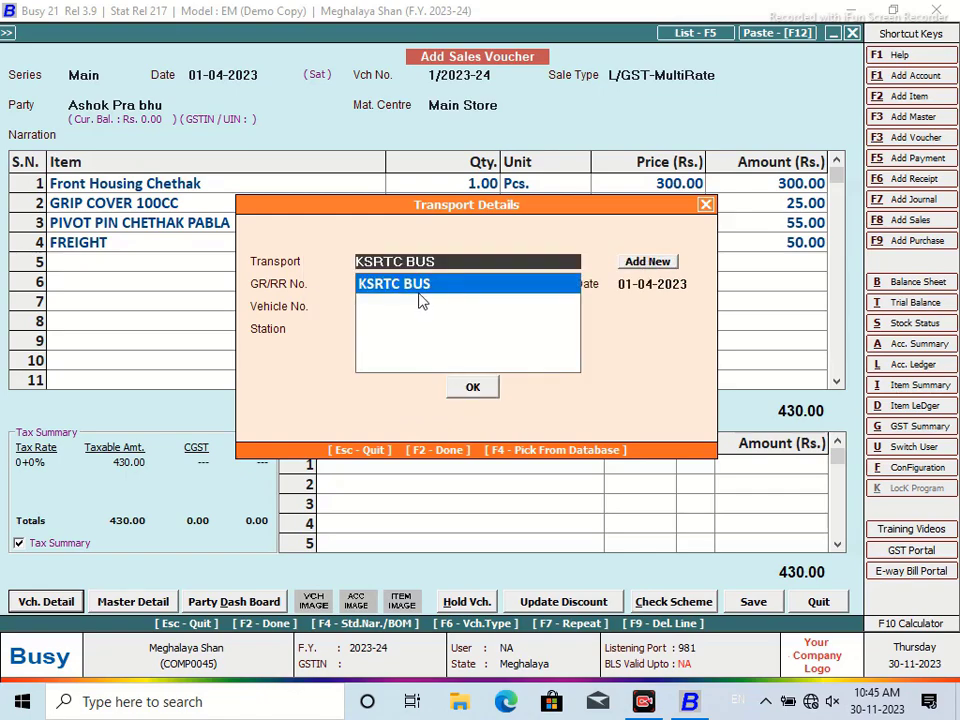
{"action": "left_click", "coordinate": [419, 289]}
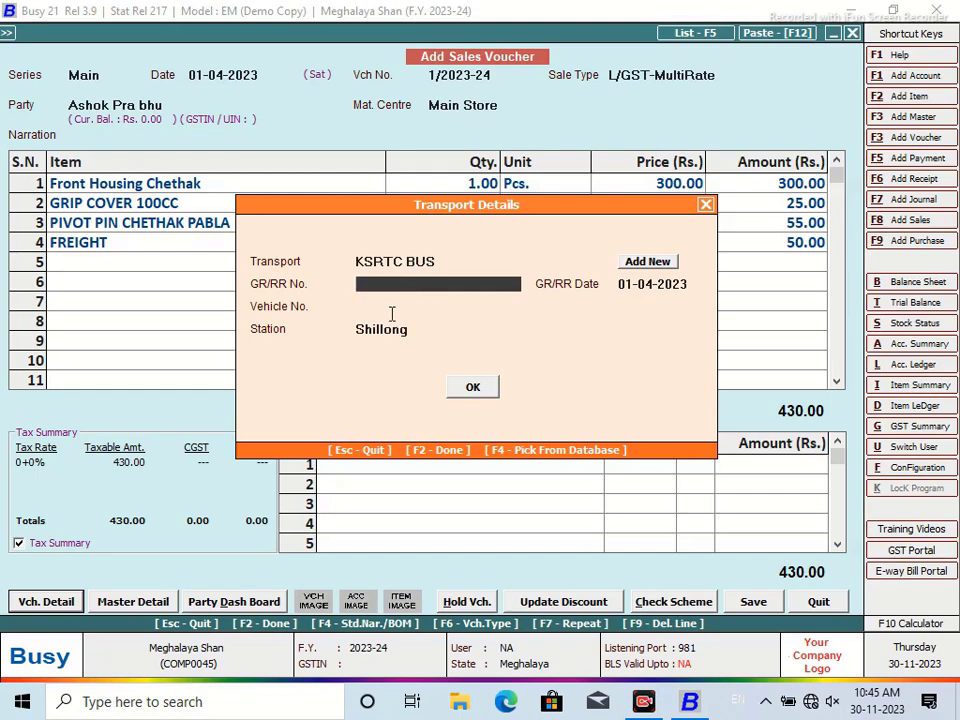
{"action": "left_click", "coordinate": [392, 313]}
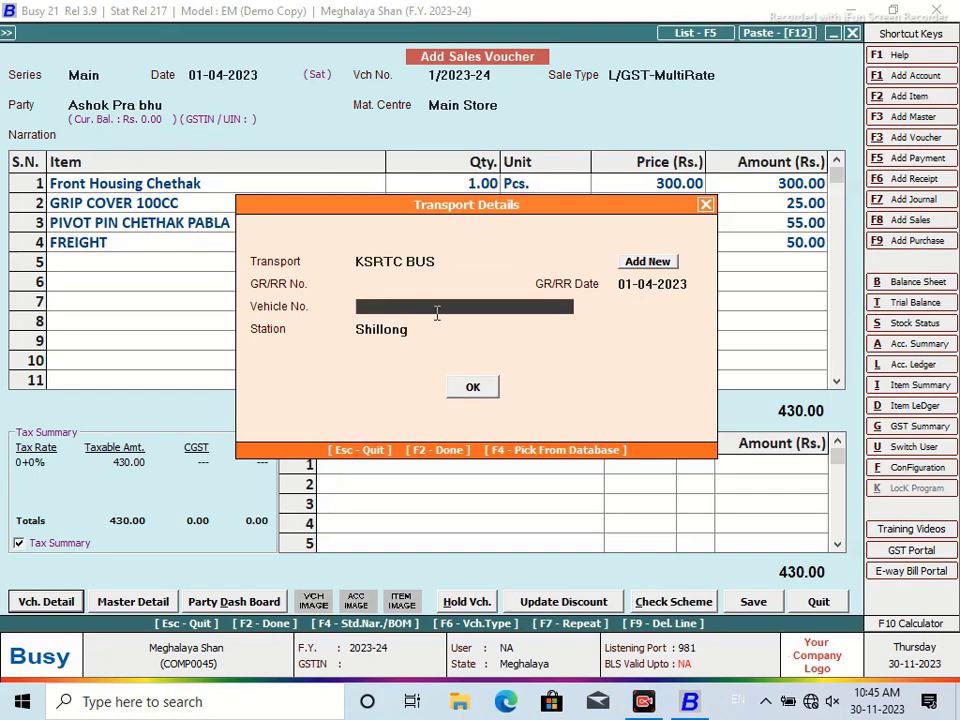
{"action": "type", "text": "KA18/B-66"}
{"action": "key", "text": "Return"}
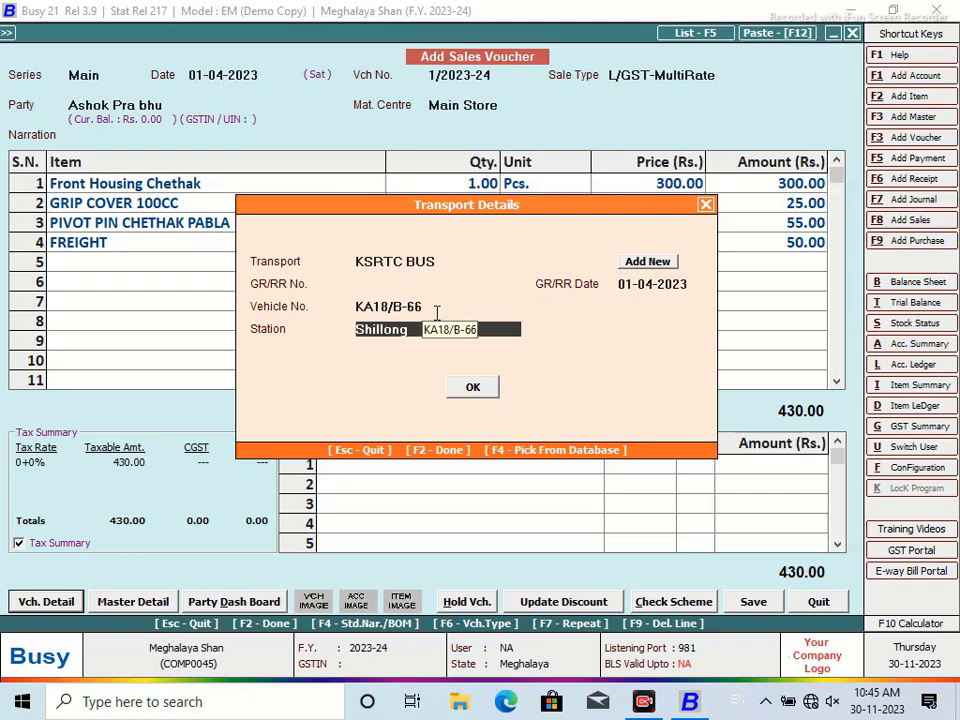
{"action": "type", "text": "KOPPA"}
{"action": "left_click", "coordinate": [474, 390]}
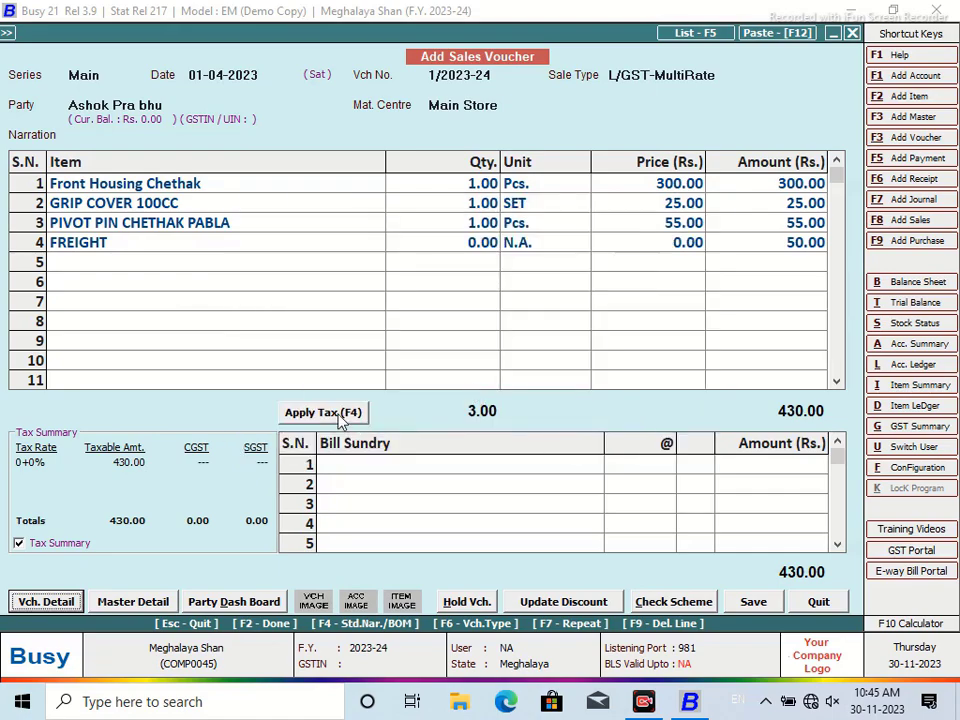
Apply 9% CGST and SGST and save sales voucher 1 for 507.40 without printing
{"action": "left_click", "coordinate": [340, 414]}
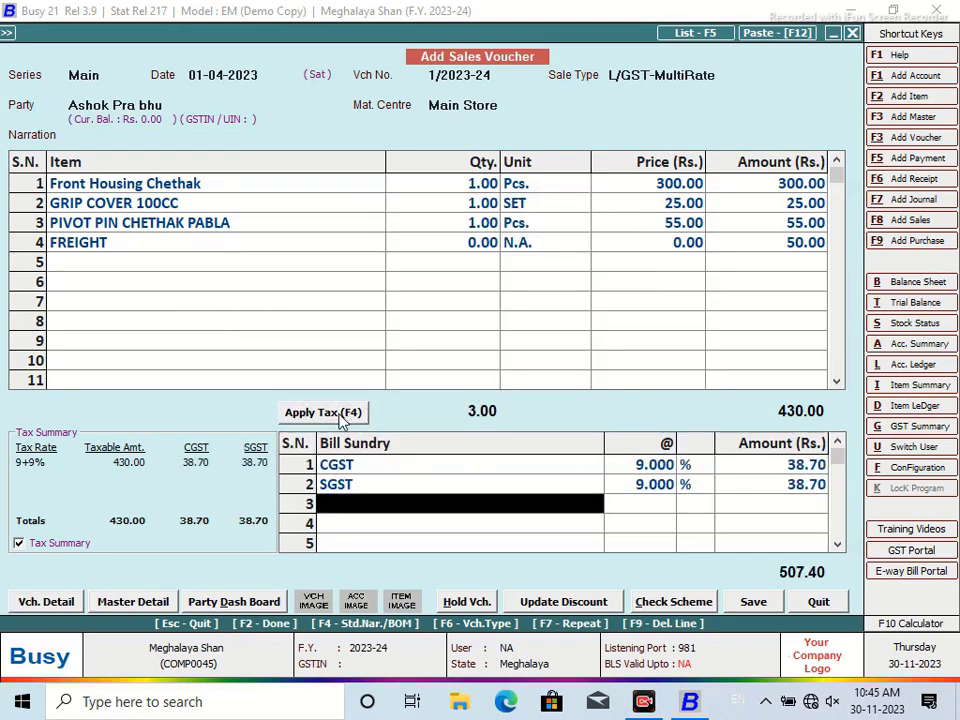
{"action": "left_click", "coordinate": [753, 603]}
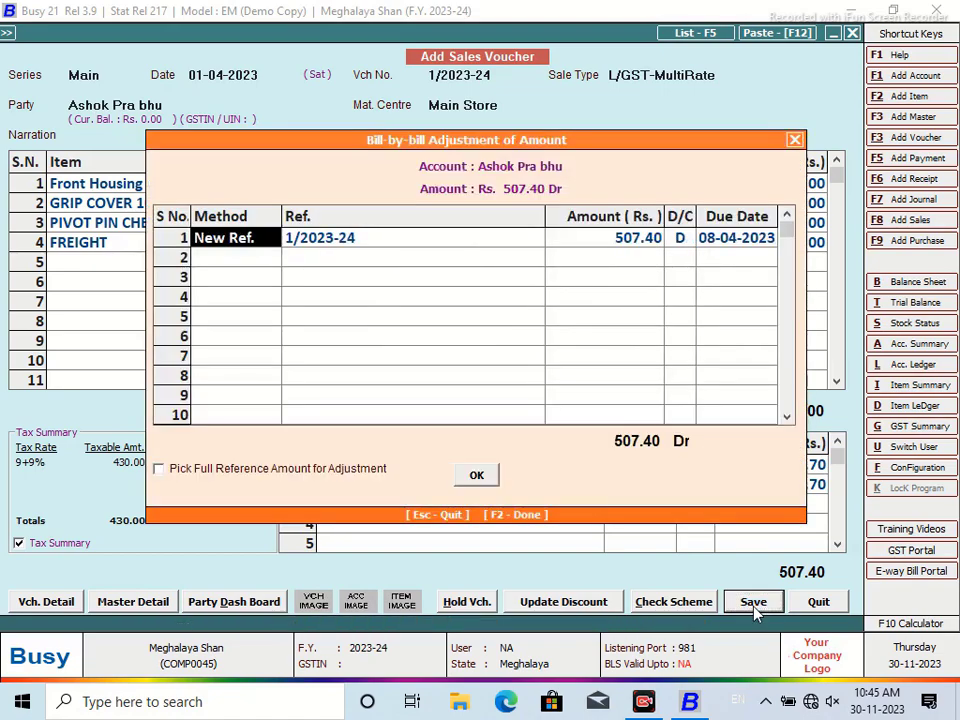
{"action": "left_click", "coordinate": [478, 476]}
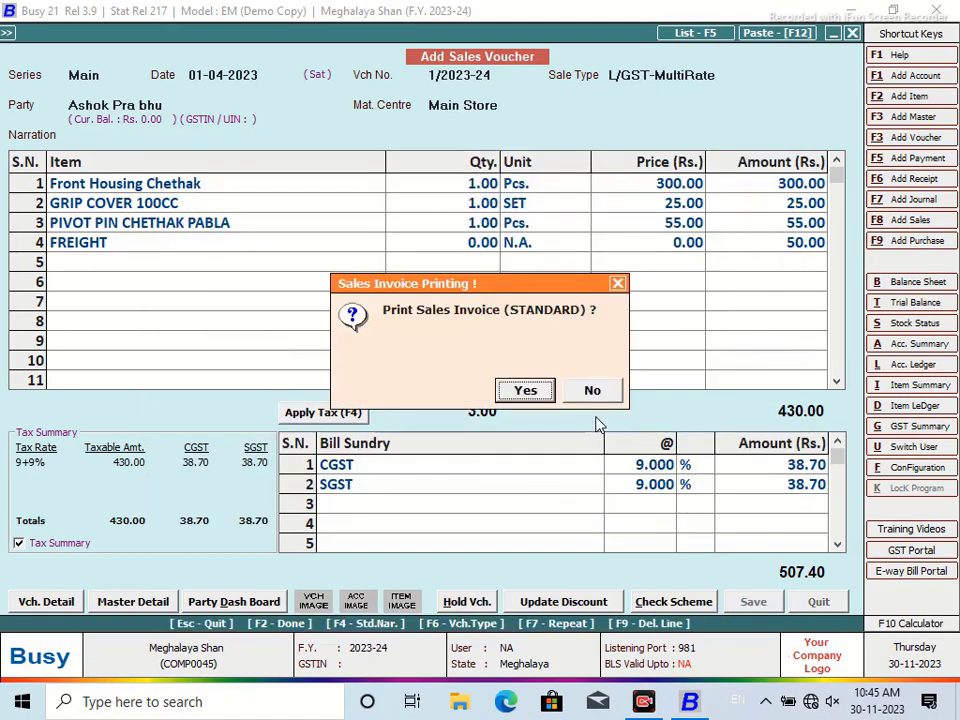
{"action": "left_click", "coordinate": [594, 391]}
Start the next Main-series voucher dated 02-04-2023 and begin a new party account
{"action": "key", "text": "Return"}
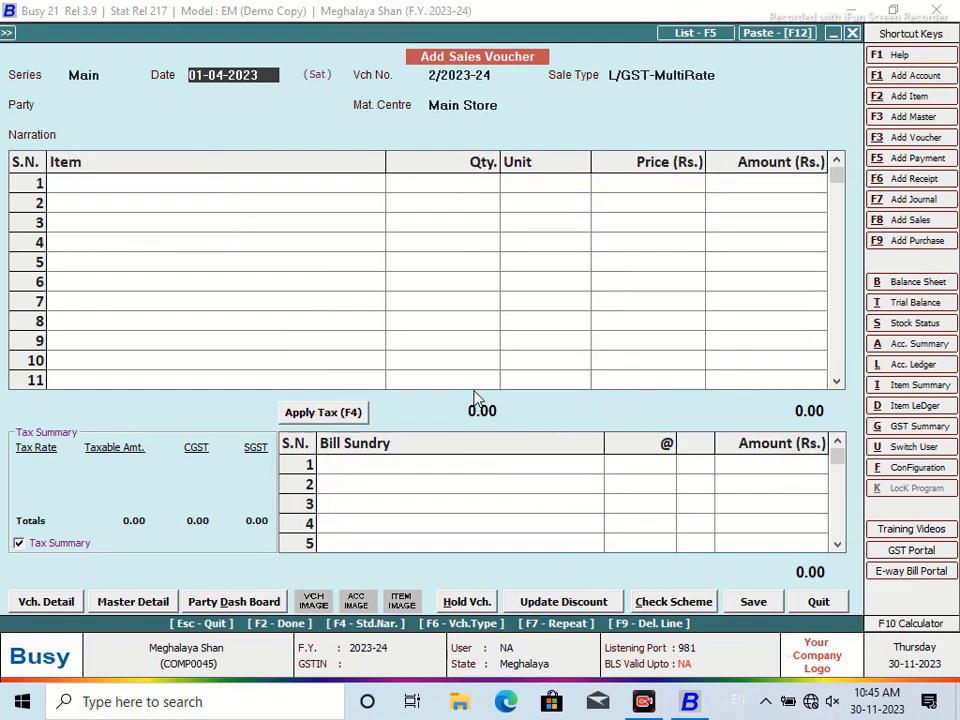
{"action": "type", "text": "2/4"}
{"action": "key", "text": "Return"}
{"action": "key", "text": "Return"}
{"action": "key", "text": "F3"}
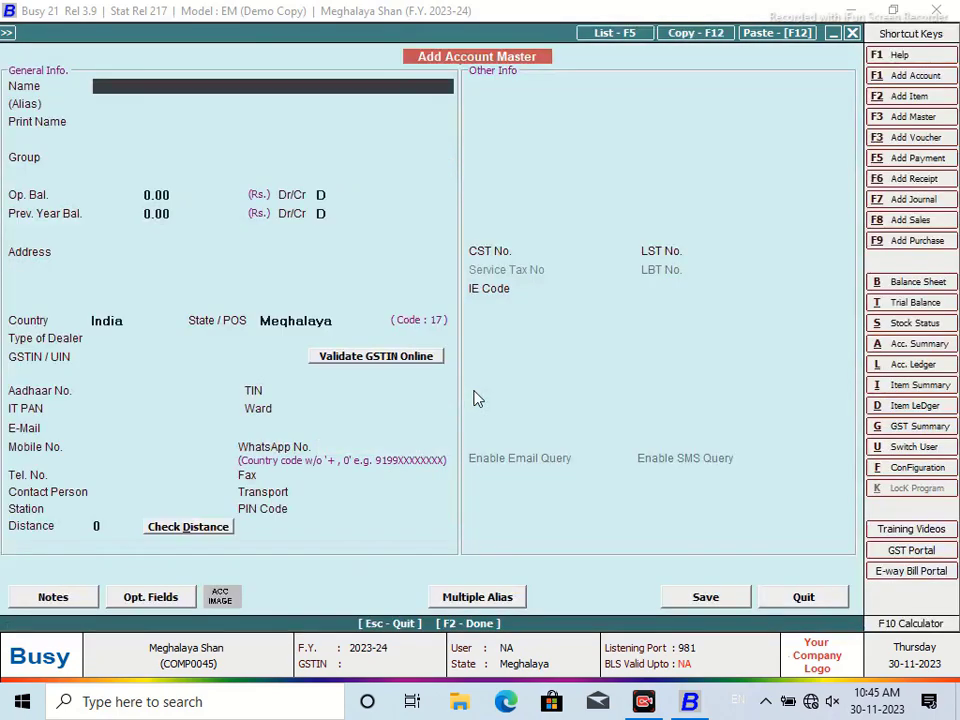
Enter the mechanic's account name and place it under the Sundry Debtors group
{"action": "type", "text": "Mechanic Rajesh"}
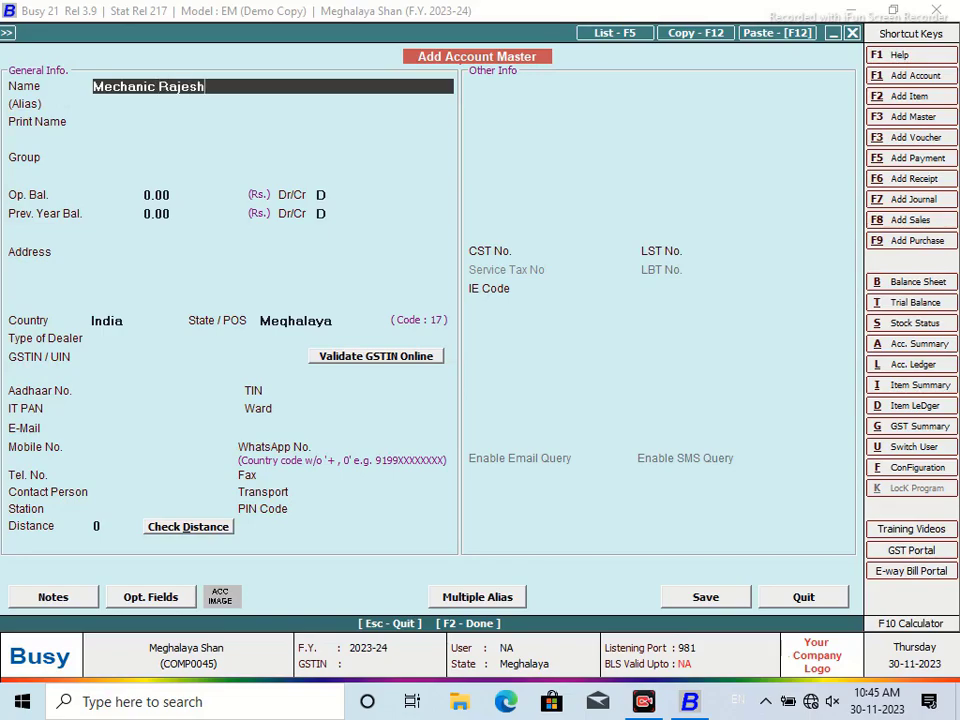
{"action": "key", "text": "Return"}
{"action": "key", "text": "Return"}
{"action": "key", "text": "Return"}
{"action": "type", "text": "sun"}
{"action": "key", "text": "Down"}
{"action": "key", "text": "Return"}
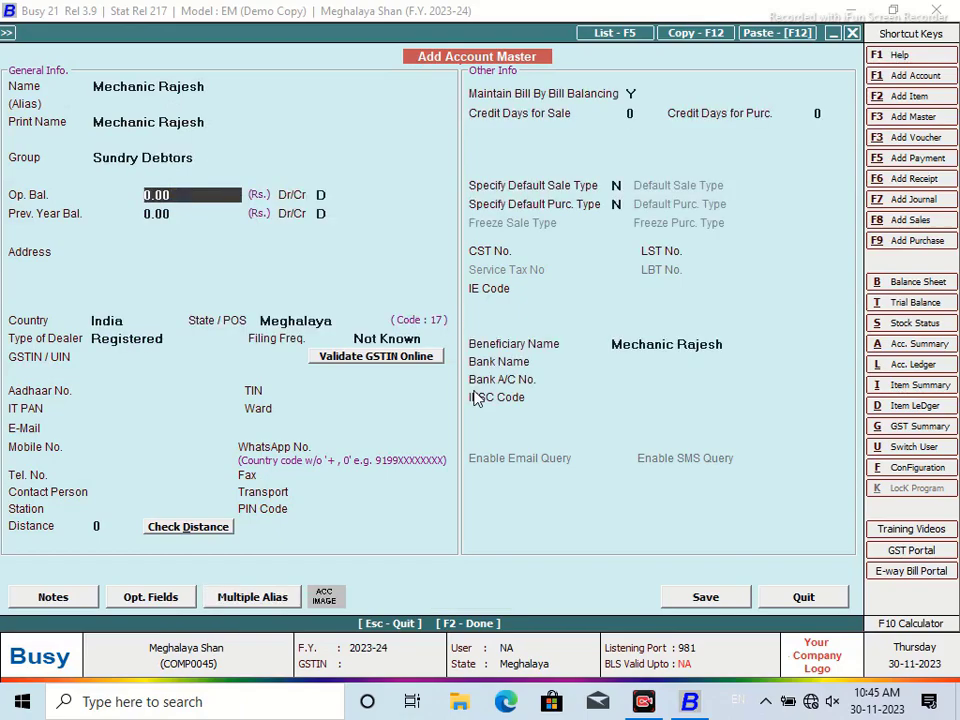
Set station Agarthala and fill in the contact person and mobile number
{"action": "left_click", "coordinate": [148, 508]}
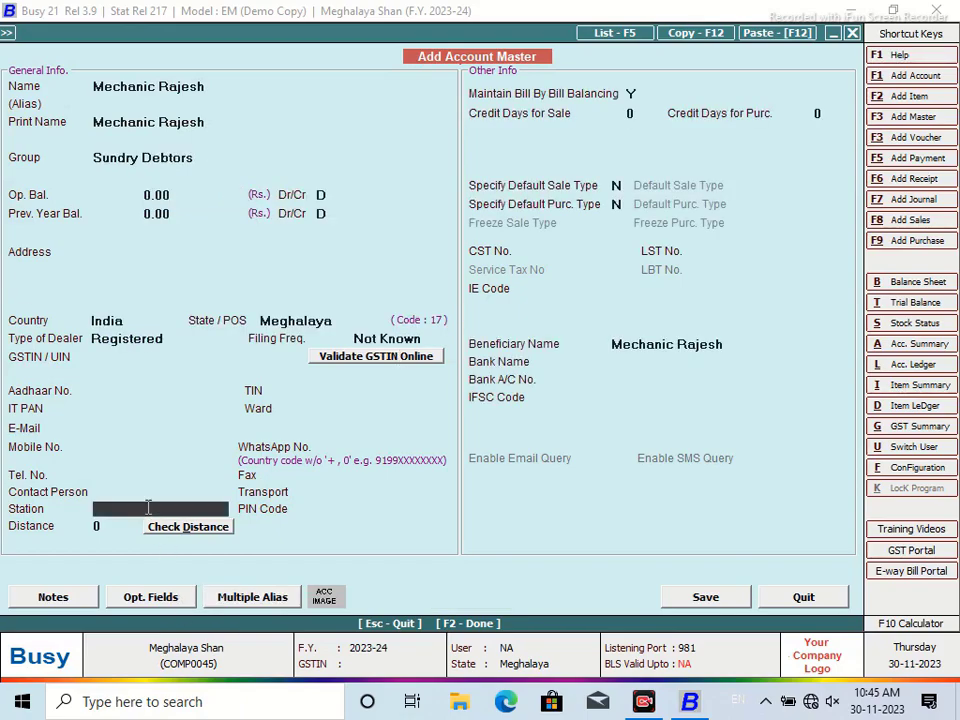
{"action": "type", "text": "K"}
{"action": "key", "text": "BackSpace"}
{"action": "type", "text": "Agarthala"}
{"action": "key", "text": "Return"}
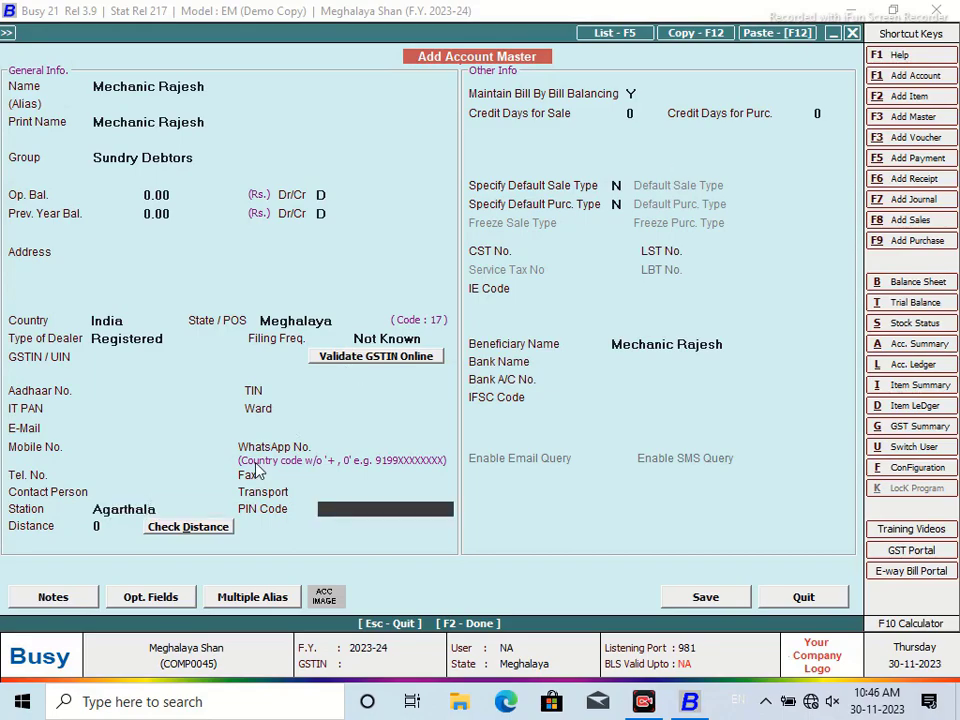
{"action": "left_click", "coordinate": [141, 492]}
{"action": "type", "text": "Rajesh"}
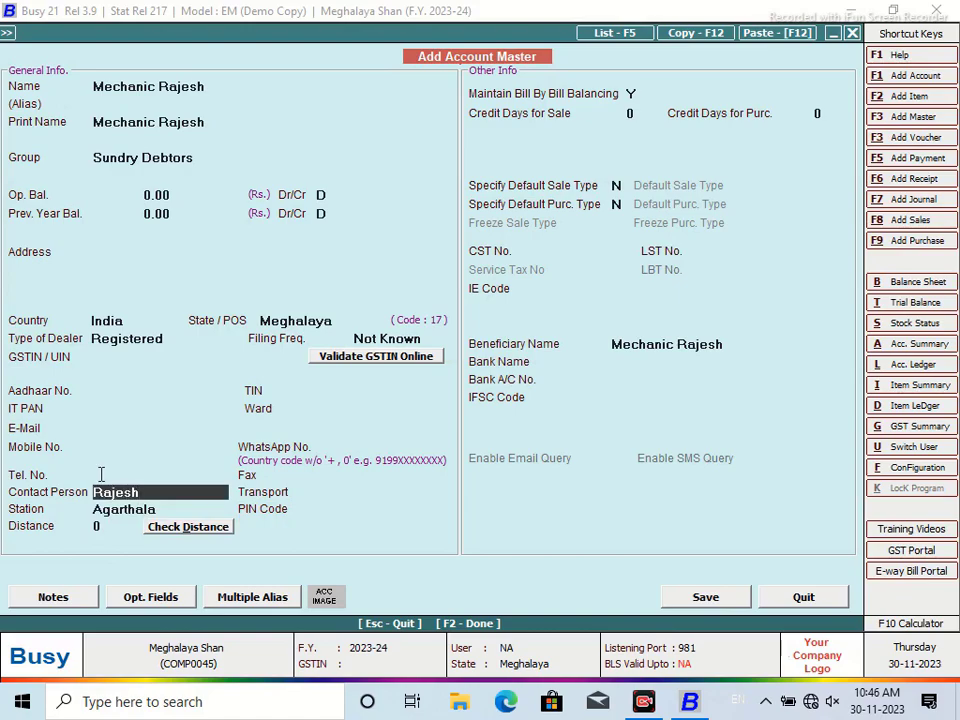
{"action": "left_click", "coordinate": [98, 449]}
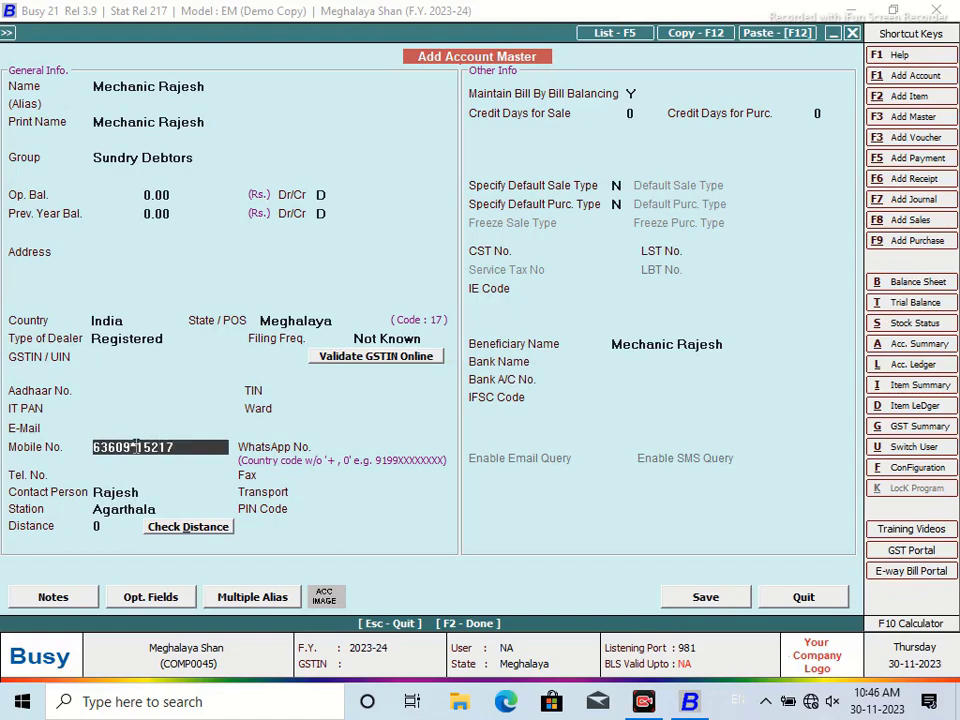
Set 7 credit days and address Shillong, then save the account as unregistered
{"action": "left_click", "coordinate": [643, 115]}
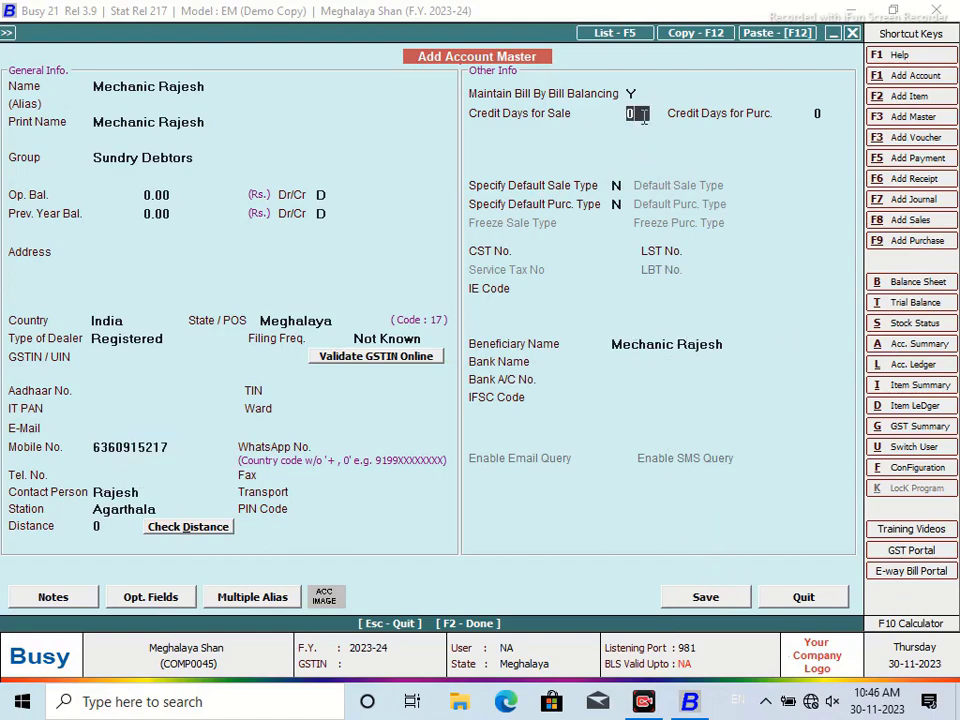
{"action": "type", "text": "7"}
{"action": "left_click", "coordinate": [170, 262]}
{"action": "type", "text": "Shi"}
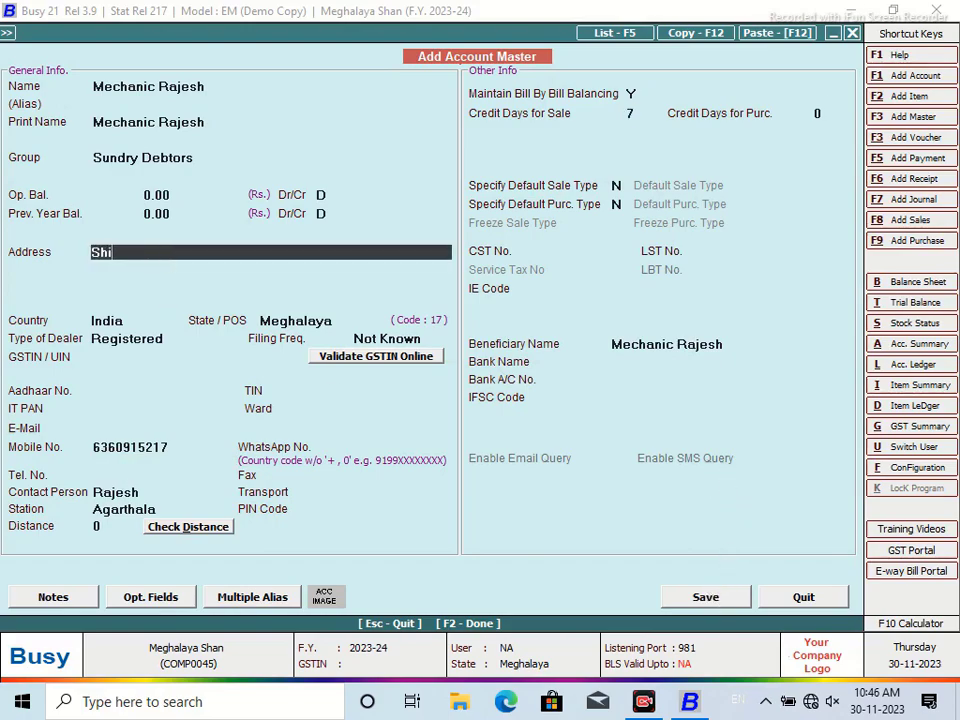
{"action": "type", "text": "llong"}
{"action": "left_click", "coordinate": [705, 597]}
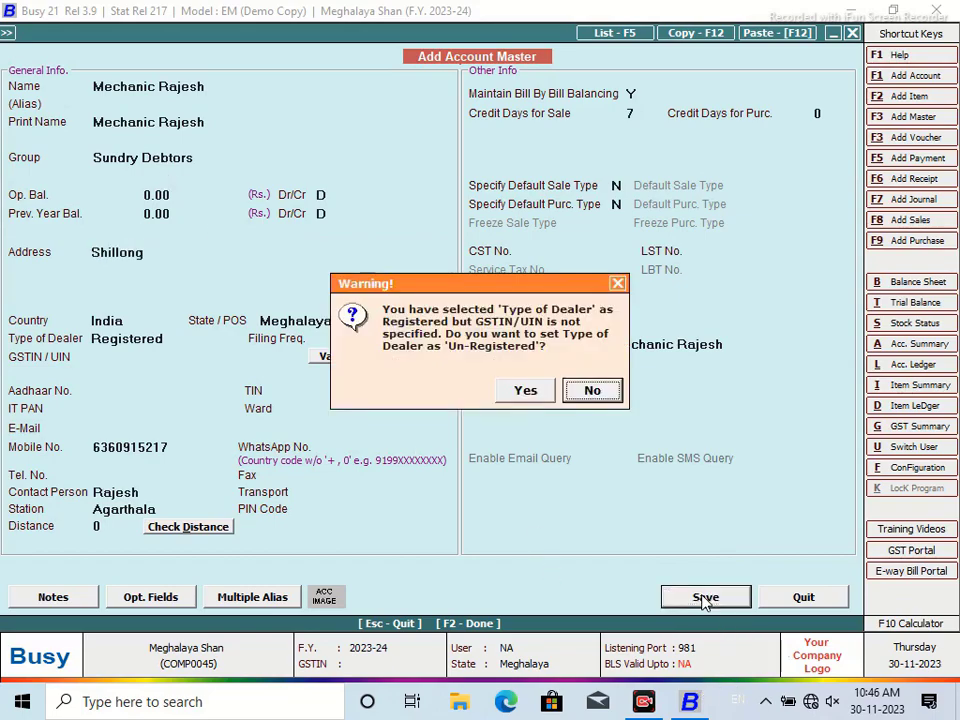
{"action": "left_click", "coordinate": [524, 393]}
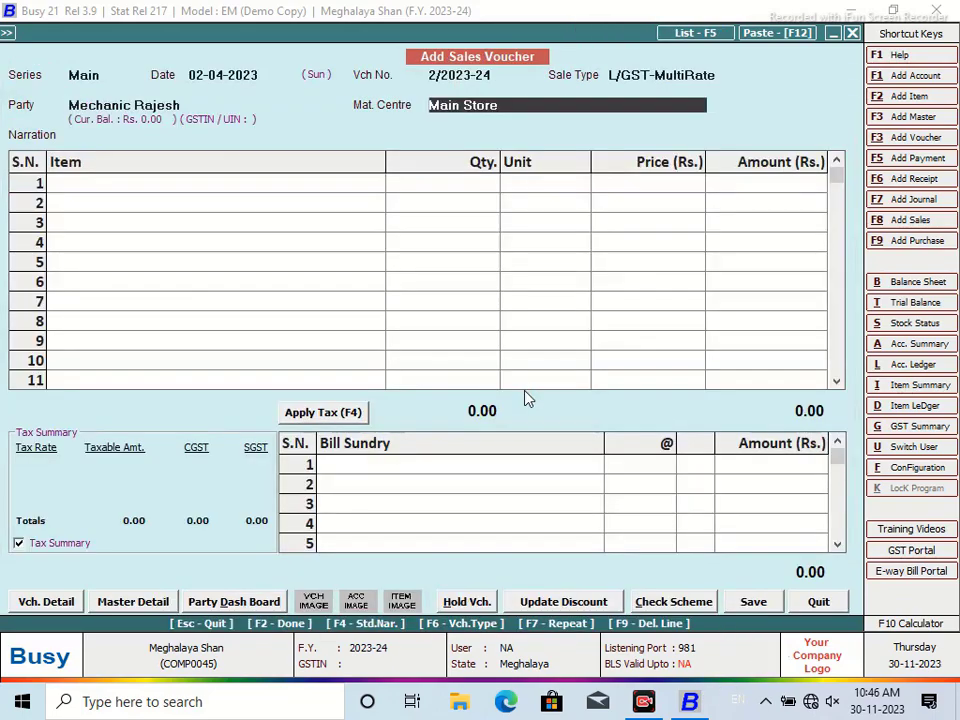
Bill 1 FRONT MUDGAURD CHETHAK in the first item row
{"action": "key", "text": "Return"}
{"action": "key", "text": "Return"}
{"action": "key", "text": "Return"}
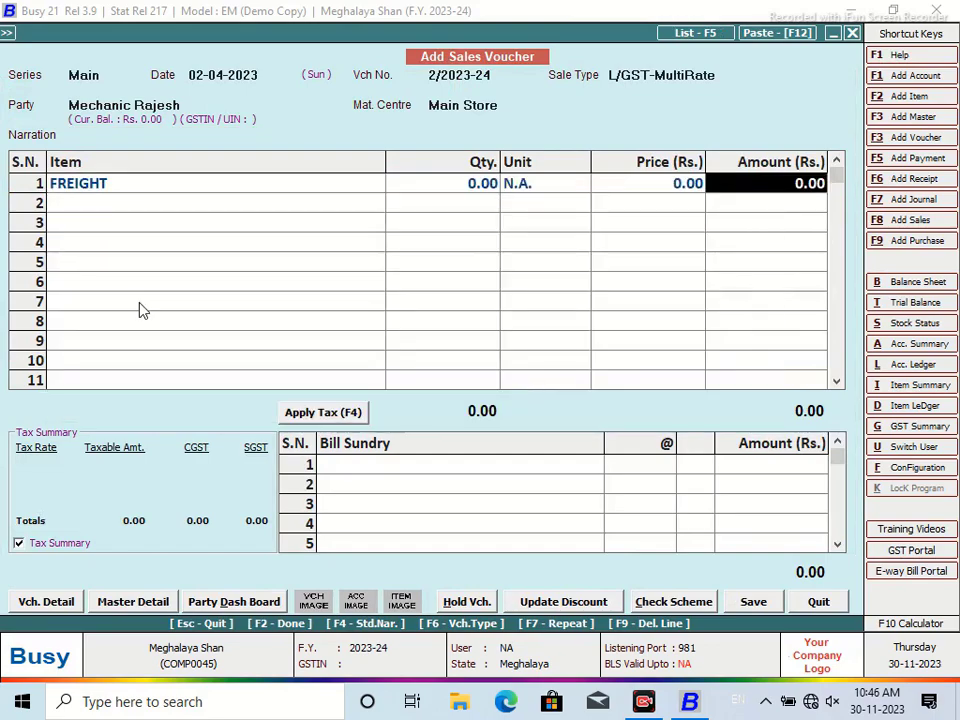
{"action": "left_click", "coordinate": [90, 190]}
{"action": "type", "text": "d"}
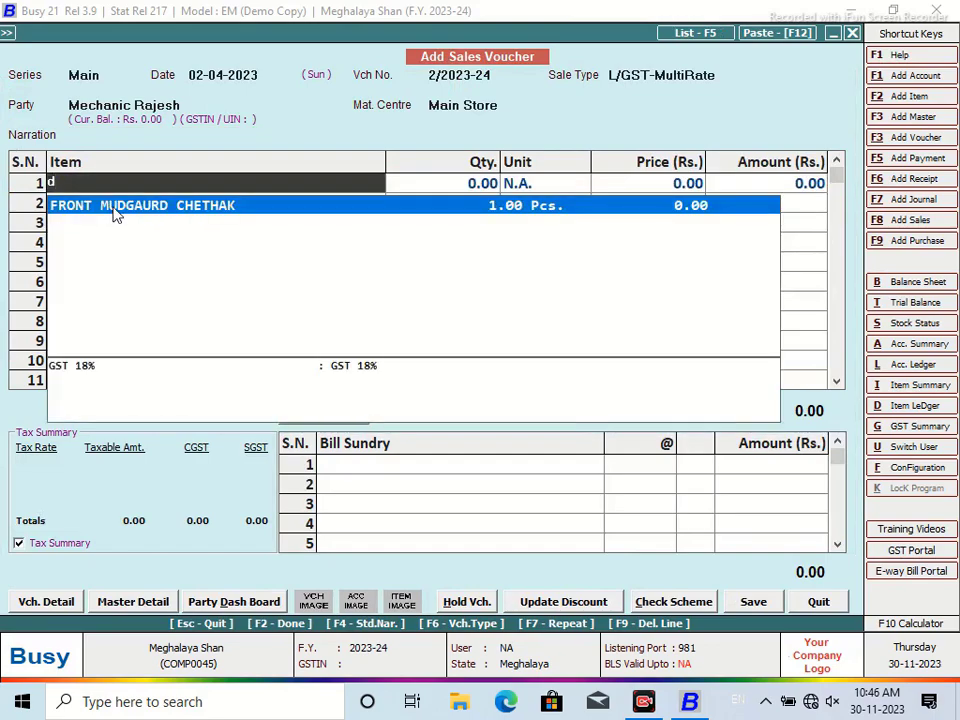
{"action": "left_click", "coordinate": [115, 207]}
{"action": "type", "text": "1"}
{"action": "key", "text": "Return"}
{"action": "key", "text": "Return"}
{"action": "key", "text": "Return"}
{"action": "key", "text": "Return"}
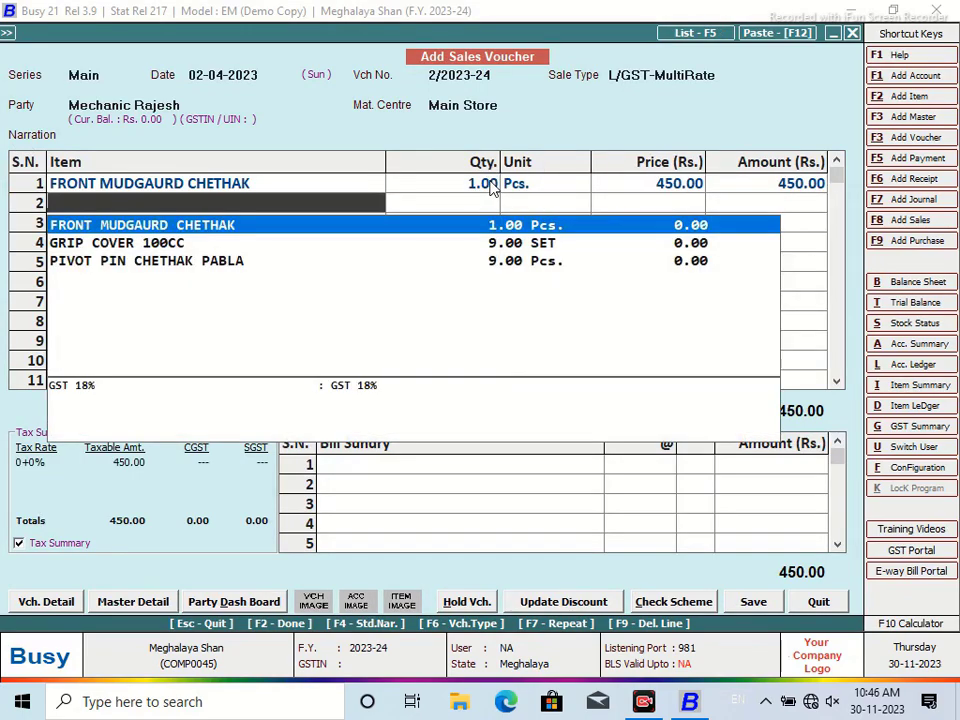
Add 1 GRIP COVER 100CC in row 2 and remove the extra third row
{"action": "key", "text": "Down"}
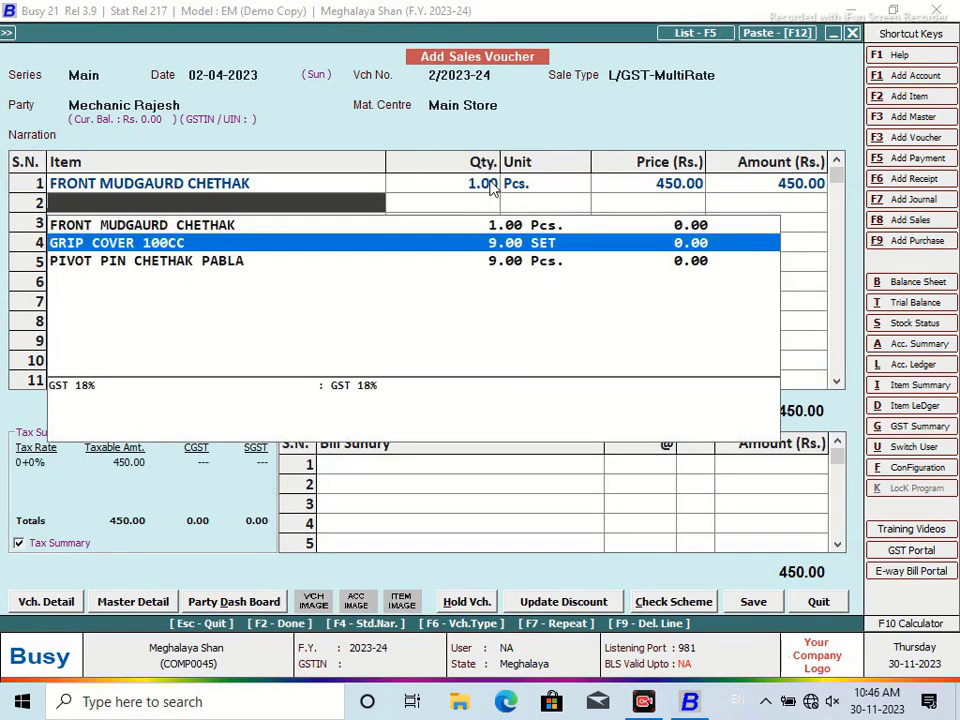
{"action": "key", "text": "Return"}
{"action": "type", "text": "1"}
{"action": "key", "text": "Return"}
{"action": "key", "text": "Return"}
{"action": "key", "text": "Return"}
{"action": "key", "text": "Return"}
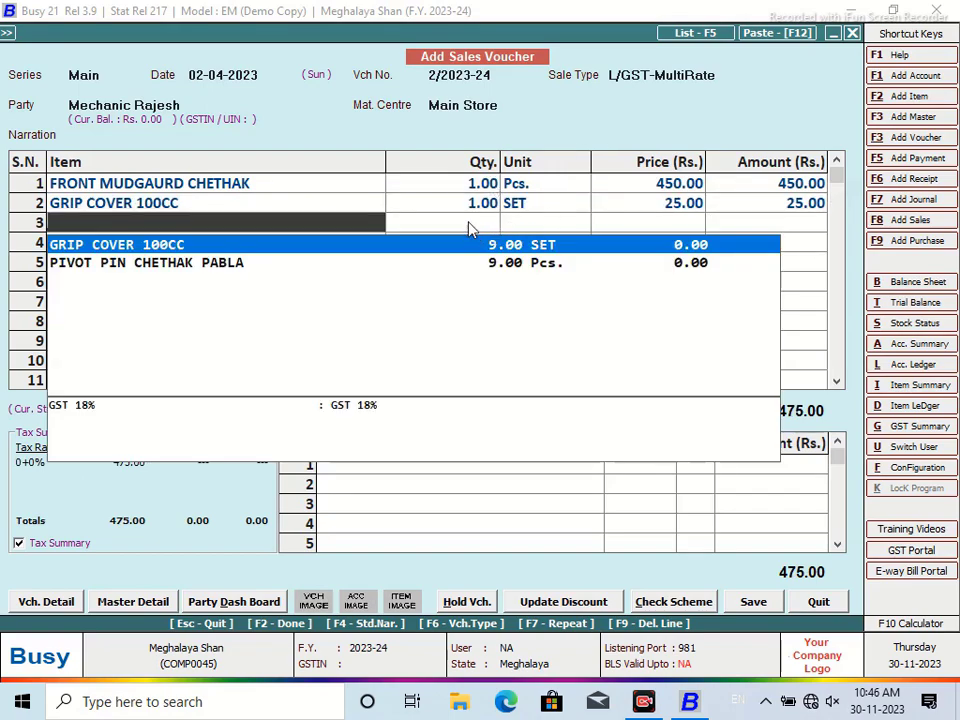
{"action": "left_click", "coordinate": [480, 206]}
{"action": "left_click", "coordinate": [301, 230]}
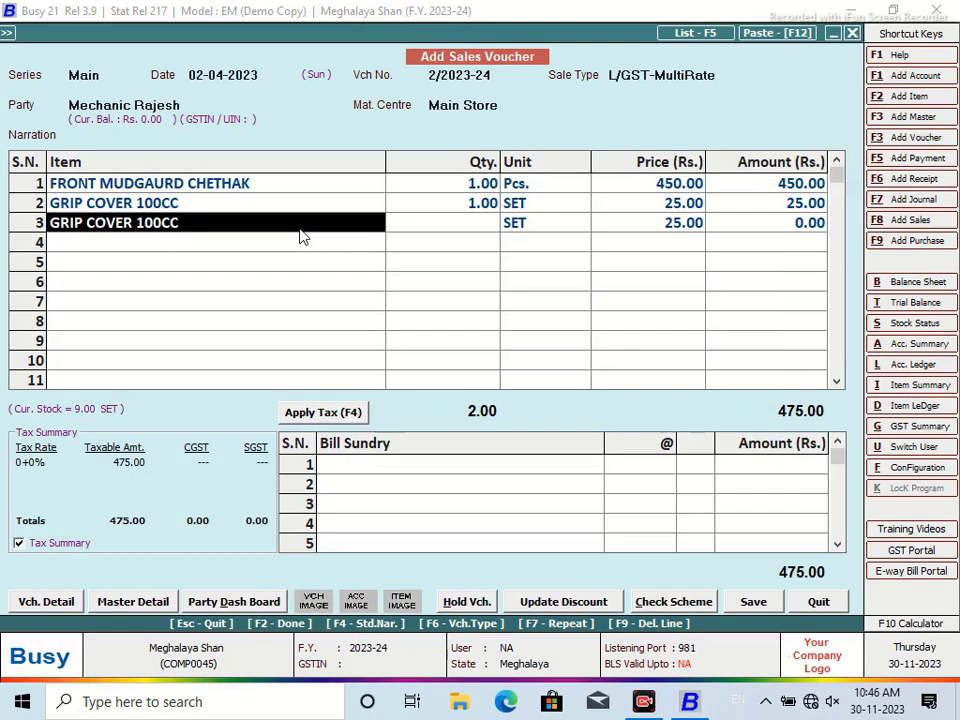
{"action": "key", "text": "BackSpace"}
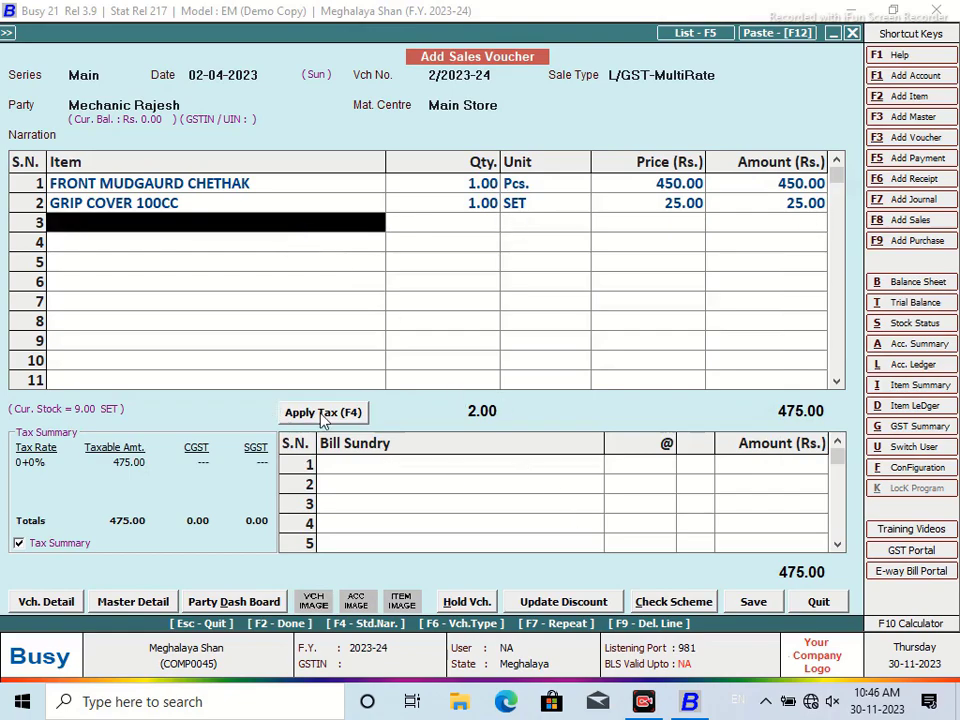
Apply 9% CGST and SGST and save voucher 2 for 560.50 without printing
{"action": "left_click", "coordinate": [289, 414]}
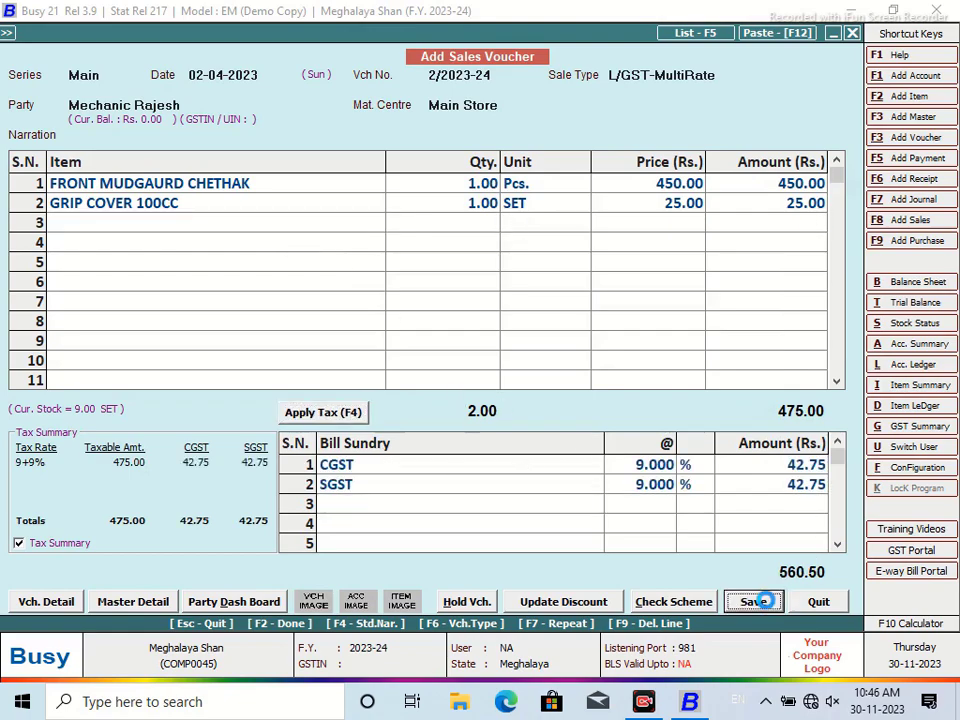
{"action": "left_click", "coordinate": [757, 602]}
{"action": "left_click", "coordinate": [484, 475]}
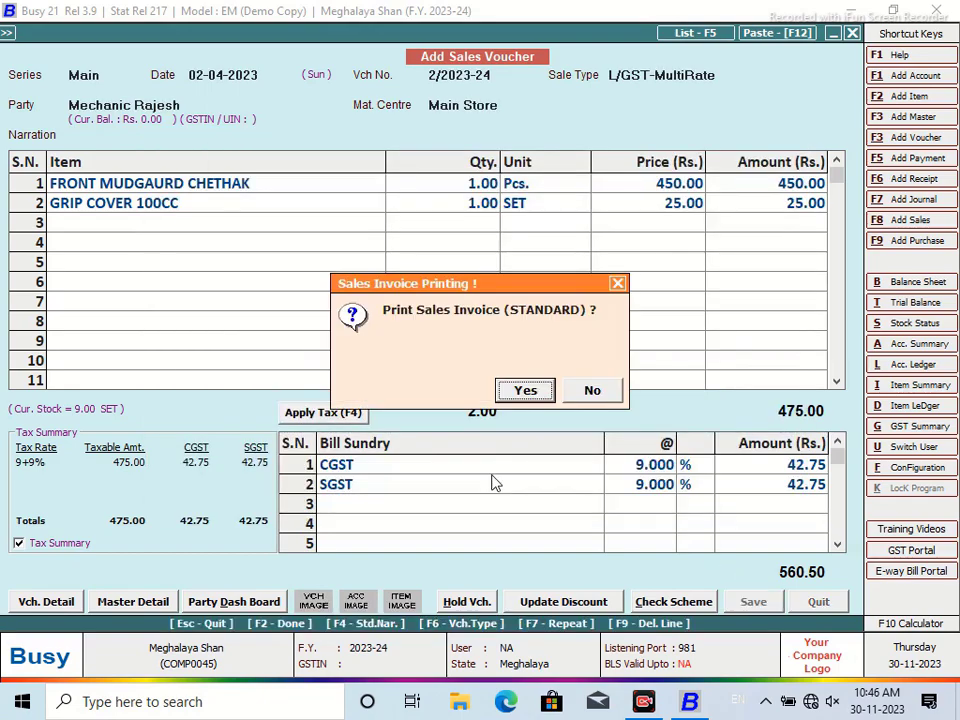
{"action": "left_click", "coordinate": [592, 390]}
Start voucher 3 and create a new Sundry Debtors account with the customer's name
{"action": "left_click", "coordinate": [269, 77]}
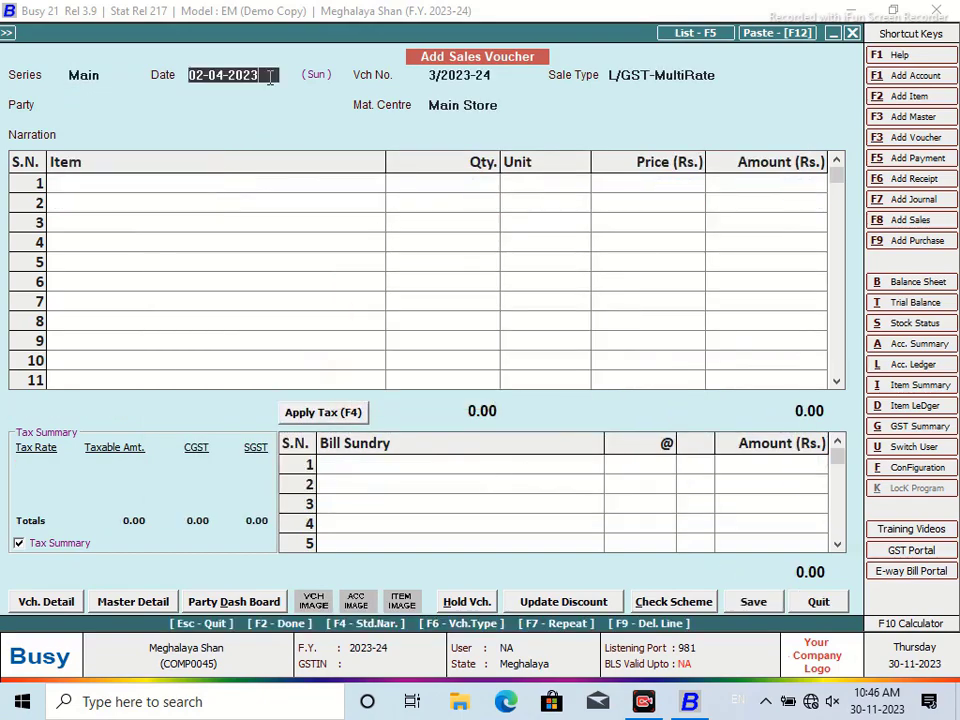
{"action": "key", "text": "Return"}
{"action": "key", "text": "Return"}
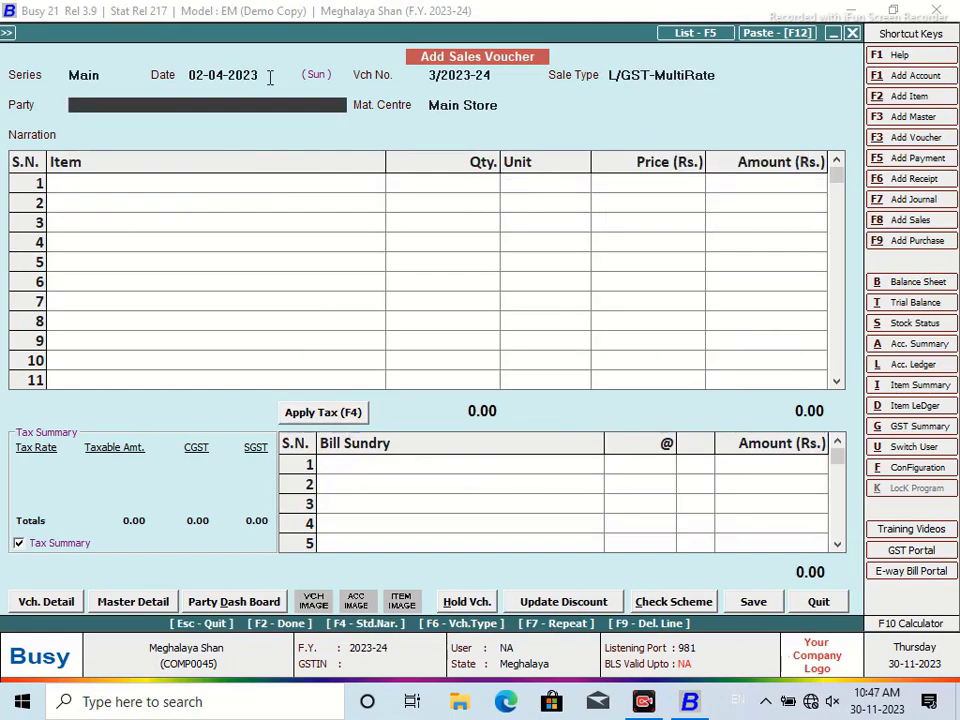
{"action": "key", "text": "F3"}
{"action": "type", "text": "Shivakumar"}
{"action": "key", "text": "Return"}
{"action": "key", "text": "Return"}
{"action": "type", "text": "sun"}
{"action": "key", "text": "Down"}
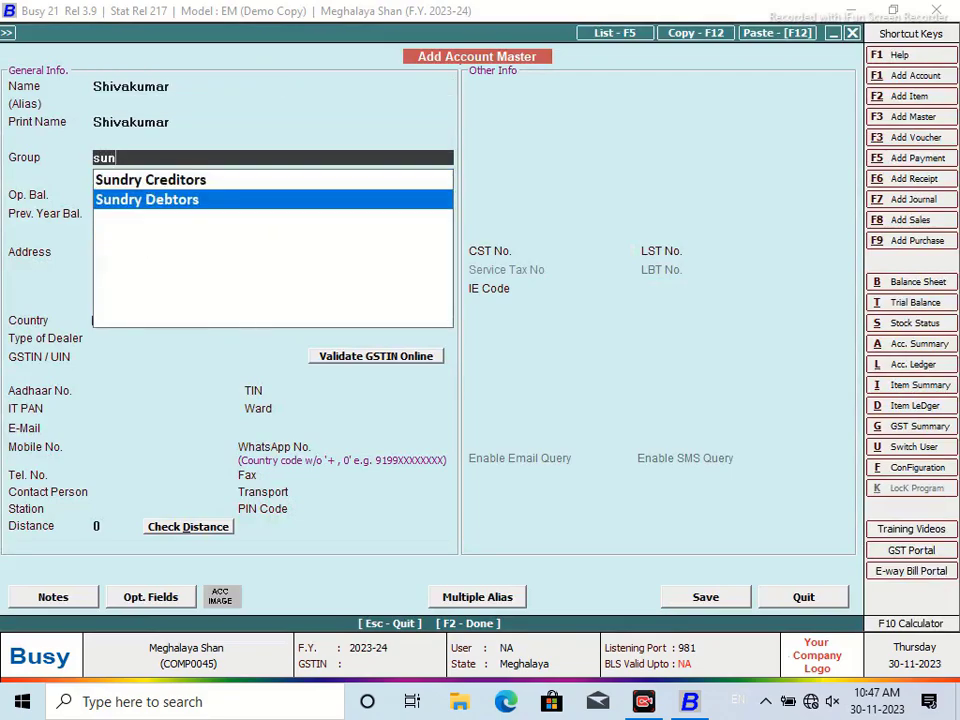
{"action": "key", "text": "Return"}
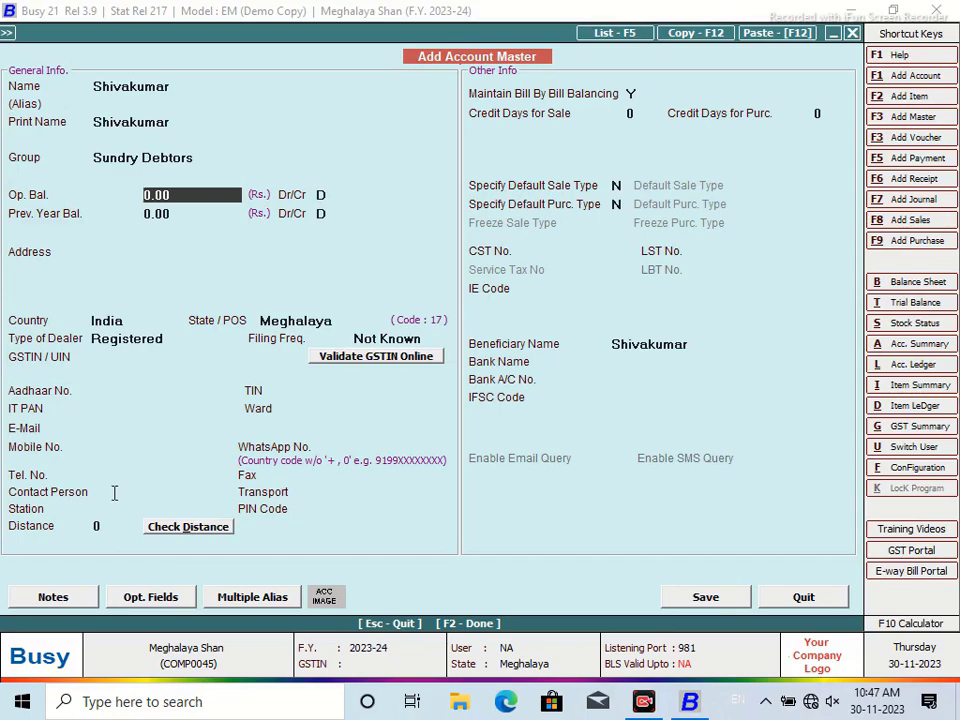
Fill in the contact person, station Shillong and the customer's mobile number
{"action": "left_click", "coordinate": [113, 492]}
{"action": "type", "text": "S"}
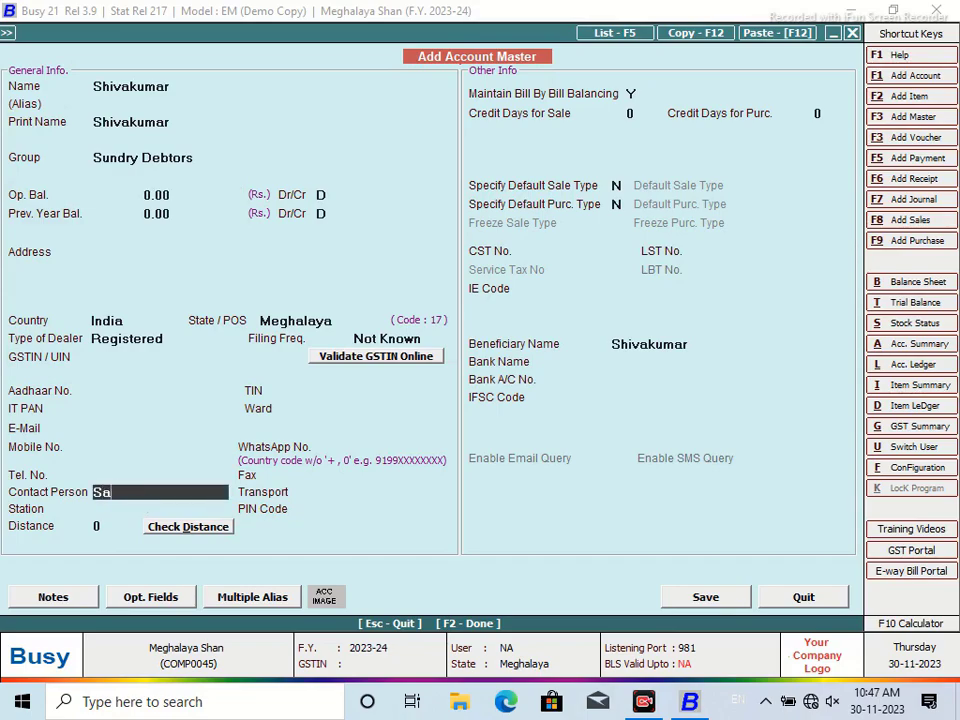
{"action": "type", "text": "hivakumar"}
{"action": "key", "text": "Return"}
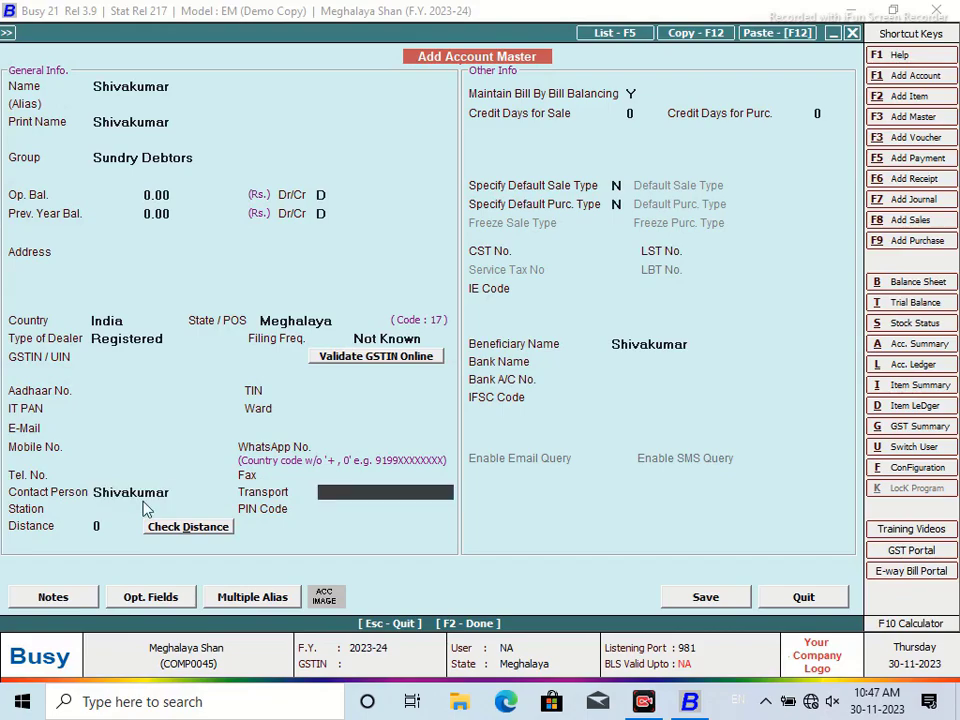
{"action": "key", "text": "Return"}
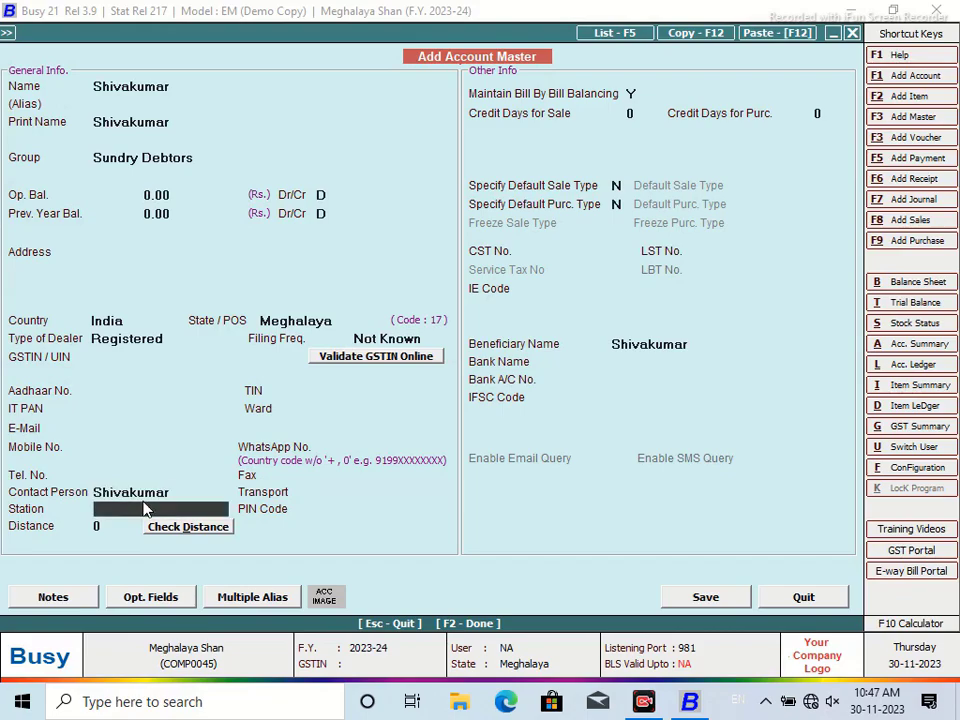
{"action": "type", "text": "Shillong"}
{"action": "key", "text": "Return"}
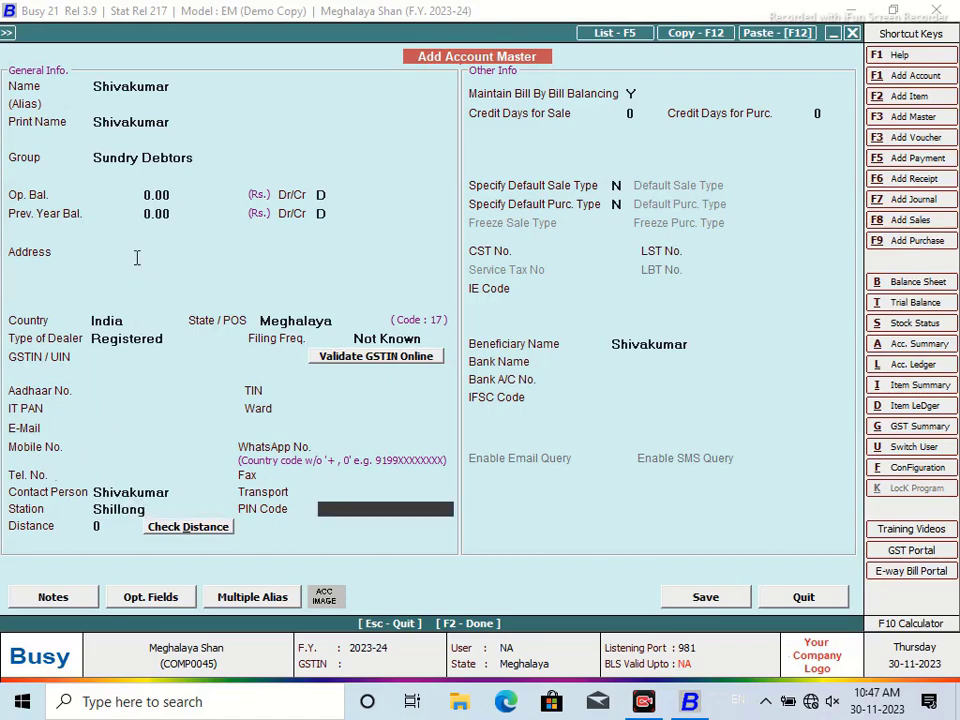
{"action": "left_click", "coordinate": [100, 449]}
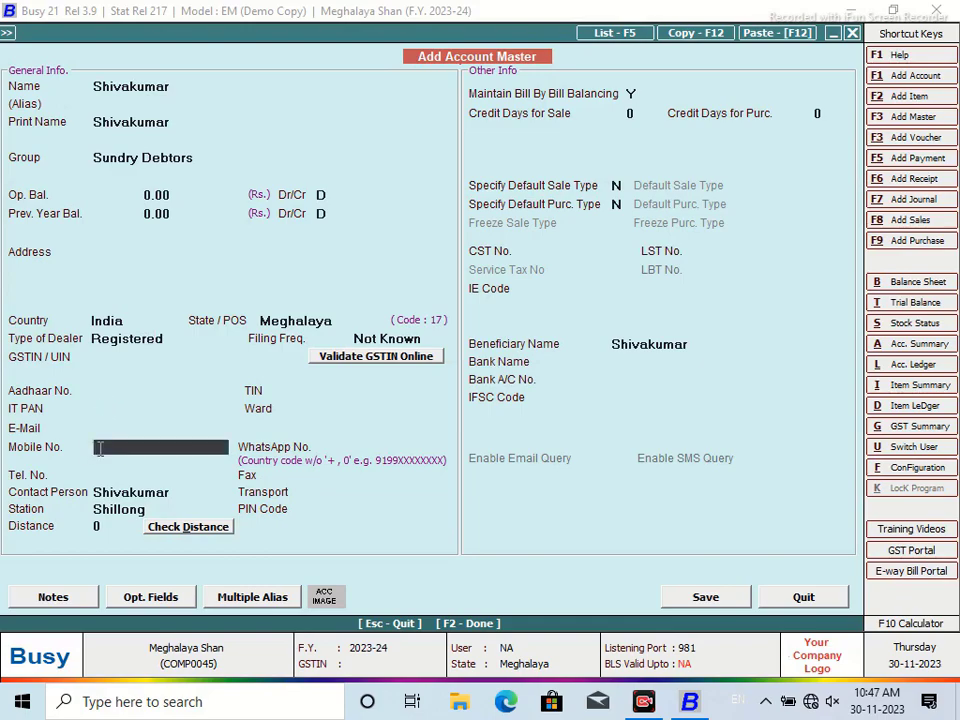
Set 7 credit days and address Shillong, then save the account as unregistered
{"action": "left_click", "coordinate": [640, 114]}
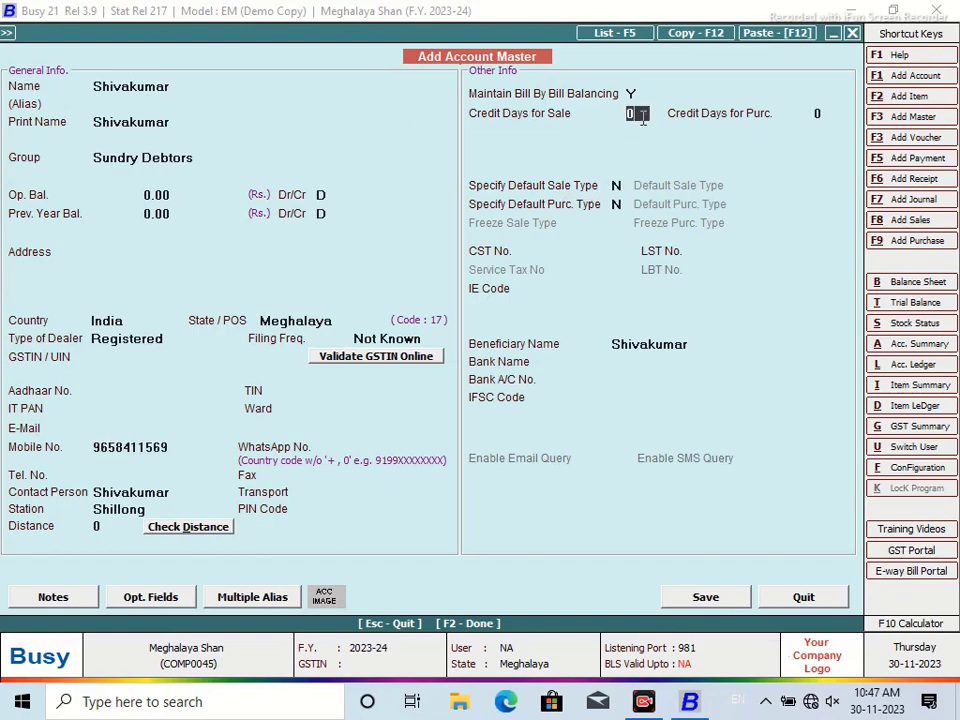
{"action": "key", "text": "BackSpace"}
{"action": "type", "text": "7"}
{"action": "left_click", "coordinate": [170, 256]}
{"action": "type", "text": "s"}
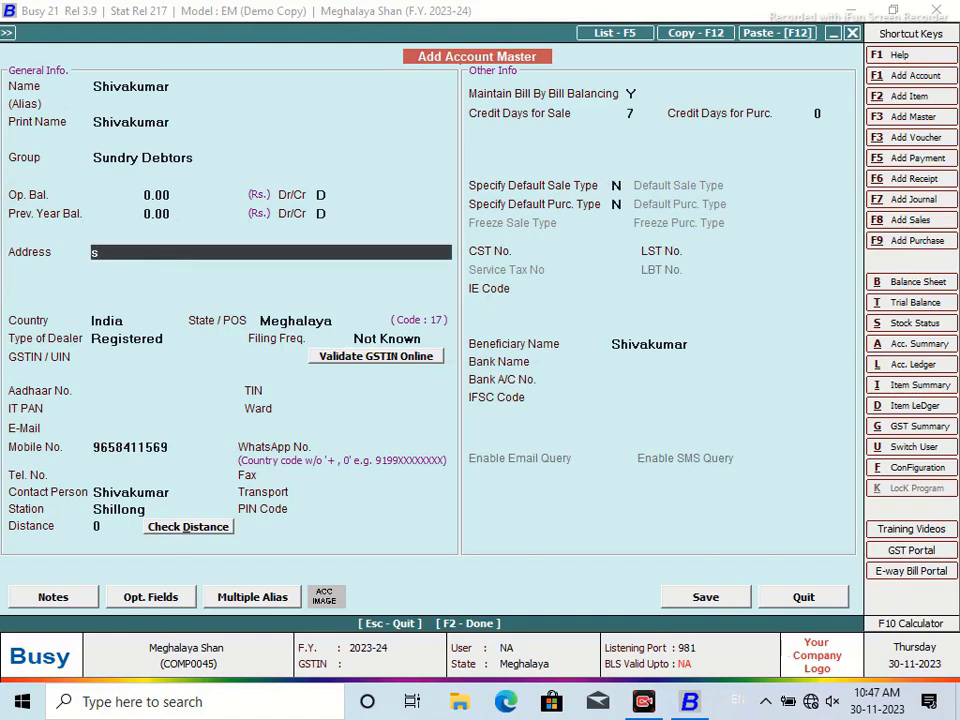
{"action": "key", "text": "BackSpace"}
{"action": "type", "text": "Shillong"}
{"action": "key", "text": "Return"}
{"action": "left_click", "coordinate": [705, 597]}
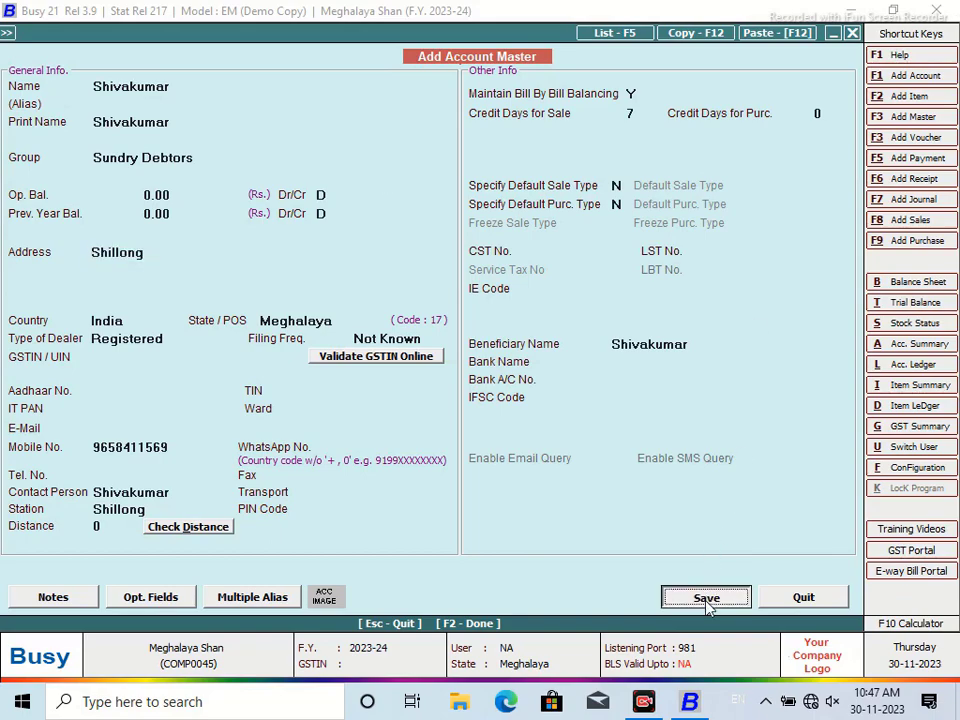
{"action": "left_click", "coordinate": [530, 396]}
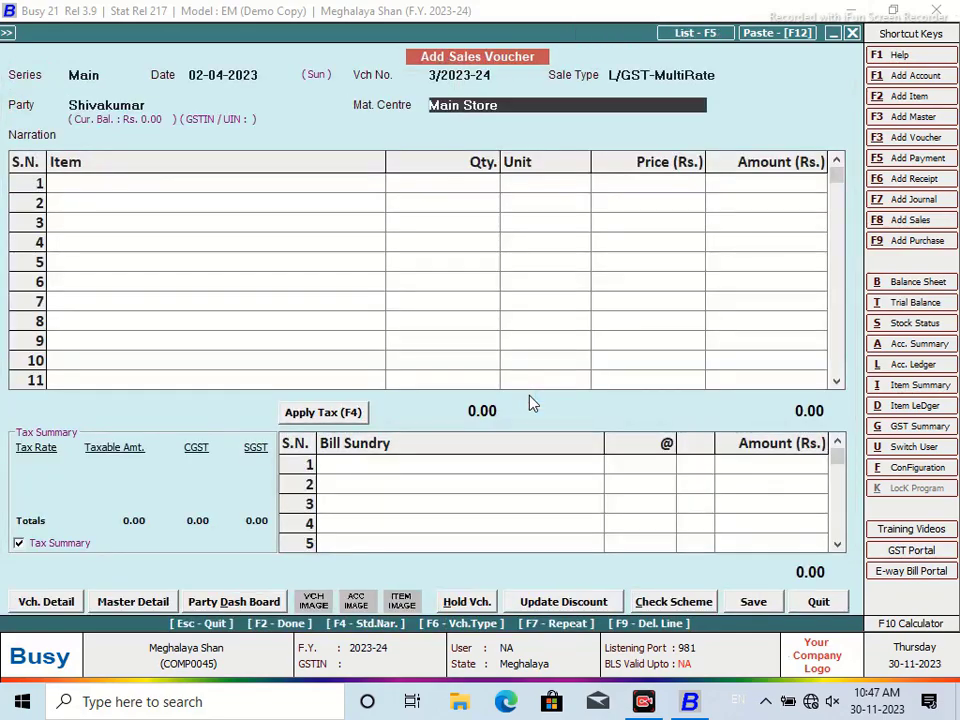
Bill 1 FRONT MUDGAURD CHETHAK, continuing despite negative stock
{"action": "key", "text": "Return"}
{"action": "key", "text": "Return"}
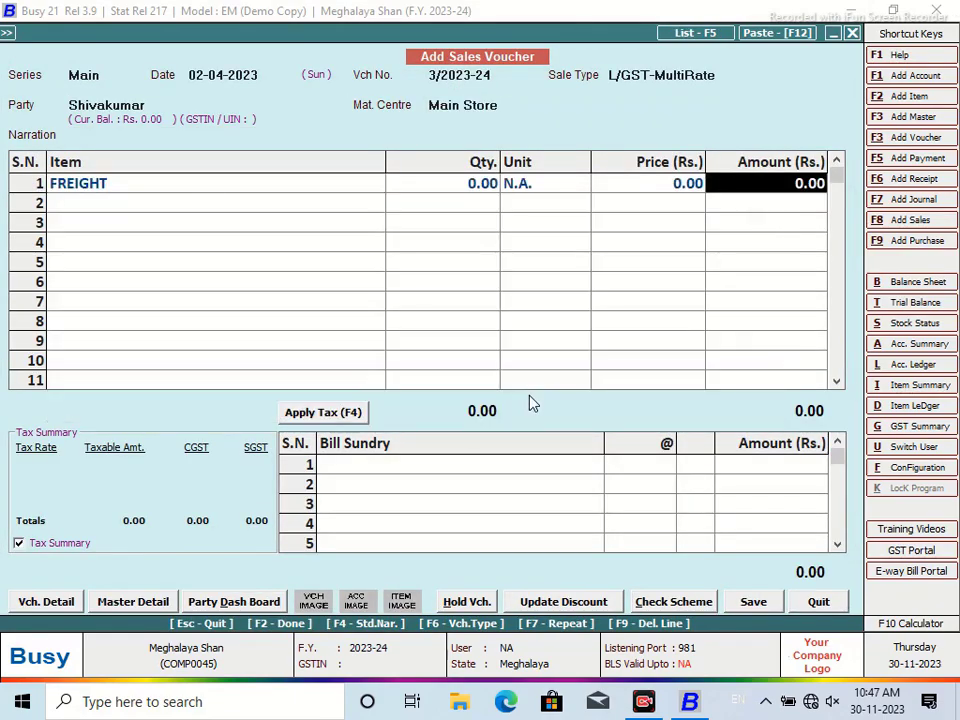
{"action": "left_click", "coordinate": [208, 188]}
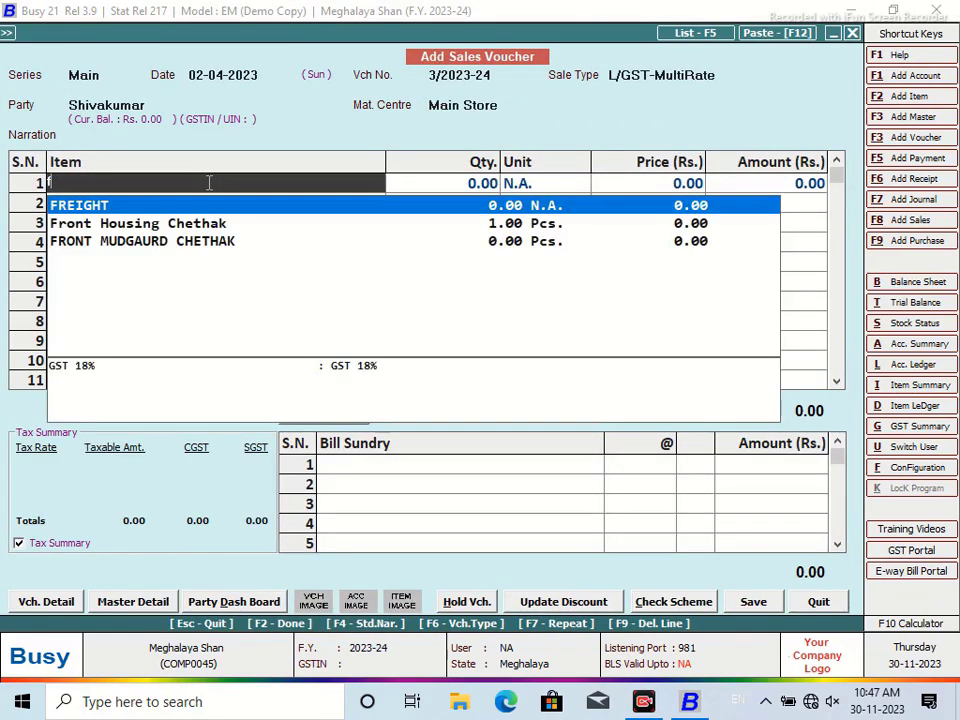
{"action": "double_click", "coordinate": [162, 244]}
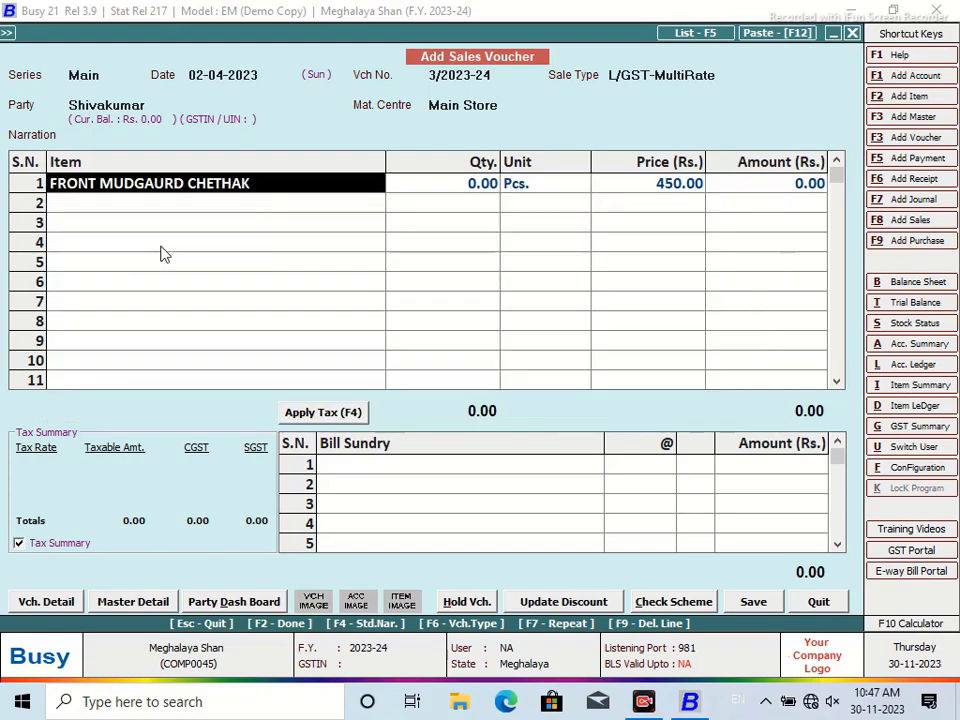
{"action": "left_click", "coordinate": [486, 193]}
{"action": "type", "text": "1"}
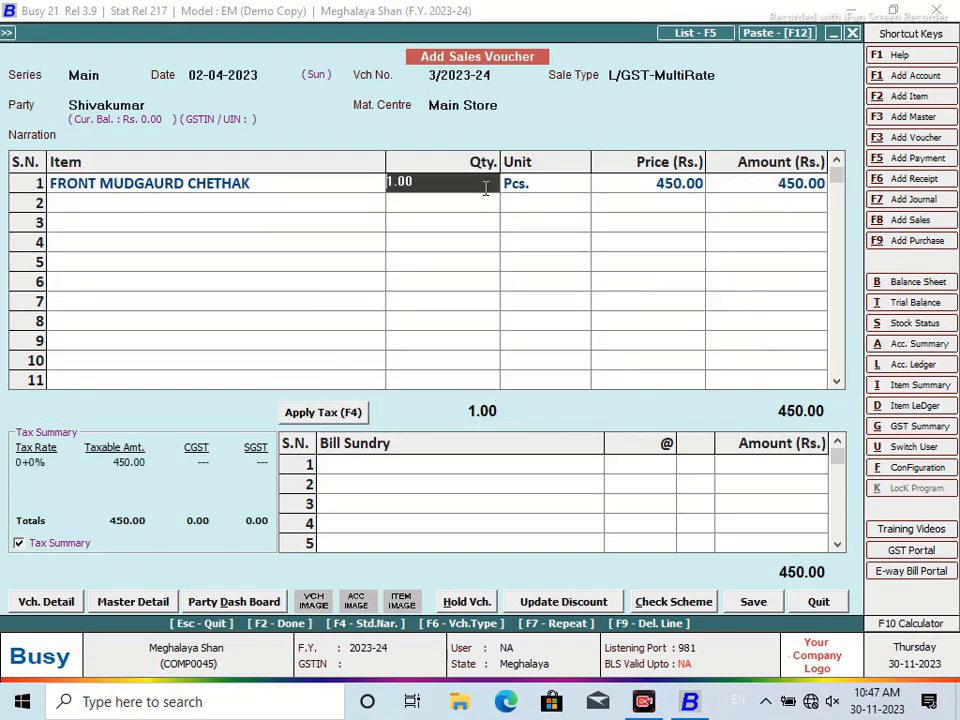
{"action": "key", "text": "Return"}
{"action": "key", "text": "Left"}
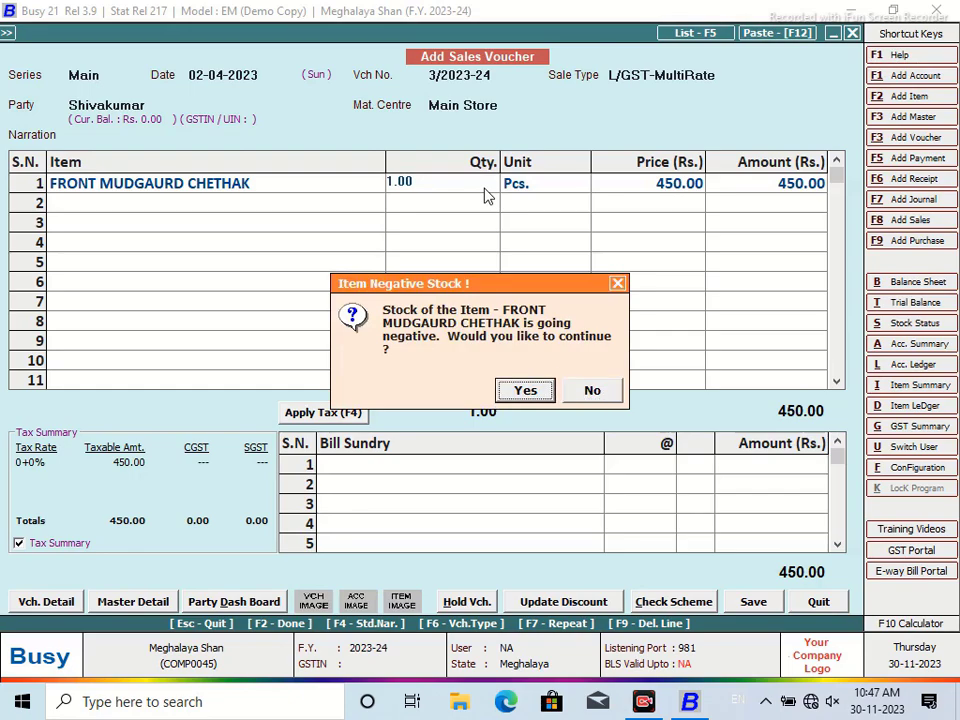
{"action": "key", "text": "Return"}
{"action": "key", "text": "Return"}
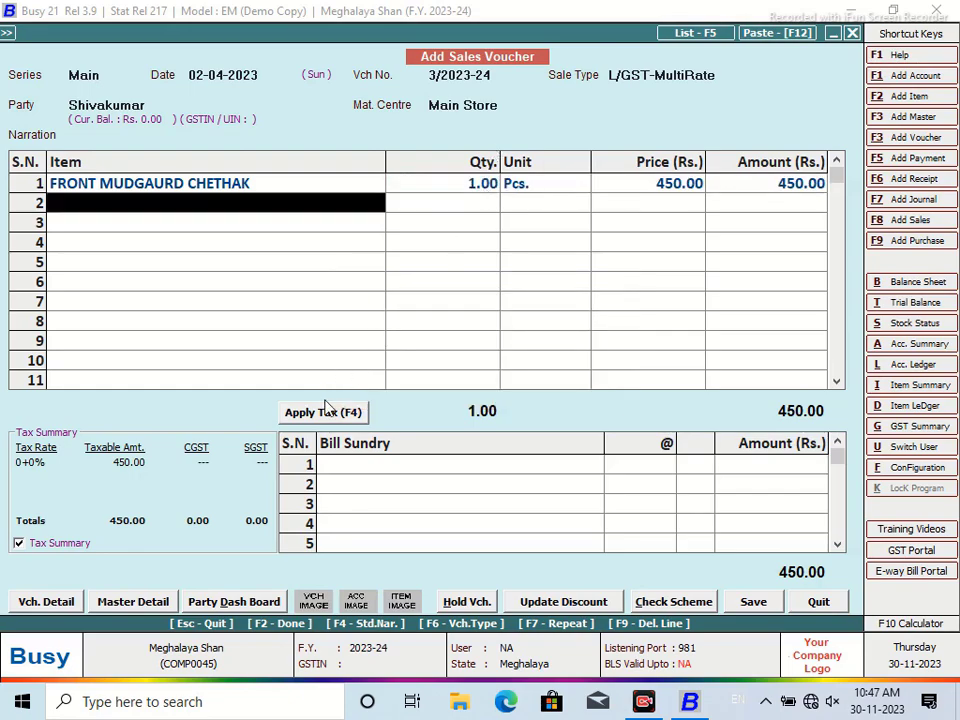
Apply 9% CGST and SGST and save the voucher for 531.00
{"action": "left_click", "coordinate": [320, 412]}
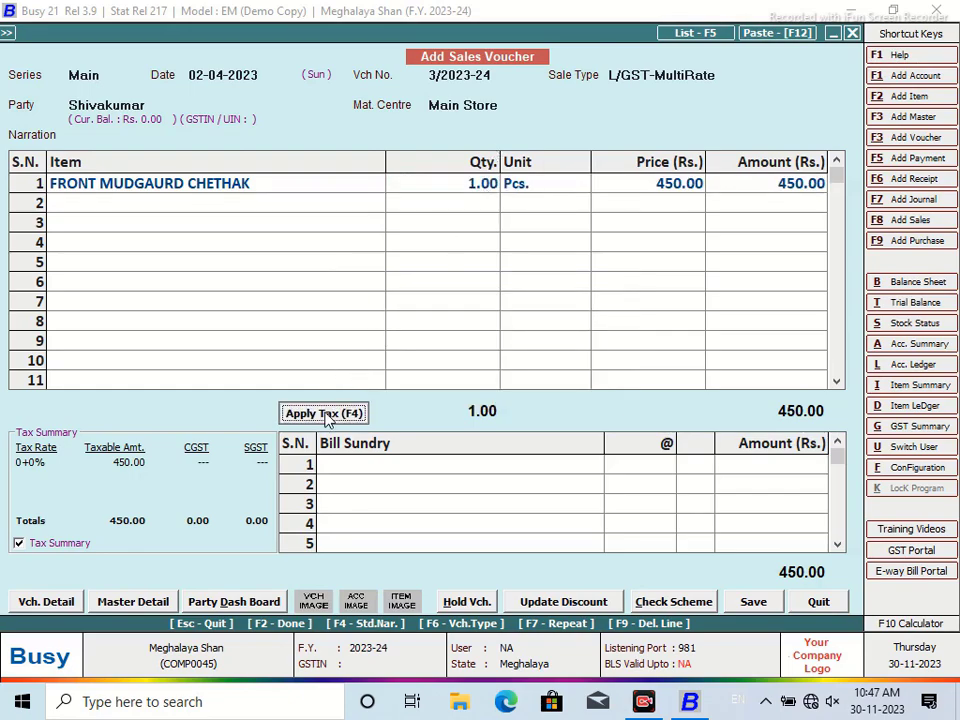
{"action": "left_click", "coordinate": [754, 602]}
{"action": "left_click", "coordinate": [478, 477]}
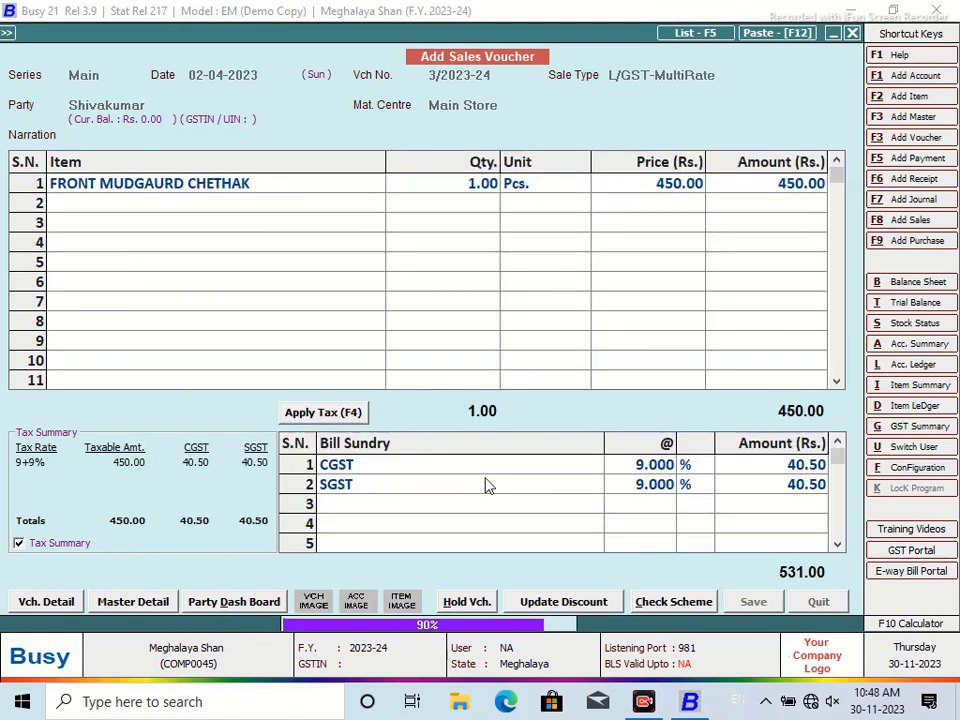
Skip printing, close the blank voucher, and reach Display > Query System > SQL Query
{"action": "left_click", "coordinate": [602, 396]}
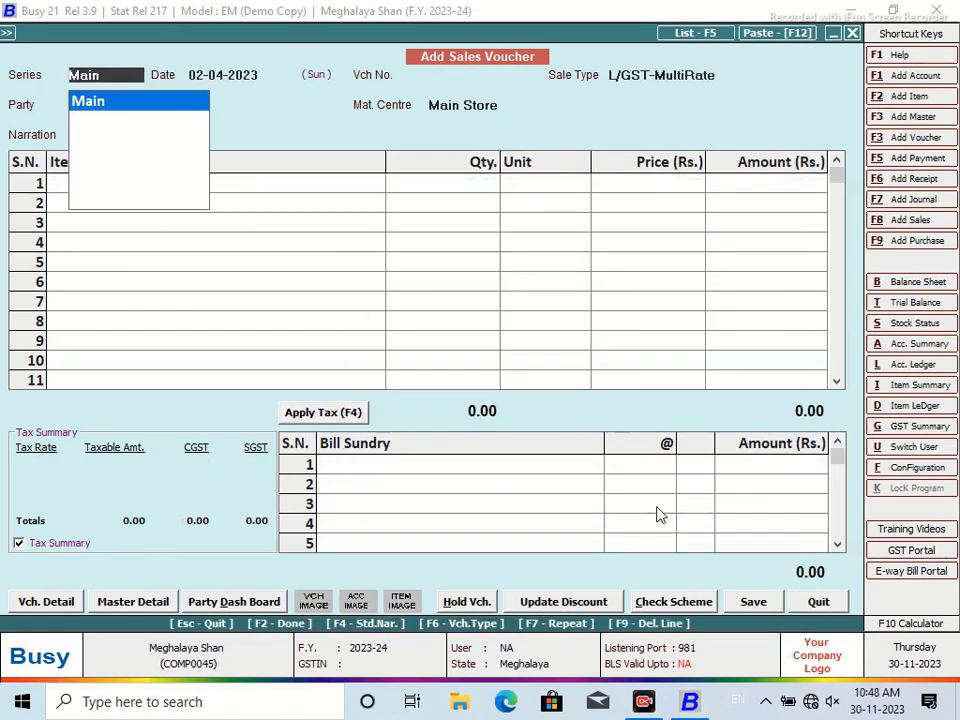
{"action": "left_click", "coordinate": [816, 601]}
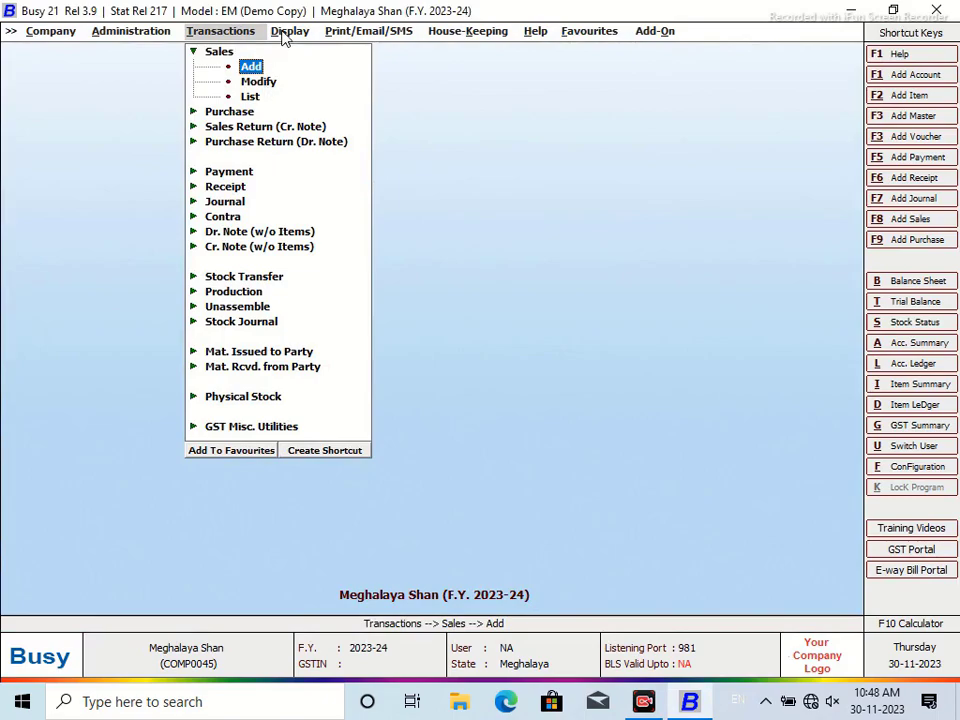
{"action": "left_click", "coordinate": [289, 31]}
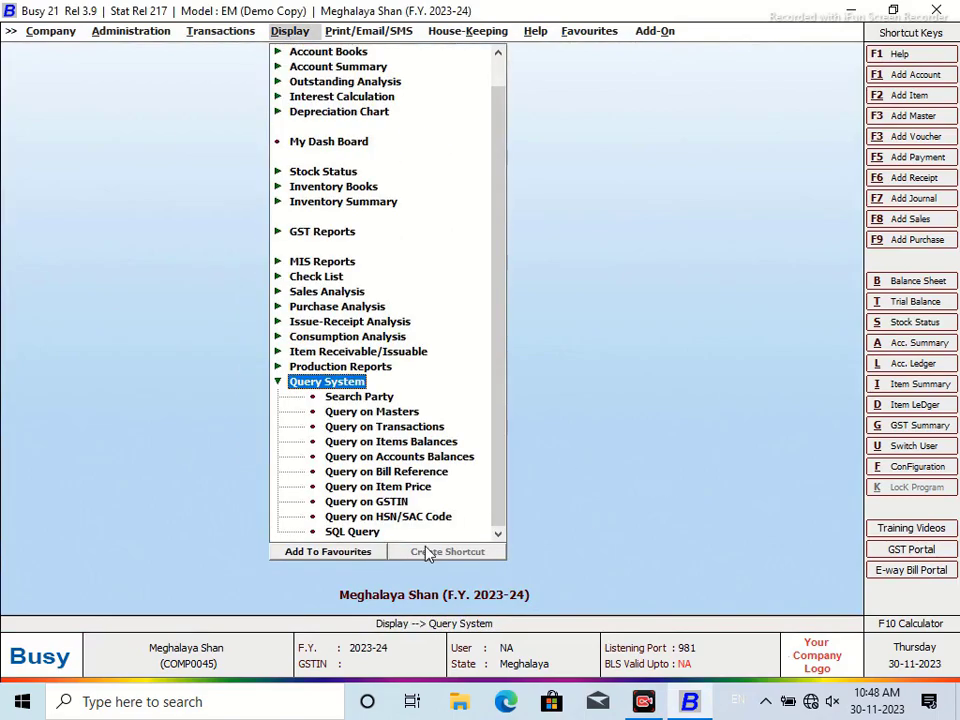
{"action": "key", "text": "End"}
{"action": "key", "text": "Return"}
{"action": "left_click", "coordinate": [491, 572]}
Save SHIFT + CTRL + F2 as the SQL Query shortcut and use it to open the executor
{"action": "left_click", "coordinate": [452, 553]}
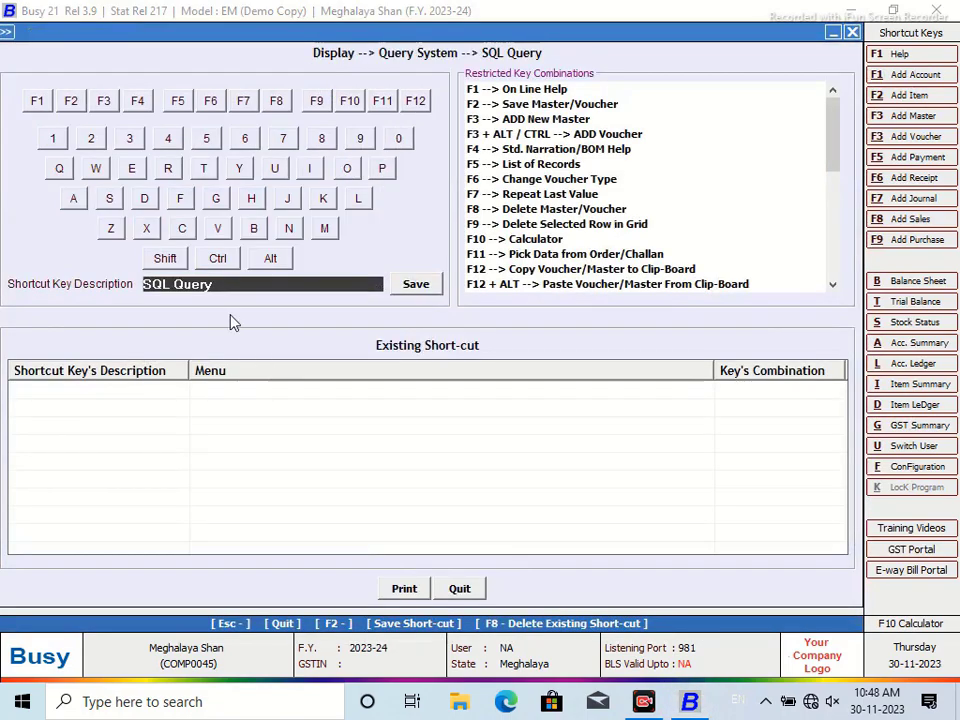
{"action": "left_click", "coordinate": [163, 259]}
{"action": "left_click", "coordinate": [217, 259]}
{"action": "left_click", "coordinate": [71, 101]}
{"action": "left_click", "coordinate": [418, 283]}
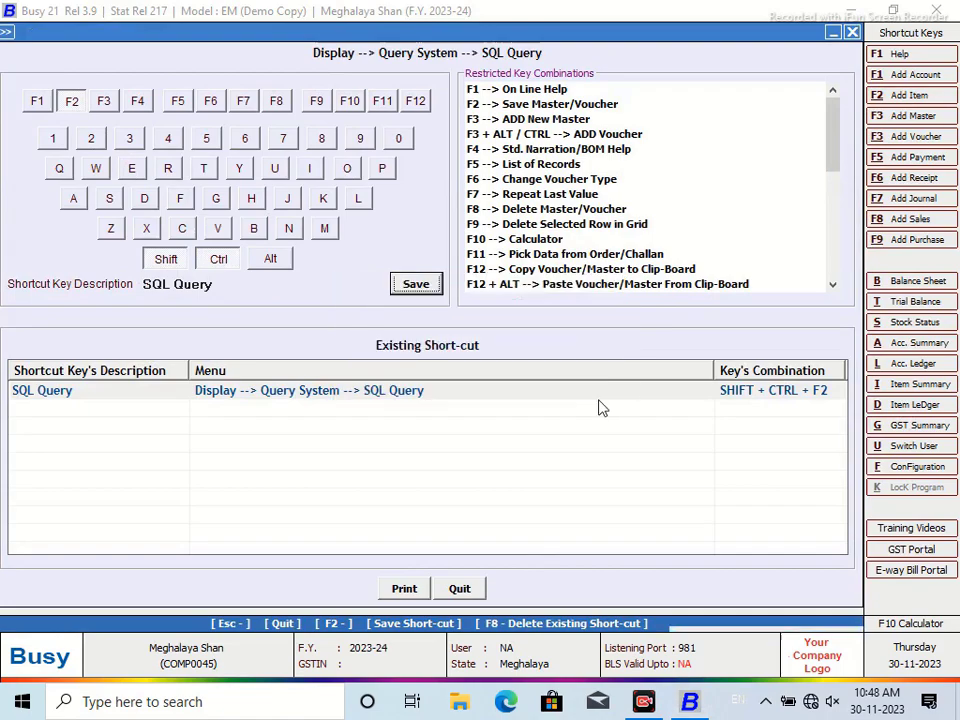
{"action": "left_click", "coordinate": [591, 388]}
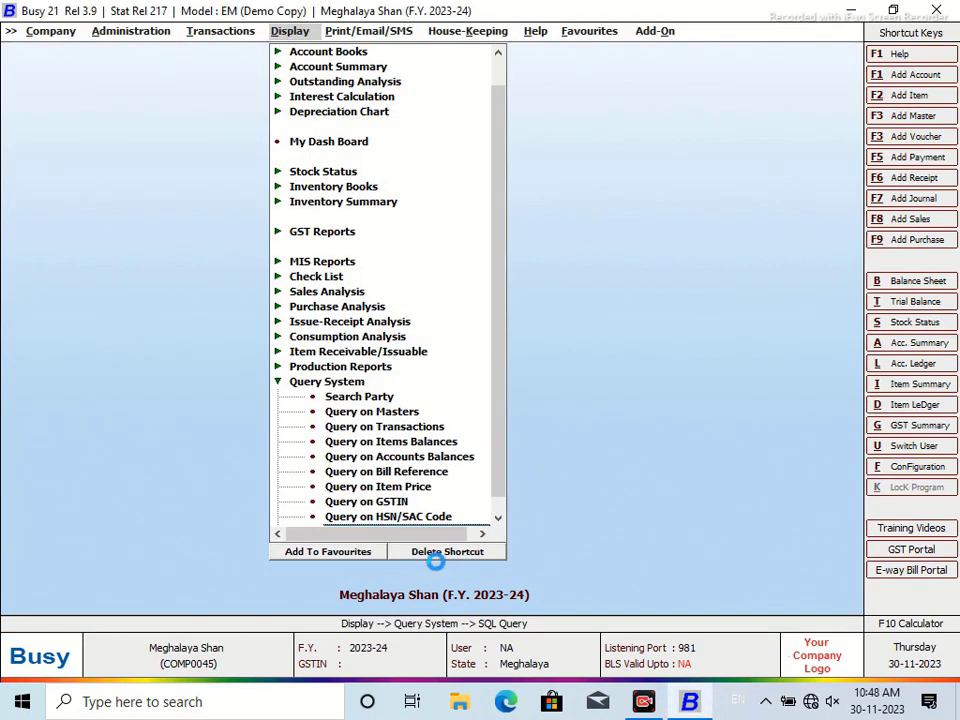
{"action": "key", "text": "ctrl+shift+F2"}
Create a query named SUGAR reading 'Select Tran2.D5 from Tran2'
{"action": "left_click", "coordinate": [405, 100]}
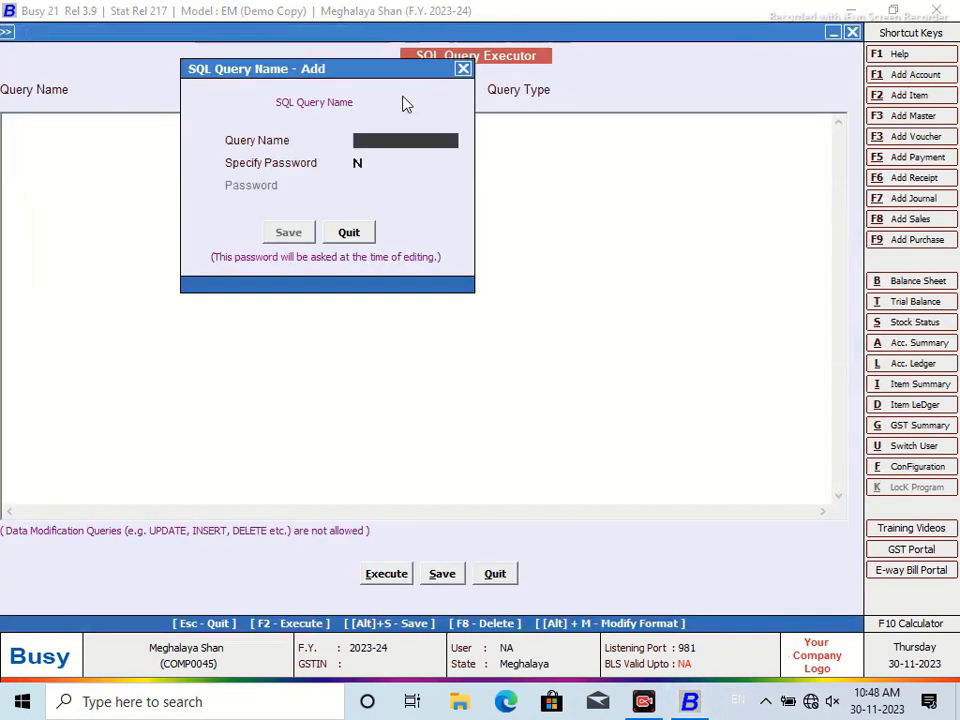
{"action": "type", "text": "SUGAR"}
{"action": "left_click", "coordinate": [306, 231]}
{"action": "left_click", "coordinate": [152, 143]}
{"action": "type", "text": "Selec"}
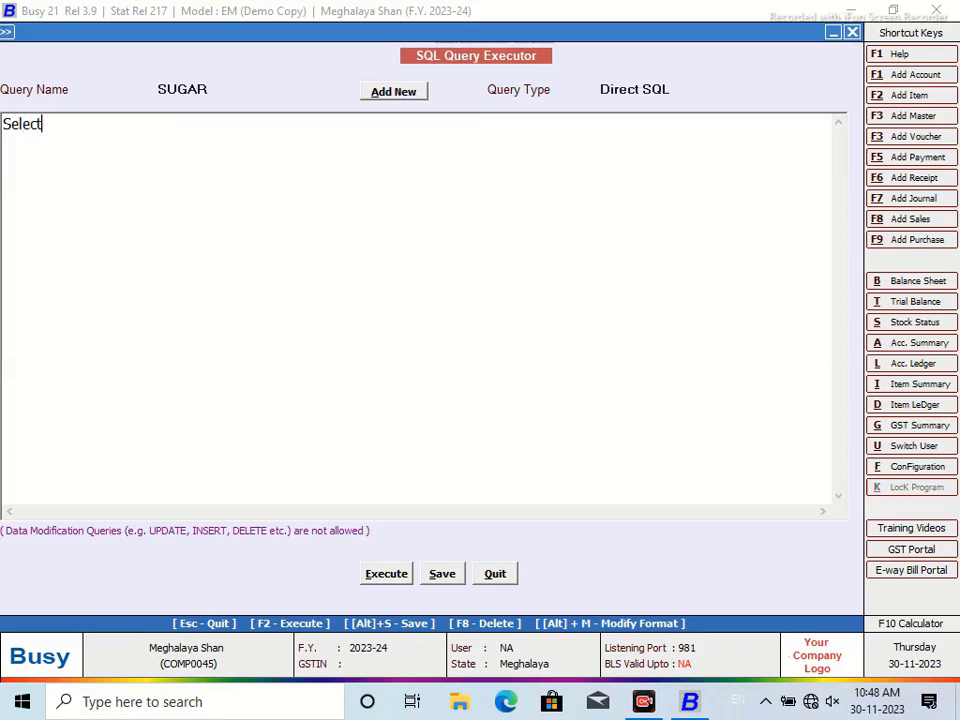
{"action": "type", "text": "t"}
{"action": "key", "text": "Return"}
{"action": "type", "text": "Tran2.Maste"}
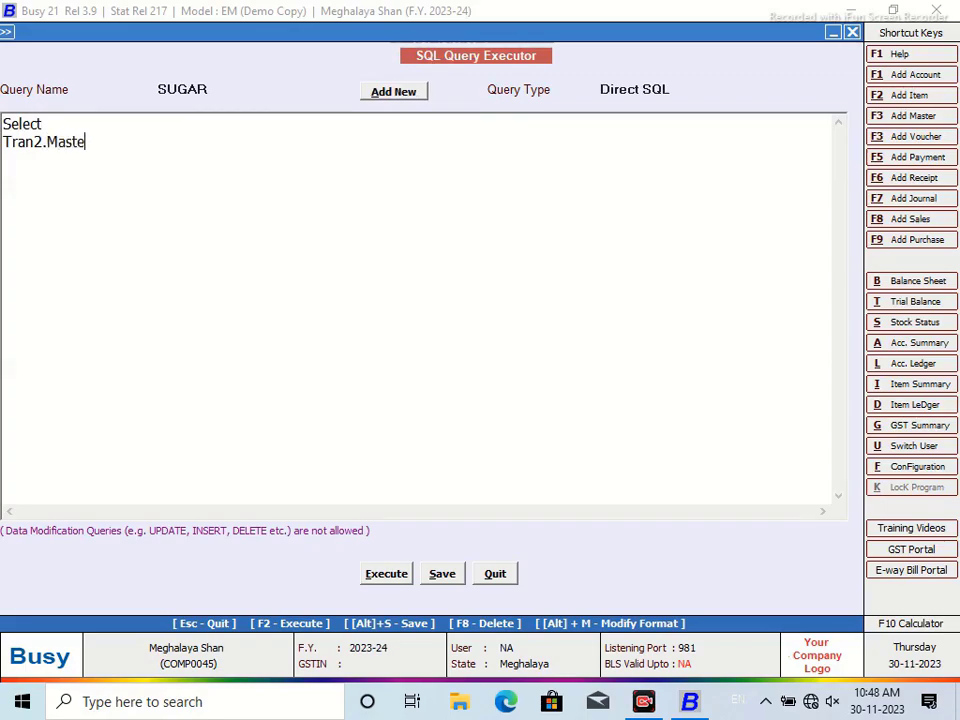
{"action": "key", "text": "BackSpace"}
{"action": "key", "text": "BackSpace"}
{"action": "key", "text": "BackSpace"}
{"action": "key", "text": "BackSpace"}
{"action": "key", "text": "BackSpace"}
{"action": "key", "text": "BackSpace"}
{"action": "type", "text": "D5"}
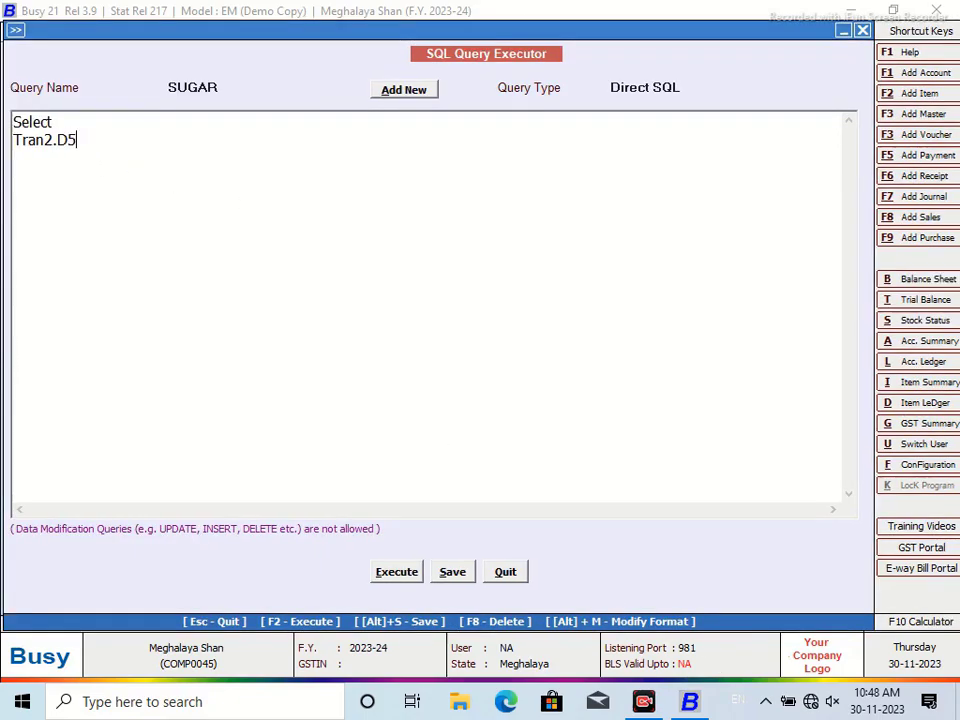
{"action": "key", "text": "Return"}
{"action": "type", "text": "FROM"}
{"action": "key", "text": "BackSpace"}
{"action": "key", "text": "BackSpace"}
{"action": "key", "text": "BackSpace"}
{"action": "key", "text": "BackSpace"}
{"action": "type", "text": "FROM"}
{"action": "key", "text": "BackSpace"}
{"action": "key", "text": "BackSpace"}
{"action": "key", "text": "BackSpace"}
{"action": "key", "text": "BackSpace"}
{"action": "key", "text": "BackSpace"}
{"action": "type", "text": "from Tran2"}
Filter on VchType=9, RecType=2 and D4=0, then run it to get D5 of 50.00
{"action": "key", "text": "Return"}
{"action": "type", "text": "Where Tran2."}
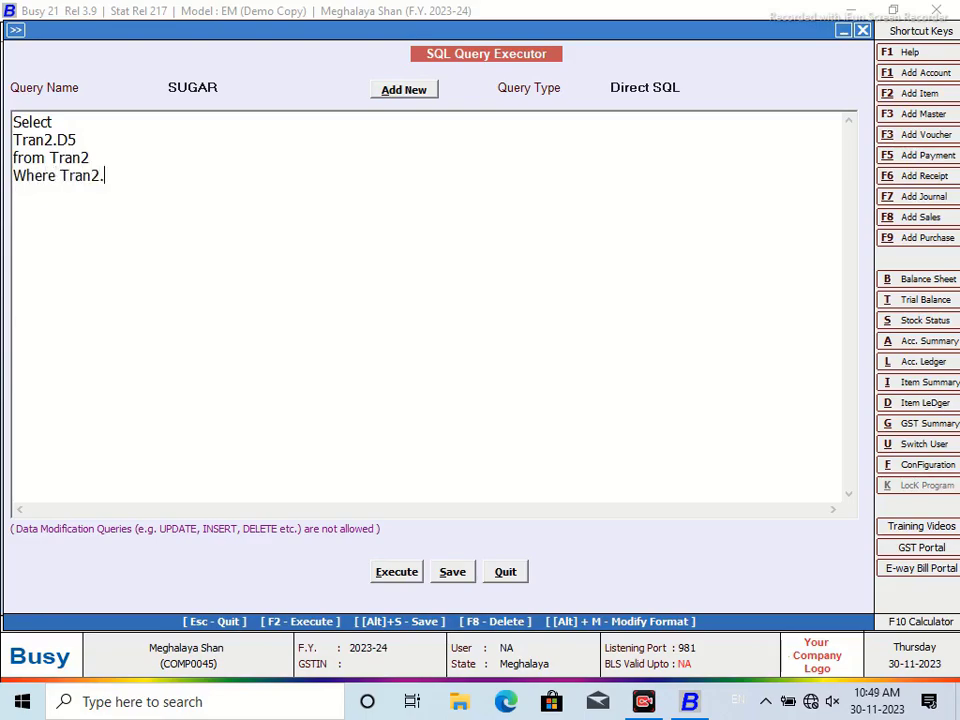
{"action": "type", "text": "VchType=9 and Tran"}
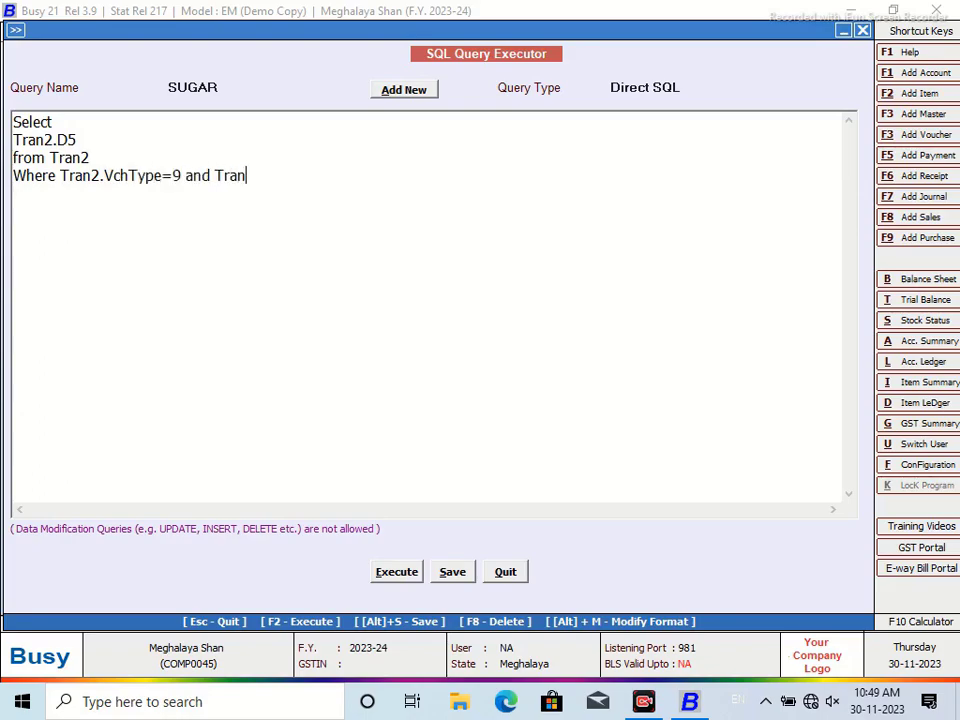
{"action": "type", "text": "2.MasterCo"}
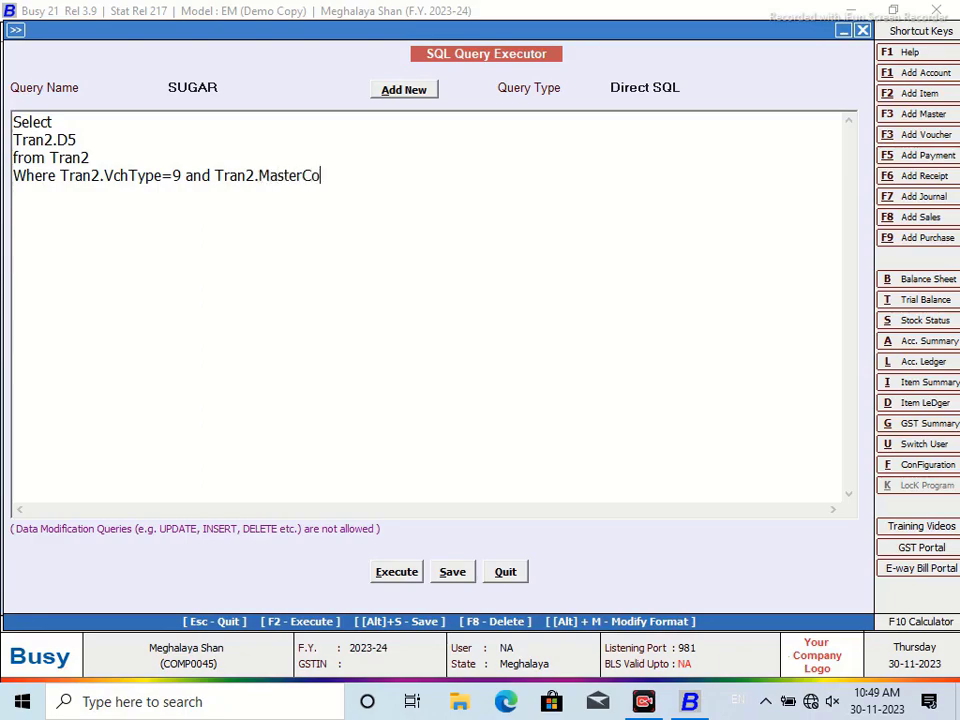
{"action": "type", "text": "de======="}
{"action": "key", "text": "BackSpace"}
{"action": "key", "text": "BackSpace"}
{"action": "key", "text": "BackSpace"}
{"action": "key", "text": "BackSpace"}
{"action": "key", "text": "BackSpace"}
{"action": "key", "text": "BackSpace"}
{"action": "key", "text": "BackSpace"}
{"action": "key", "text": "BackSpace"}
{"action": "key", "text": "BackSpace"}
{"action": "key", "text": "BackSpace"}
{"action": "key", "text": "BackSpace"}
{"action": "key", "text": "BackSpace"}
{"action": "key", "text": "BackSpace"}
{"action": "key", "text": "BackSpace"}
{"action": "key", "text": "BackSpace"}
{"action": "key", "text": "BackSpace"}
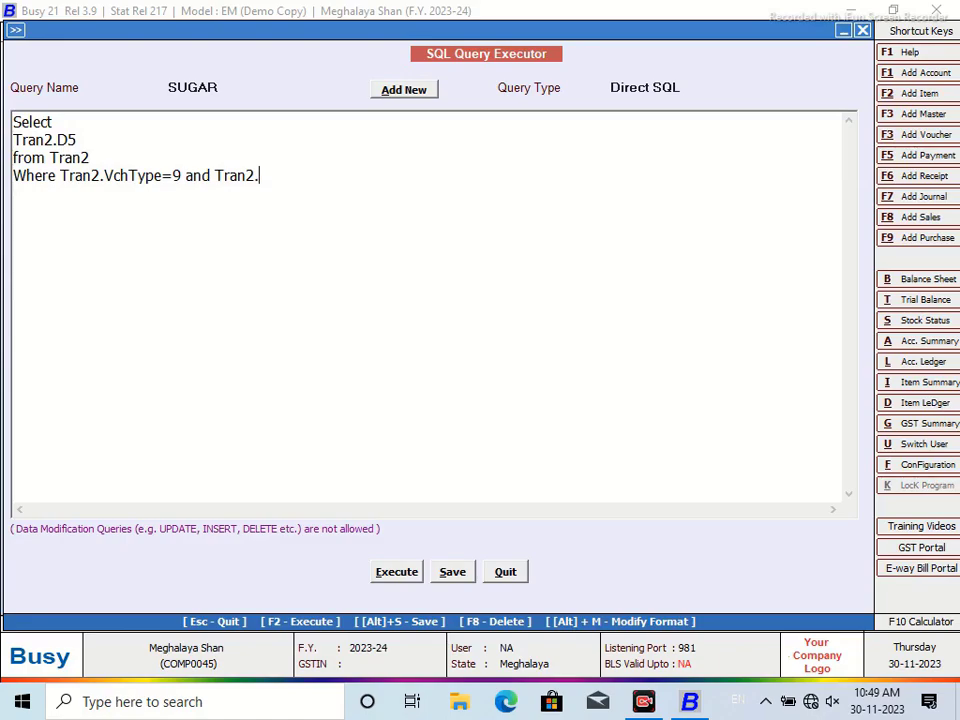
{"action": "type", "text": "RecType=2"}
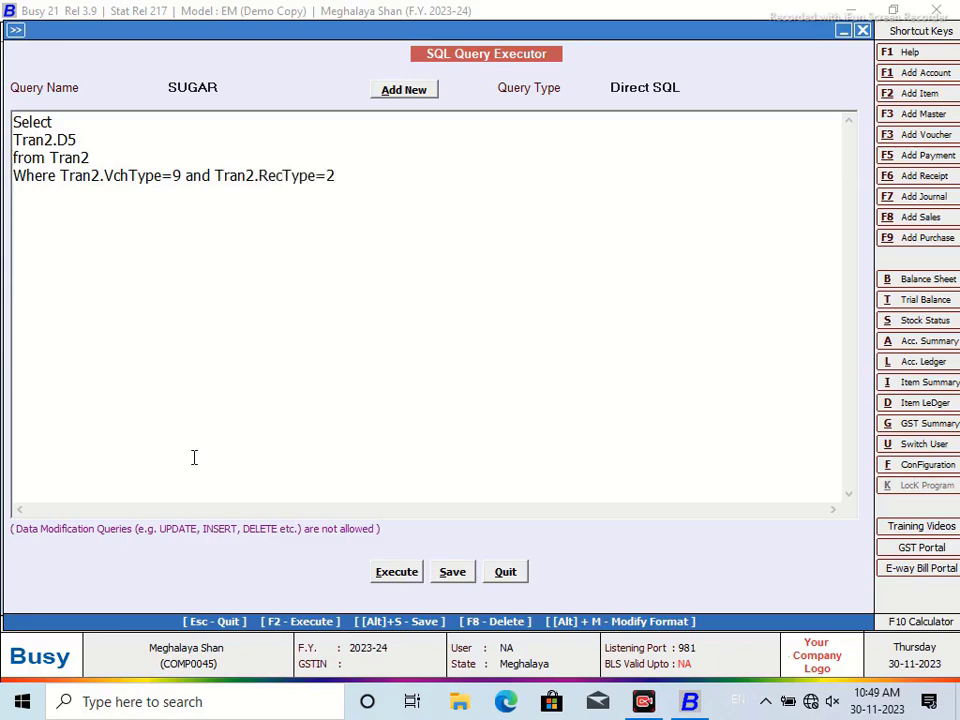
{"action": "type", "text": " and Tran2.D4="}
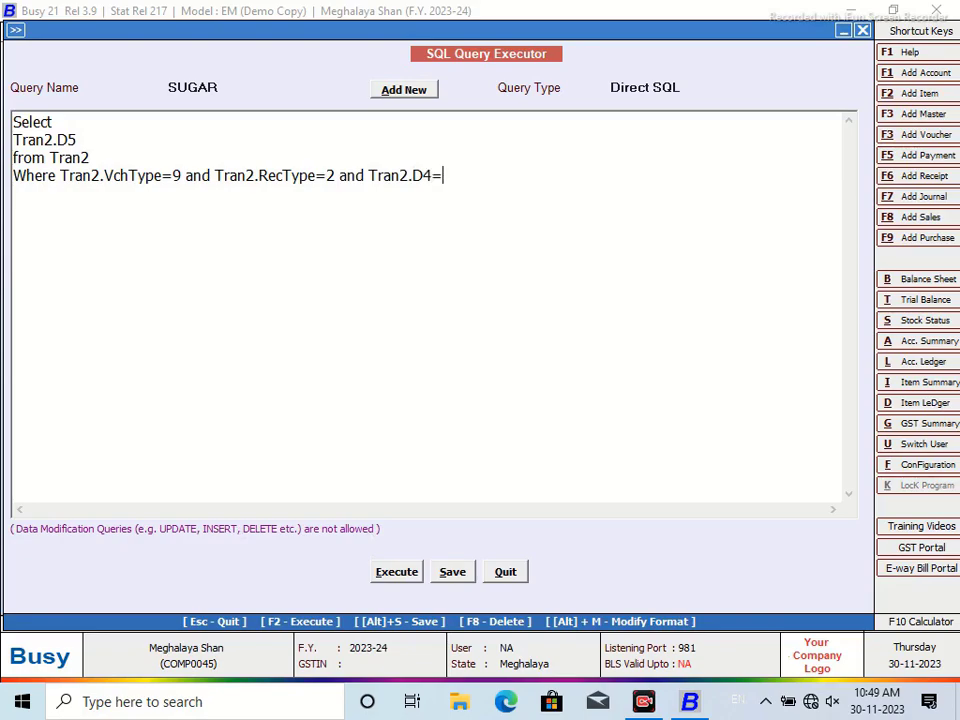
{"action": "type", "text": "9"}
{"action": "key", "text": "BackSpace"}
{"action": "type", "text": "0"}
{"action": "left_click", "coordinate": [390, 573]}
{"action": "left_click", "coordinate": [589, 386]}
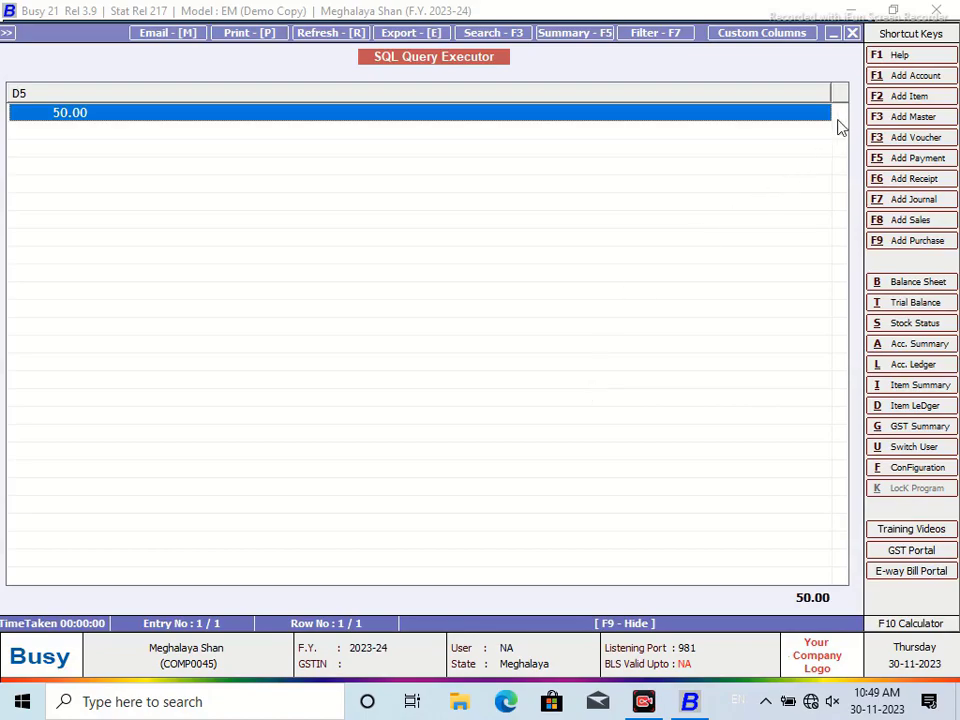
{"action": "left_click_drag", "start_coordinate": [833, 90], "coordinate": [180, 168]}
{"action": "left_click", "coordinate": [852, 33]}
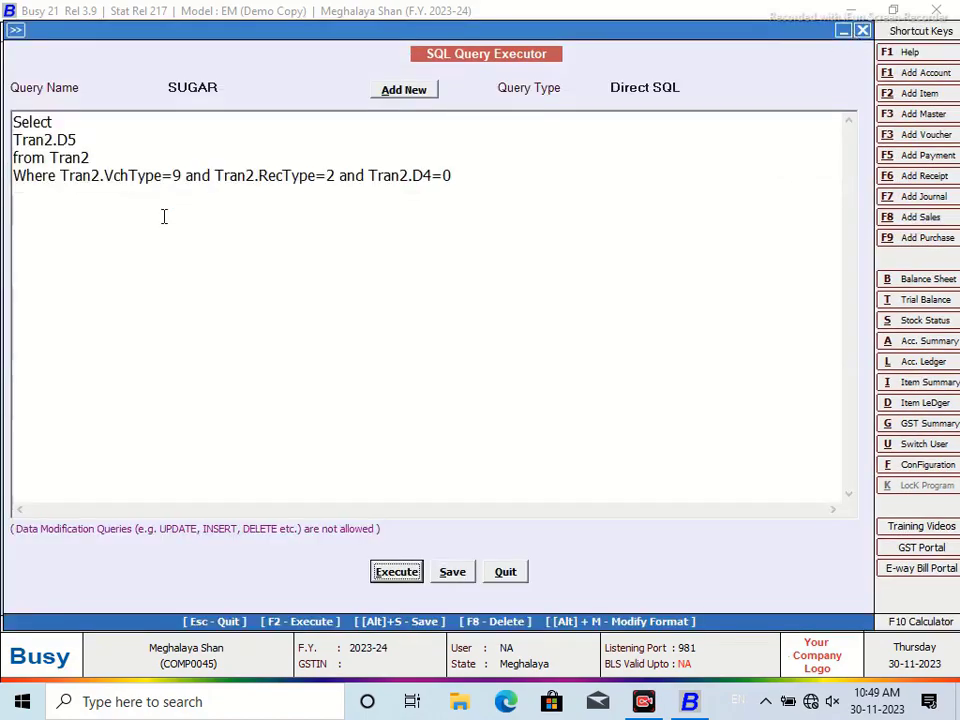
{"action": "left_click", "coordinate": [61, 178]}
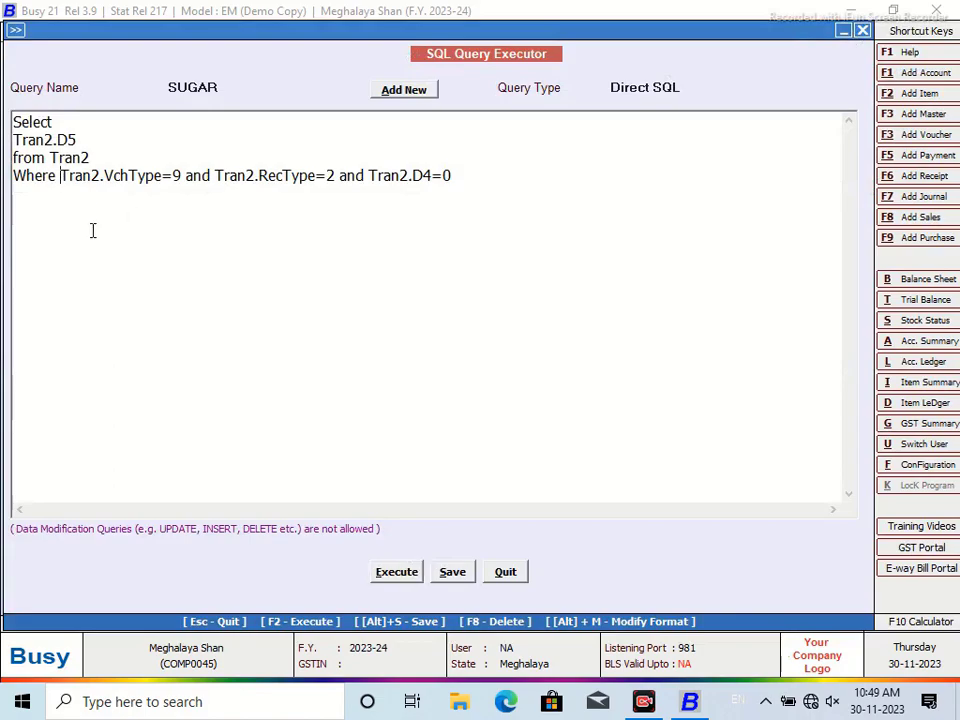
{"action": "key", "text": "Return"}
{"action": "type", "text": "and"}
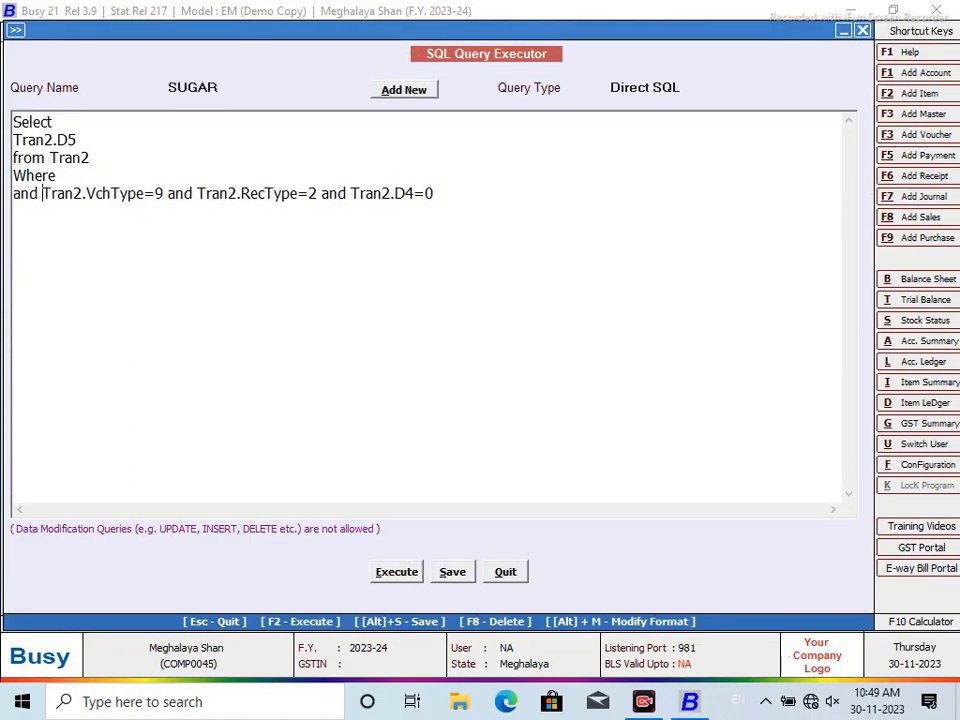
{"action": "left_click", "coordinate": [110, 172]}
{"action": "type", "text": "T"}
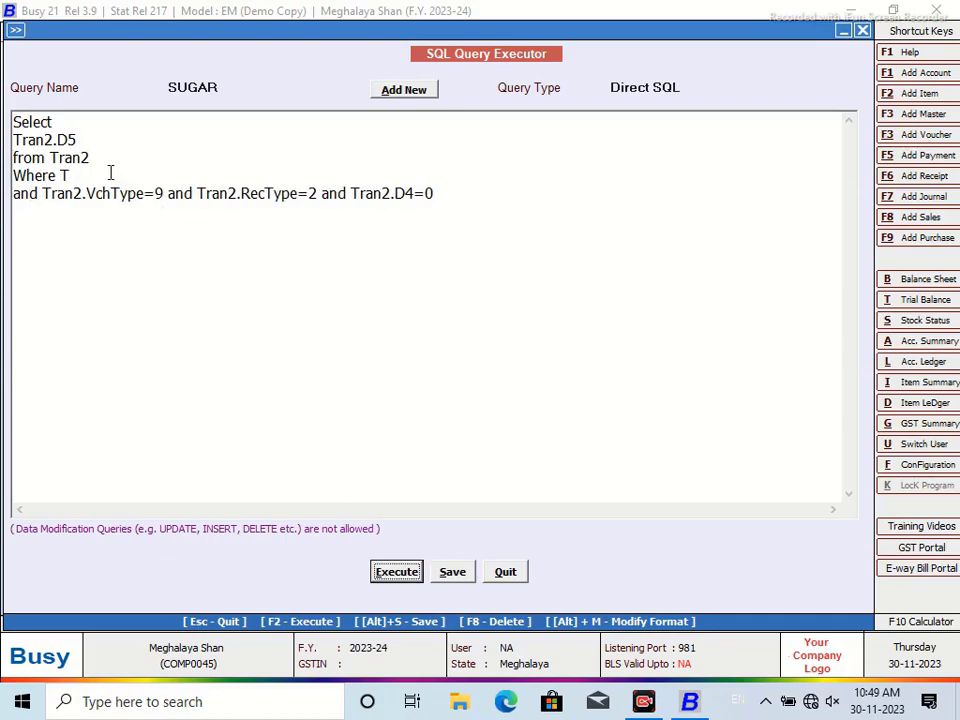
{"action": "type", "text": "ra"}
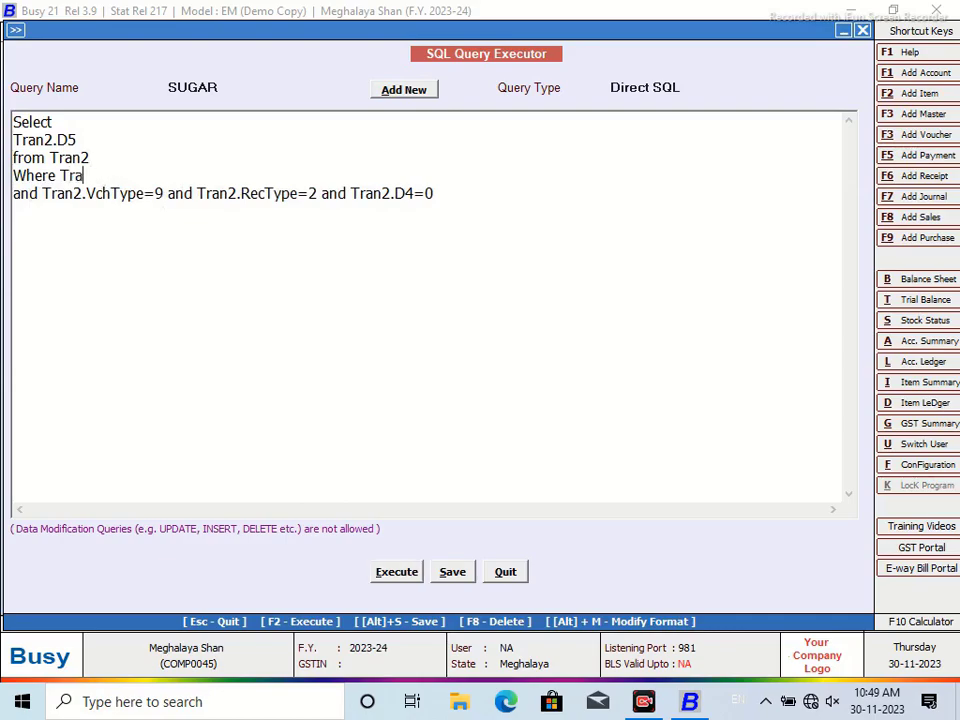
{"action": "type", "text": "n2.VchCode"}
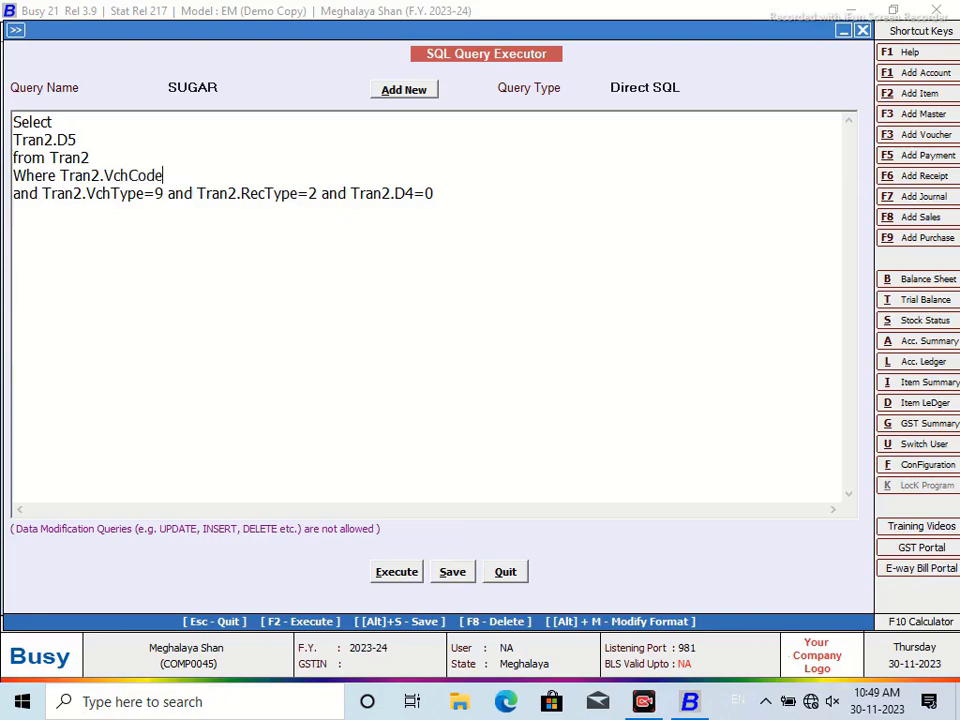
{"action": "type", "text": "=@P1@"}
Set the query type to Custom Column, save SUGAR, and close the editor
{"action": "left_click", "coordinate": [692, 88]}
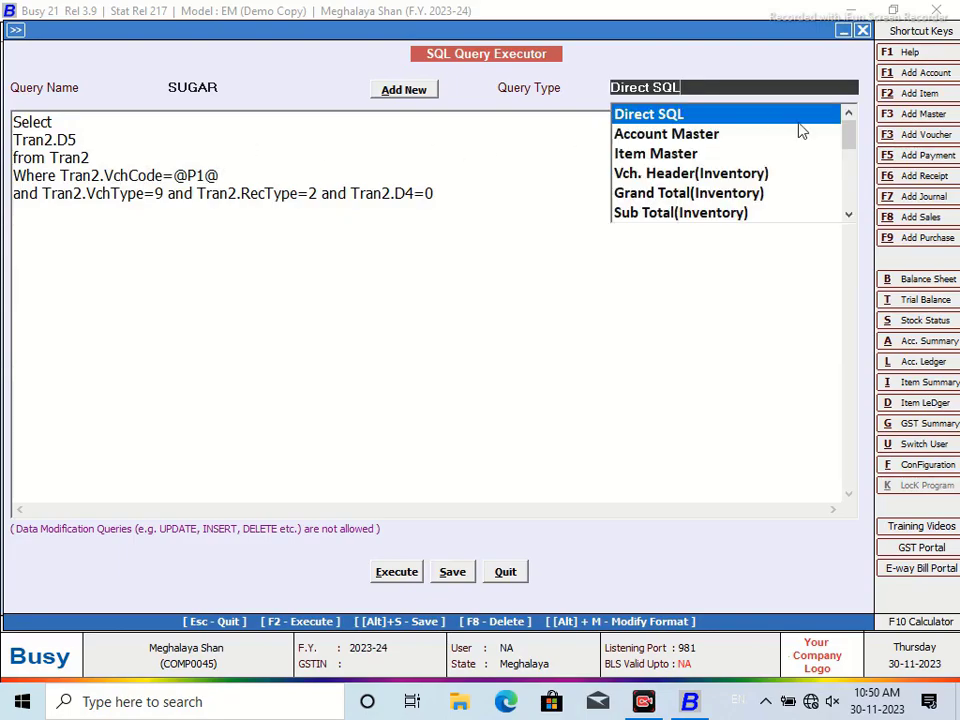
{"action": "left_click_drag", "start_coordinate": [849, 133], "coordinate": [840, 206]}
{"action": "left_click", "coordinate": [690, 213]}
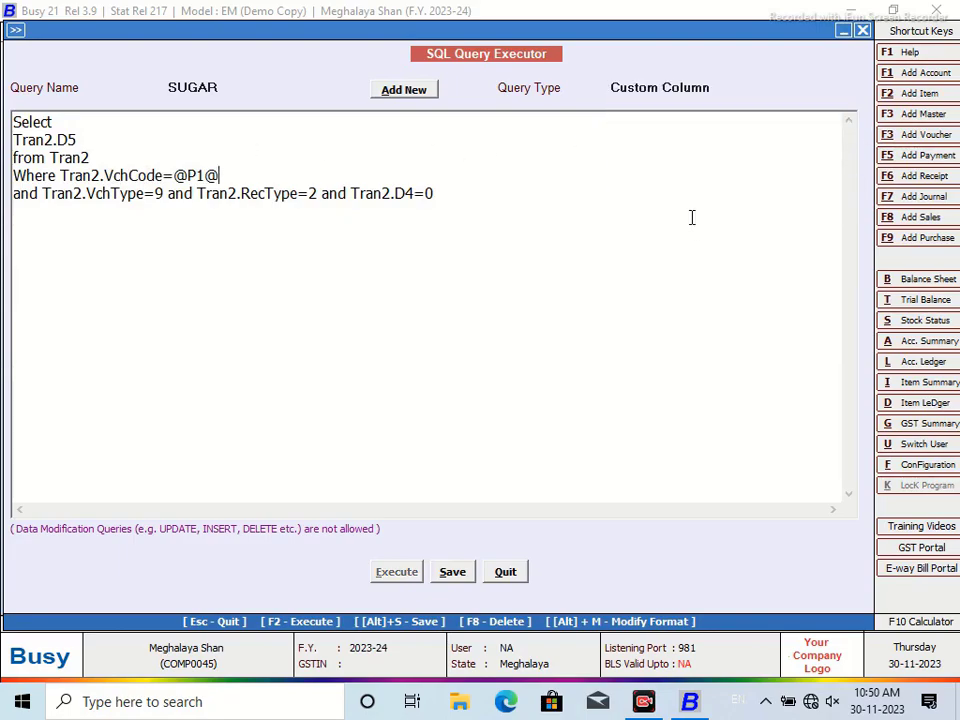
{"action": "left_click", "coordinate": [455, 574]}
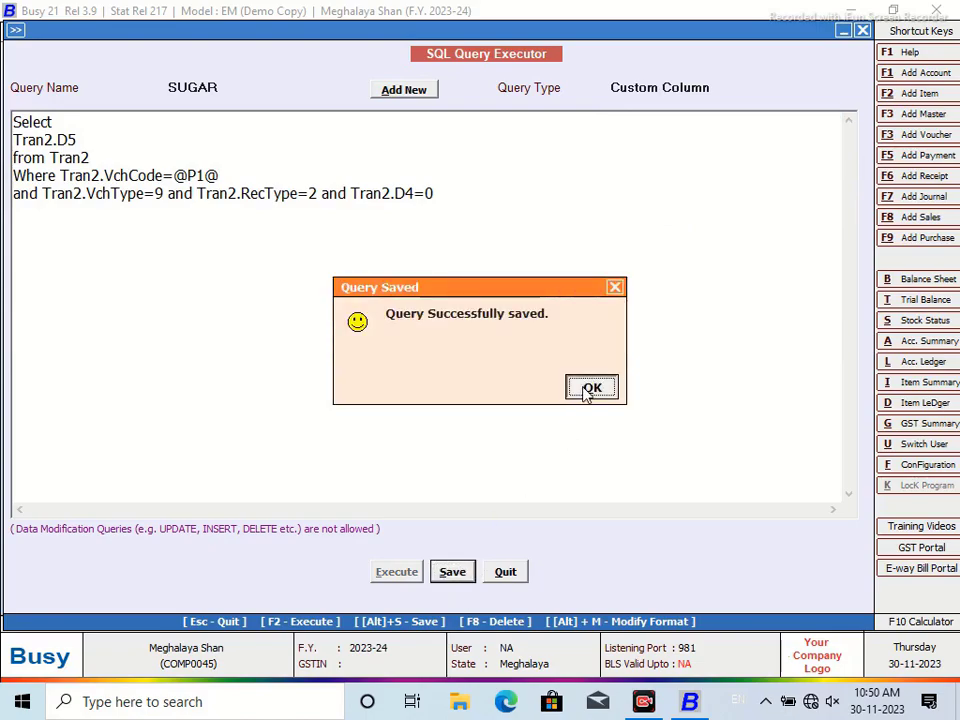
{"action": "left_click", "coordinate": [590, 389]}
{"action": "left_click", "coordinate": [508, 572]}
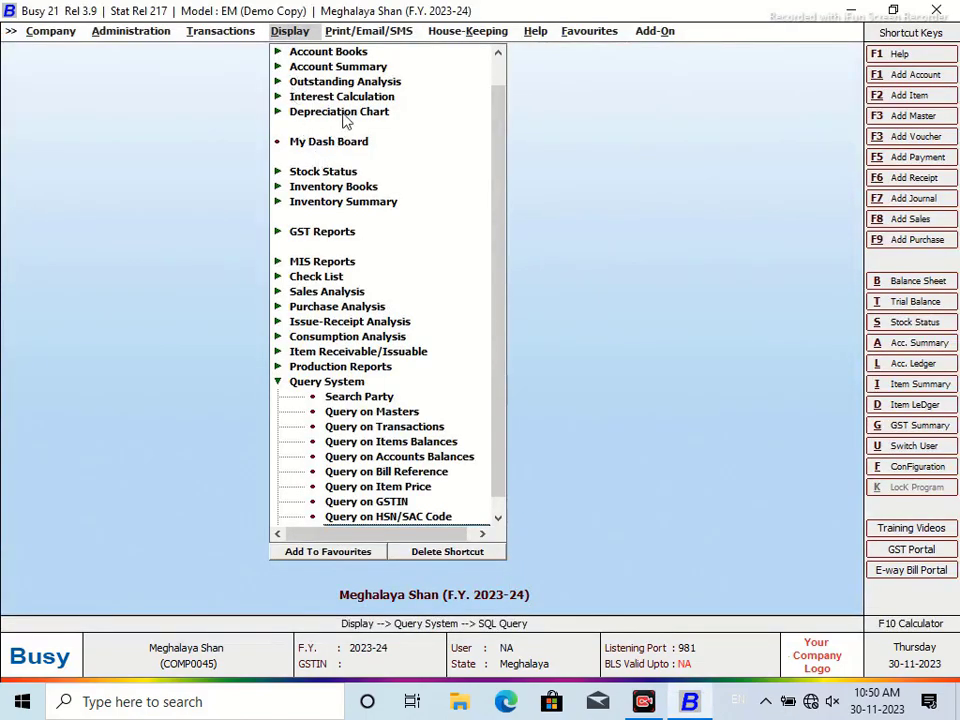
Open the standard Sales Register report for All Sale Type
{"action": "left_click", "coordinate": [347, 55]}
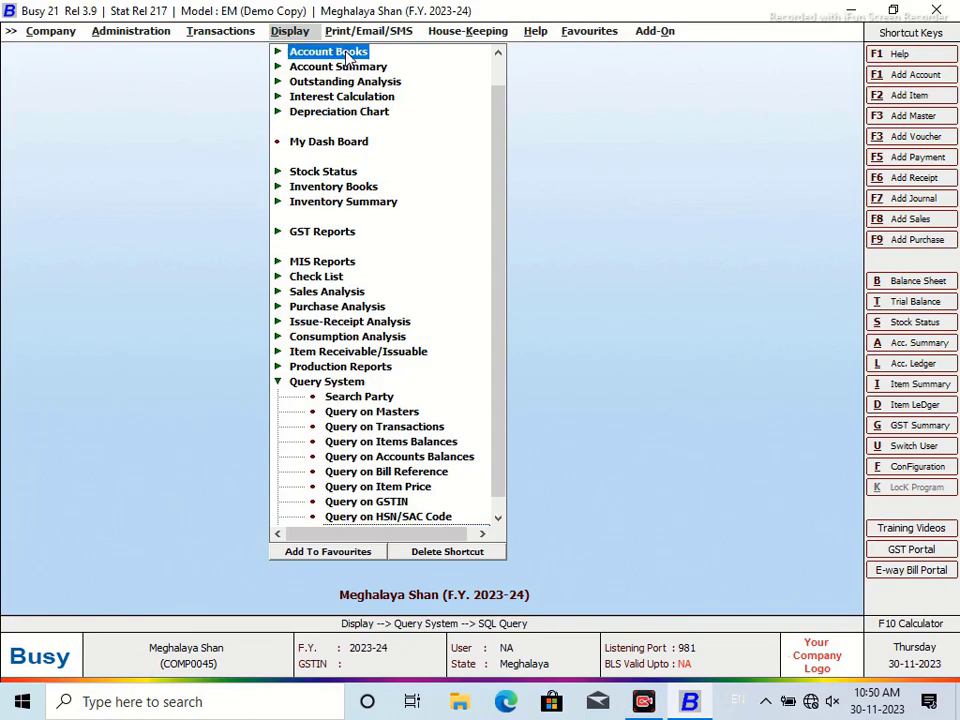
{"action": "left_click", "coordinate": [347, 55]}
{"action": "double_click", "coordinate": [458, 113]}
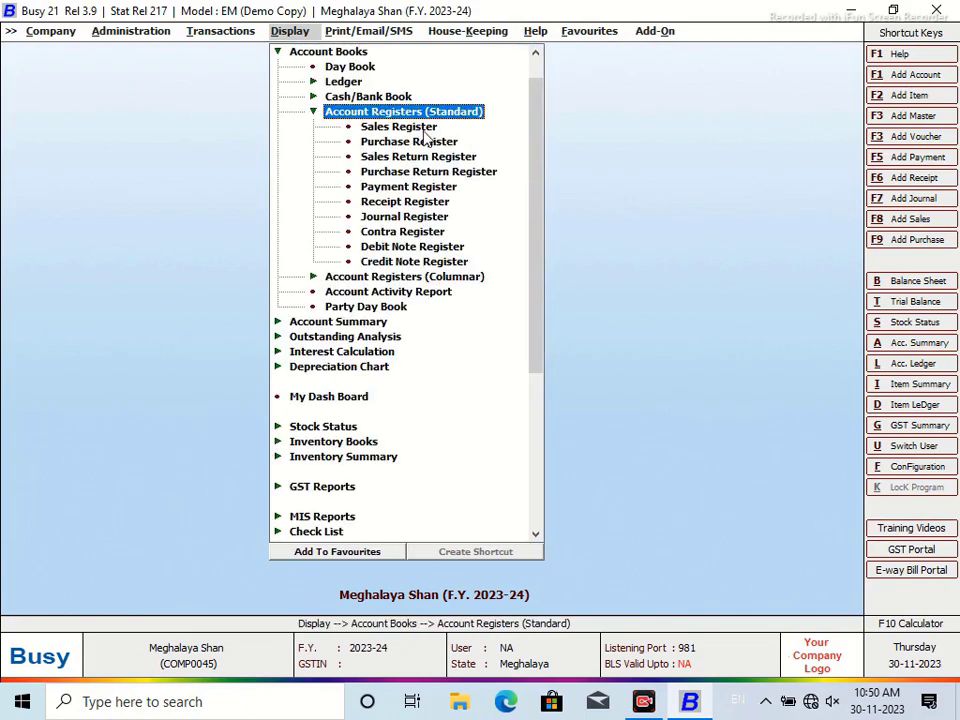
{"action": "double_click", "coordinate": [424, 128]}
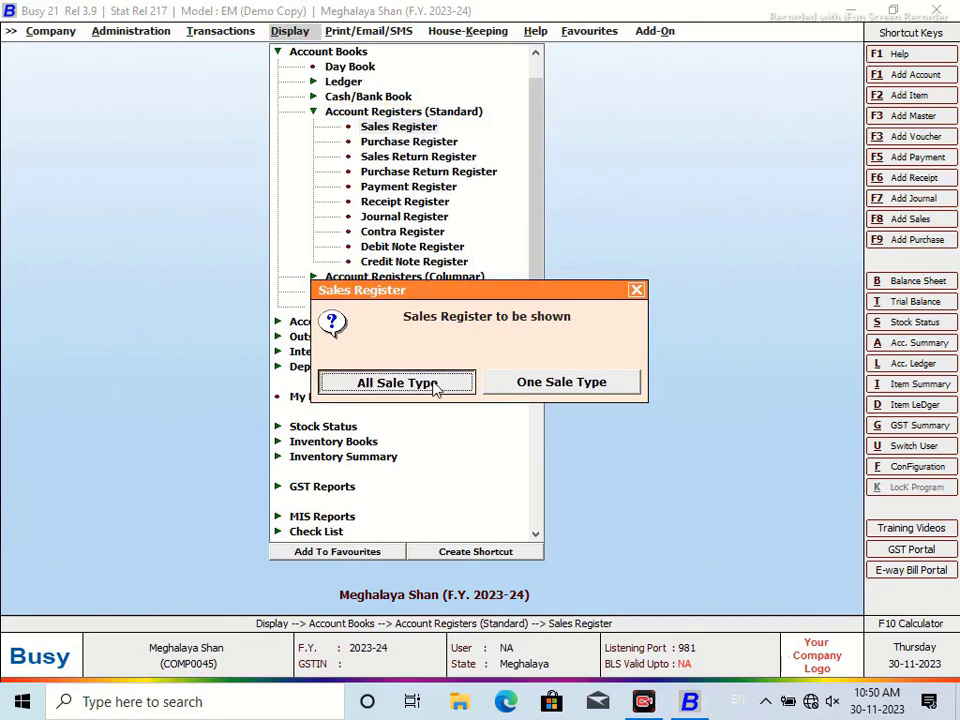
{"action": "left_click", "coordinate": [435, 388]}
{"action": "left_click", "coordinate": [467, 365]}
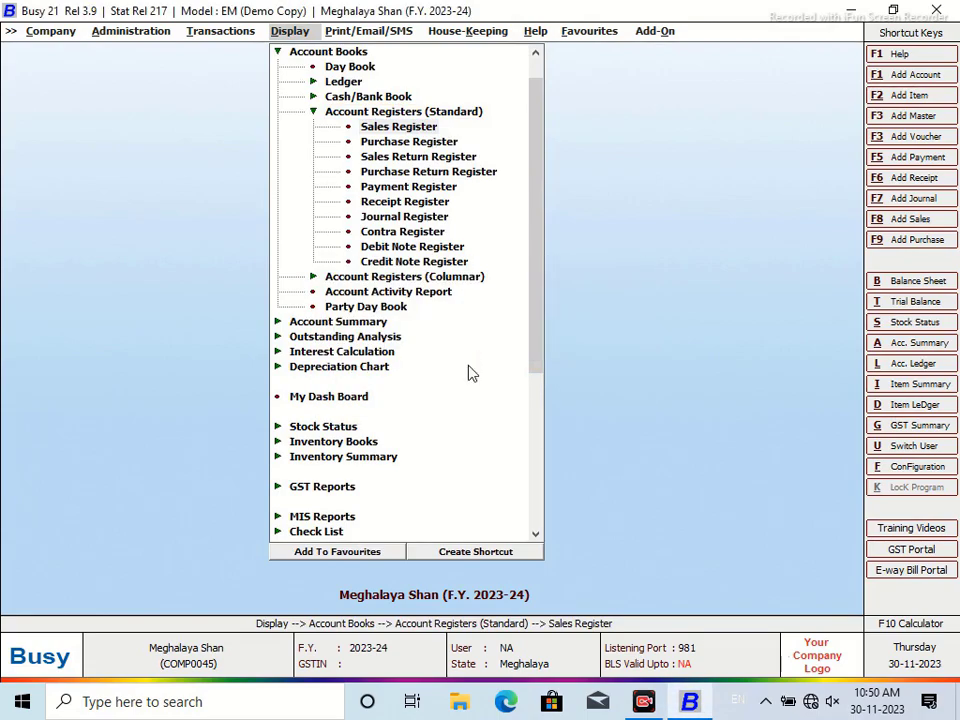
Set the period 01-04-2023 to 30-04-2023 and generate the register showing vouchers 1–3
{"action": "key", "text": "Return"}
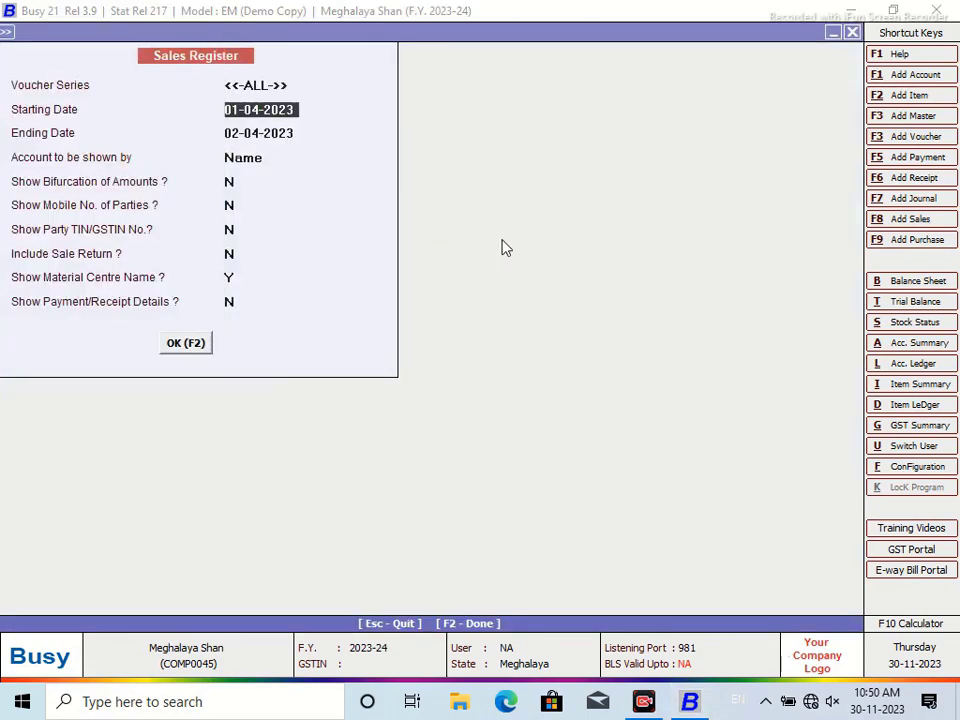
{"action": "key", "text": "Return"}
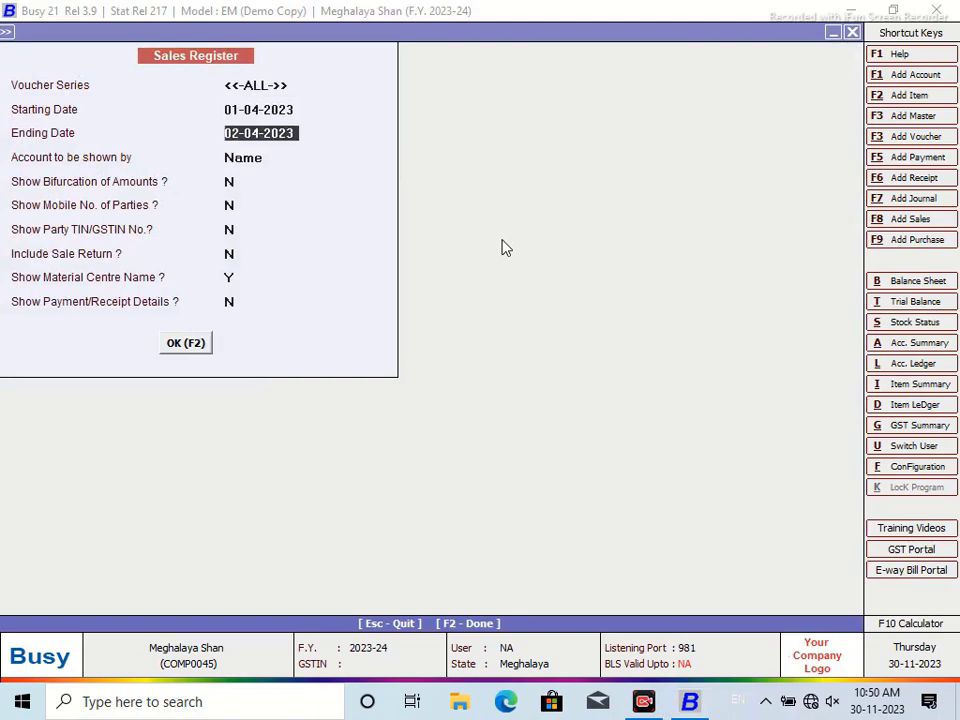
{"action": "type", "text": "30/4"}
{"action": "key", "text": "Return"}
{"action": "left_click", "coordinate": [186, 342]}
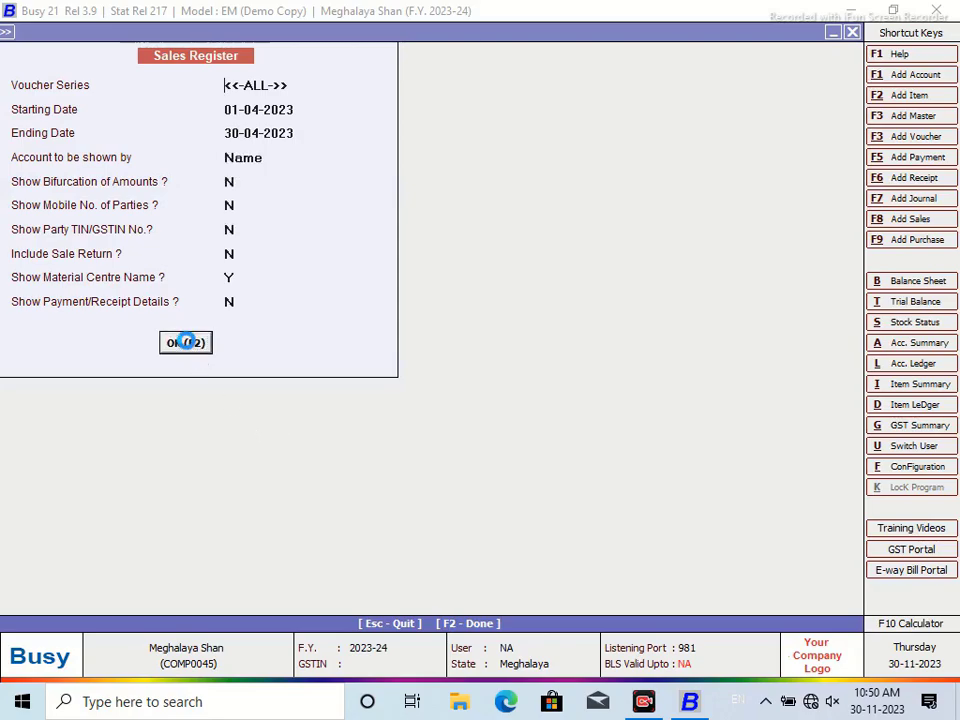
{"action": "left_click_drag", "start_coordinate": [611, 576], "coordinate": [748, 585]}
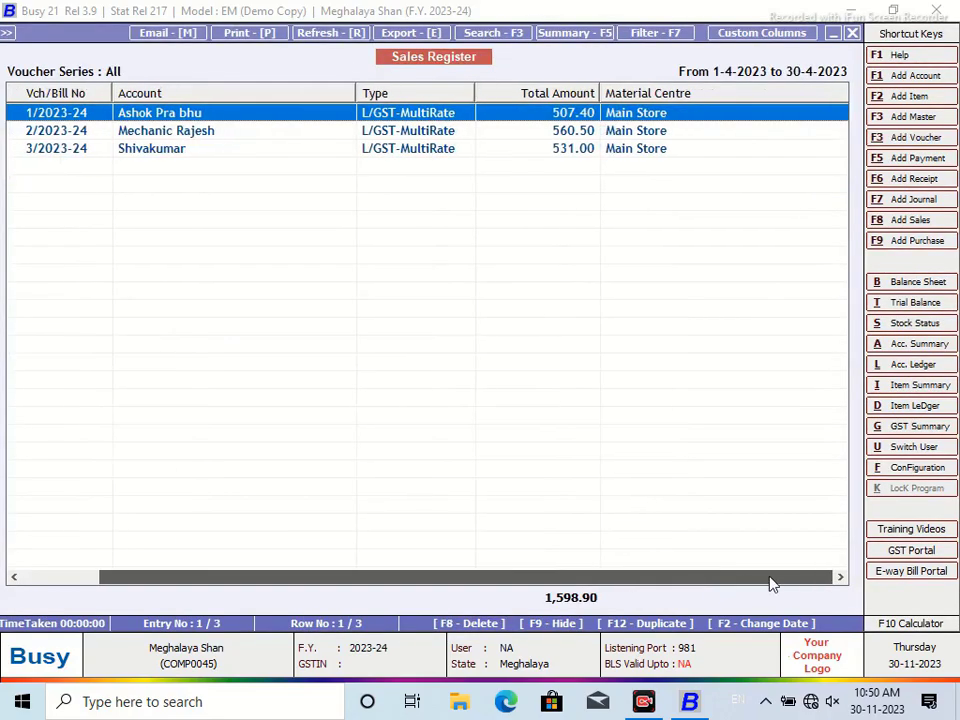
Create custom column format 'NEW DESIGN' and add a new column headed 'Freight'
{"action": "left_click", "coordinate": [750, 36]}
{"action": "type", "text": "N"}
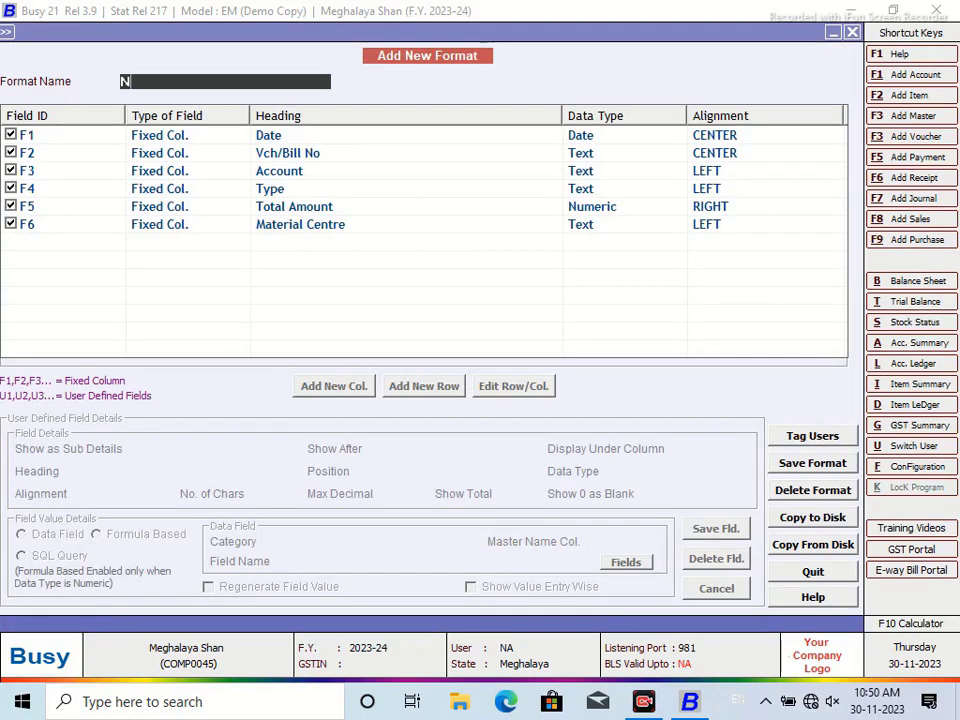
{"action": "type", "text": "EW DESIGN"}
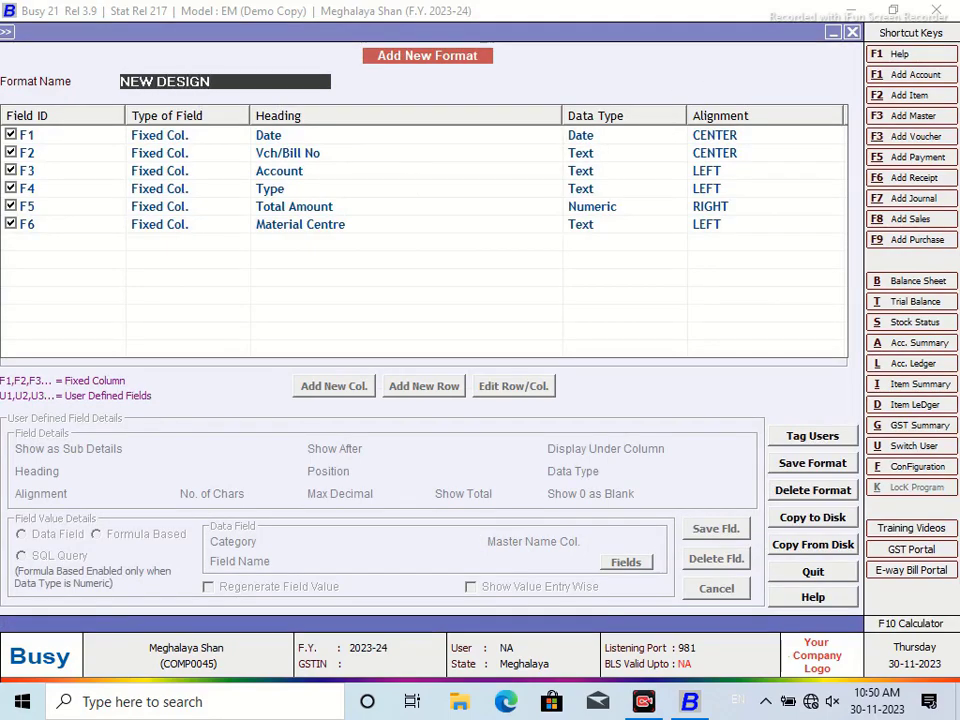
{"action": "key", "text": "Return"}
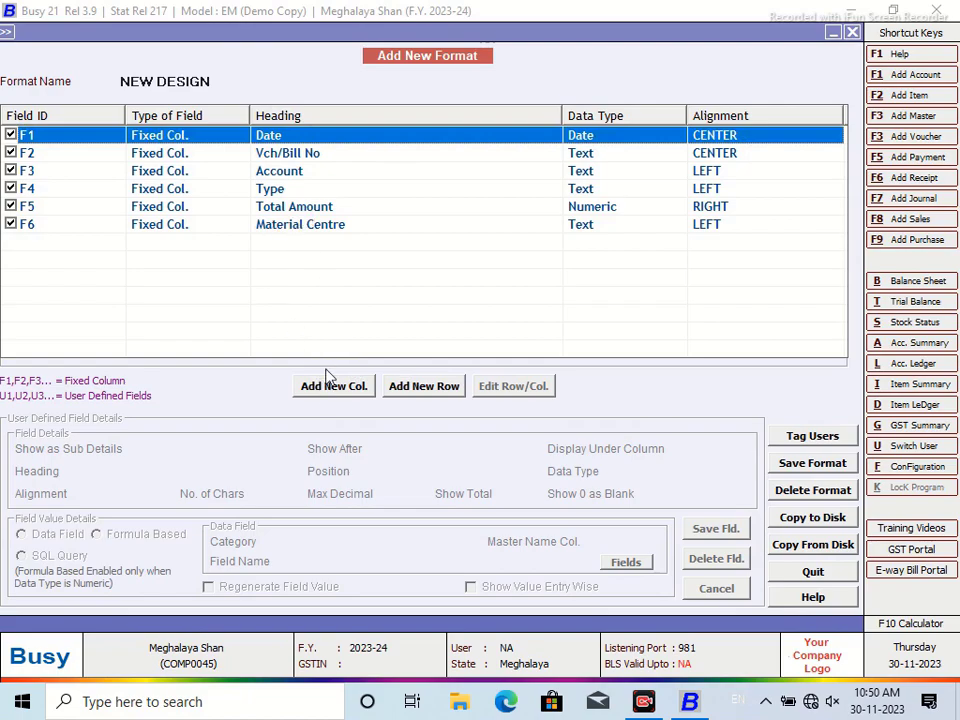
{"action": "left_click", "coordinate": [325, 388]}
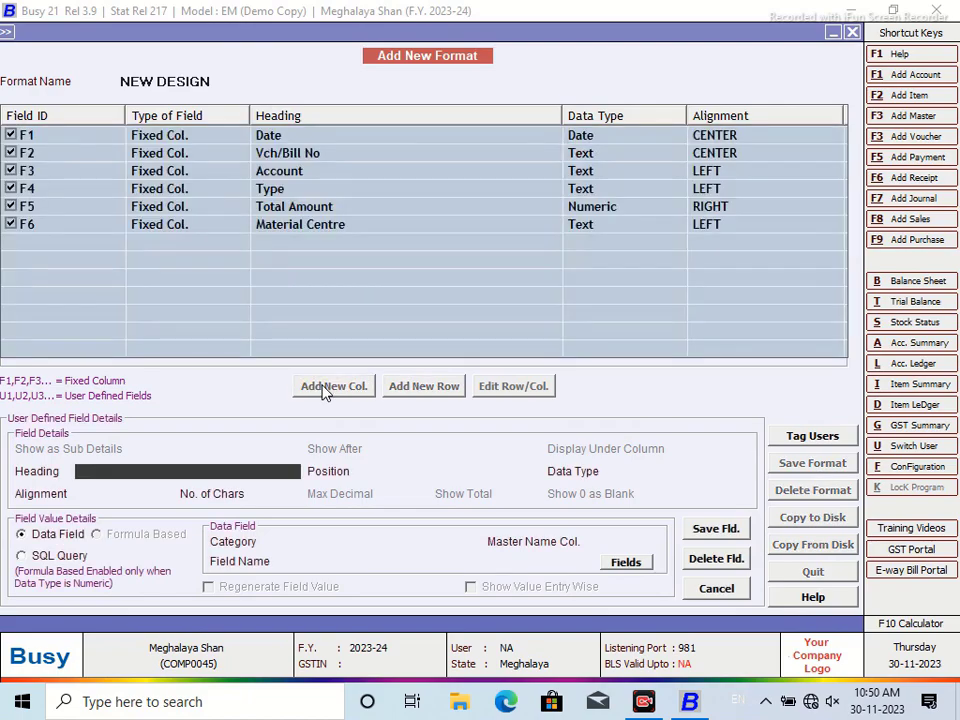
{"action": "type", "text": "Freight"}
{"action": "key", "text": "Return"}
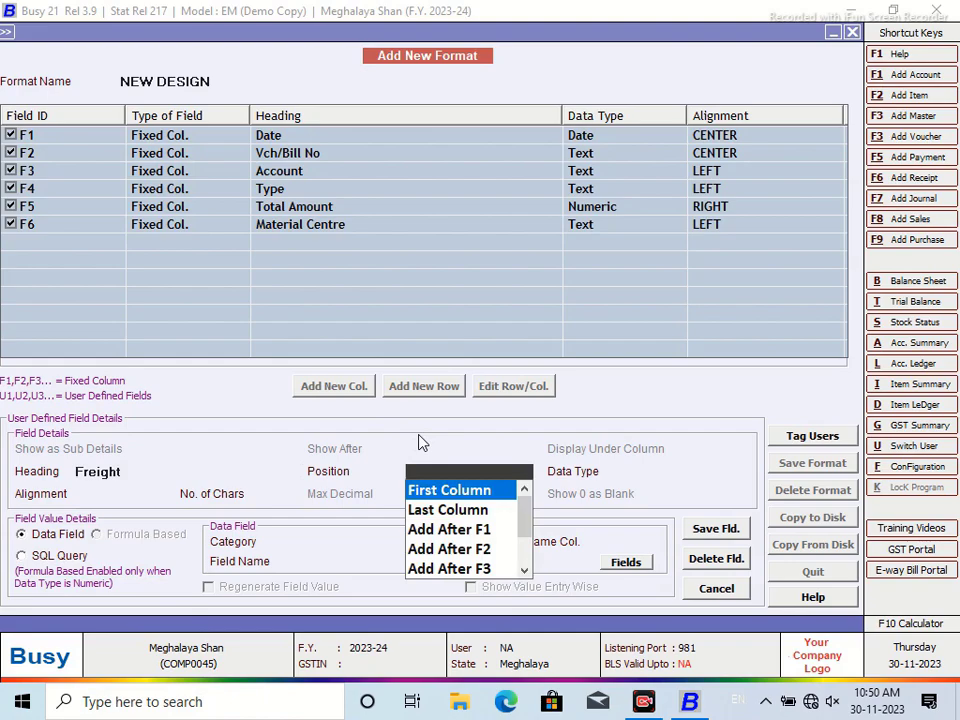
Place Freight after Account (F3) as a Numeric column sourced from SQL query SUGAR with parameter VC, and save it
{"action": "left_click", "coordinate": [521, 574]}
{"action": "left_click", "coordinate": [518, 555]}
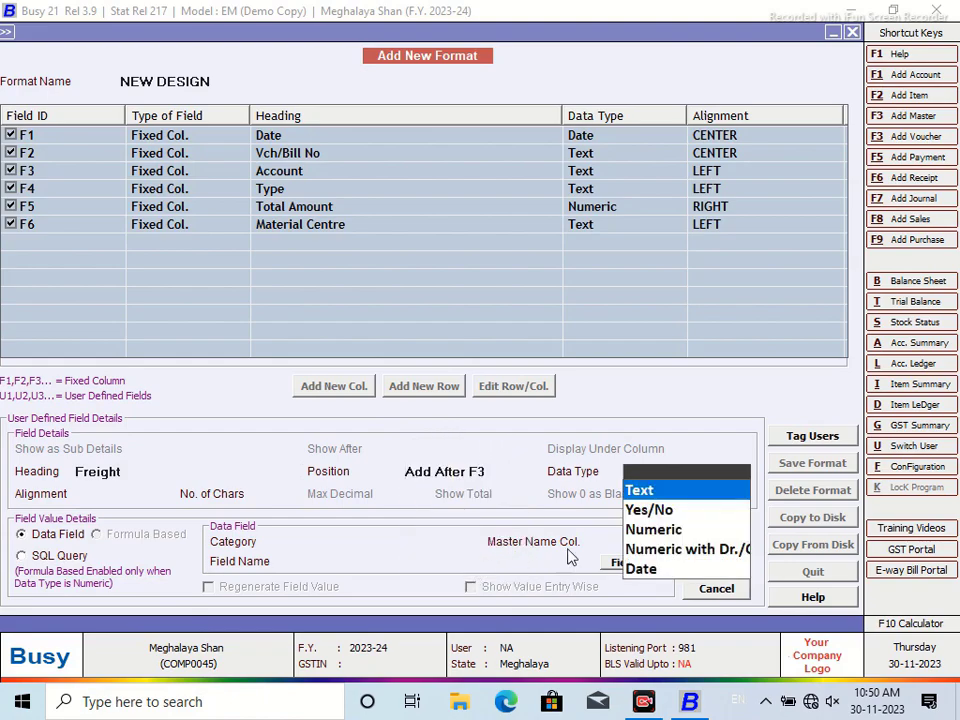
{"action": "left_click", "coordinate": [660, 530]}
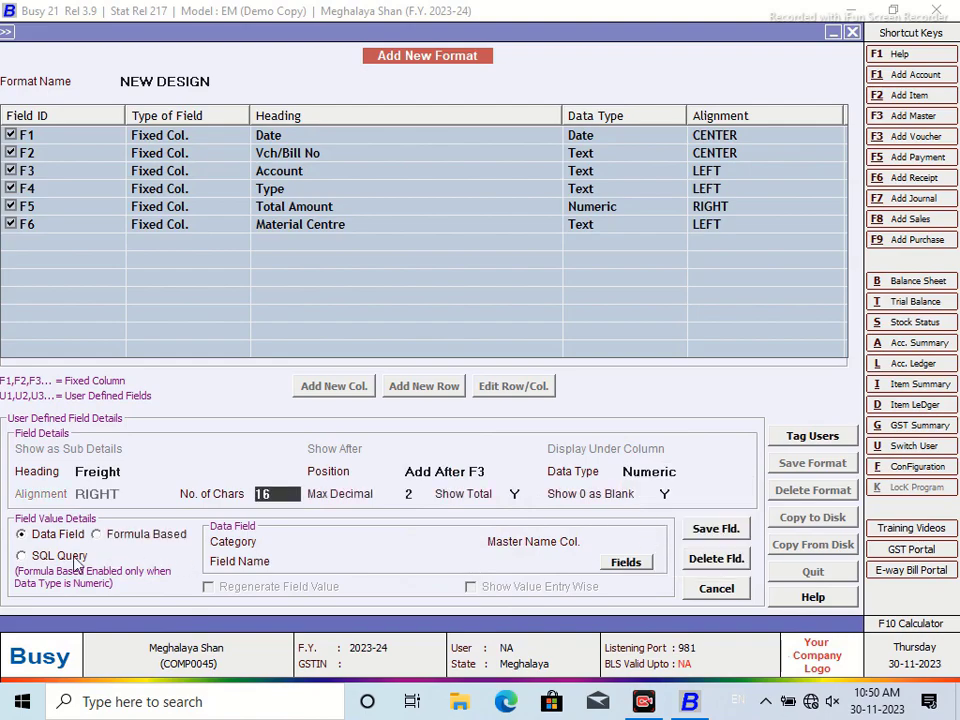
{"action": "left_click", "coordinate": [21, 555]}
{"action": "type", "text": "s"}
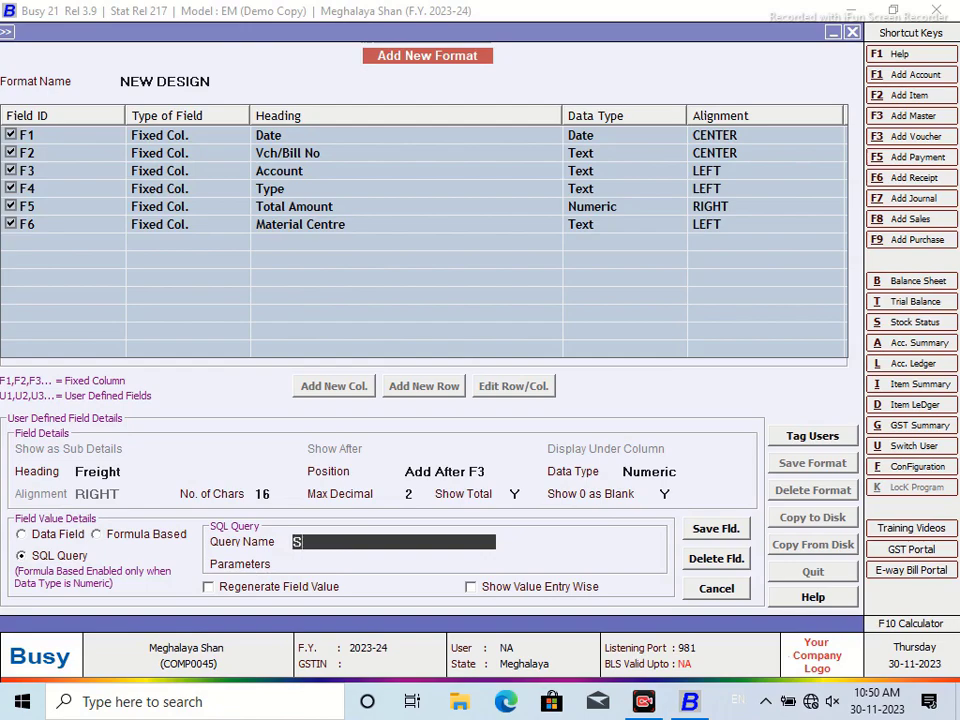
{"action": "type", "text": "UGAR"}
{"action": "key", "text": "Return"}
{"action": "type", "text": "VC"}
{"action": "left_click", "coordinate": [733, 529]}
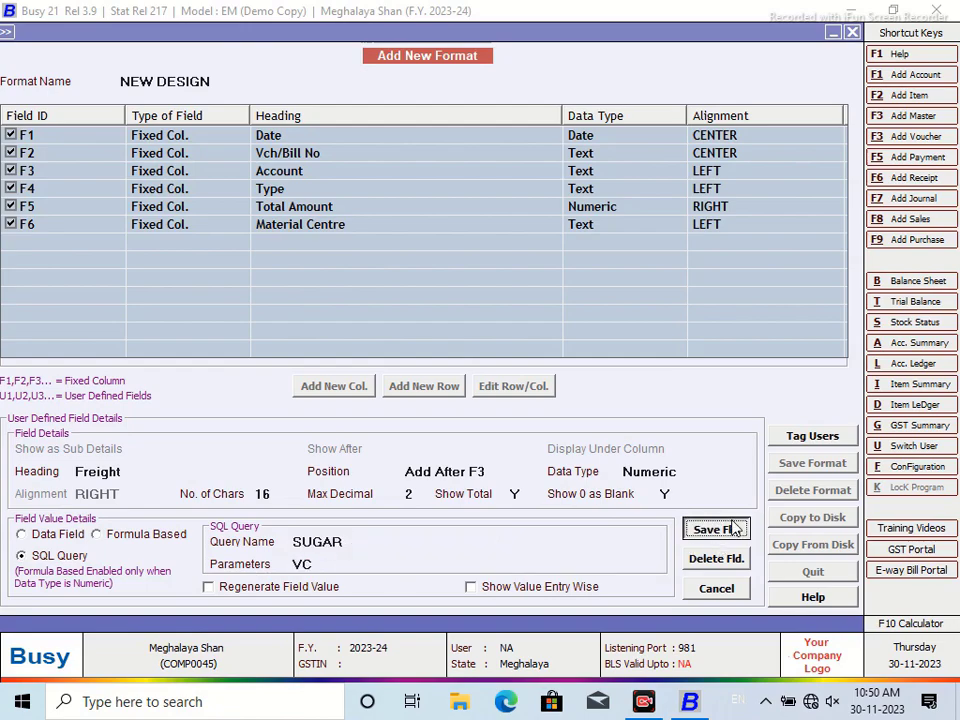
{"action": "left_click", "coordinate": [527, 398]}
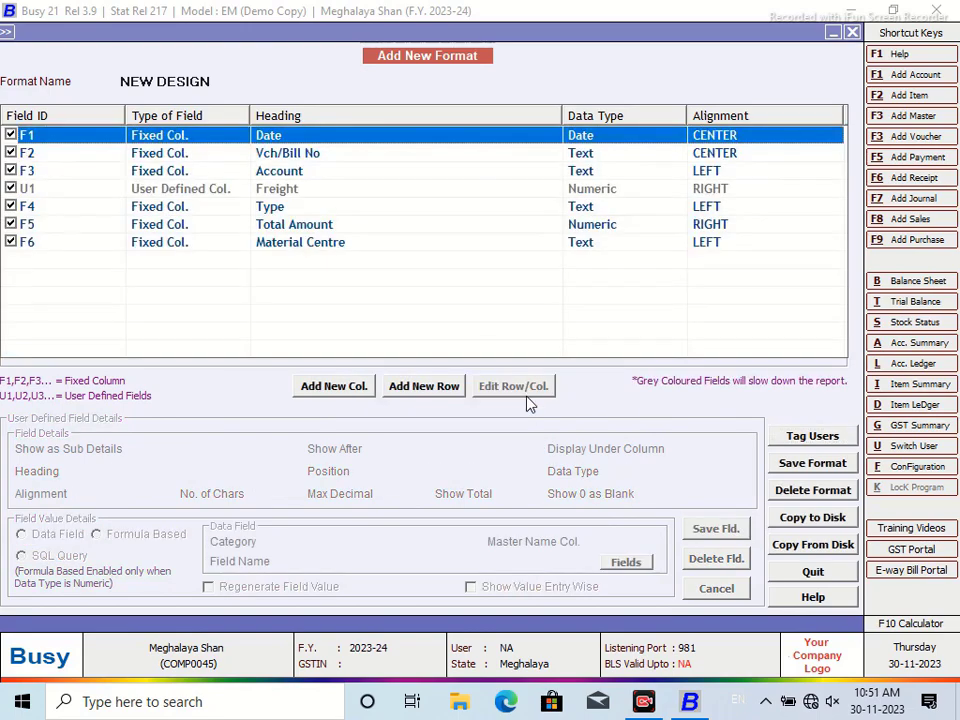
Save the NEW DESIGN format containing the new Freight column
{"action": "left_click", "coordinate": [790, 465]}
{"action": "left_click", "coordinate": [527, 393]}
{"action": "left_click", "coordinate": [591, 389]}
{"action": "left_click", "coordinate": [851, 33]}
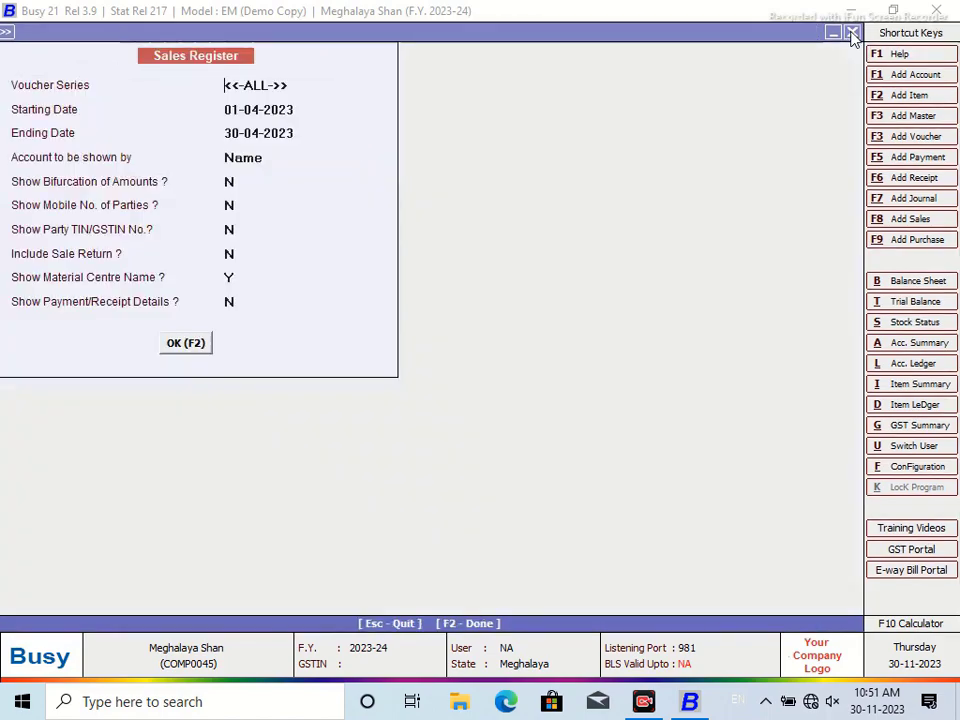
Rerun the Sales Register for all parties in NEW DESIGN and open the second voucher
{"action": "left_click", "coordinate": [851, 33]}
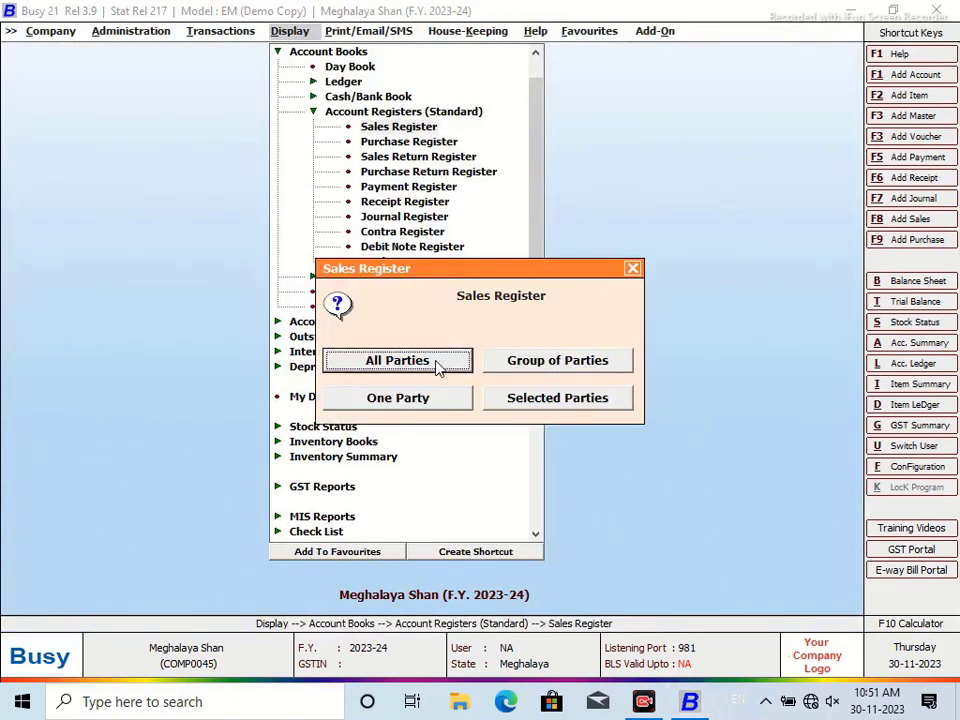
{"action": "left_click", "coordinate": [438, 362]}
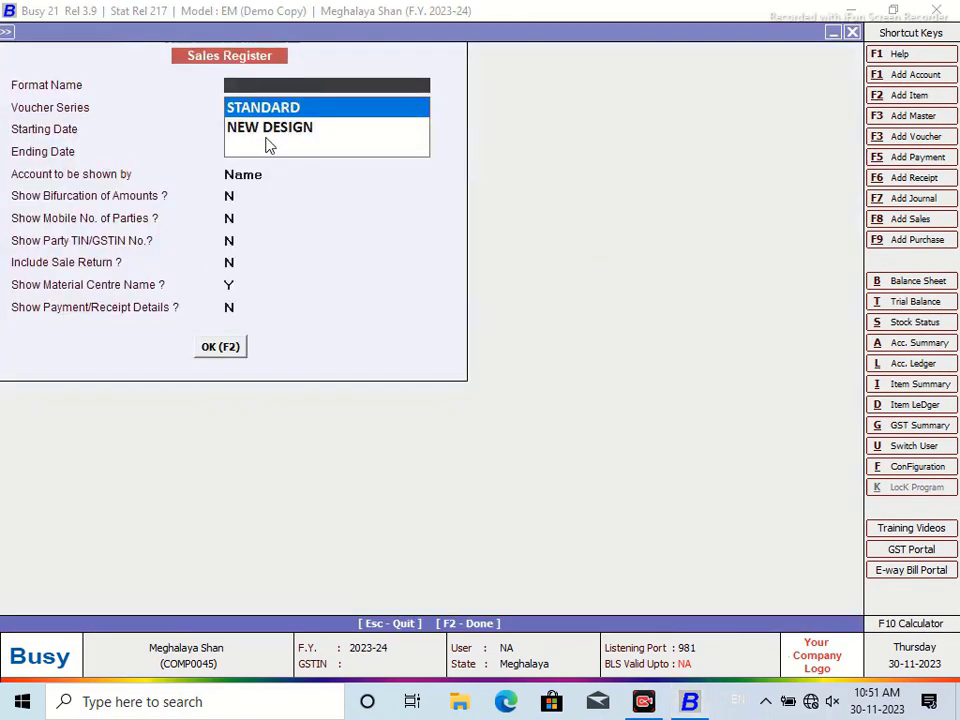
{"action": "left_click", "coordinate": [270, 140]}
{"action": "left_click", "coordinate": [218, 348]}
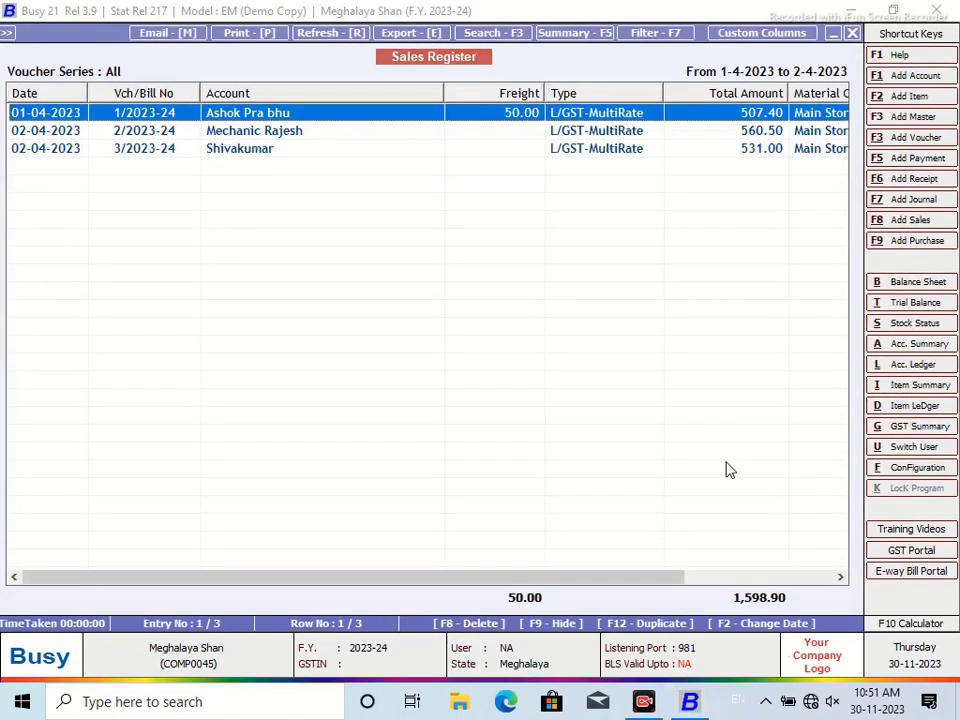
{"action": "left_click_drag", "start_coordinate": [544, 581], "coordinate": [316, 583]}
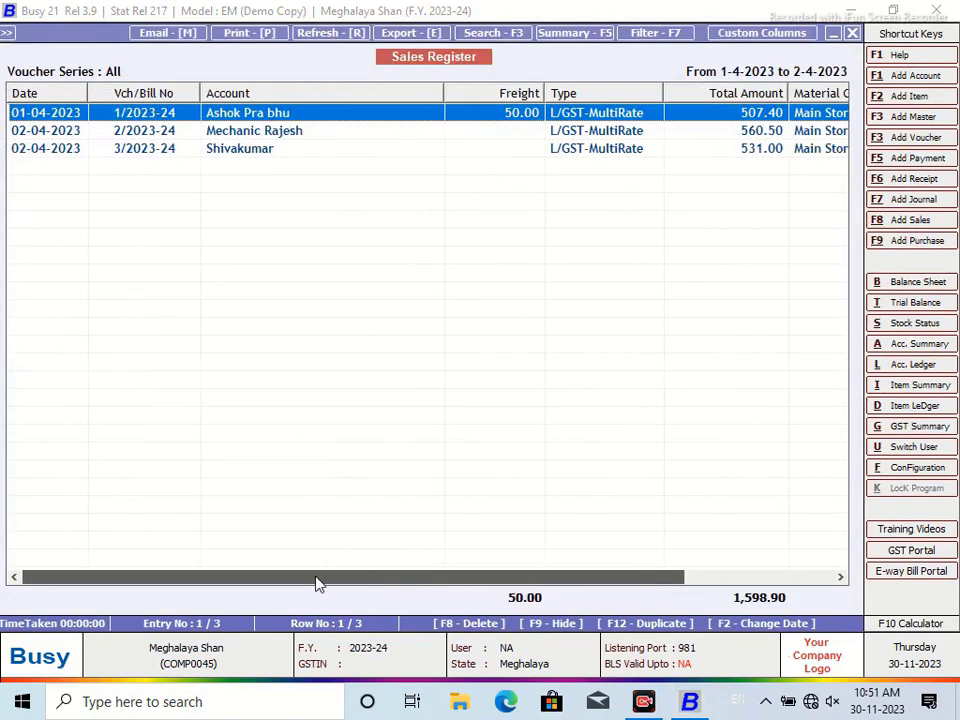
{"action": "left_click", "coordinate": [270, 140]}
{"action": "double_click", "coordinate": [270, 134]}
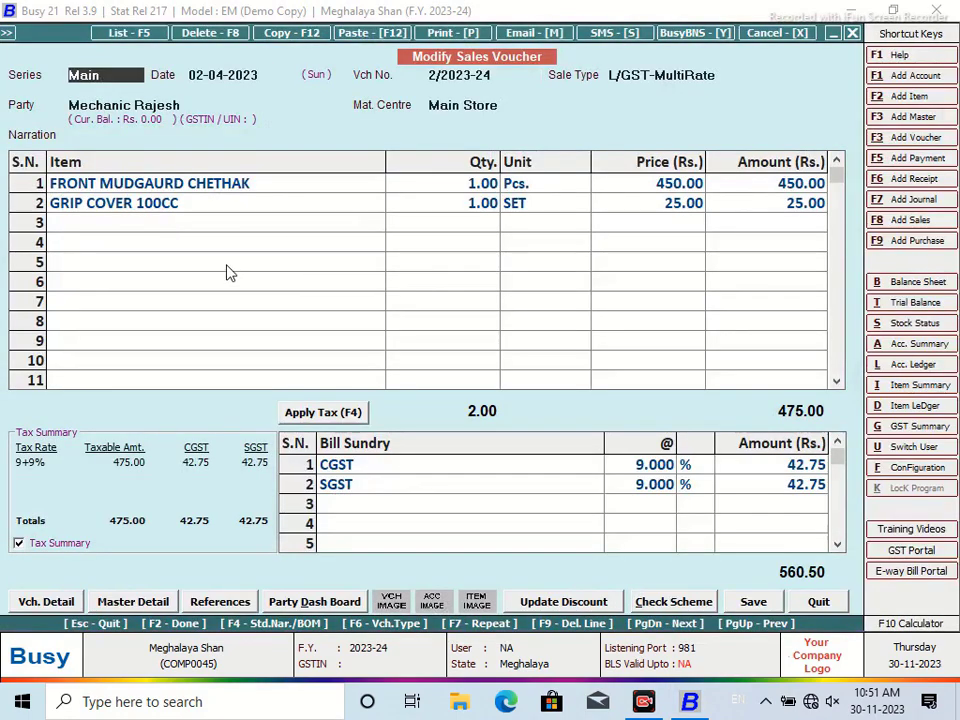
Open the third sales voucher and add a FREIGHT item line of 25.00
{"action": "left_click", "coordinate": [818, 603]}
{"action": "left_click", "coordinate": [254, 154]}
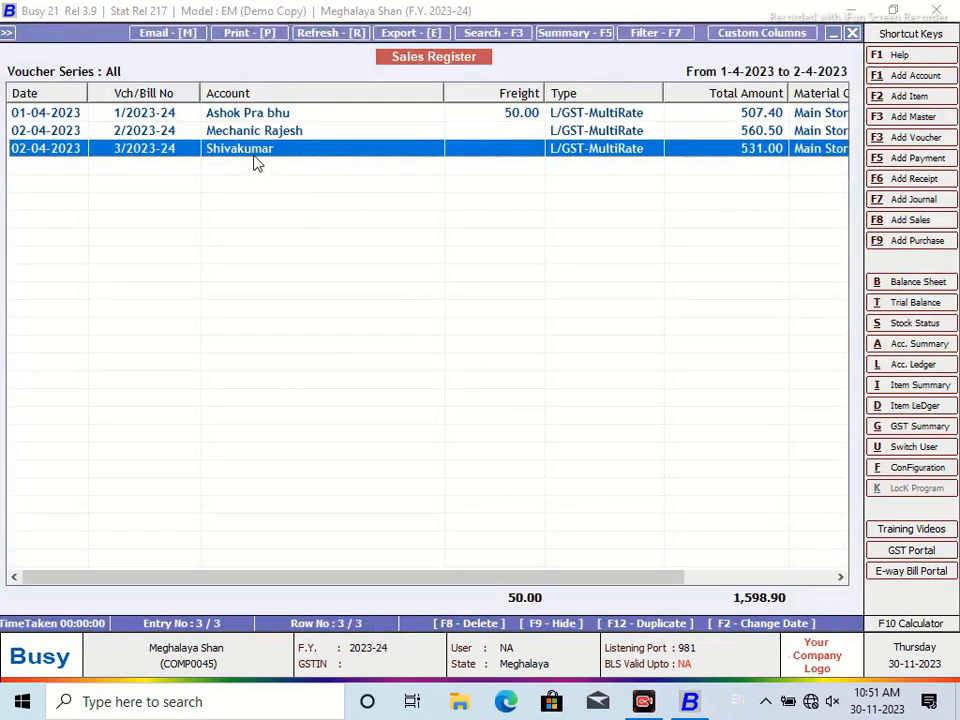
{"action": "double_click", "coordinate": [253, 150]}
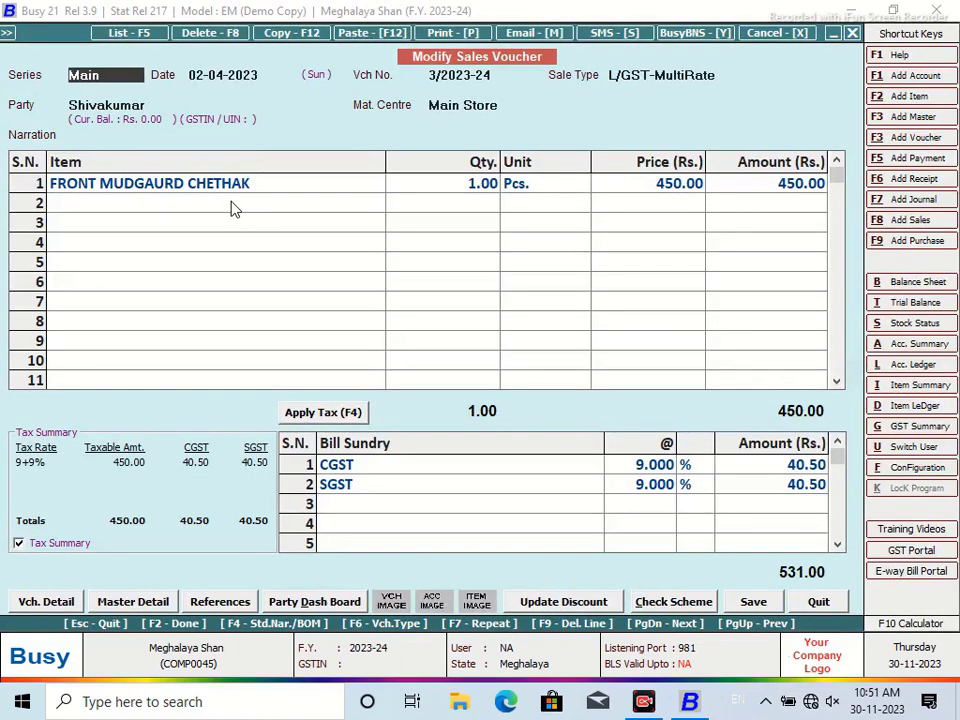
{"action": "left_click", "coordinate": [233, 205]}
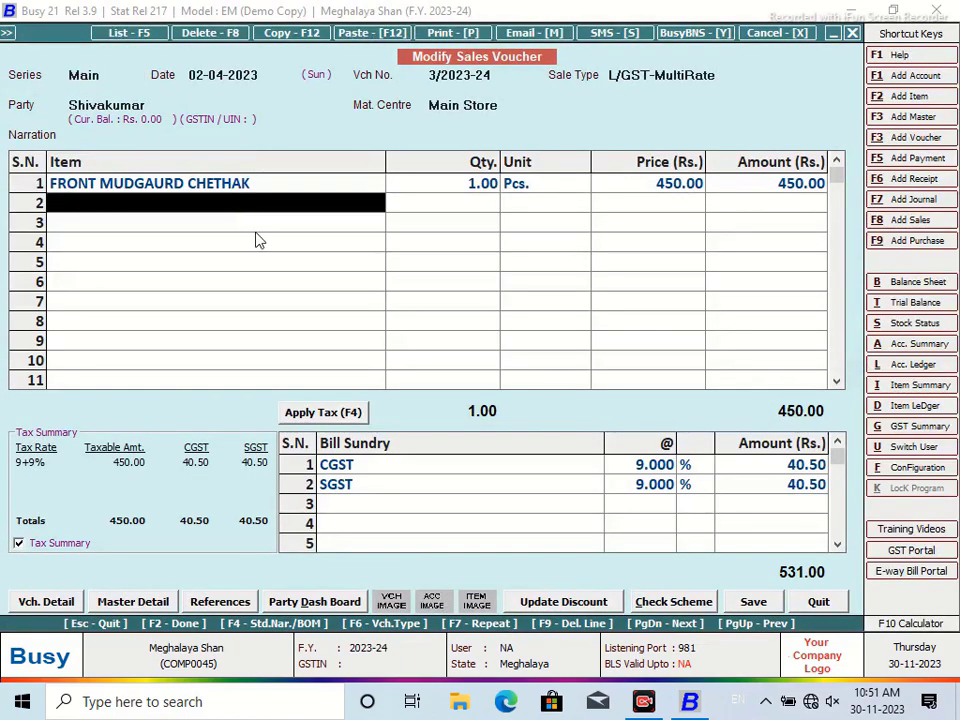
{"action": "type", "text": "f"}
{"action": "key", "text": "Return"}
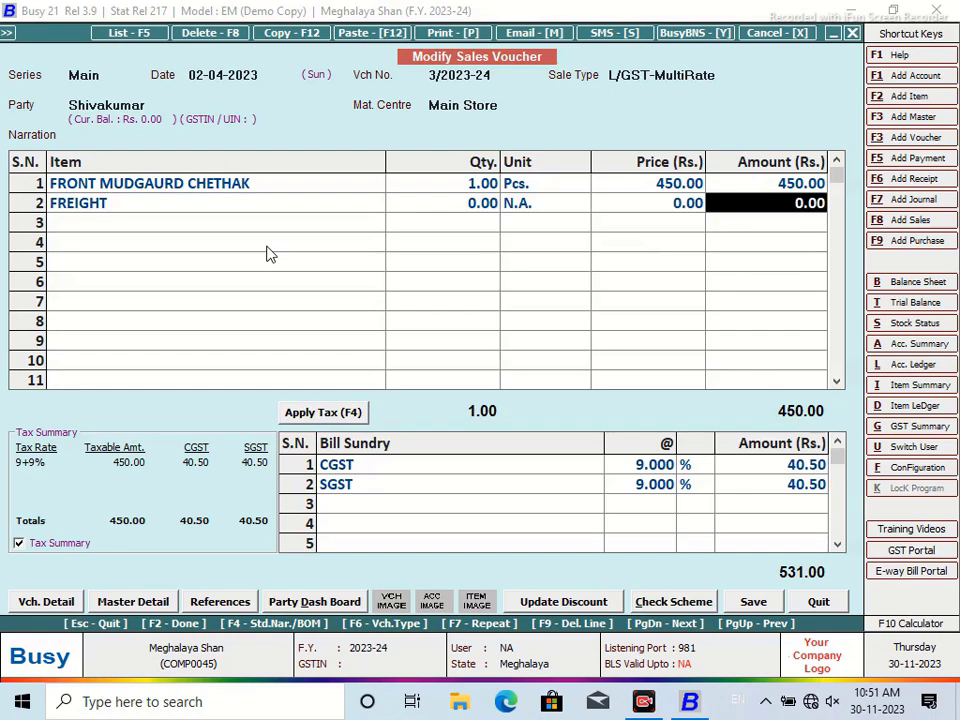
{"action": "type", "text": "25"}
{"action": "key", "text": "Return"}
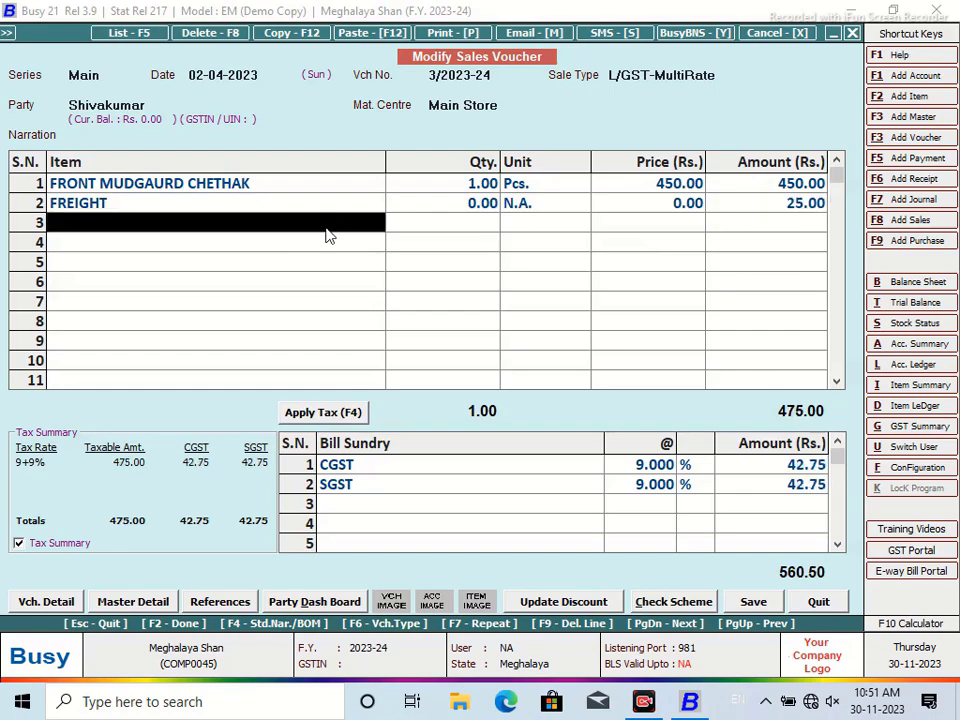
{"action": "key", "text": "Return"}
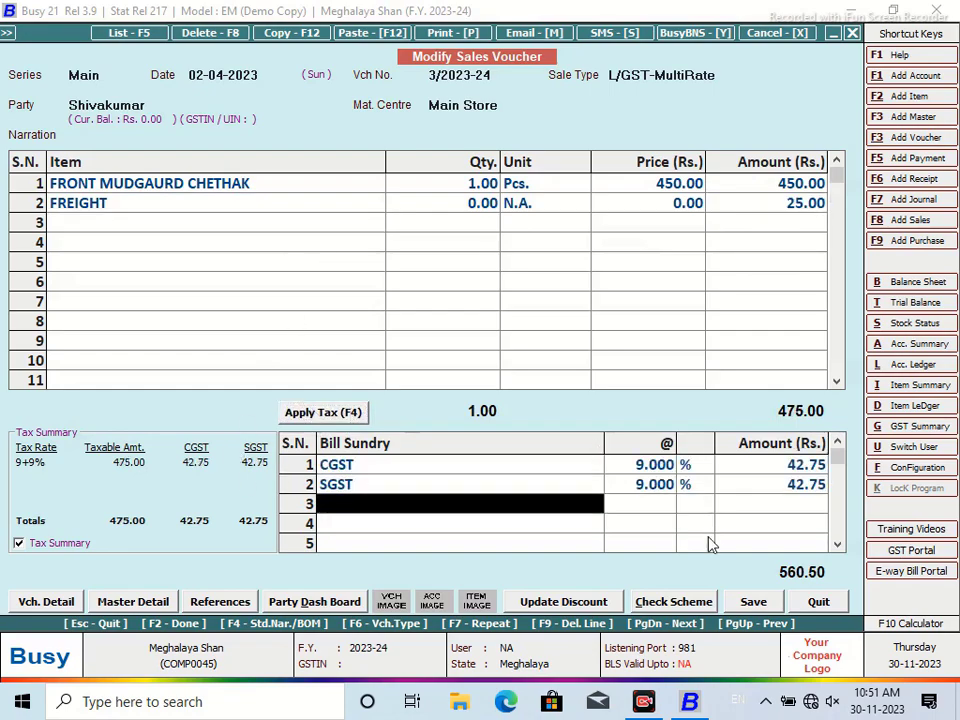
Save the voucher past the negative-stock and bill-by-bill prompts, without printing
{"action": "left_click", "coordinate": [752, 602]}
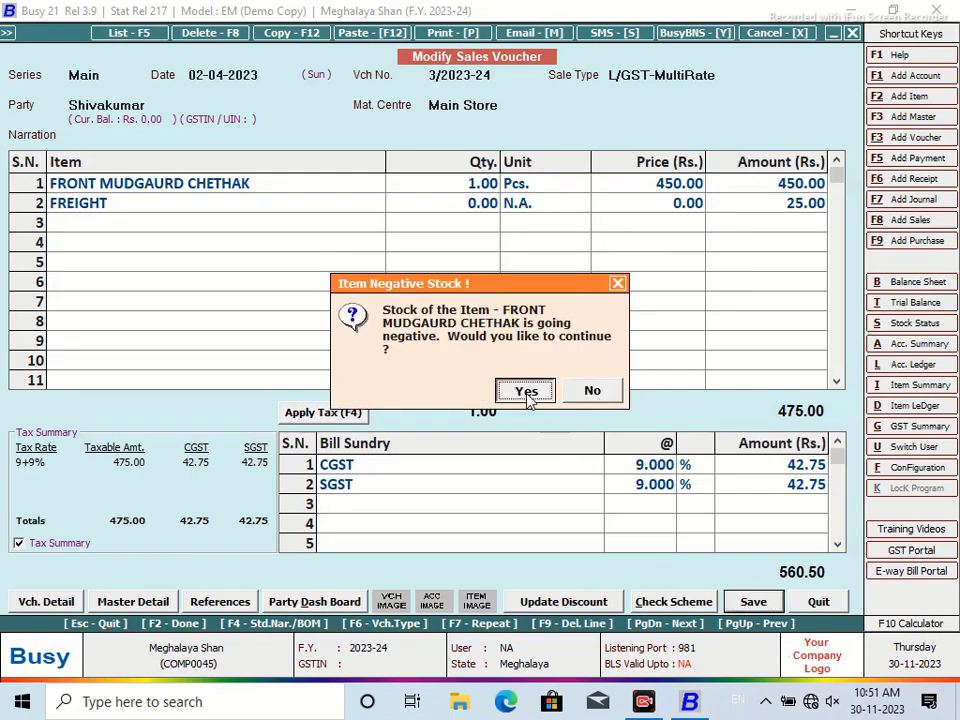
{"action": "left_click", "coordinate": [525, 390]}
{"action": "left_click", "coordinate": [478, 477]}
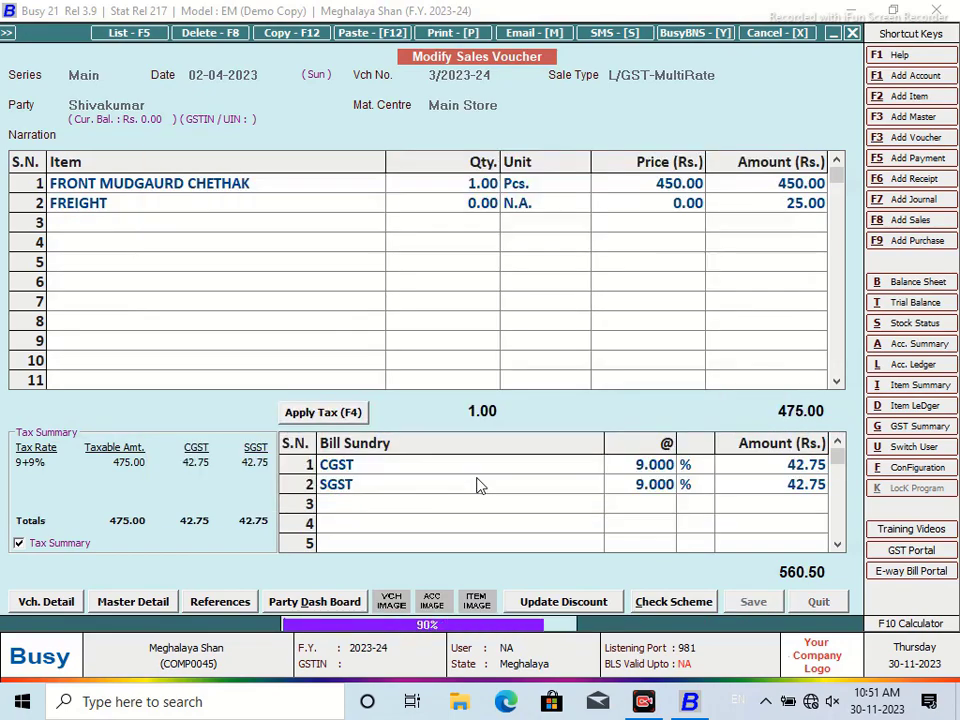
{"action": "left_click", "coordinate": [592, 390]}
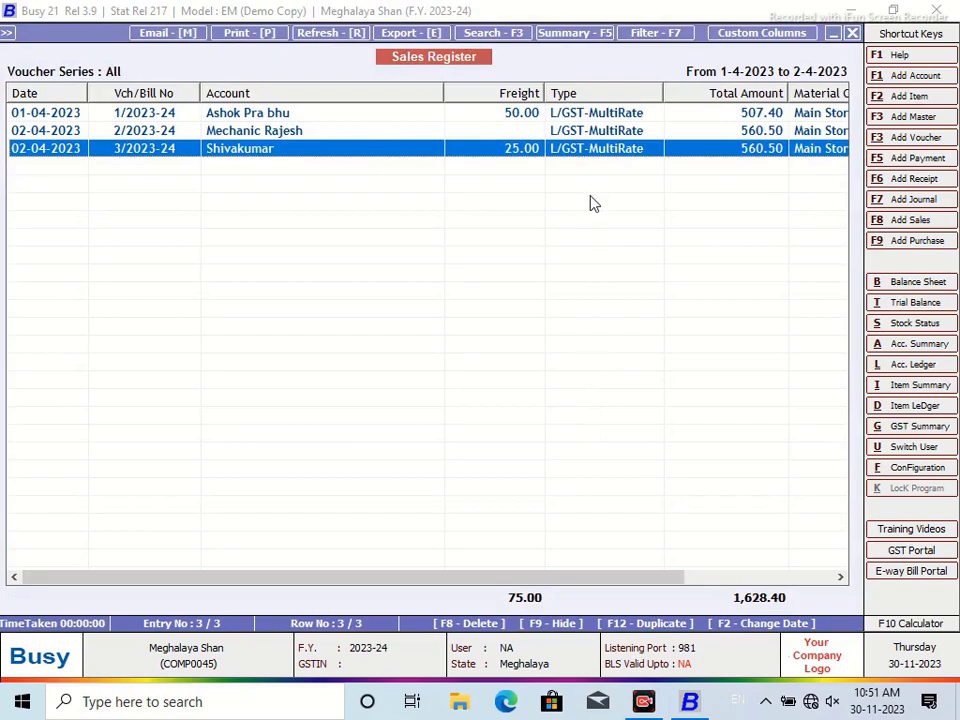
{"action": "left_click", "coordinate": [524, 116]}
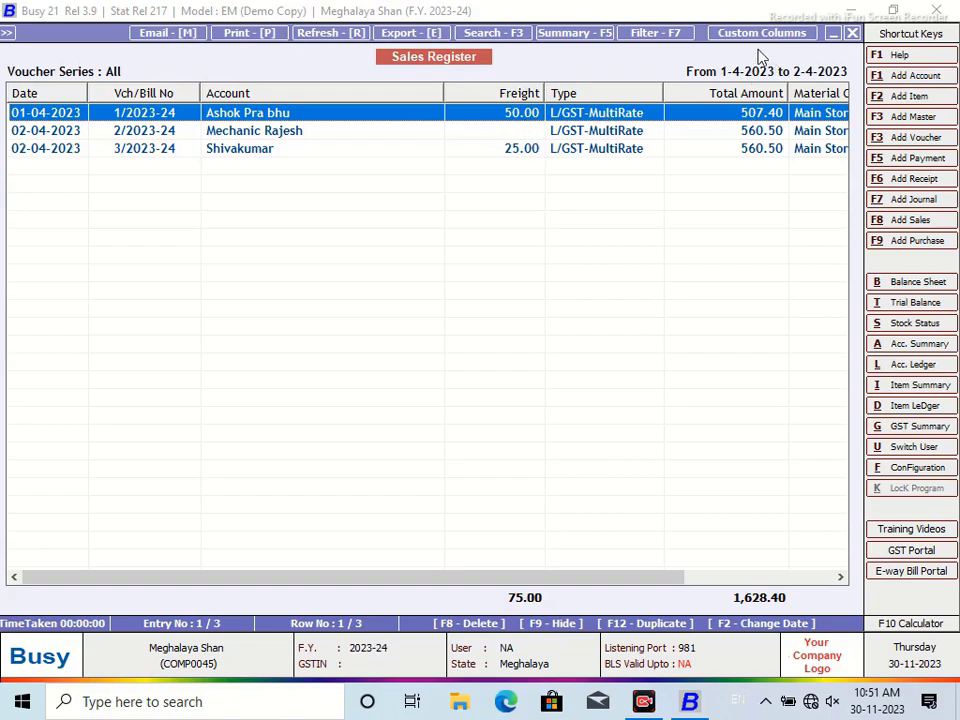
{"action": "left_click", "coordinate": [534, 152]}
{"action": "left_click", "coordinate": [530, 116]}
{"action": "left_click", "coordinate": [528, 152]}
{"action": "left_click", "coordinate": [525, 116]}
{"action": "left_click", "coordinate": [519, 150]}
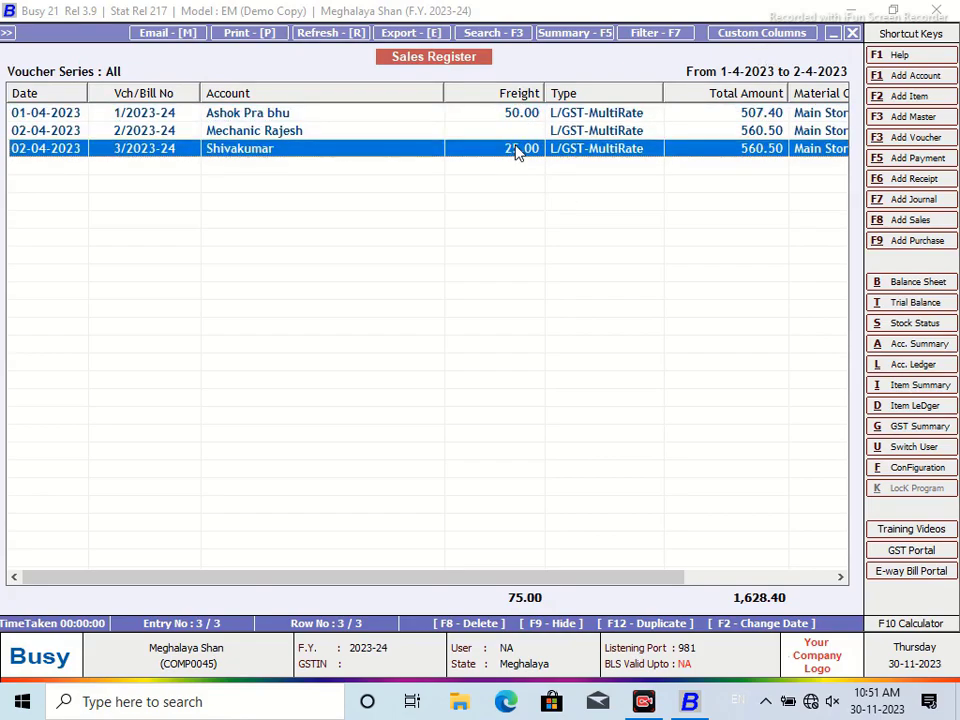
{"action": "left_click", "coordinate": [524, 114]}
{"action": "left_click", "coordinate": [527, 152]}
{"action": "left_click", "coordinate": [527, 130]}
{"action": "left_click", "coordinate": [525, 152]}
{"action": "left_click", "coordinate": [516, 116]}
{"action": "left_click", "coordinate": [525, 150]}
Rename the Freight custom column heading to 'Freight(W/O GST)' and save the column
{"action": "left_click", "coordinate": [755, 35]}
{"action": "left_click", "coordinate": [279, 191]}
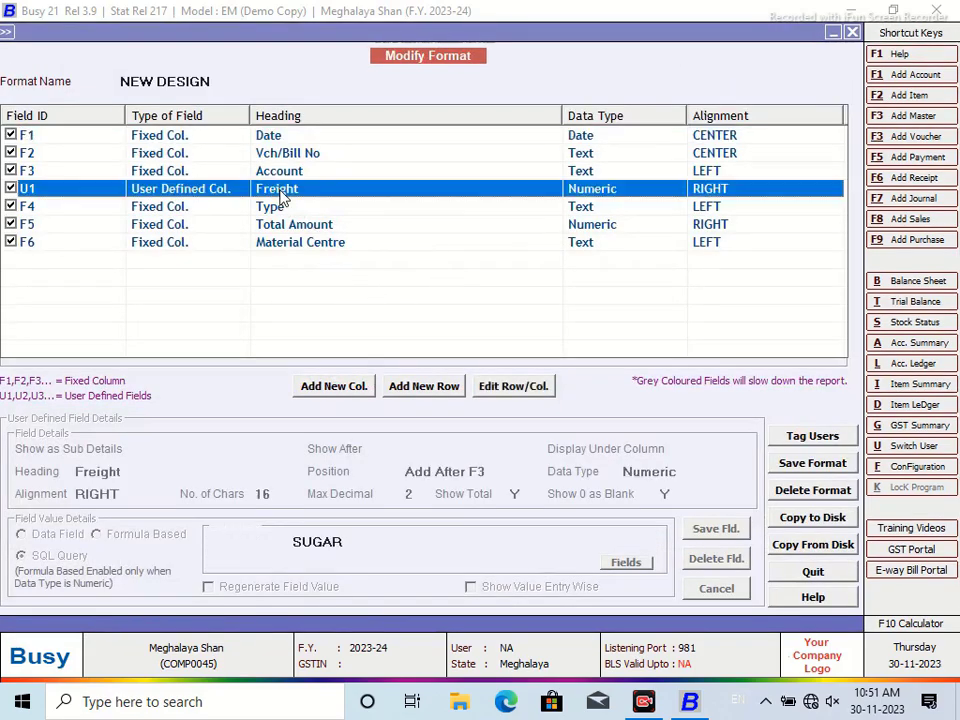
{"action": "left_click", "coordinate": [513, 386]}
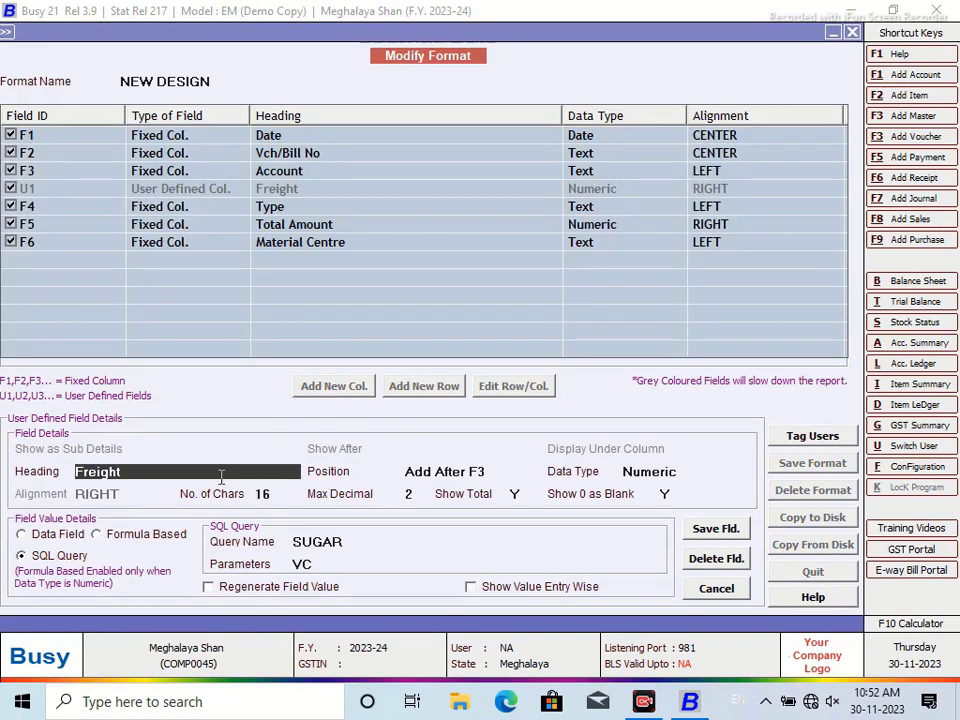
{"action": "type", "text": "(W/O GS"}
{"action": "key", "text": "Return"}
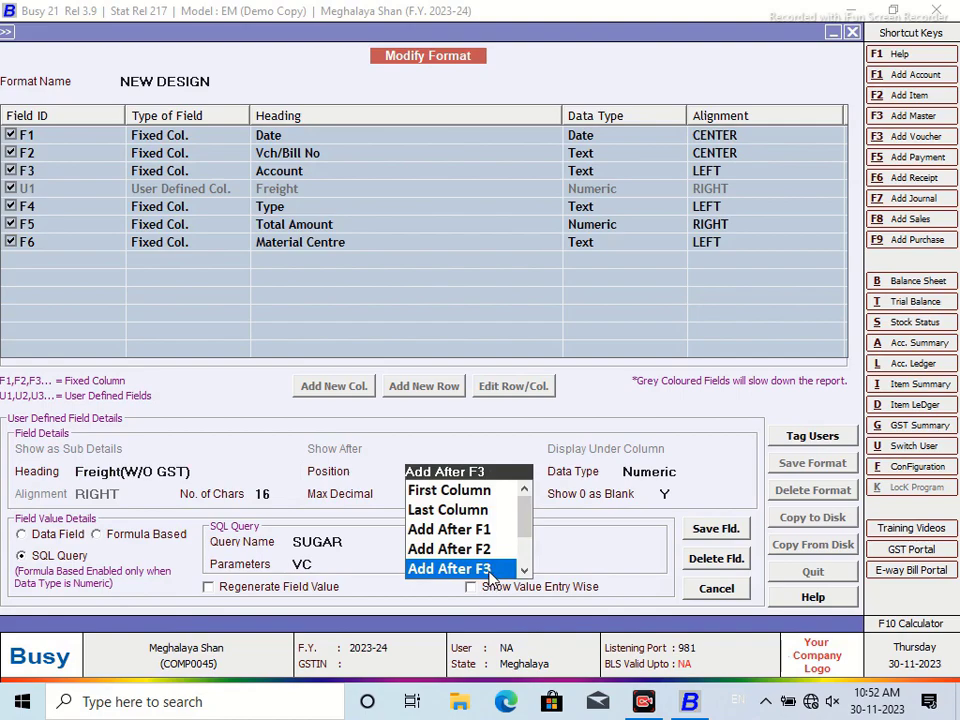
{"action": "key", "text": "Return"}
{"action": "key", "text": "Return"}
{"action": "left_click", "coordinate": [716, 529]}
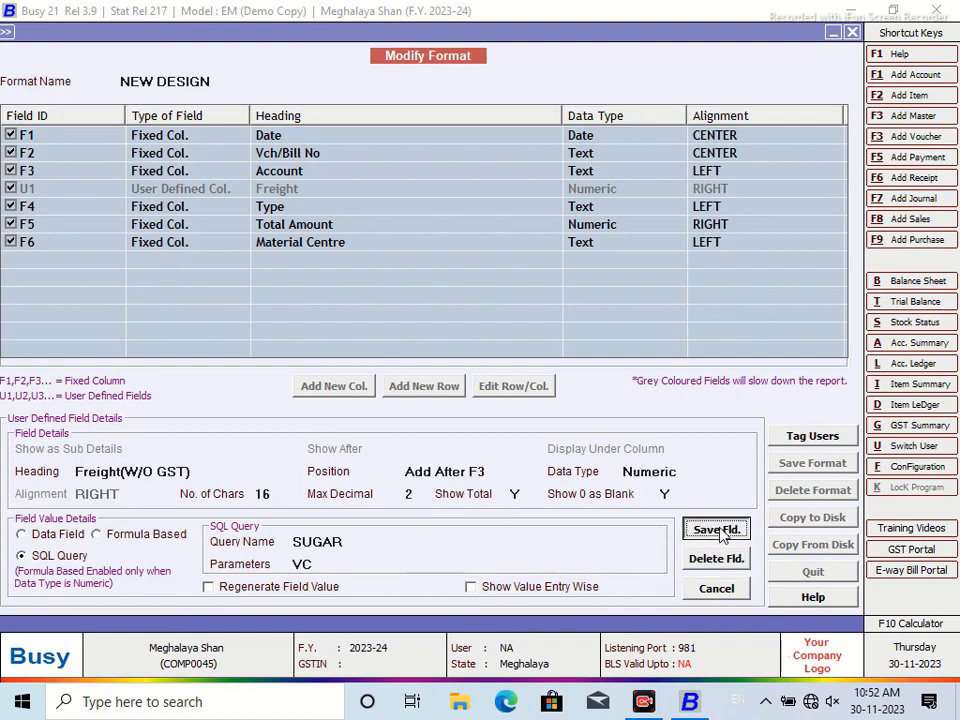
{"action": "left_click", "coordinate": [516, 394]}
Save the format and rerun the register in NEW DESIGN, widening the Freight(W/O GST) column
{"action": "left_click", "coordinate": [800, 474]}
{"action": "left_click", "coordinate": [532, 394]}
{"action": "left_click", "coordinate": [600, 393]}
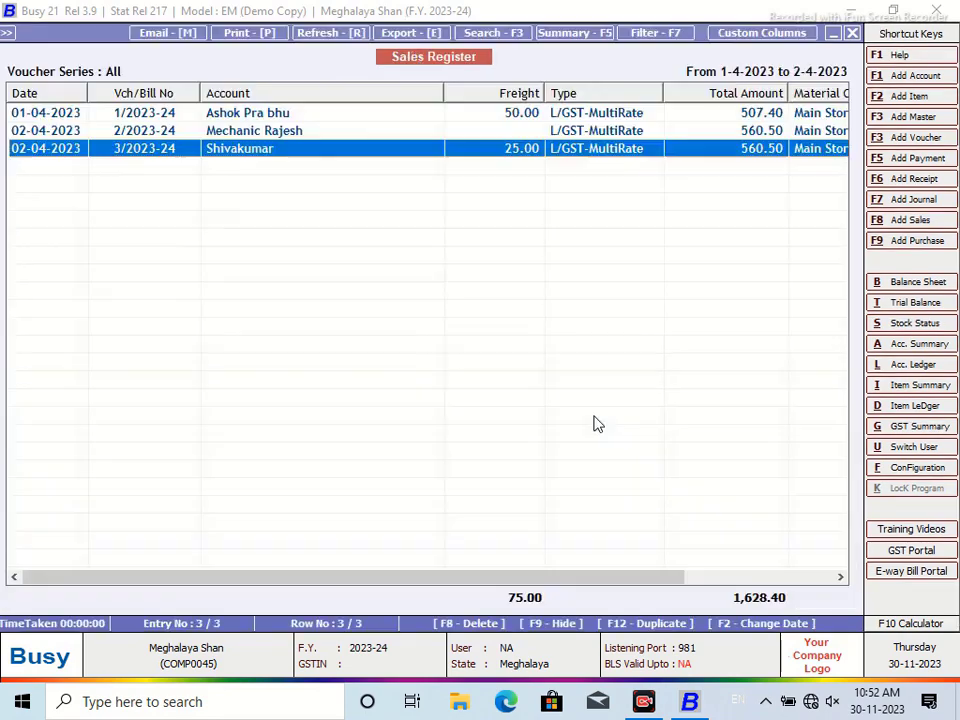
{"action": "left_click", "coordinate": [851, 33]}
{"action": "key", "text": "Return"}
{"action": "left_click", "coordinate": [221, 347]}
{"action": "left_click_drag", "start_coordinate": [543, 93], "coordinate": [566, 94]}
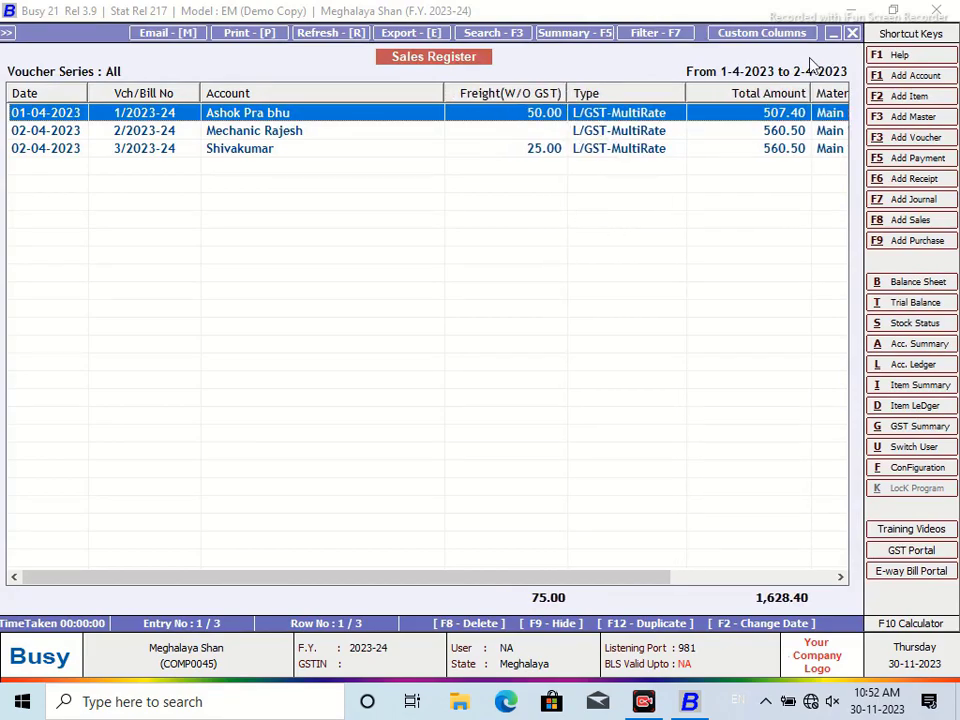
{"action": "left_click", "coordinate": [852, 33]}
Start a new SQL query named SUGAR1 in the SQL Query Executor
{"action": "left_click", "coordinate": [854, 34]}
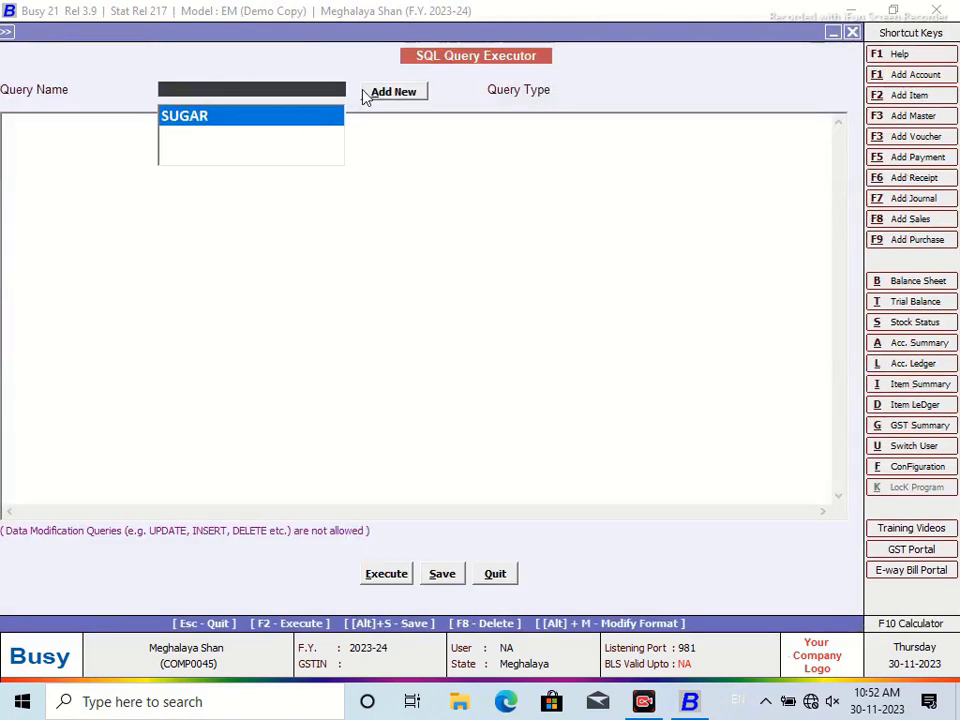
{"action": "left_click", "coordinate": [392, 92]}
{"action": "type", "text": "S"}
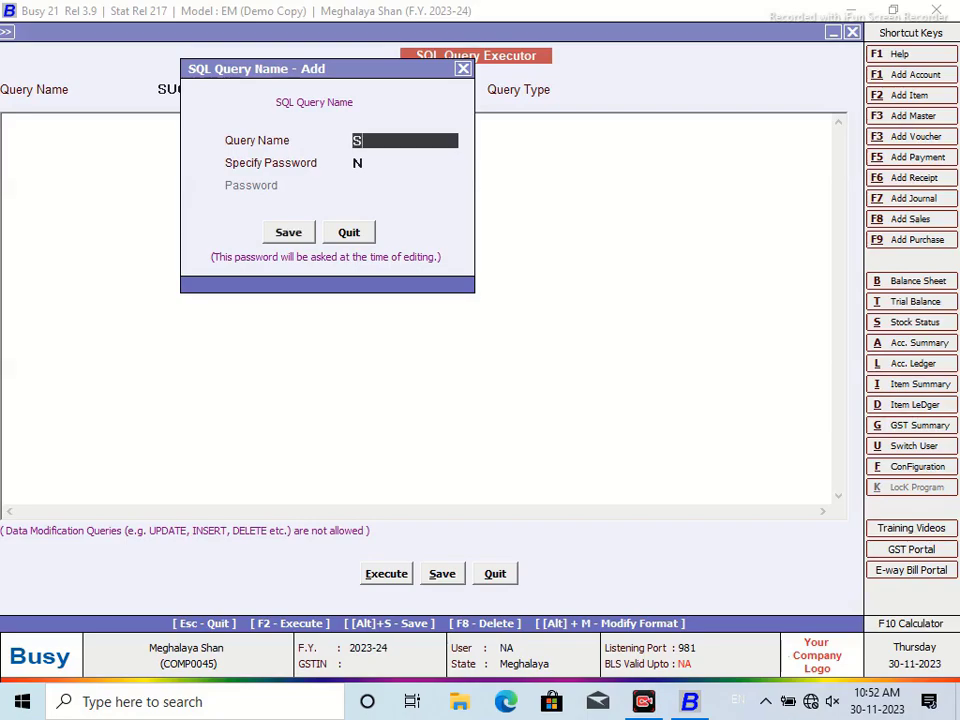
{"action": "type", "text": "UGAR1"}
{"action": "left_click", "coordinate": [268, 230]}
Type a Select summing VG.TaxableAmt, VG.TaxAmt, VG.TaxAmt1 and VG.SurchargeAmt
{"action": "type", "text": "Select "}
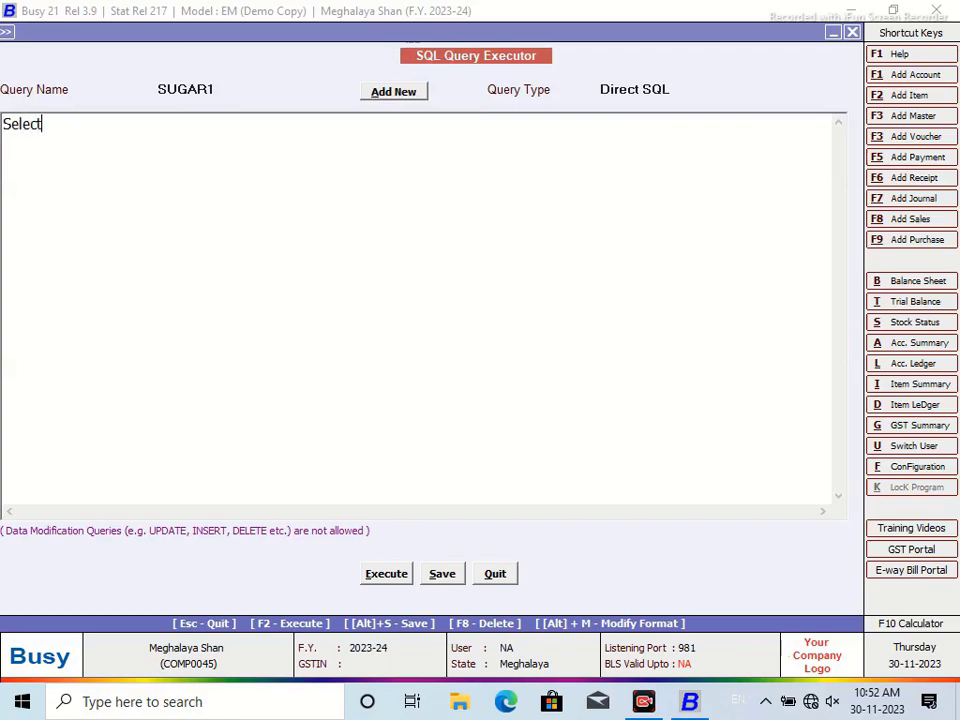
{"action": "type", "text": "(VG.Taxa"}
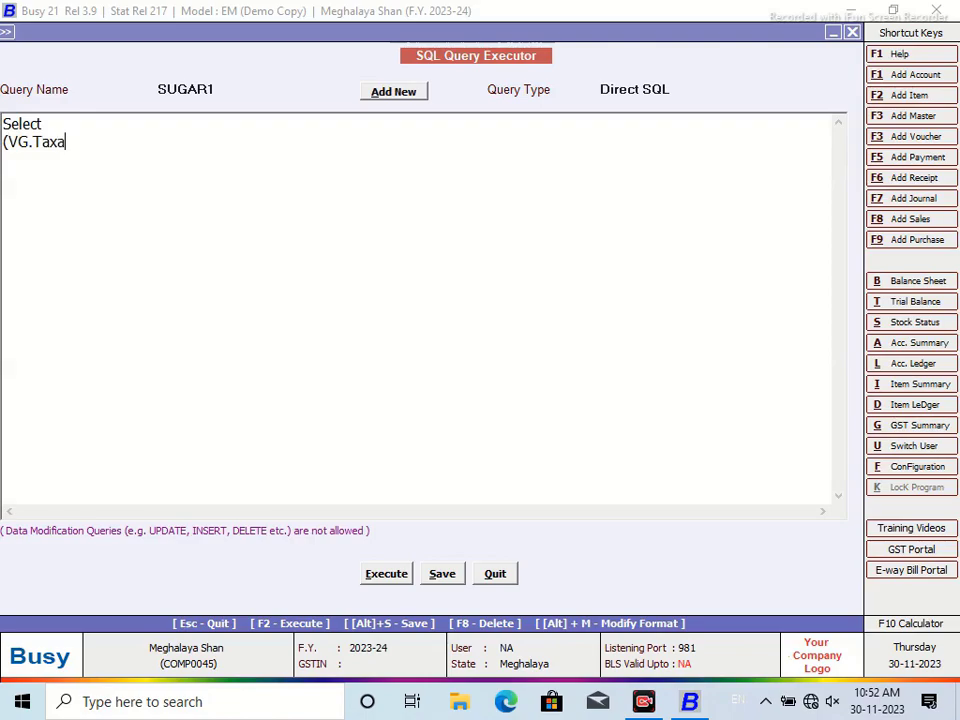
{"action": "type", "text": "bleAmt+VG.TaxAM"}
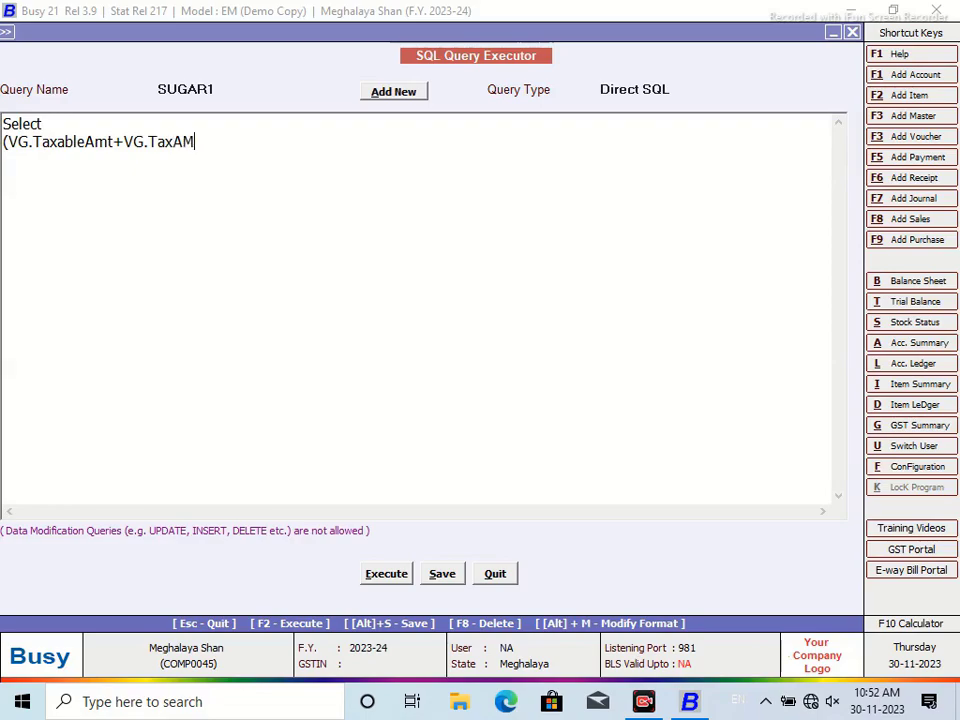
{"action": "key", "text": "BackSpace"}
{"action": "type", "text": "mt+VG.TaxAmt"}
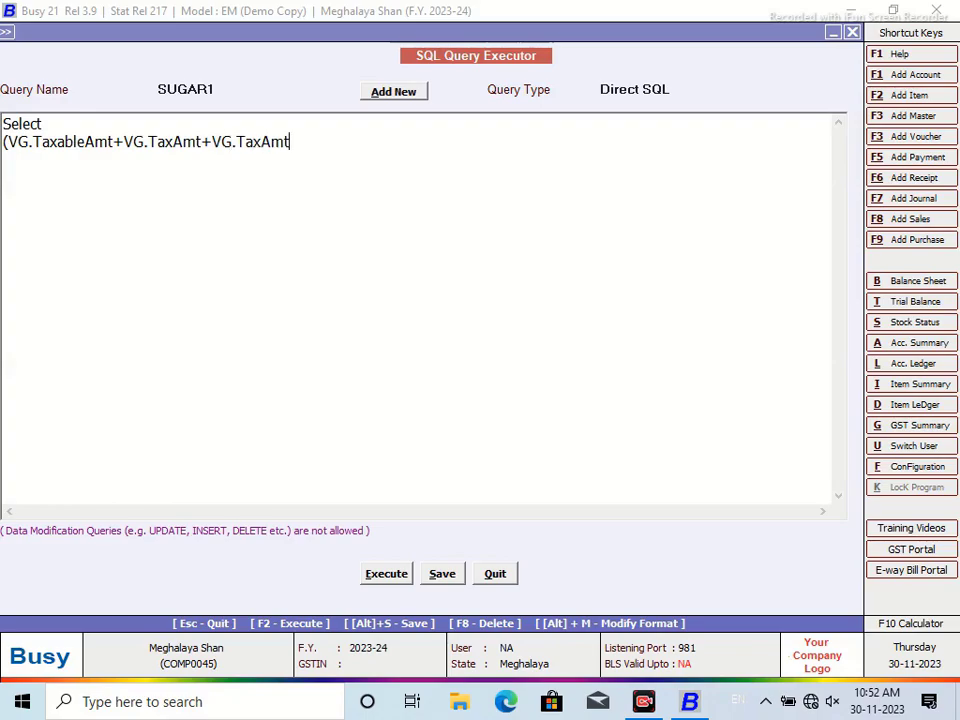
{"action": "type", "text": "1+VG.Surcharge"}
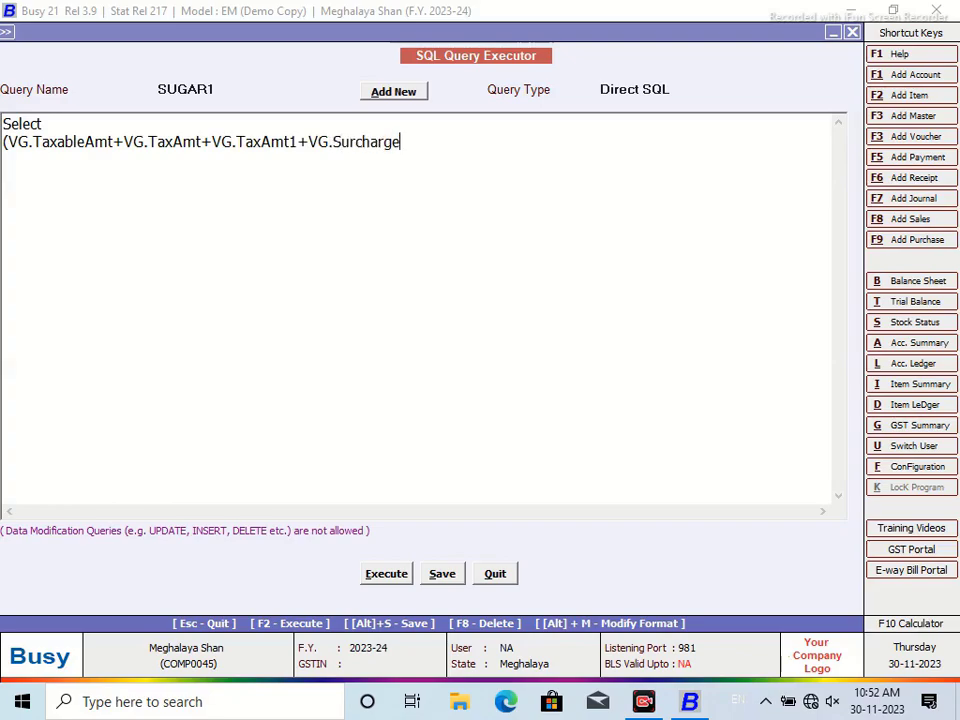
{"action": "type", "text": "Amt+VG.A"}
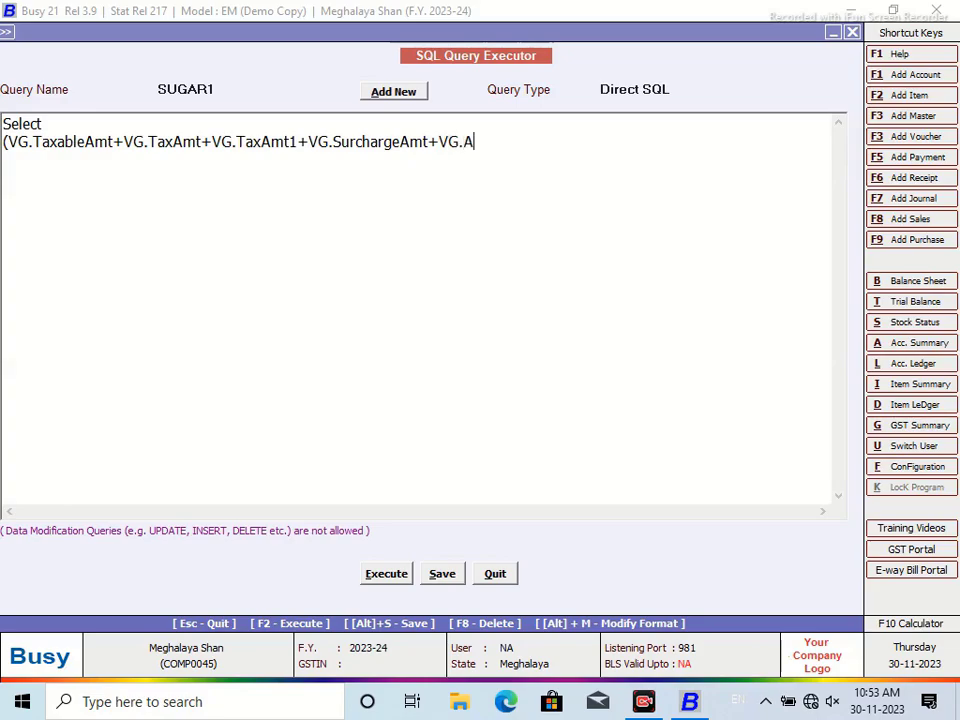
Look up table VchGSTSumItemWise and paste its ACessAmt field name into the query
{"action": "key", "text": "ctrl+i"}
{"action": "type", "text": "vC"}
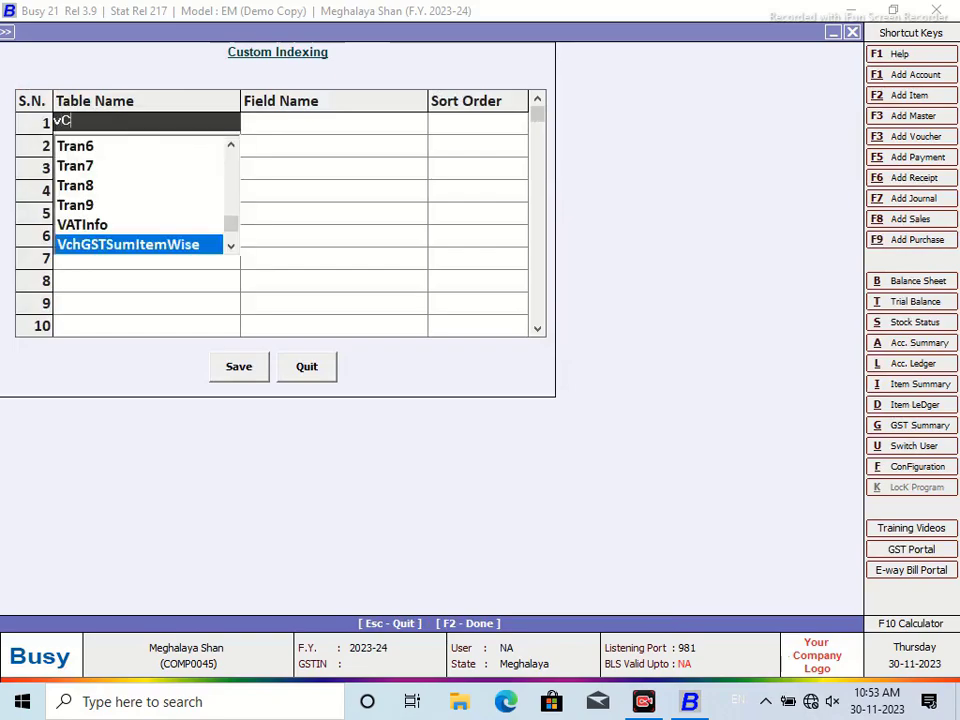
{"action": "key", "text": "Return"}
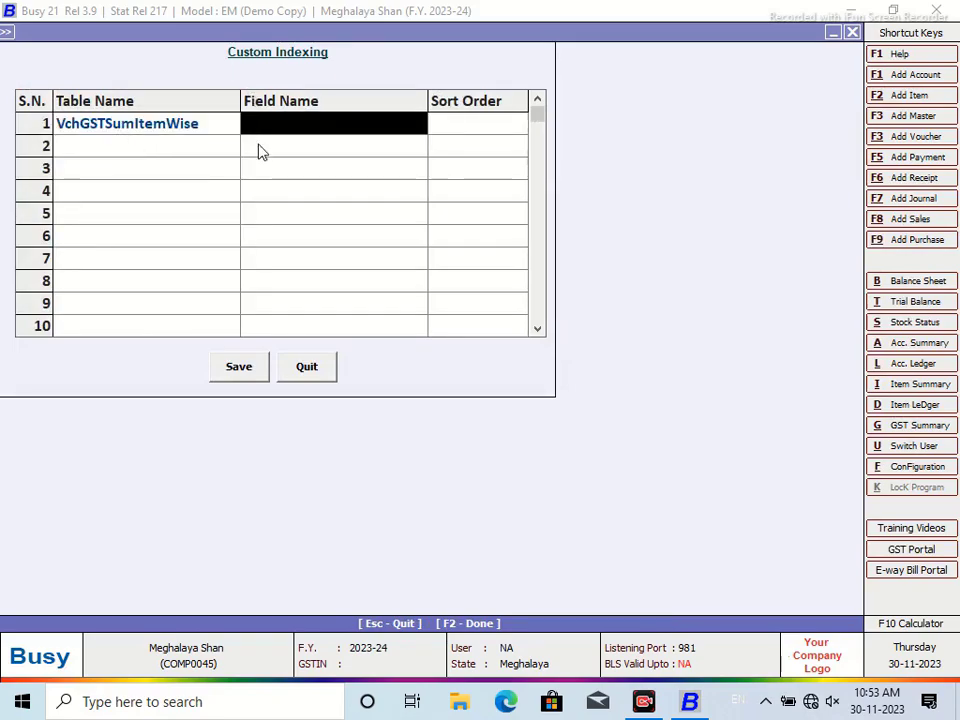
{"action": "left_click", "coordinate": [259, 131]}
{"action": "left_click", "coordinate": [294, 149]}
{"action": "left_click", "coordinate": [322, 124]}
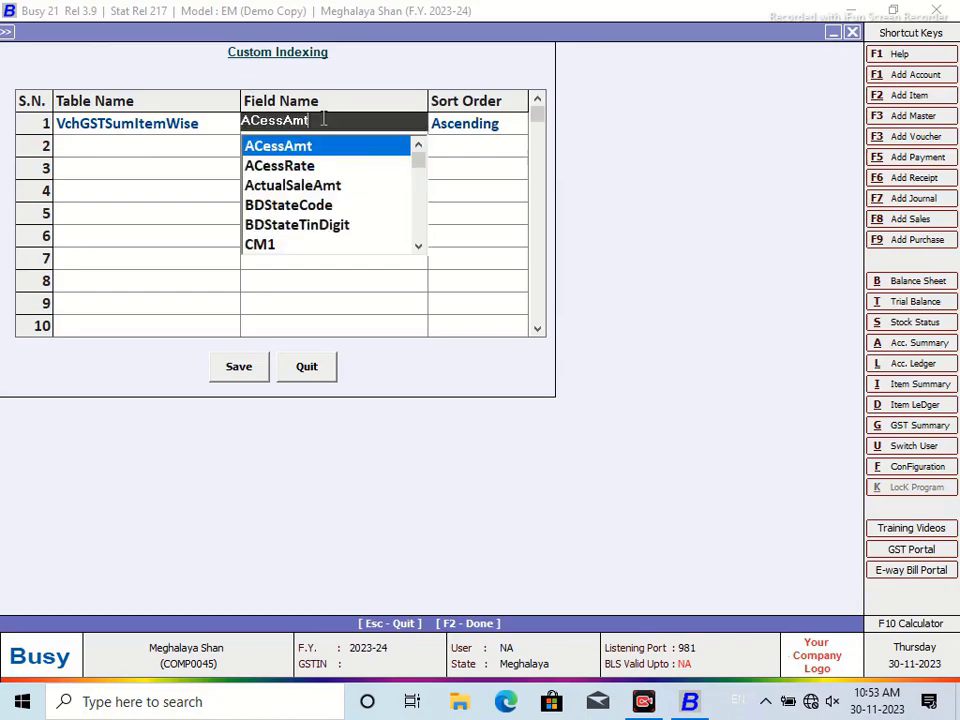
{"action": "right_click", "coordinate": [262, 126]}
{"action": "left_click", "coordinate": [300, 186]}
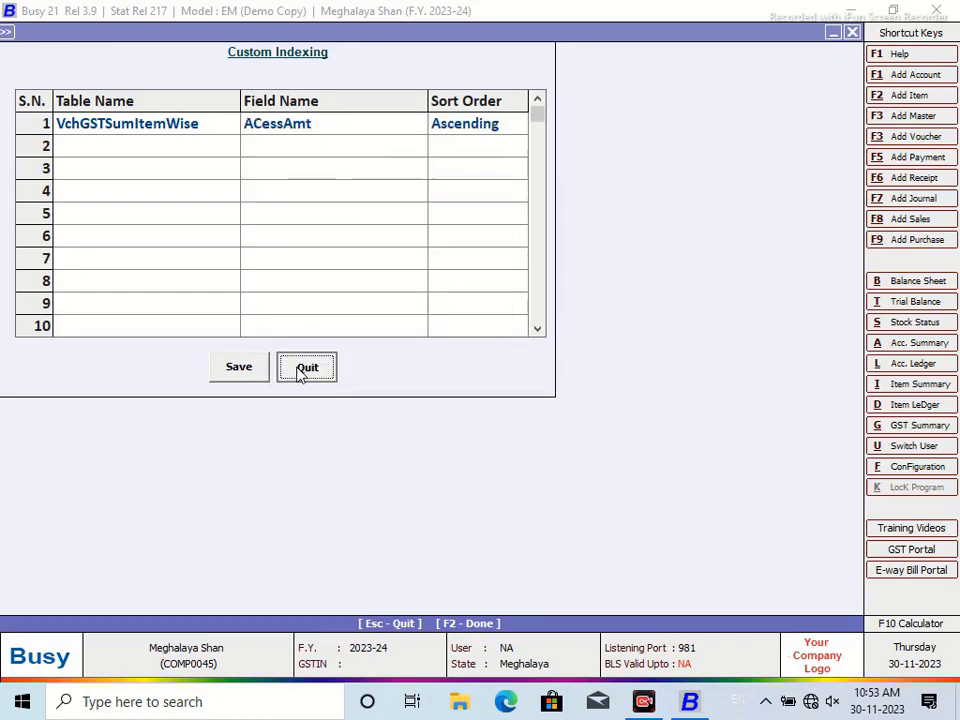
{"action": "left_click", "coordinate": [306, 367]}
{"action": "key", "text": "BackSpace"}
{"action": "key", "text": "ctrl+v"}
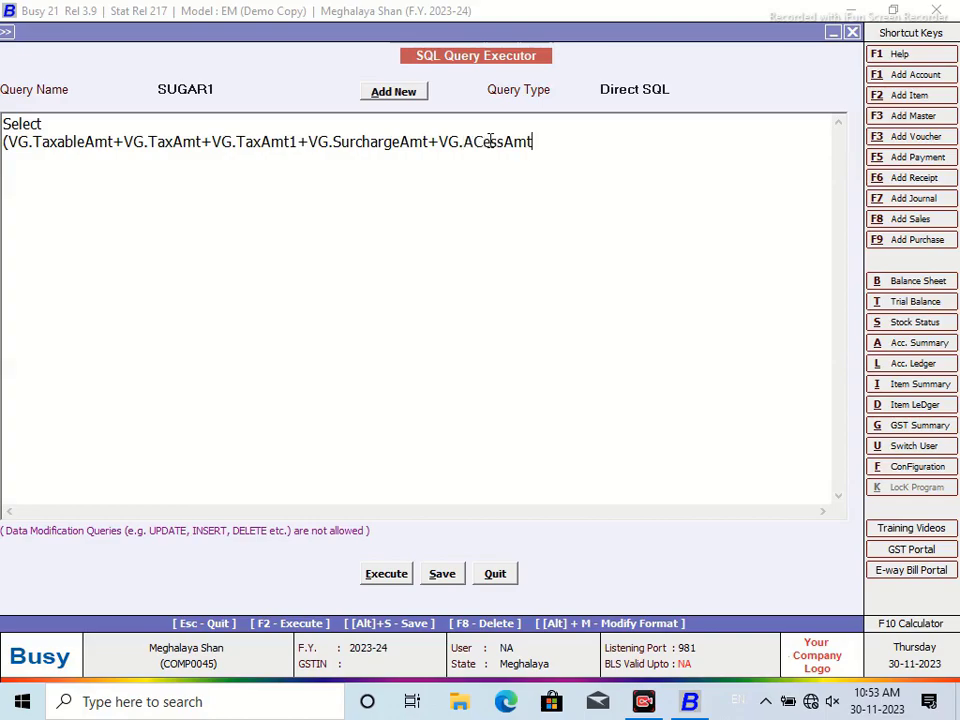
{"action": "type", "text": ")/vg"}
{"action": "key", "text": "BackSpace"}
{"action": "type", "text": "iTEM"}
{"action": "key", "text": "BackSpace"}
{"action": "key", "text": "BackSpace"}
{"action": "key", "text": "BackSpace"}
{"action": "key", "text": "BackSpace"}
{"action": "key", "text": "BackSpace"}
{"action": "key", "text": "BackSpace"}
{"action": "key", "text": "BackSpace"}
{"action": "type", "text": "VG.ItemMainQ"}
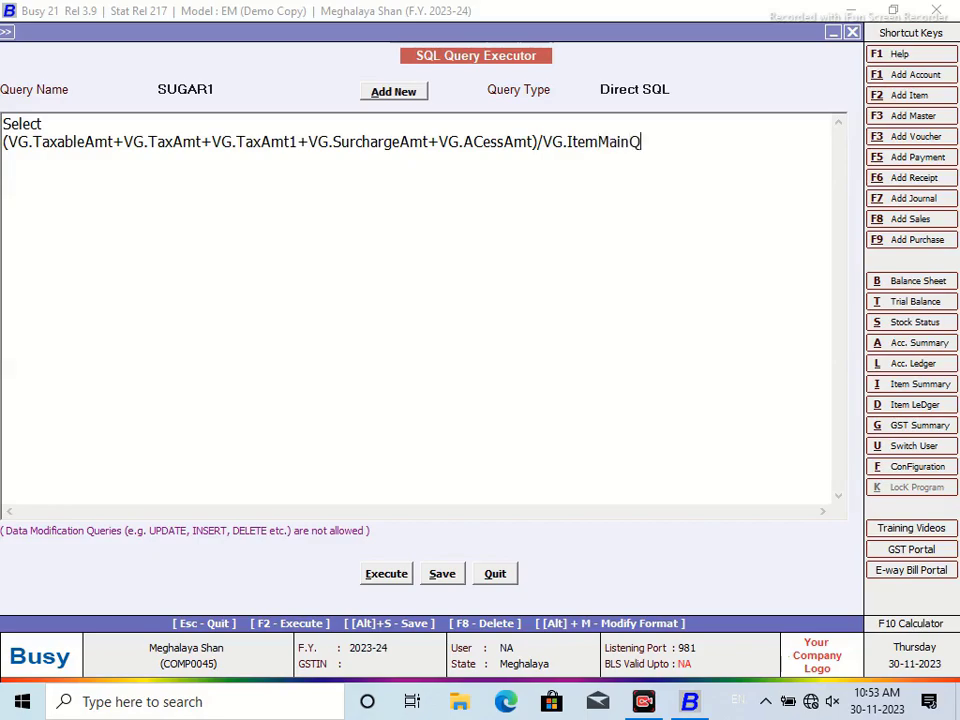
{"action": "type", "text": "ty from VchGs"}
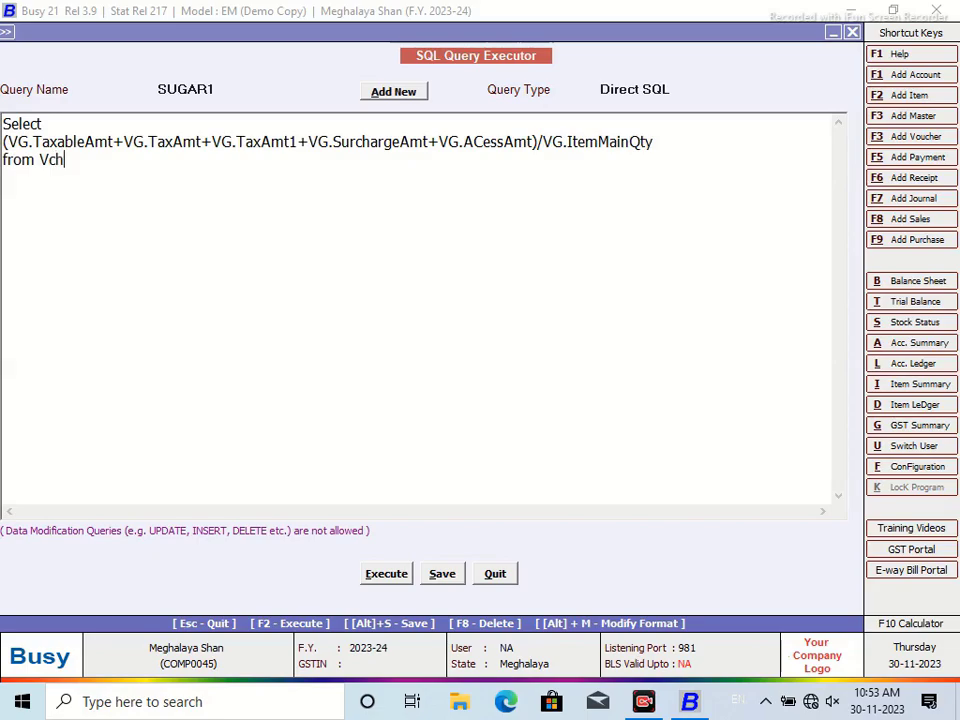
{"action": "type", "text": "mItemWise as VG"}
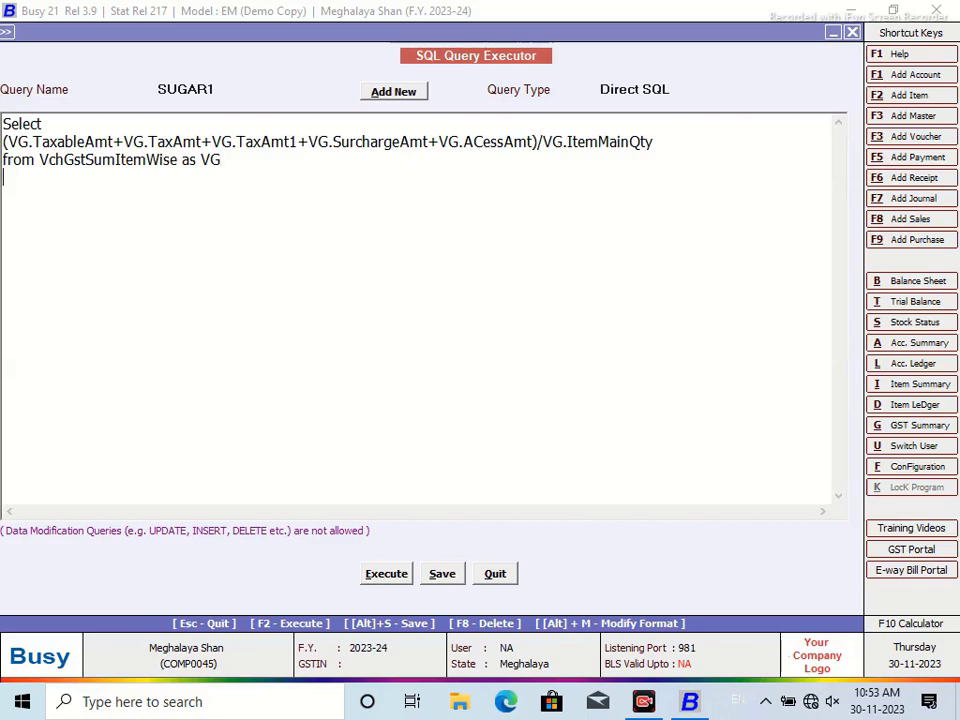
{"action": "type", "text": " Where VG.VchC"}
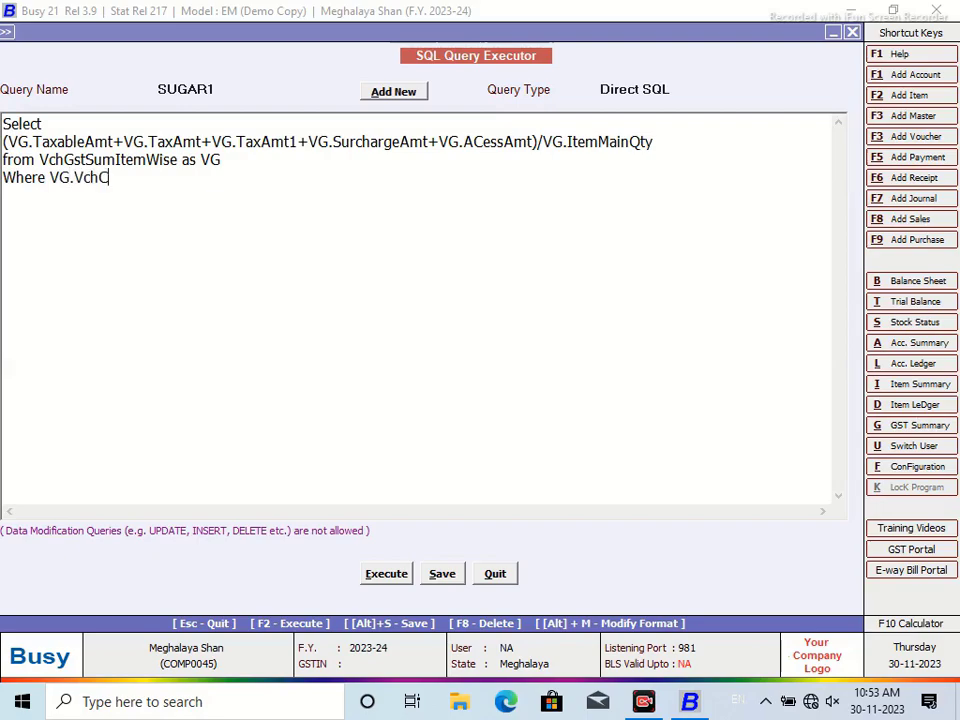
{"action": "type", "text": "ode=@P1@ "}
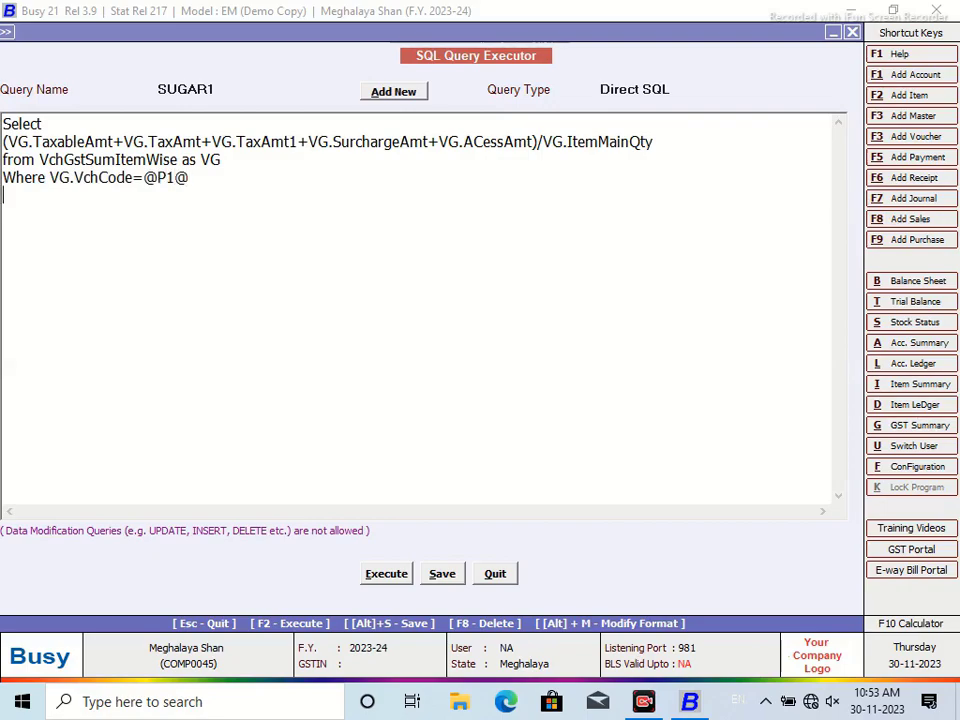
{"action": "type", "text": "and VG.VchTyp"}
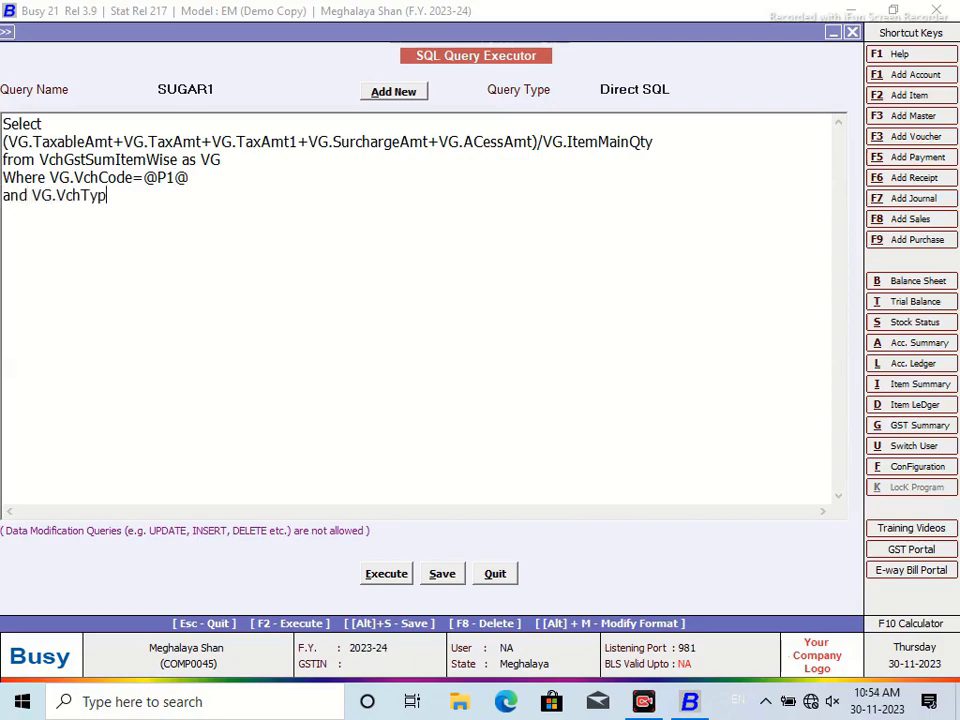
{"action": "type", "text": "e=9"}
Set SUGAR1's query type to Custom Column and save it
{"action": "left_click", "coordinate": [665, 89]}
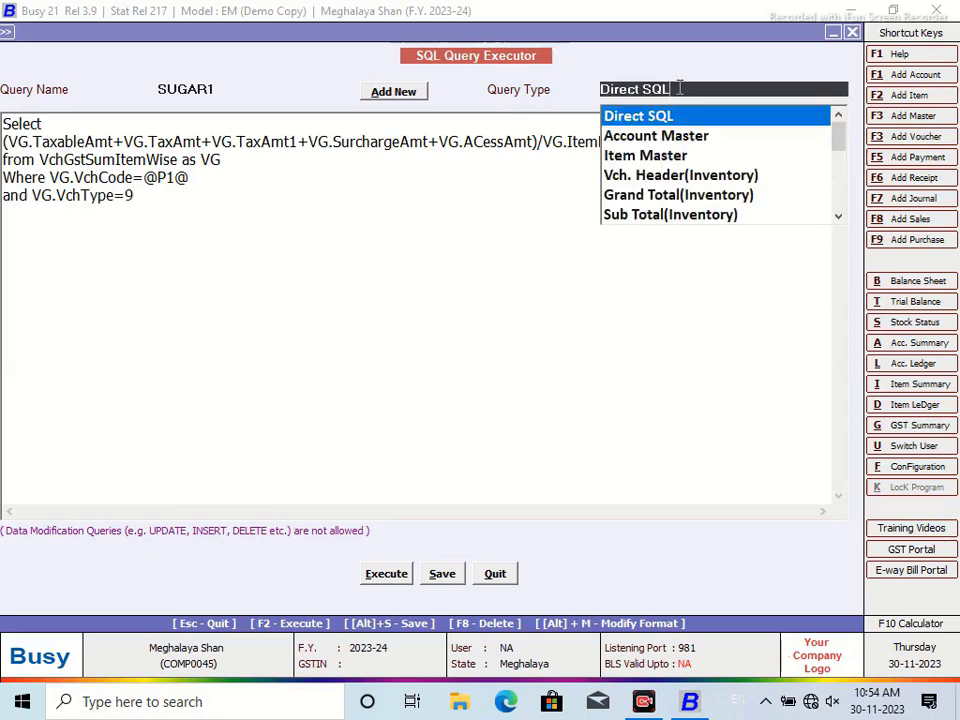
{"action": "scroll", "coordinate": [839, 186], "scroll_direction": "down", "scroll_amount": 6}
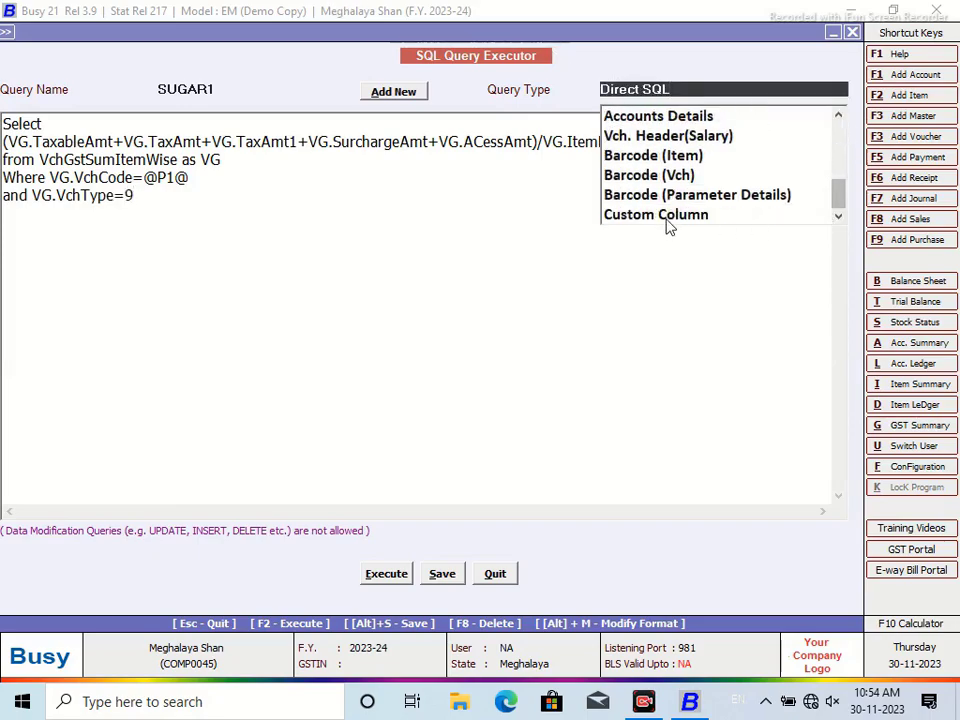
{"action": "left_click", "coordinate": [671, 216]}
{"action": "left_click", "coordinate": [442, 574]}
{"action": "left_click", "coordinate": [589, 388]}
Run the Sales Register in NEW DESIGN and open its custom column layout
{"action": "left_click", "coordinate": [495, 574]}
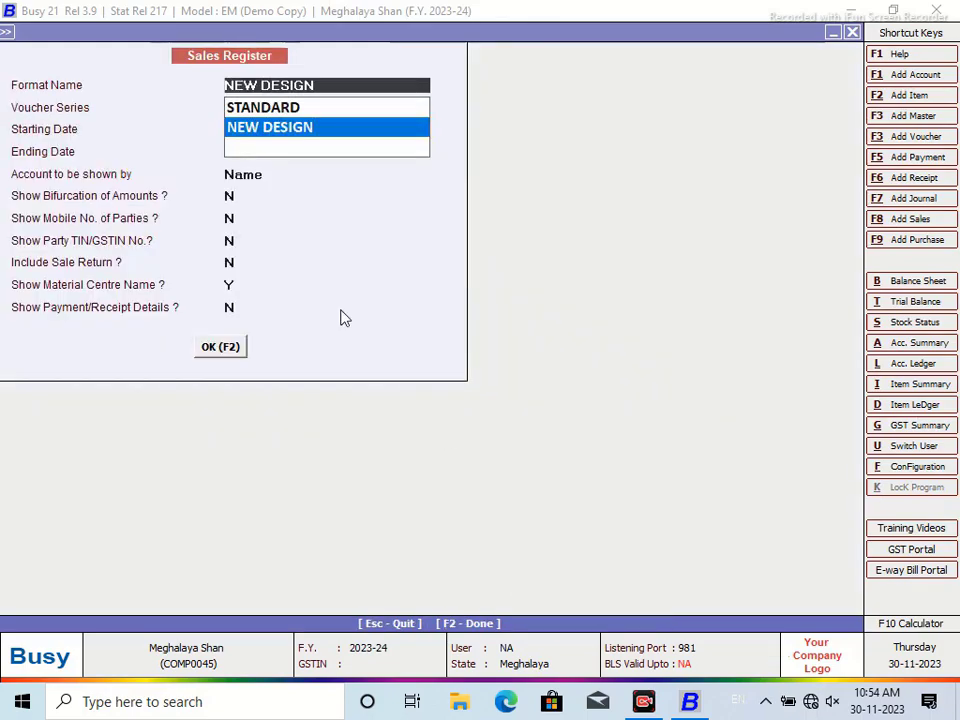
{"action": "left_click", "coordinate": [223, 349]}
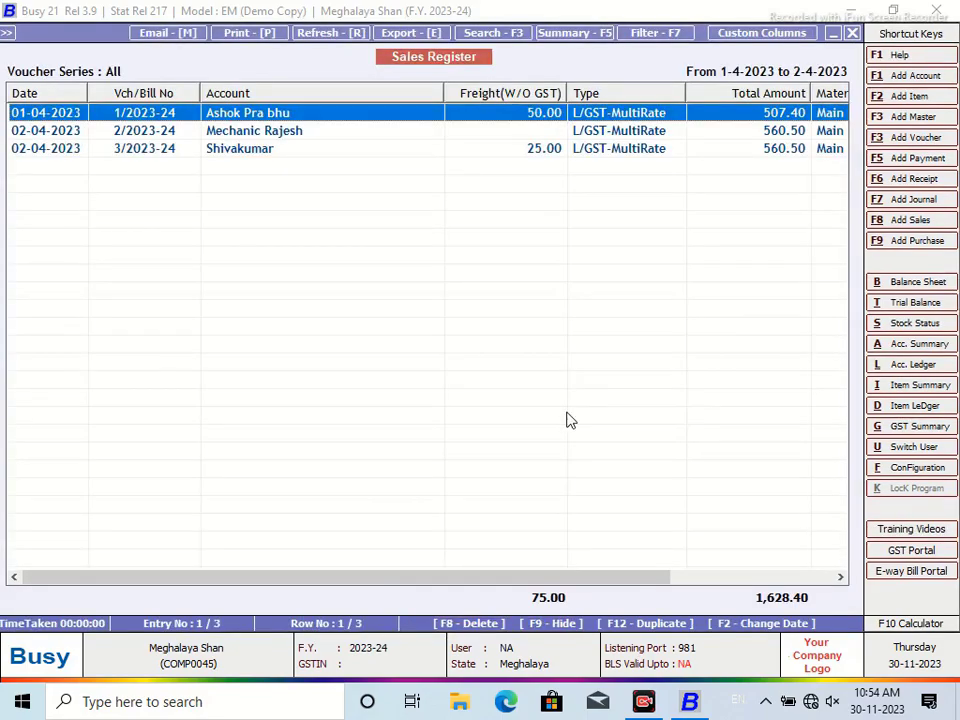
{"action": "left_click", "coordinate": [736, 34]}
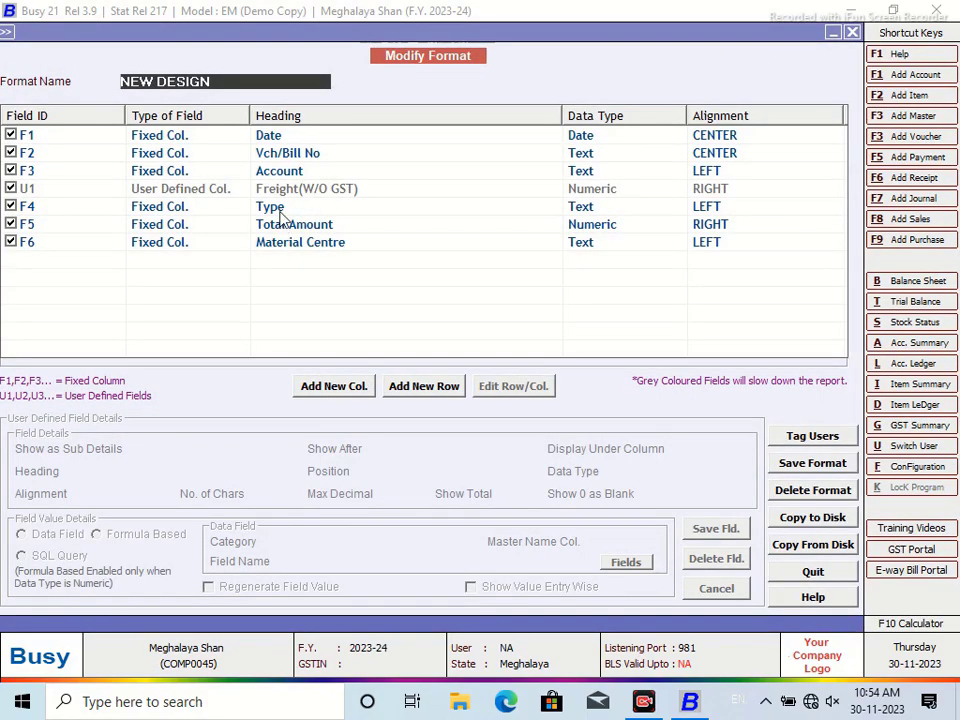
Add a new user-defined column at the Account row headed 'TAXABLE AMOUNT'
{"action": "left_click", "coordinate": [275, 171]}
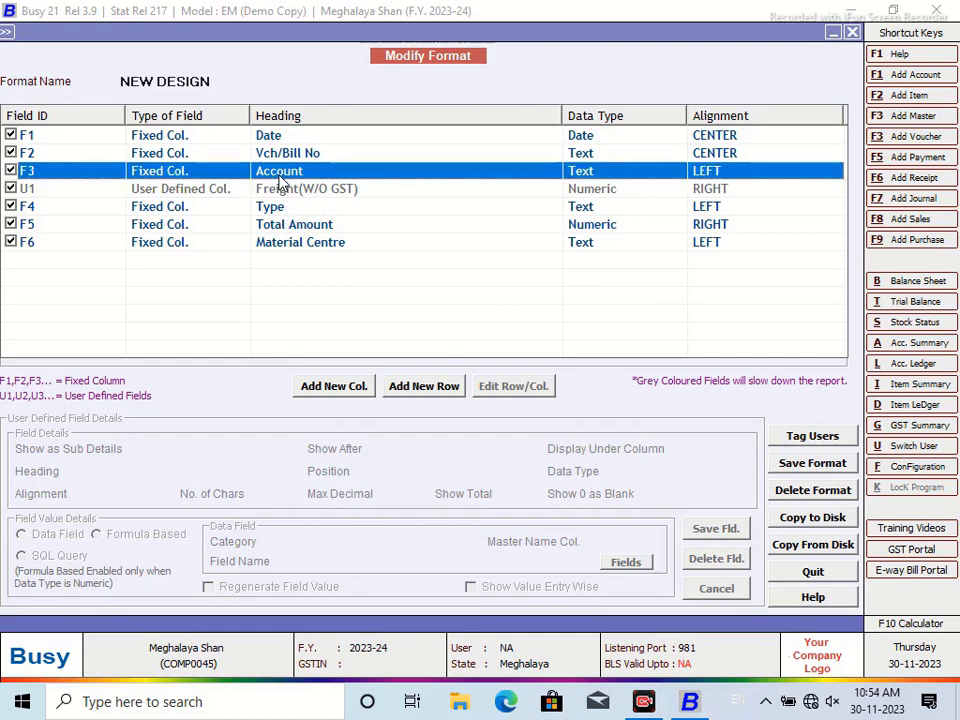
{"action": "left_click", "coordinate": [334, 386]}
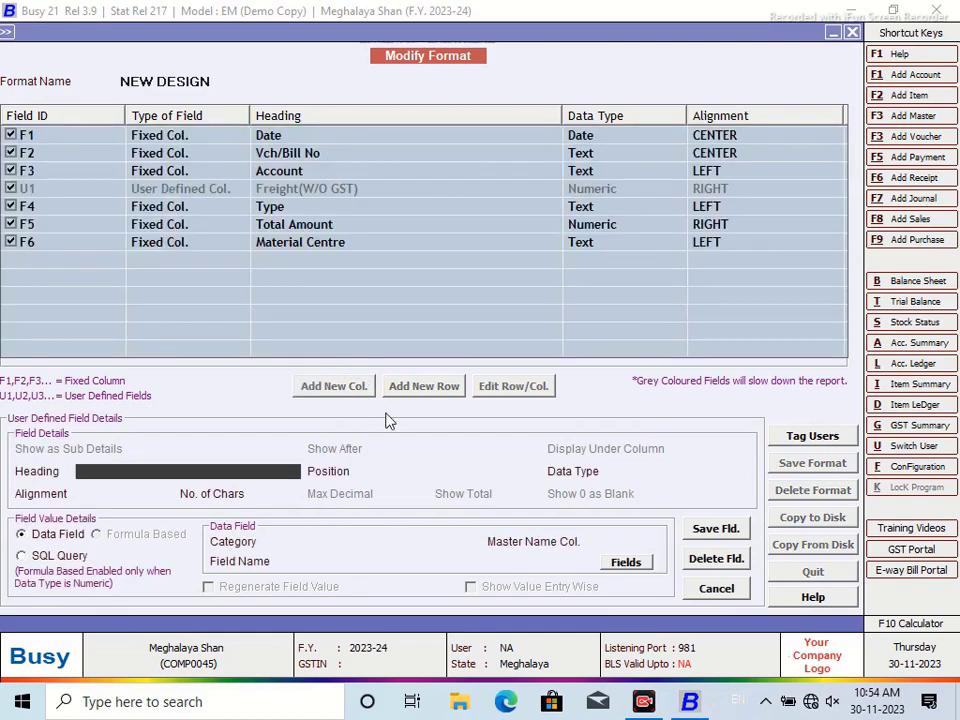
{"action": "type", "text": "Taxable Amty"}
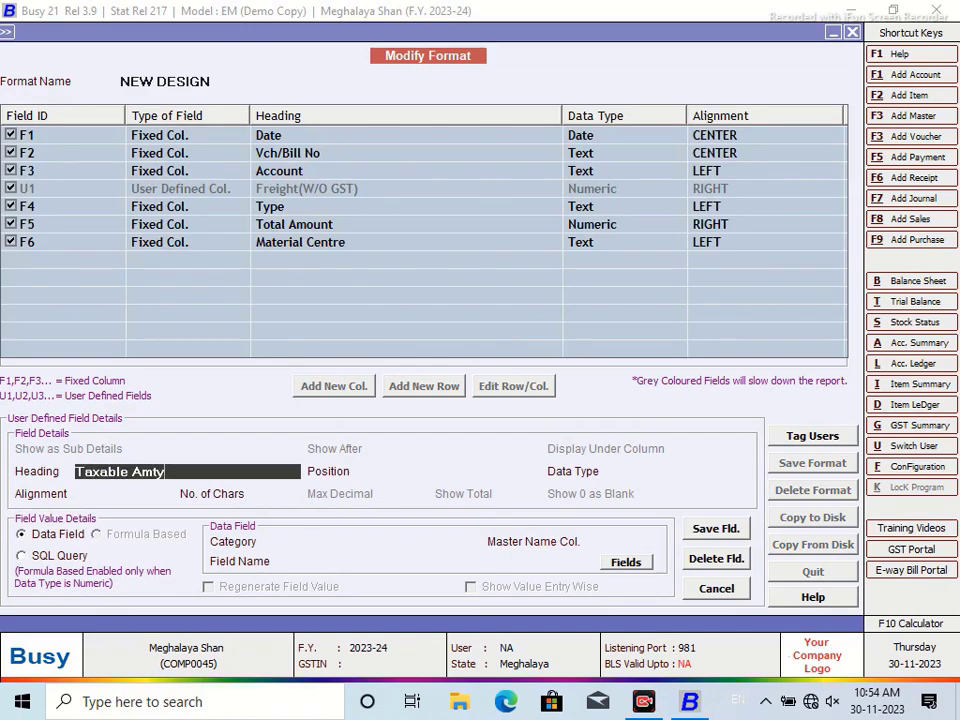
{"action": "key", "text": "BackSpace"}
{"action": "key", "text": "BackSpace"}
{"action": "key", "text": "BackSpace"}
{"action": "key", "text": "BackSpace"}
{"action": "key", "text": "BackSpace"}
{"action": "key", "text": "BackSpace"}
{"action": "key", "text": "BackSpace"}
{"action": "key", "text": "BackSpace"}
{"action": "key", "text": "BackSpace"}
{"action": "key", "text": "BackSpace"}
{"action": "key", "text": "BackSpace"}
{"action": "type", "text": "AXABLE AMOUNT"}
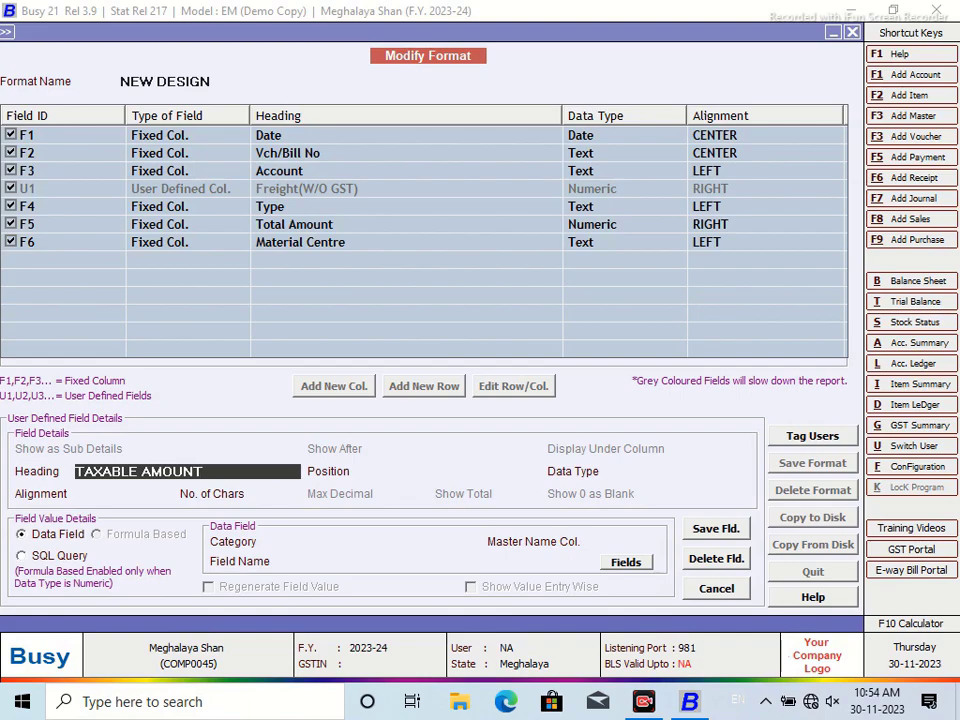
{"action": "key", "text": "Return"}
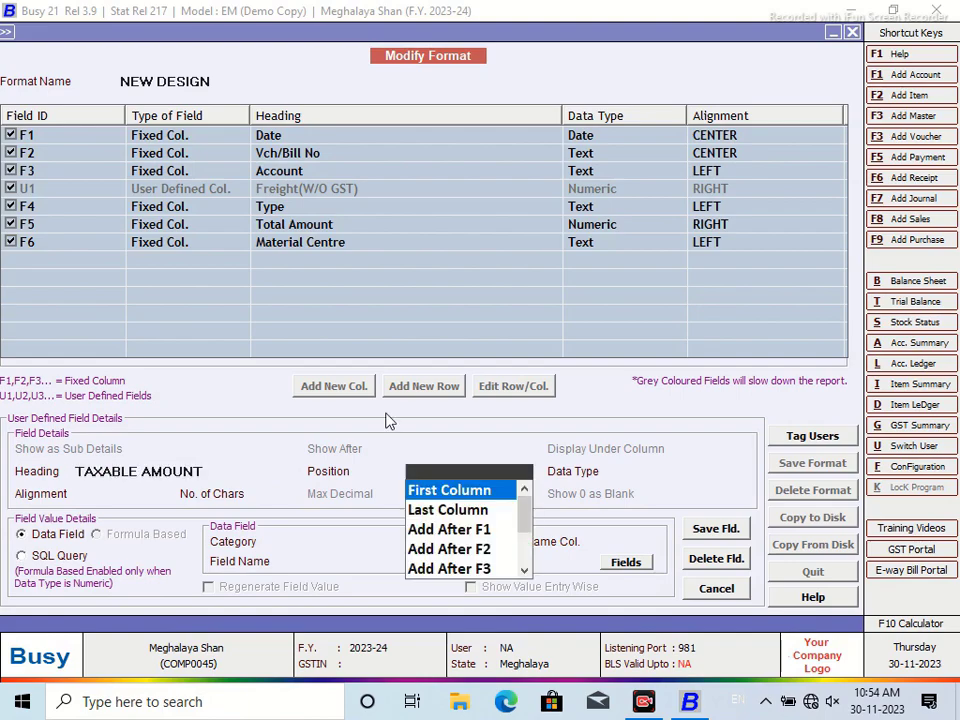
Place it after Account as Numeric, sourced from SQL query SUGAR1 with parameter VC, and save it
{"action": "left_click", "coordinate": [478, 567]}
{"action": "left_click", "coordinate": [636, 530]}
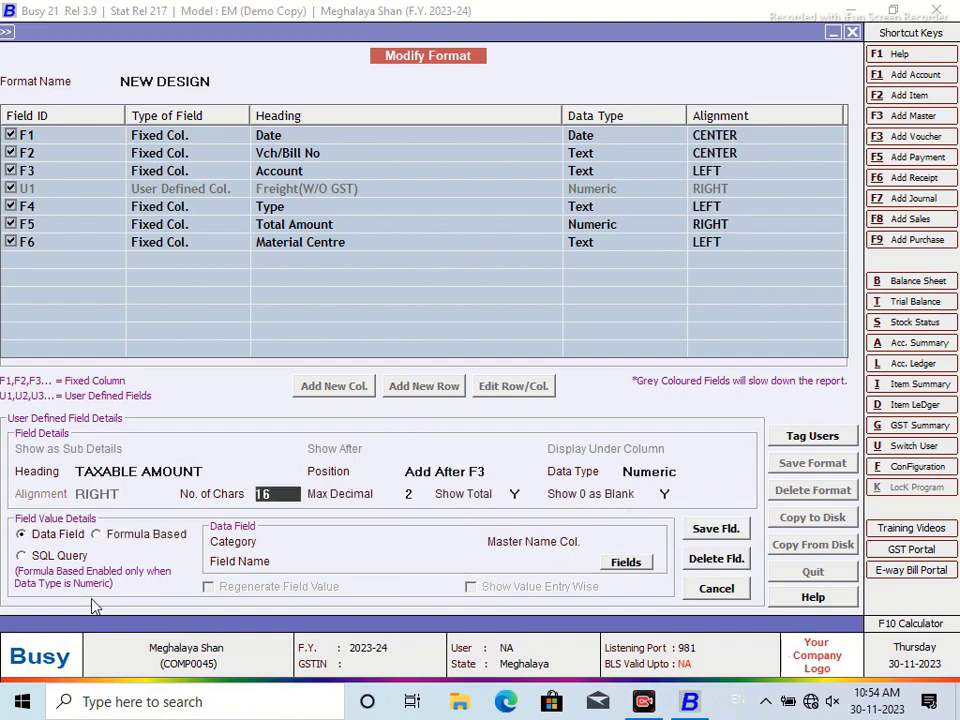
{"action": "left_click", "coordinate": [21, 555]}
{"action": "type", "text": "SUGAR"}
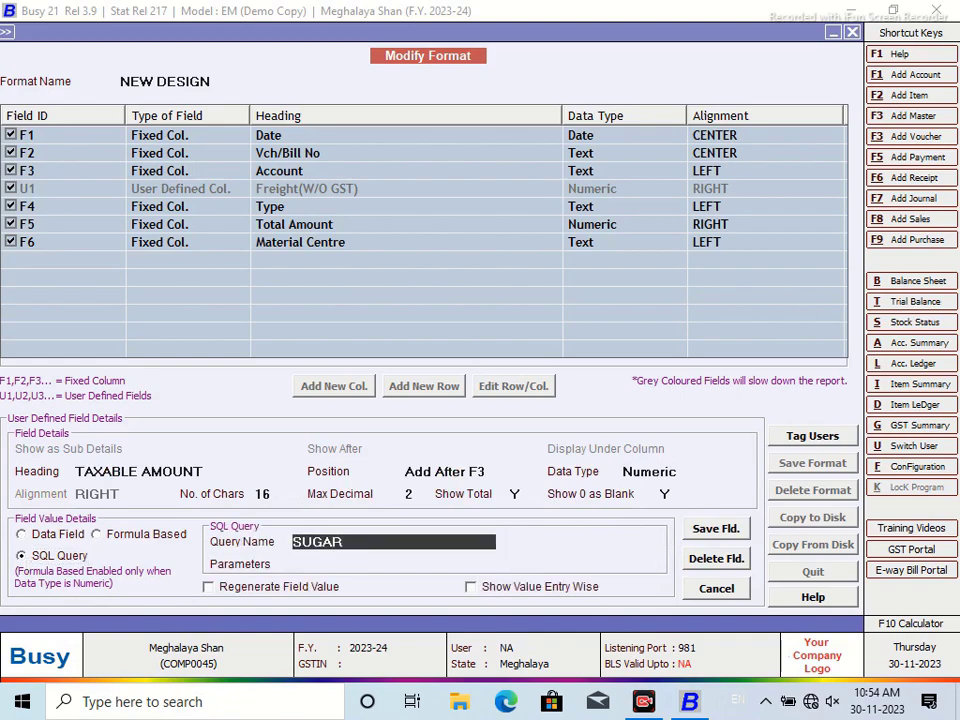
{"action": "key", "text": "Return"}
{"action": "type", "text": "VC"}
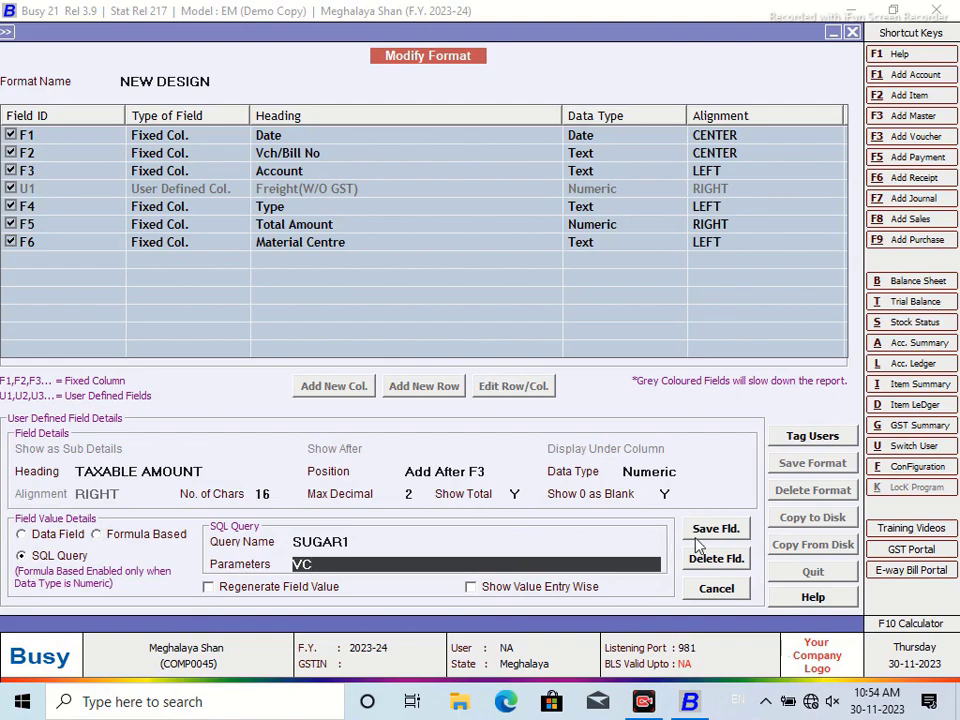
{"action": "left_click", "coordinate": [710, 529]}
{"action": "left_click", "coordinate": [521, 393]}
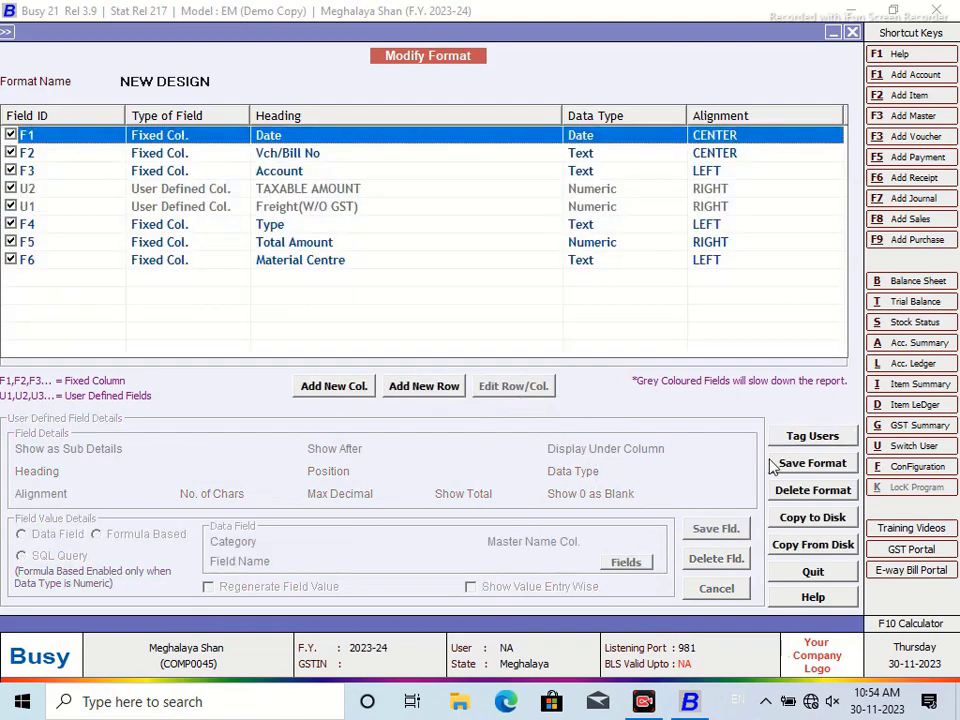
Save the NEW DESIGN format and close the old register view
{"action": "left_click", "coordinate": [812, 464]}
{"action": "left_click", "coordinate": [527, 393]}
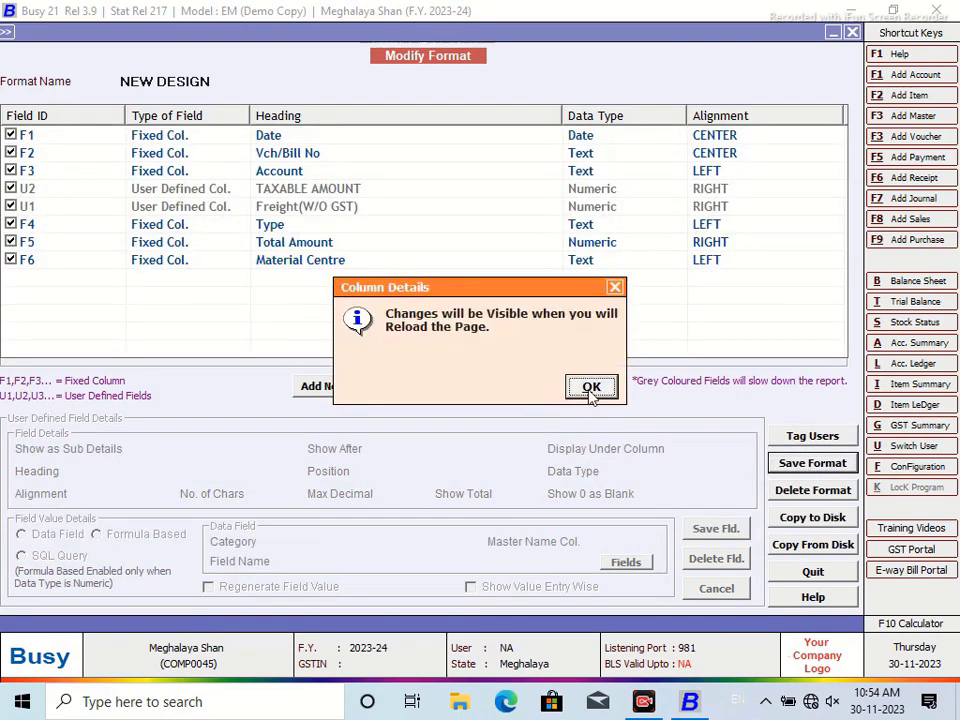
{"action": "left_click", "coordinate": [590, 388]}
{"action": "left_click", "coordinate": [852, 32]}
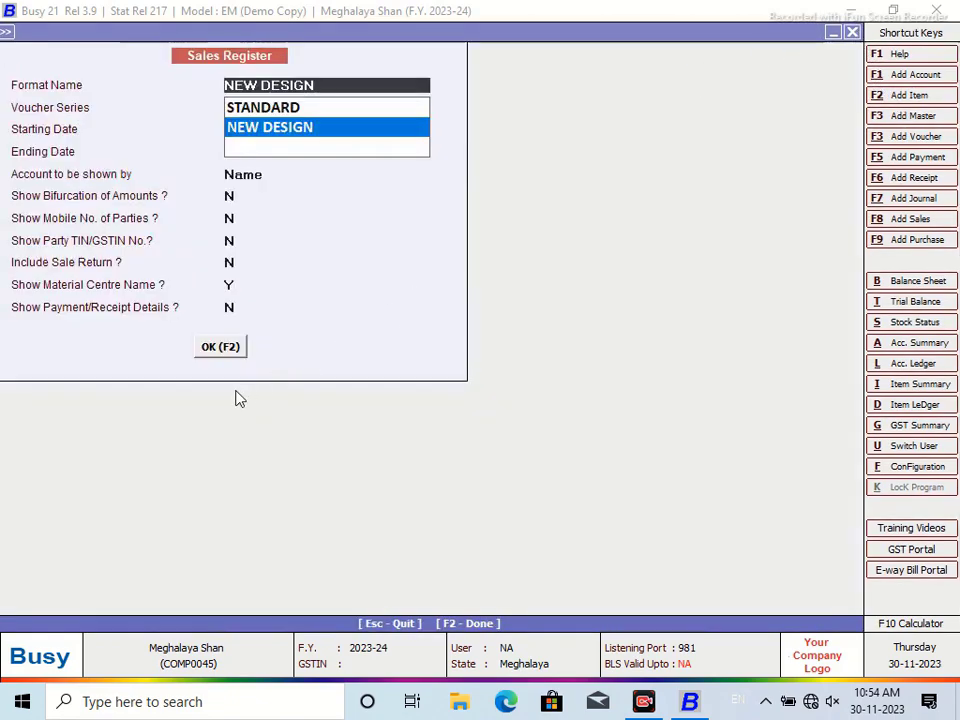
Rerun the register and resize Account, TAXABLE AMOUNT and Freight(W/O GST) columns to read fully
{"action": "key", "text": "F2"}
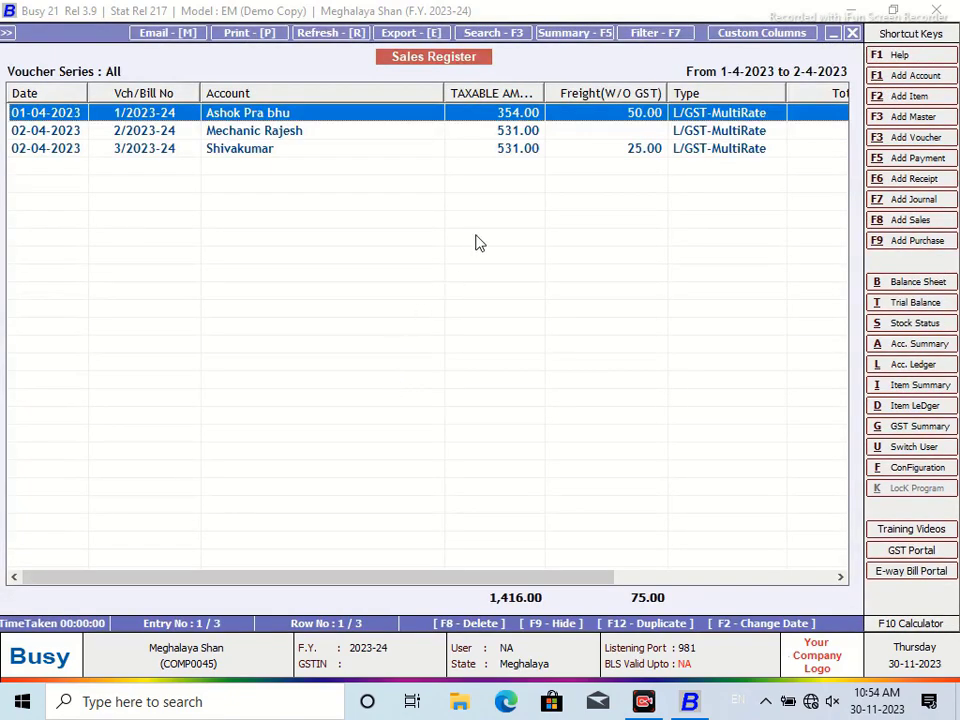
{"action": "left_click_drag", "start_coordinate": [444, 93], "coordinate": [327, 92]}
{"action": "left_click_drag", "start_coordinate": [427, 91], "coordinate": [460, 91]}
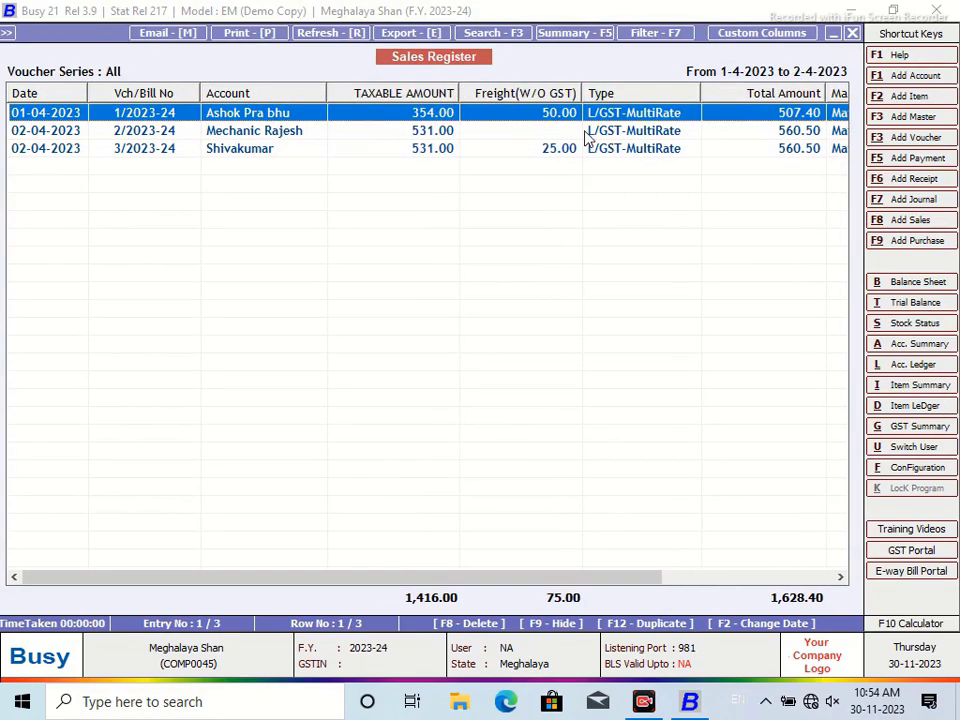
{"action": "left_click_drag", "start_coordinate": [581, 90], "coordinate": [583, 90]}
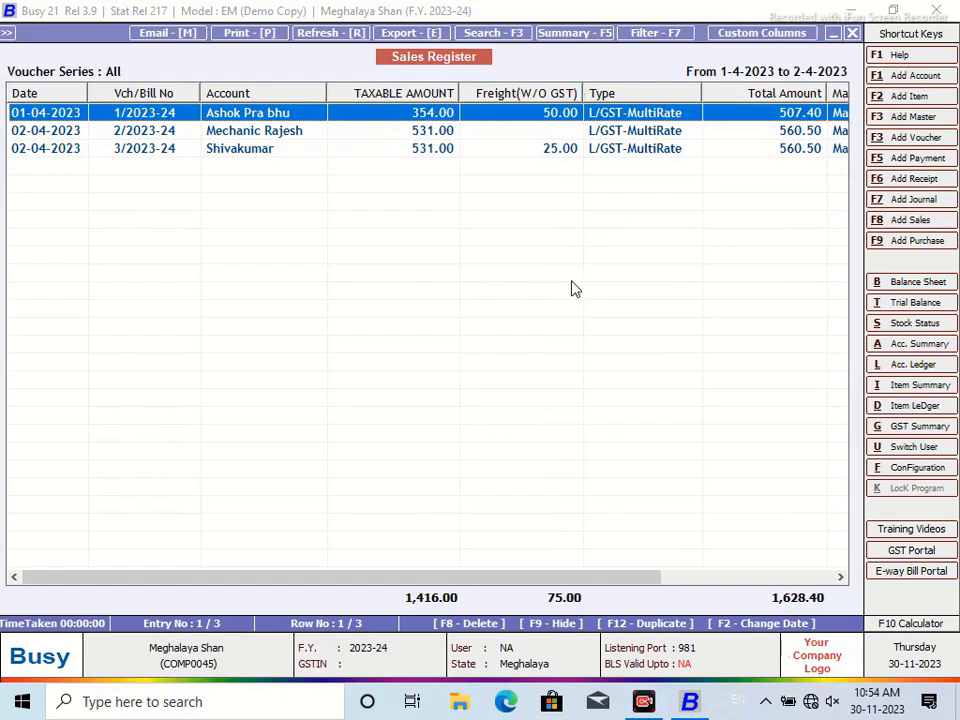
{"action": "key", "text": "ctrl+shift+End"}
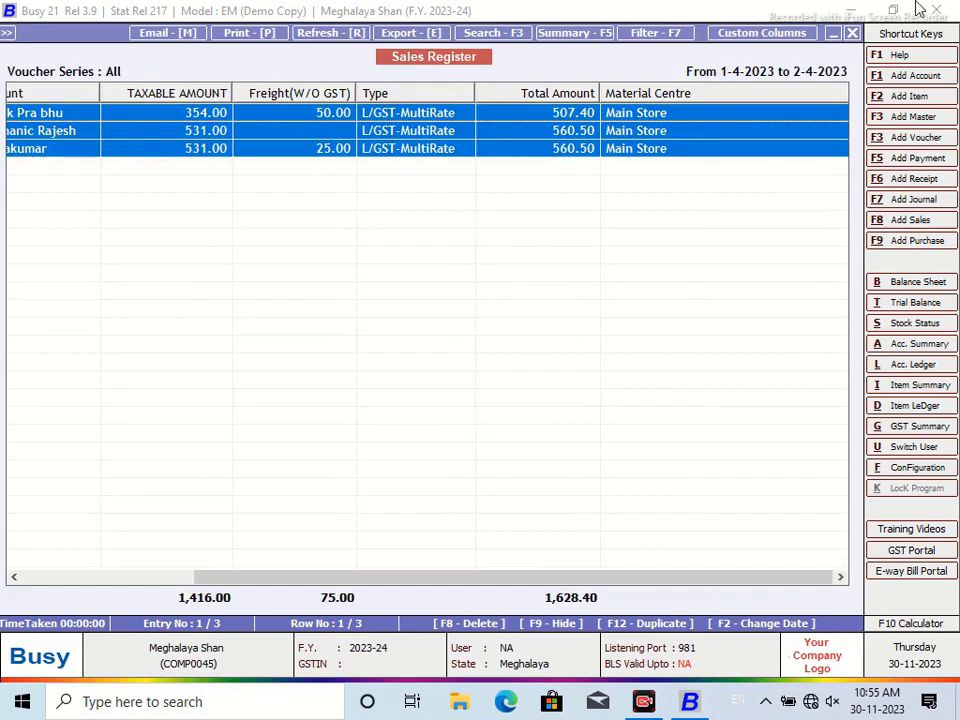
Close the report and options, then review the saved SQL queries
{"action": "left_click", "coordinate": [852, 33]}
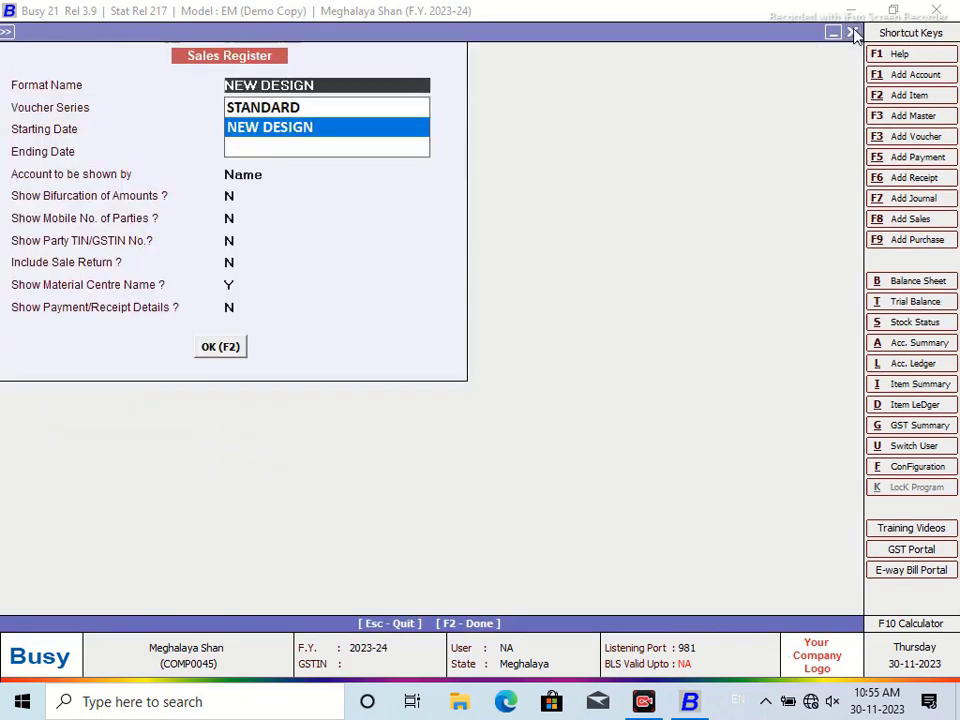
{"action": "left_click", "coordinate": [852, 33]}
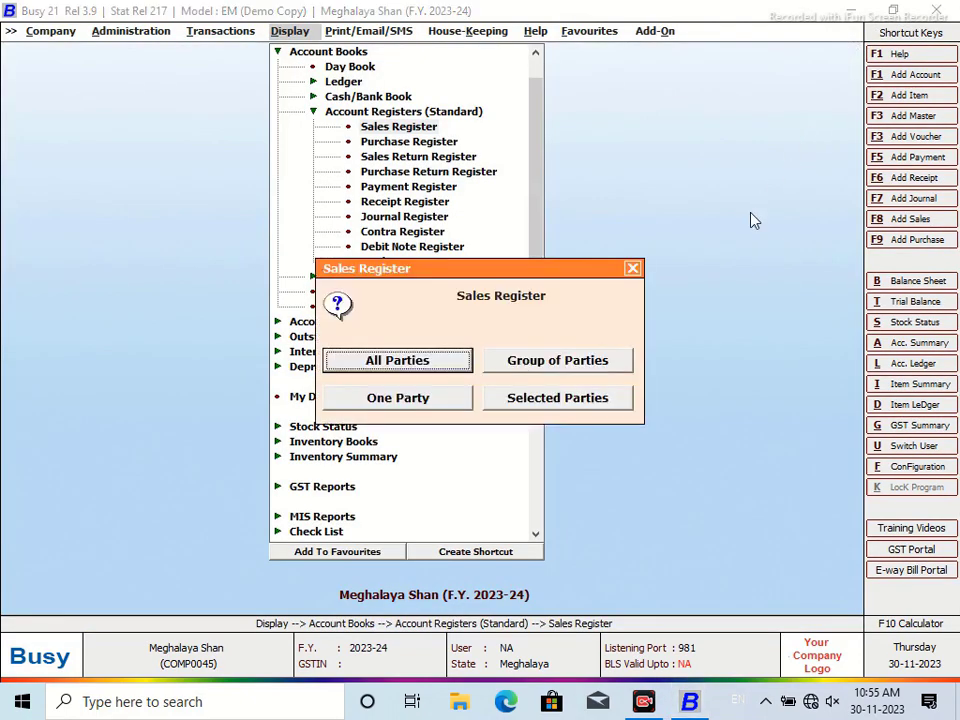
{"action": "left_click", "coordinate": [637, 270]}
{"action": "left_click", "coordinate": [637, 284]}
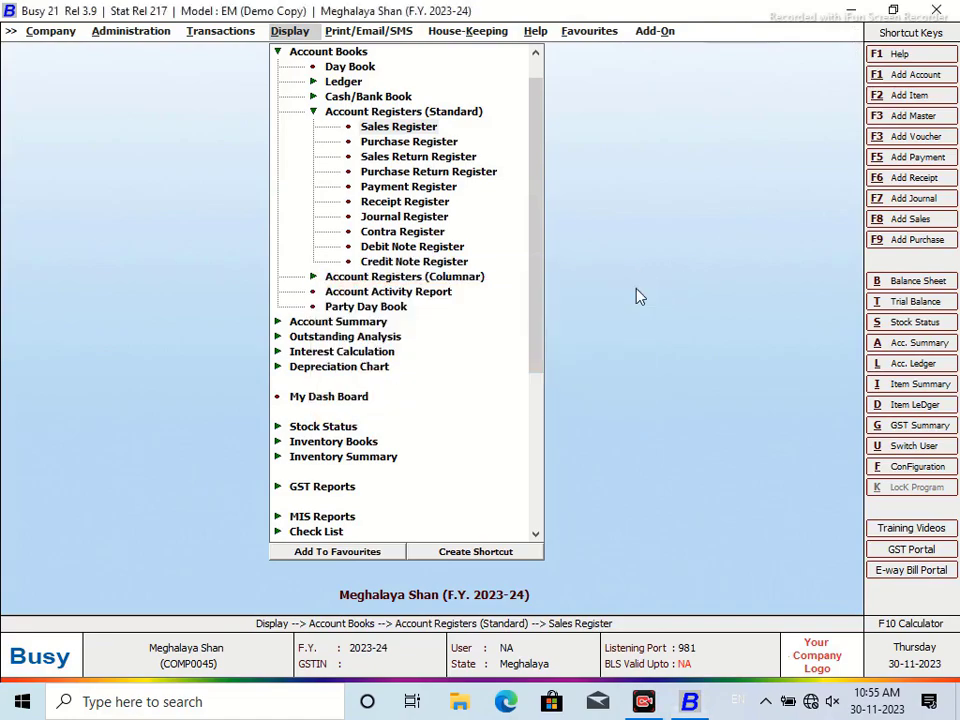
{"action": "key", "text": "ctrl+q"}
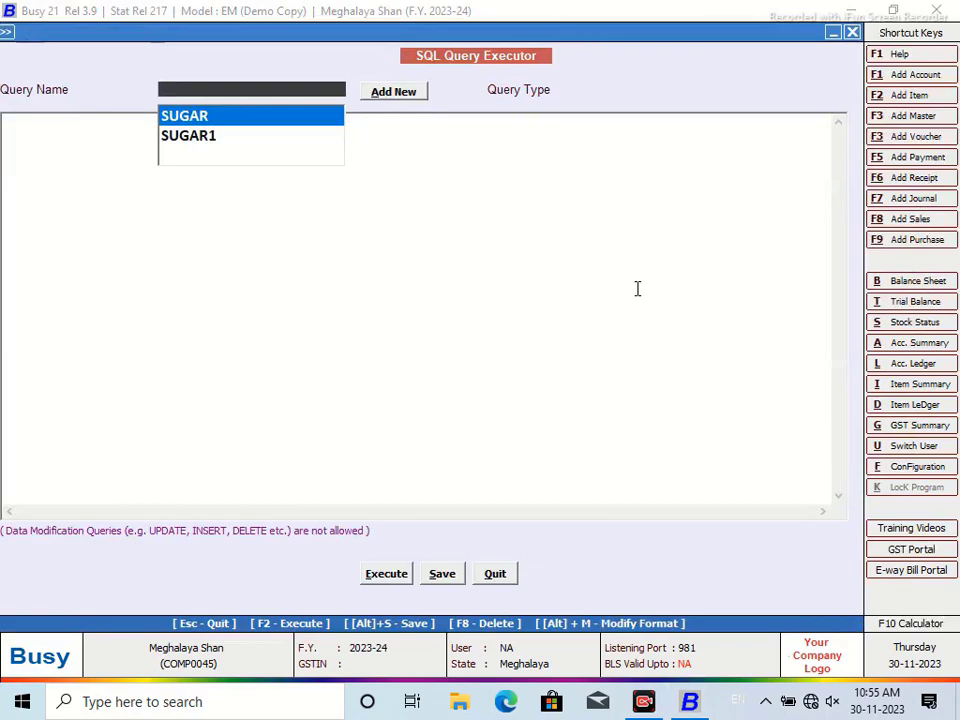
{"action": "left_click", "coordinate": [492, 573]}
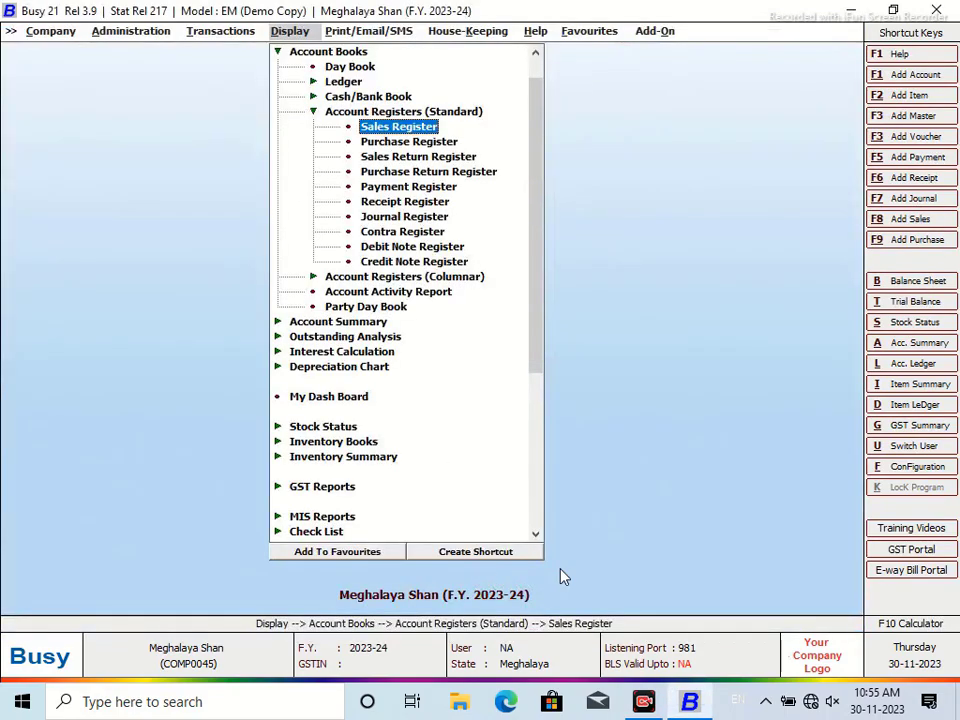
Reopen the Sales Register for all sale types and parties in NEW DESIGN, then edit its custom columns
{"action": "key", "text": "Return"}
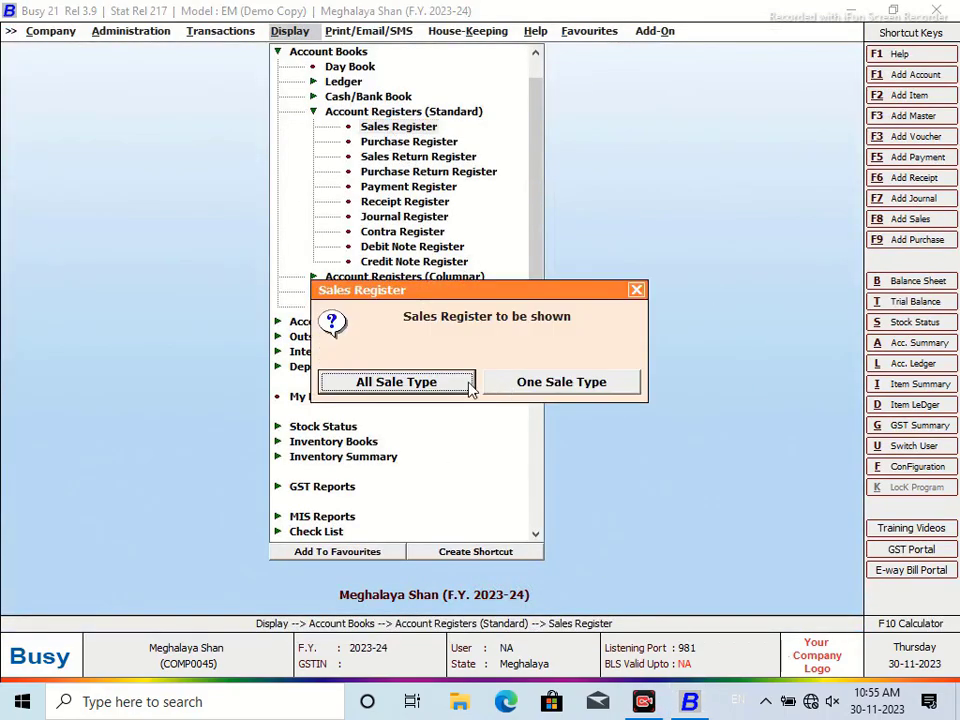
{"action": "left_click", "coordinate": [450, 386]}
{"action": "left_click", "coordinate": [459, 373]}
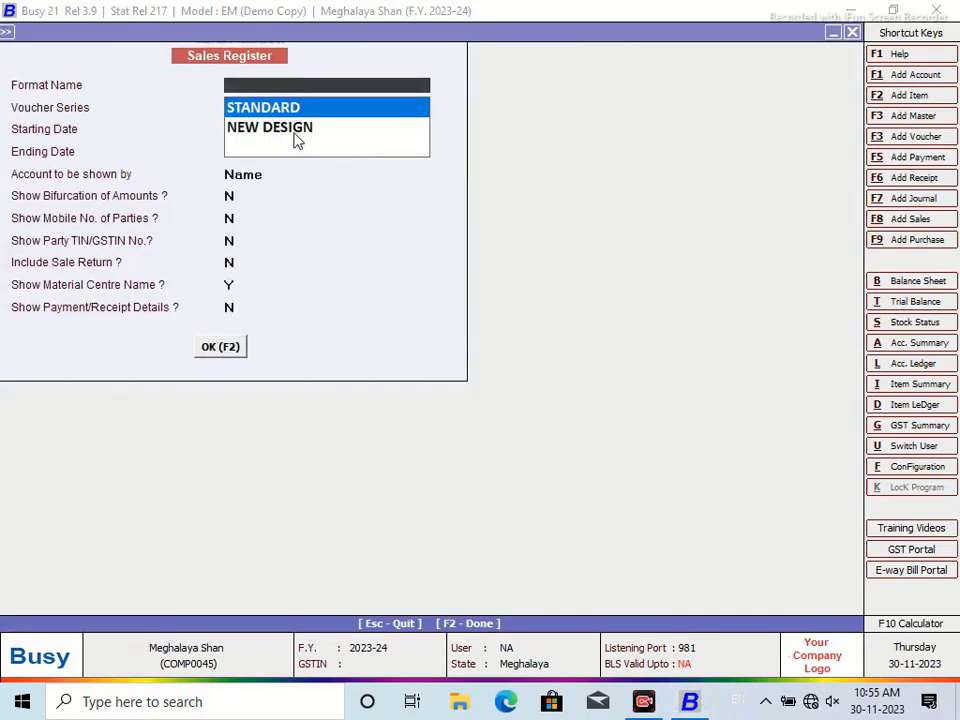
{"action": "left_click", "coordinate": [293, 131]}
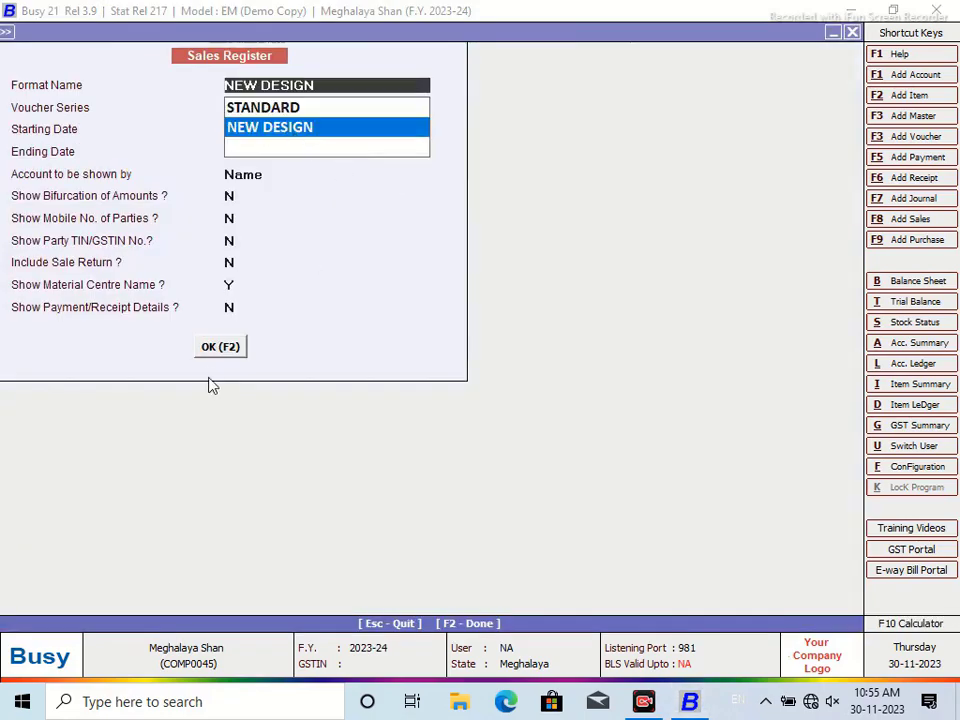
{"action": "left_click", "coordinate": [219, 349]}
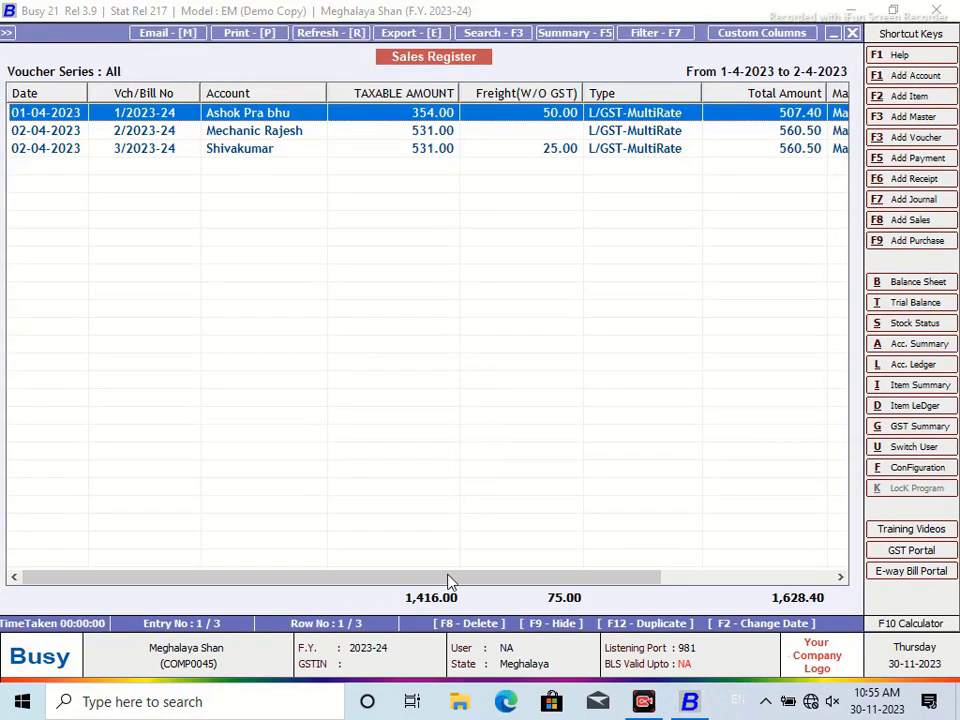
{"action": "left_click_drag", "start_coordinate": [448, 579], "coordinate": [550, 580]}
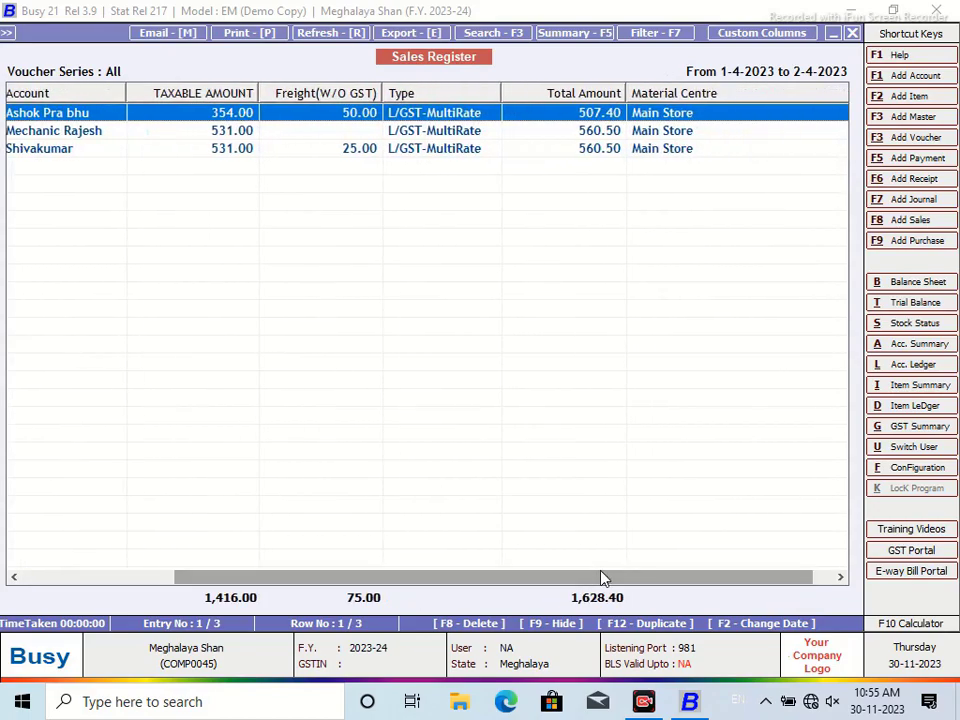
{"action": "left_click", "coordinate": [735, 40]}
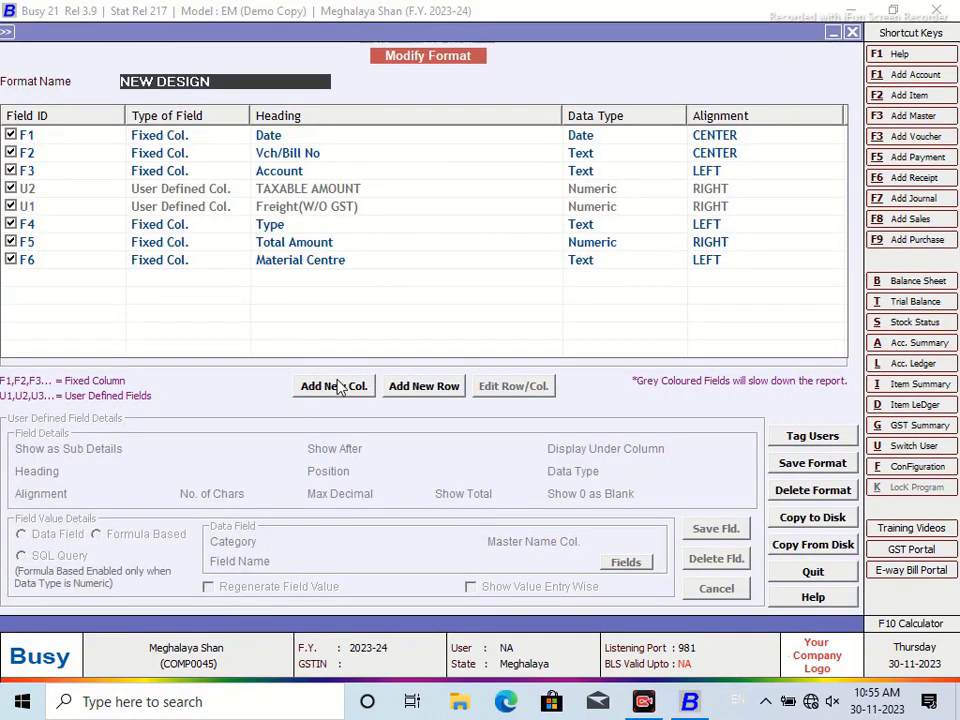
Add a user-defined column 'GST AMOUNT' positioned after U1 (Freight)
{"action": "left_click", "coordinate": [338, 387]}
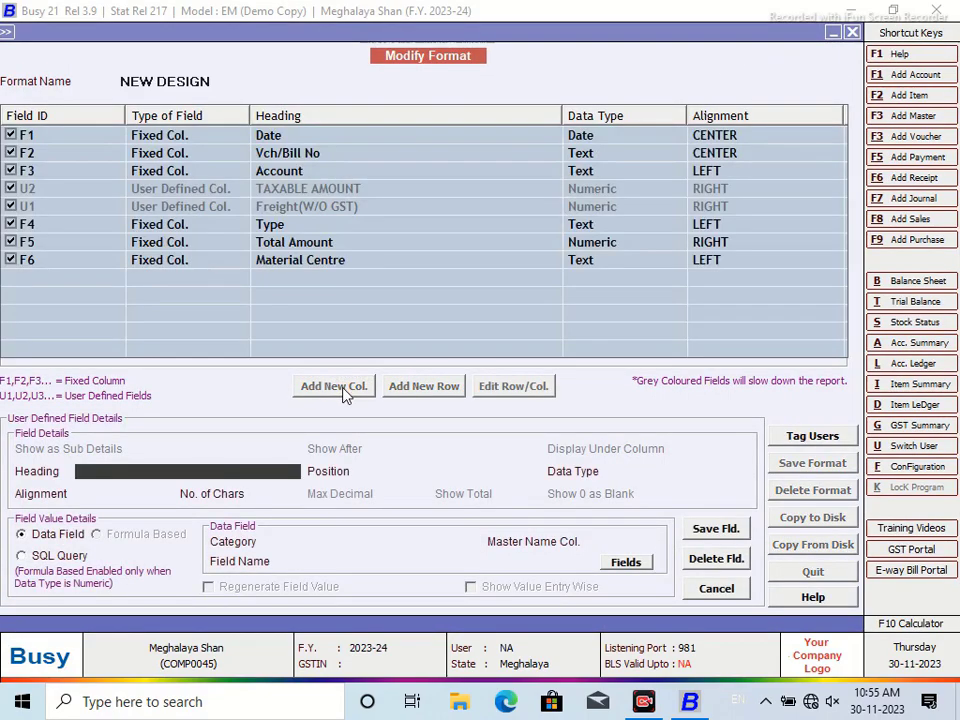
{"action": "type", "text": "GST AMOUNT"}
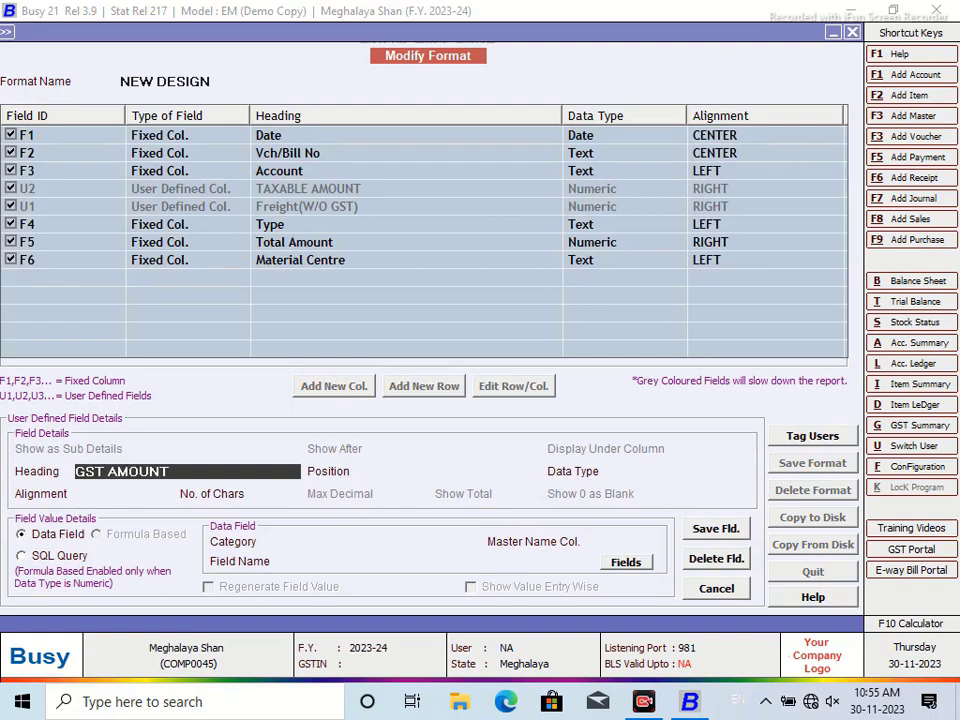
{"action": "key", "text": "Return"}
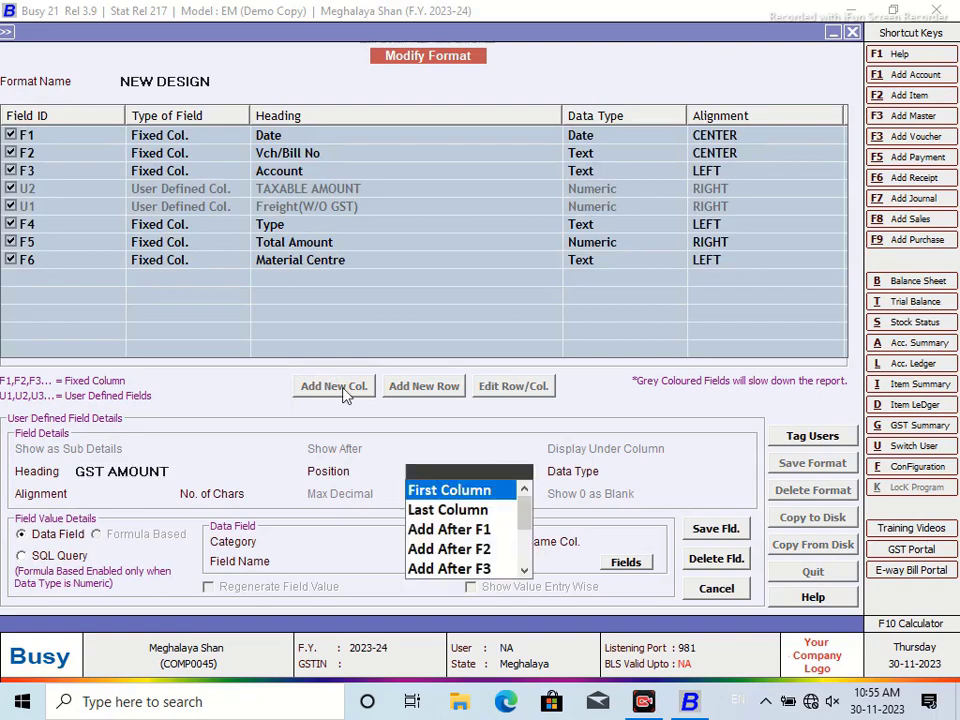
{"action": "left_click", "coordinate": [524, 571]}
{"action": "left_click", "coordinate": [524, 571]}
{"action": "left_click", "coordinate": [525, 571]}
{"action": "left_click", "coordinate": [525, 571]}
{"action": "left_click", "coordinate": [525, 571]}
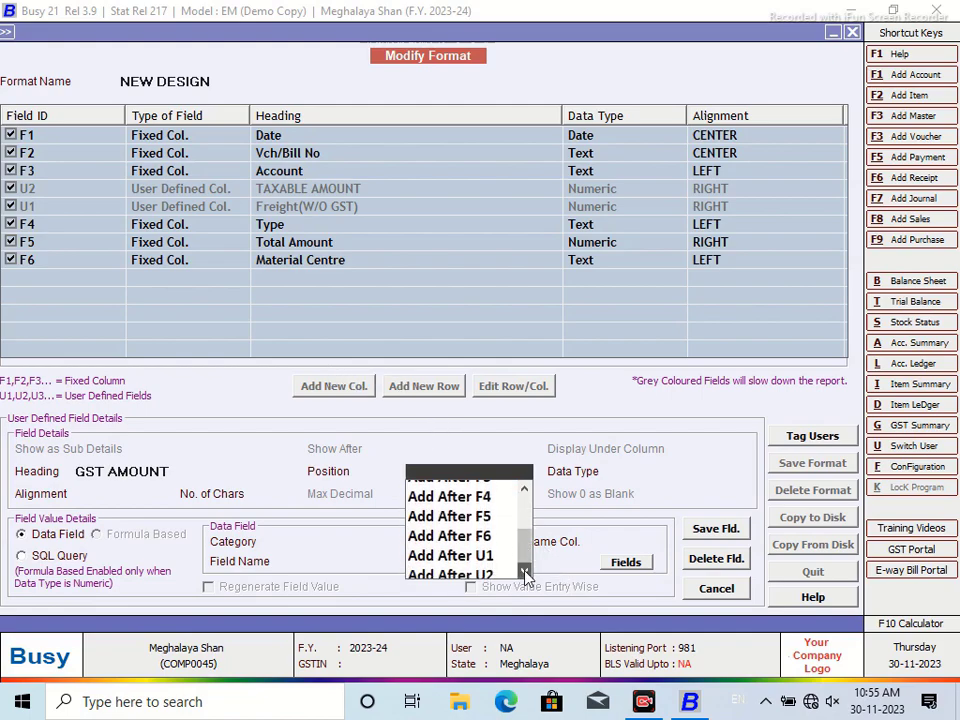
{"action": "left_click", "coordinate": [484, 547]}
Make it Numeric with formula (F5-(U1+U2)), then save the column and the NEW DESIGN format
{"action": "left_click", "coordinate": [647, 533]}
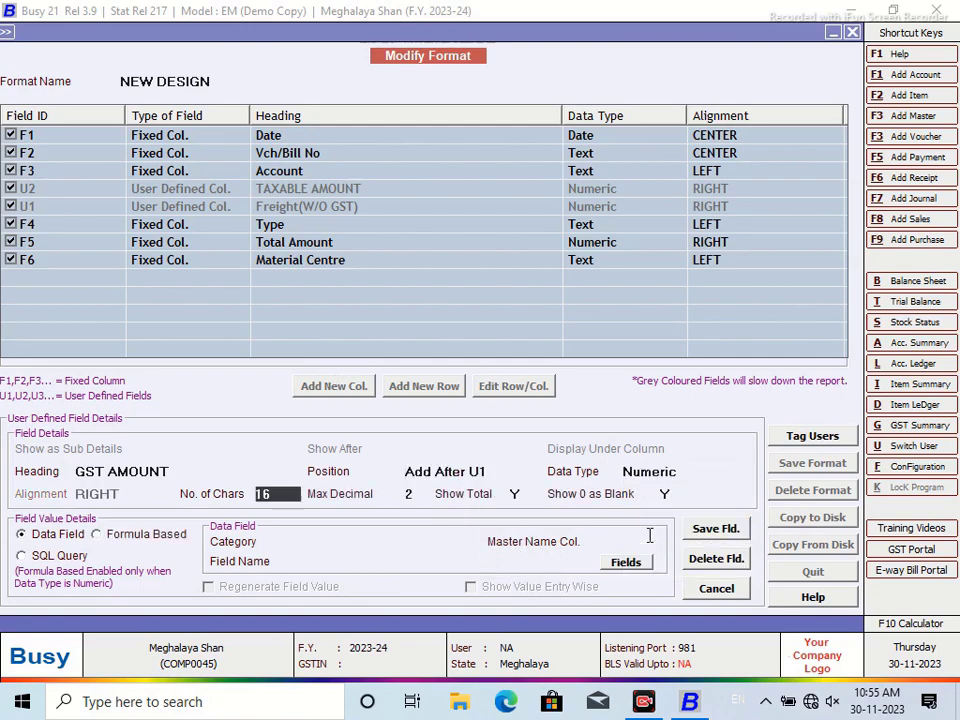
{"action": "left_click", "coordinate": [97, 535]}
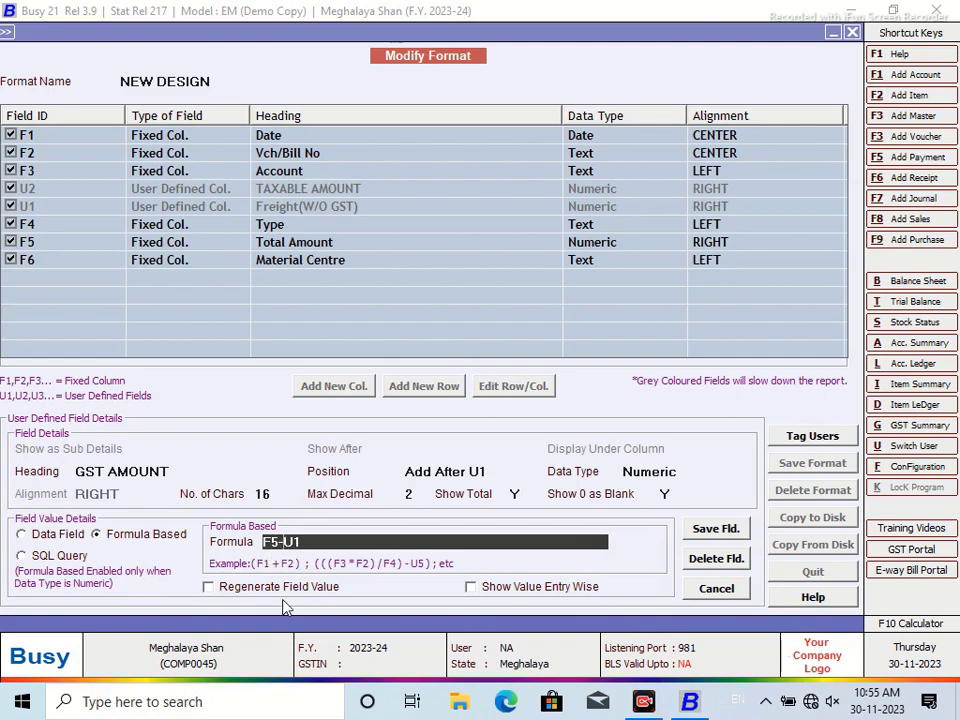
{"action": "type", "text": "("}
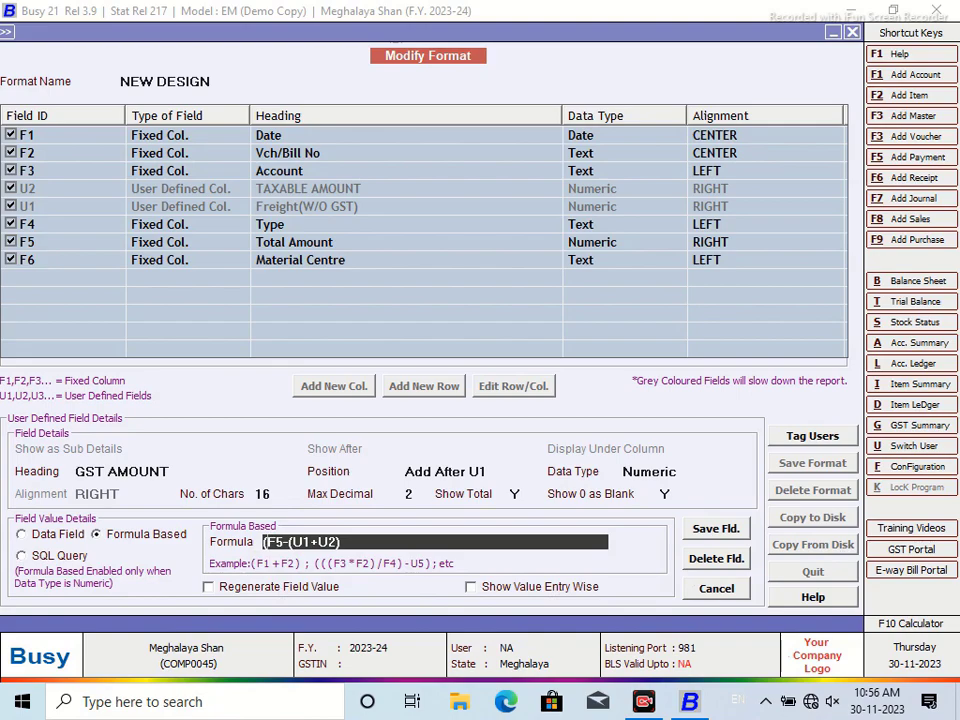
{"action": "type", "text": "("}
{"action": "type", "text": ")"}
{"action": "left_click", "coordinate": [724, 535]}
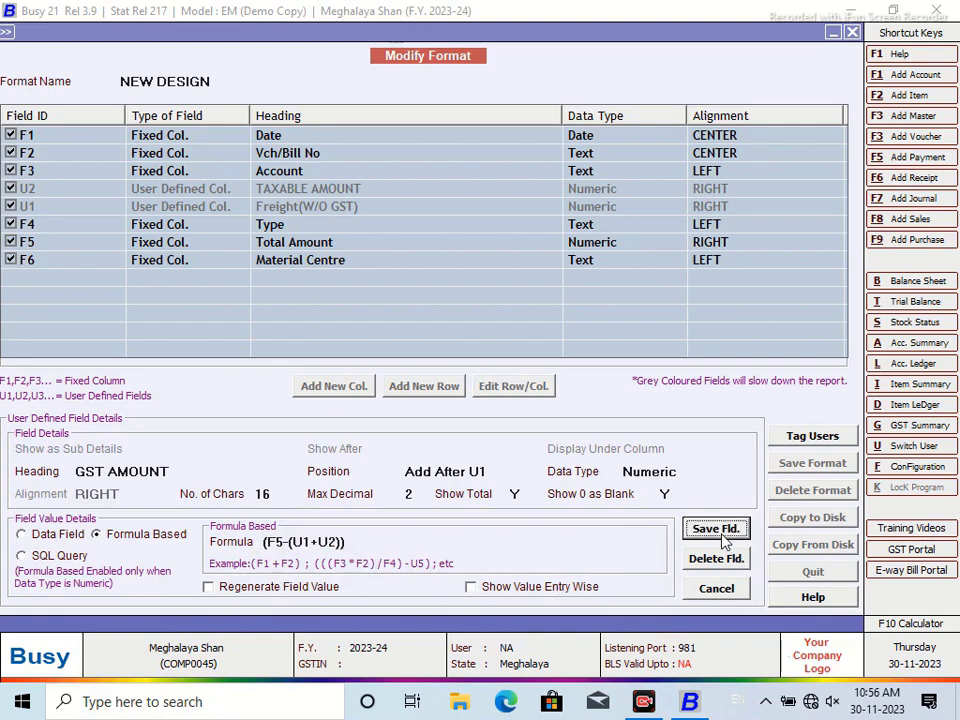
{"action": "left_click", "coordinate": [526, 391]}
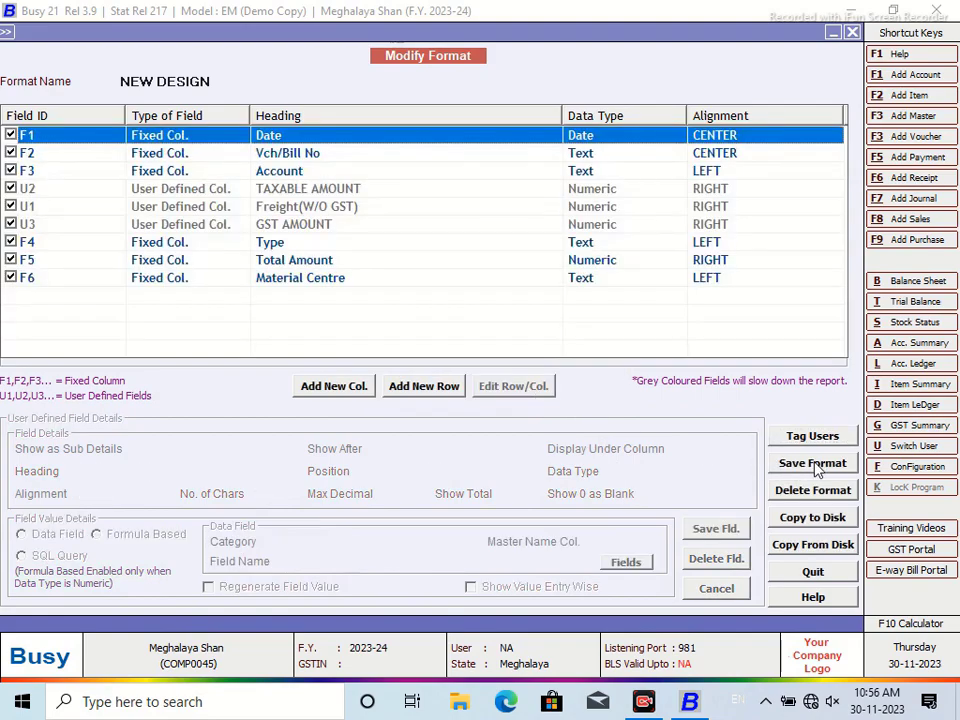
{"action": "left_click", "coordinate": [814, 465]}
{"action": "left_click", "coordinate": [526, 392]}
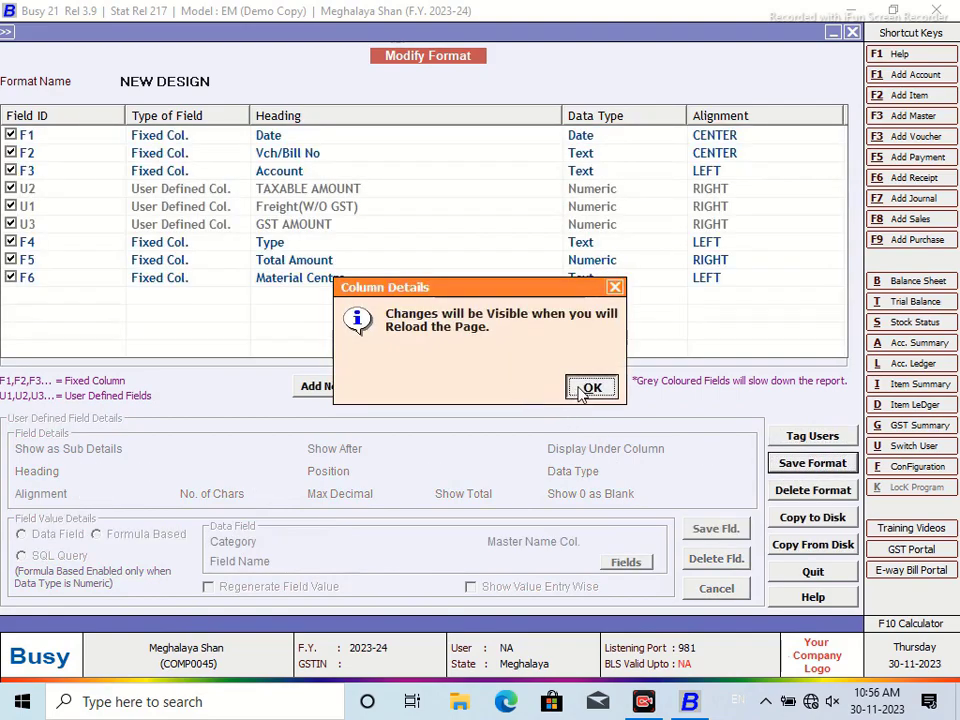
{"action": "left_click", "coordinate": [588, 388]}
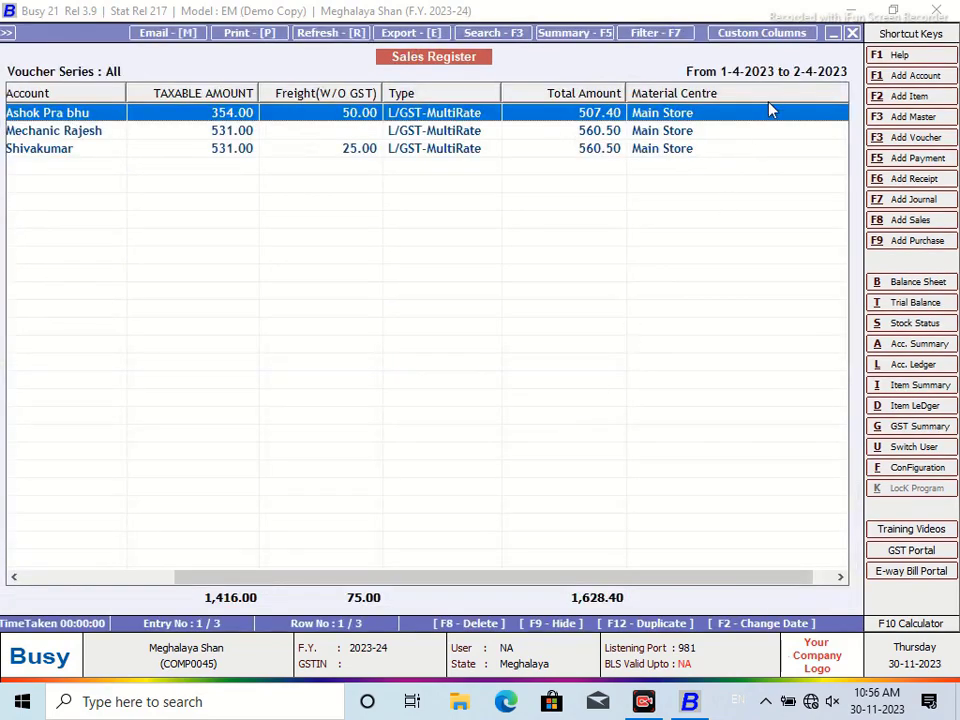
Reload the Sales Register in NEW DESIGN format and scroll right to the GST AMOUNT column
{"action": "left_click", "coordinate": [852, 33]}
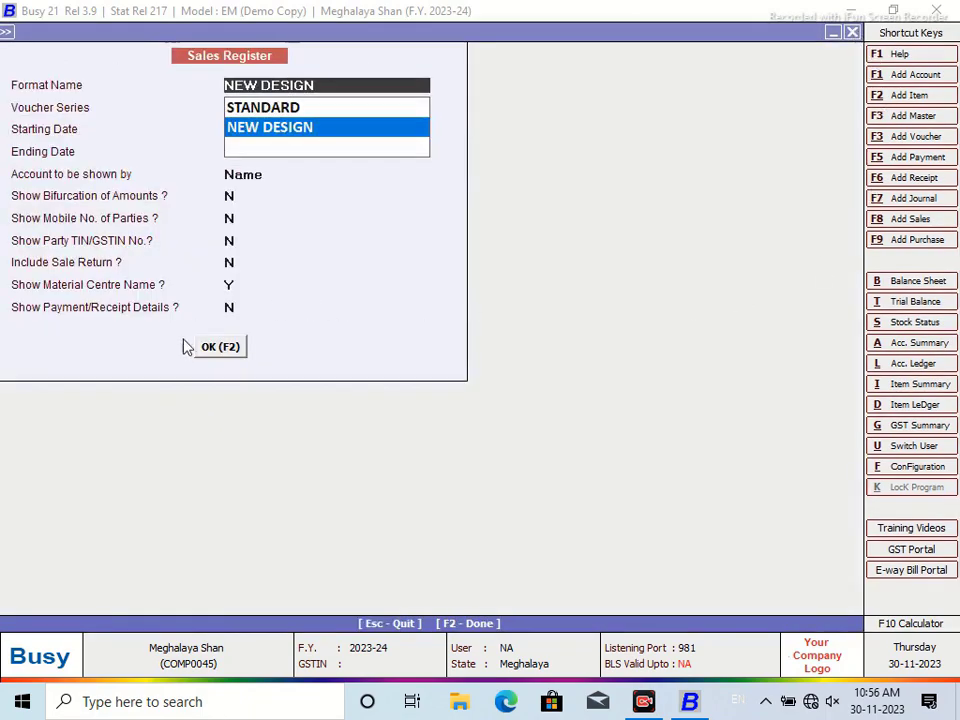
{"action": "key", "text": "Return"}
{"action": "left_click", "coordinate": [212, 346]}
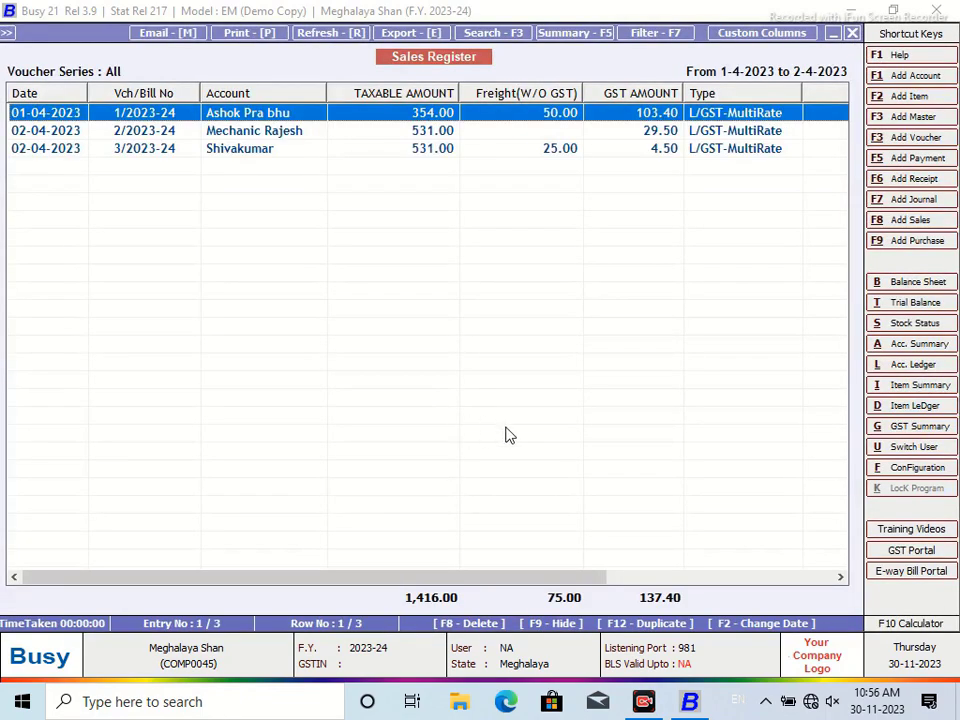
{"action": "left_click_drag", "start_coordinate": [530, 578], "coordinate": [673, 585]}
Open the third voucher to compare it with the GST AMOUNT column, then return and scroll back left
{"action": "left_click", "coordinate": [506, 150]}
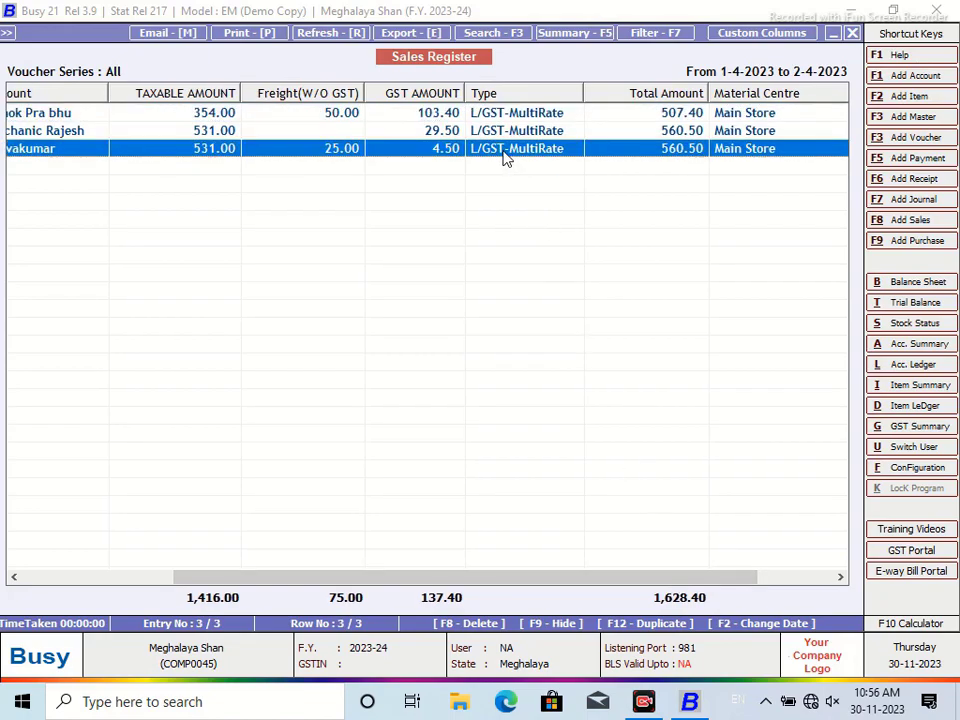
{"action": "key", "text": "Return"}
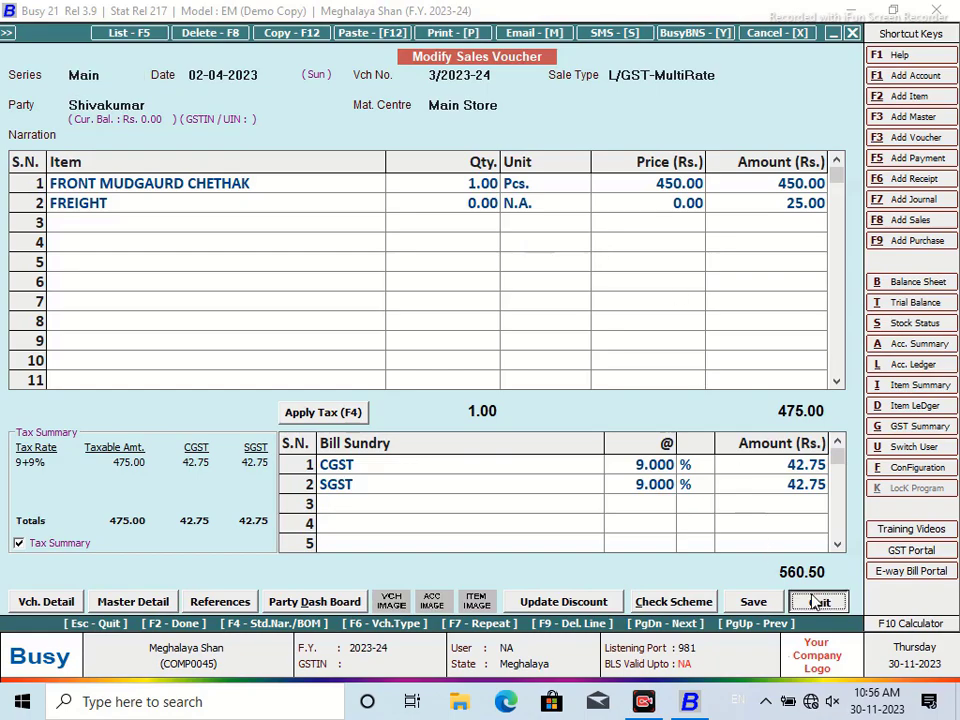
{"action": "left_click", "coordinate": [816, 601]}
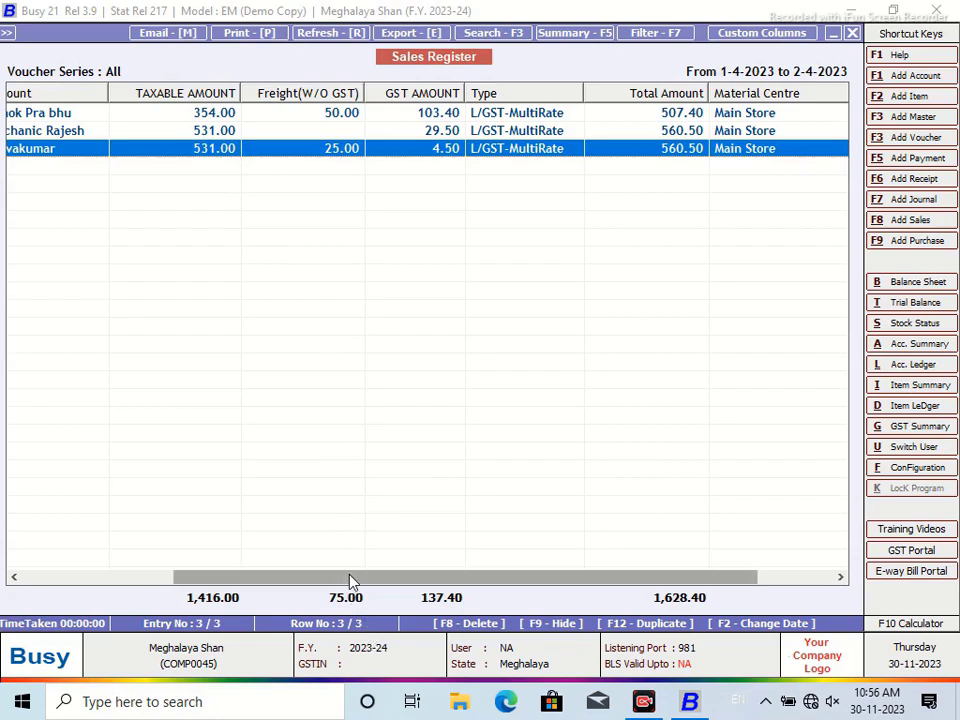
{"action": "left_click_drag", "start_coordinate": [351, 578], "coordinate": [256, 578]}
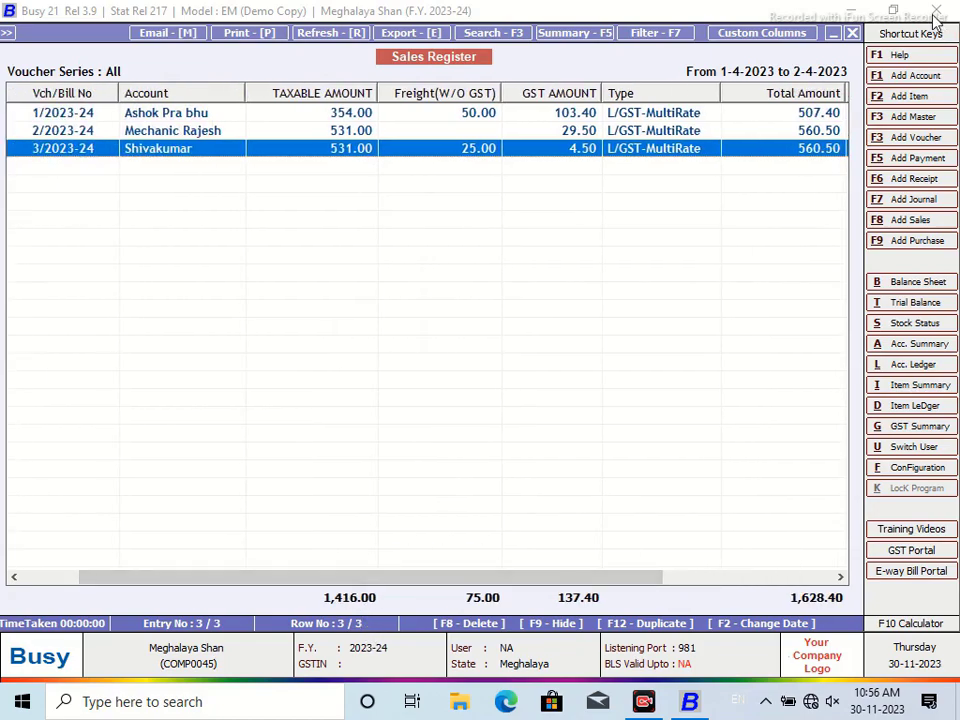
Load the SUGAR1 query and delete the tax and cess terms, leaving VG.TaxableAmt / VG.ItemMainQty
{"action": "left_click", "coordinate": [853, 35]}
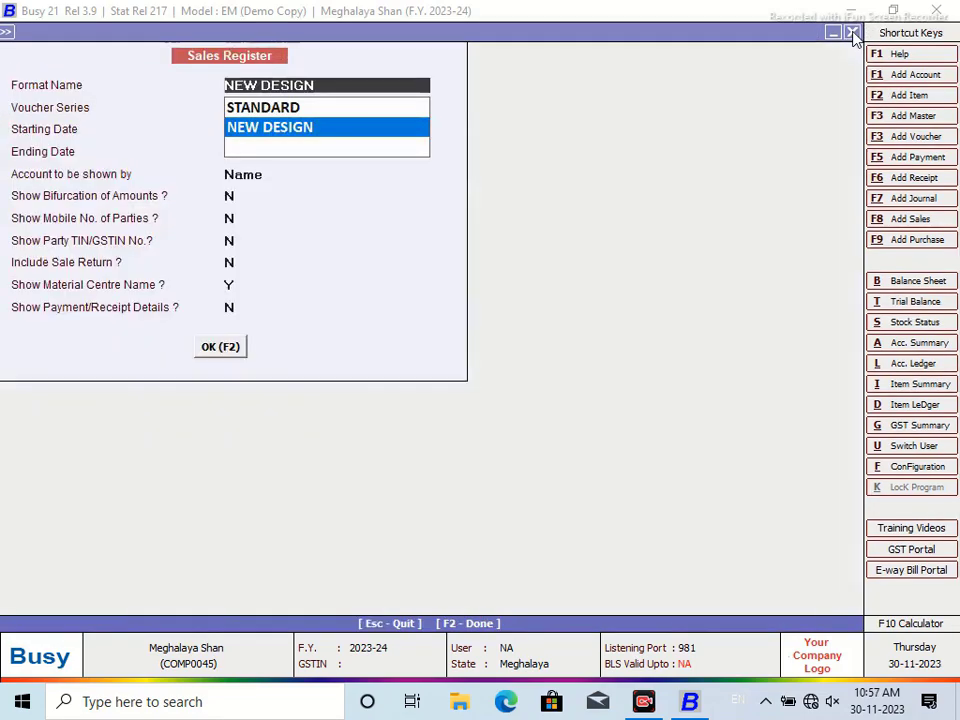
{"action": "left_click", "coordinate": [853, 35]}
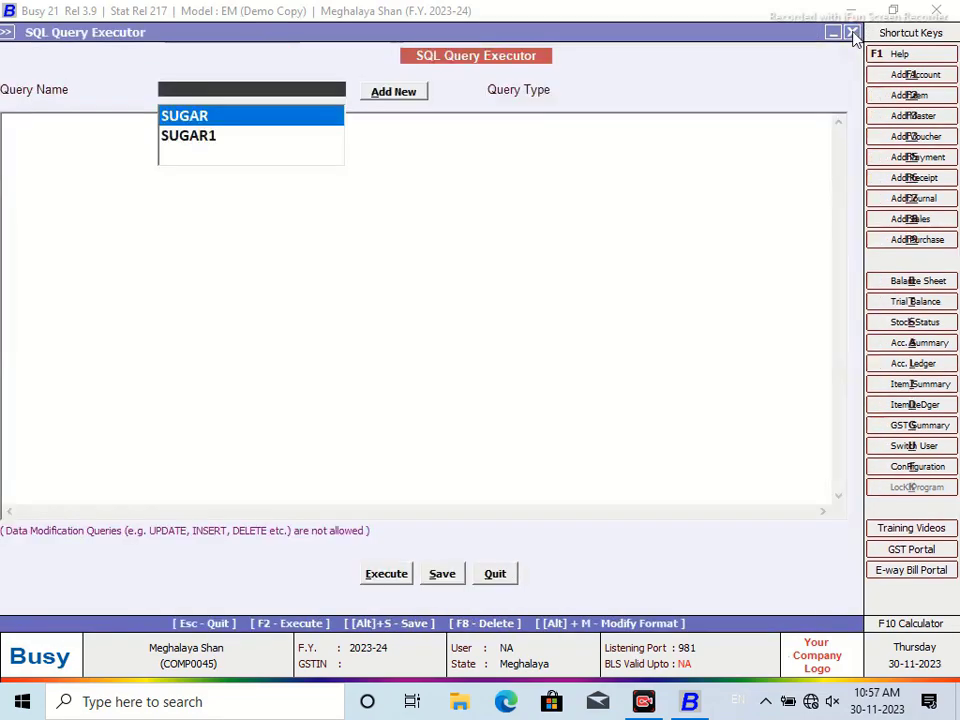
{"action": "left_click", "coordinate": [226, 138]}
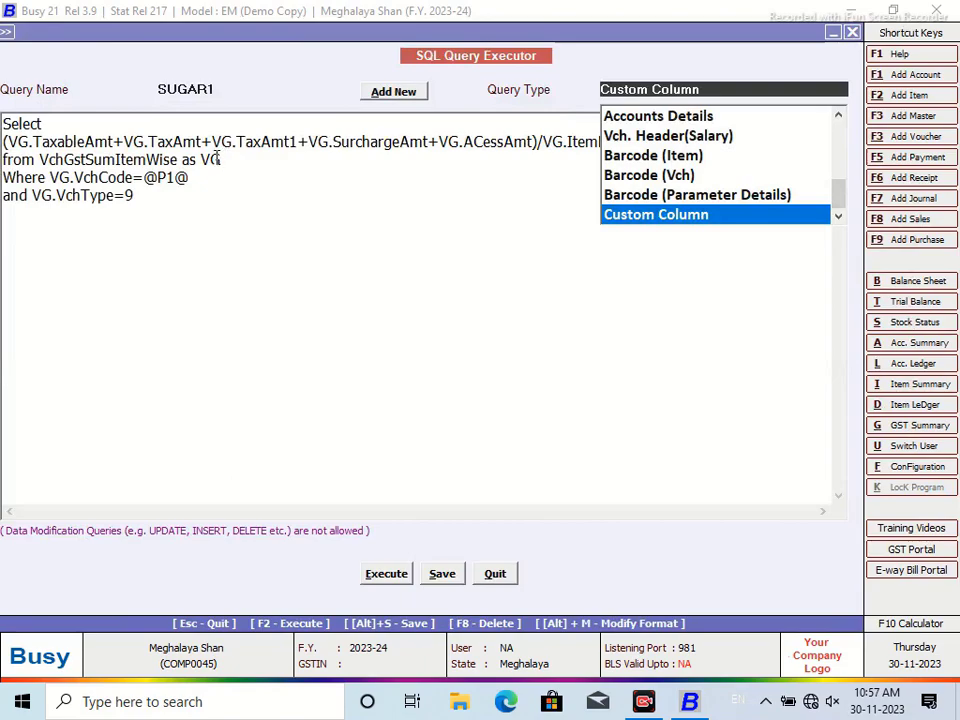
{"action": "key", "text": "Return"}
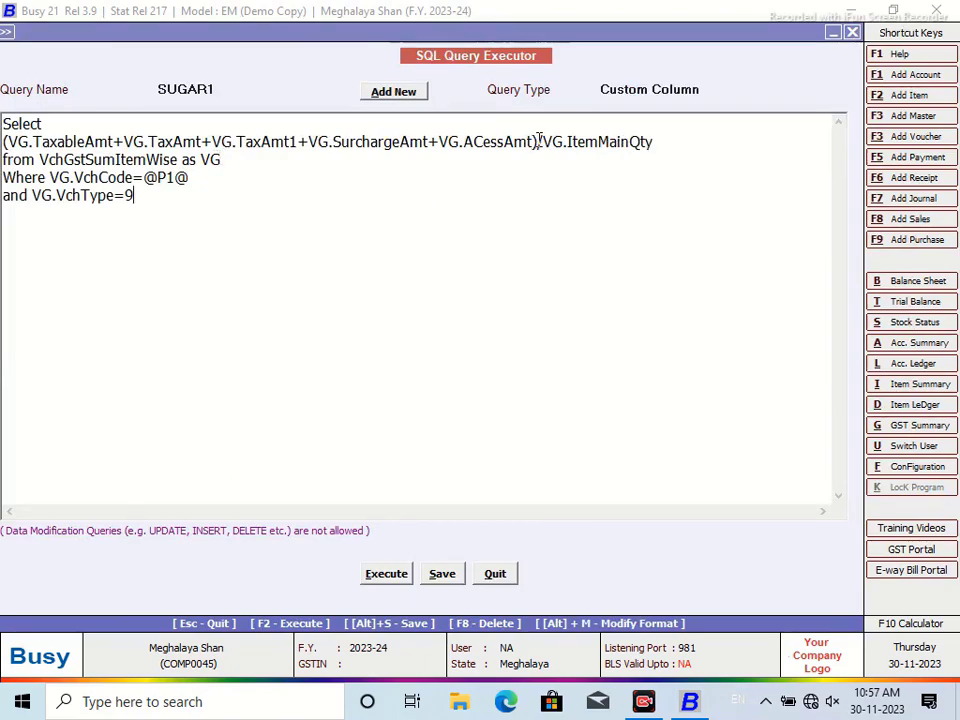
{"action": "left_click_drag", "start_coordinate": [534, 141], "coordinate": [124, 141]}
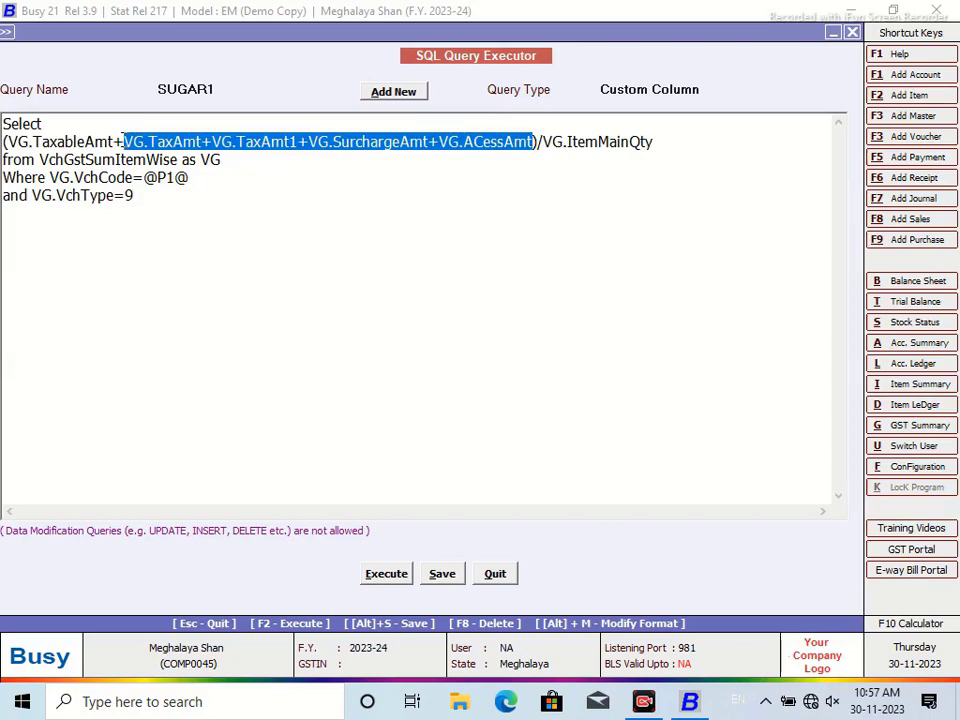
{"action": "key", "text": "Delete"}
{"action": "key", "text": "BackSpace"}
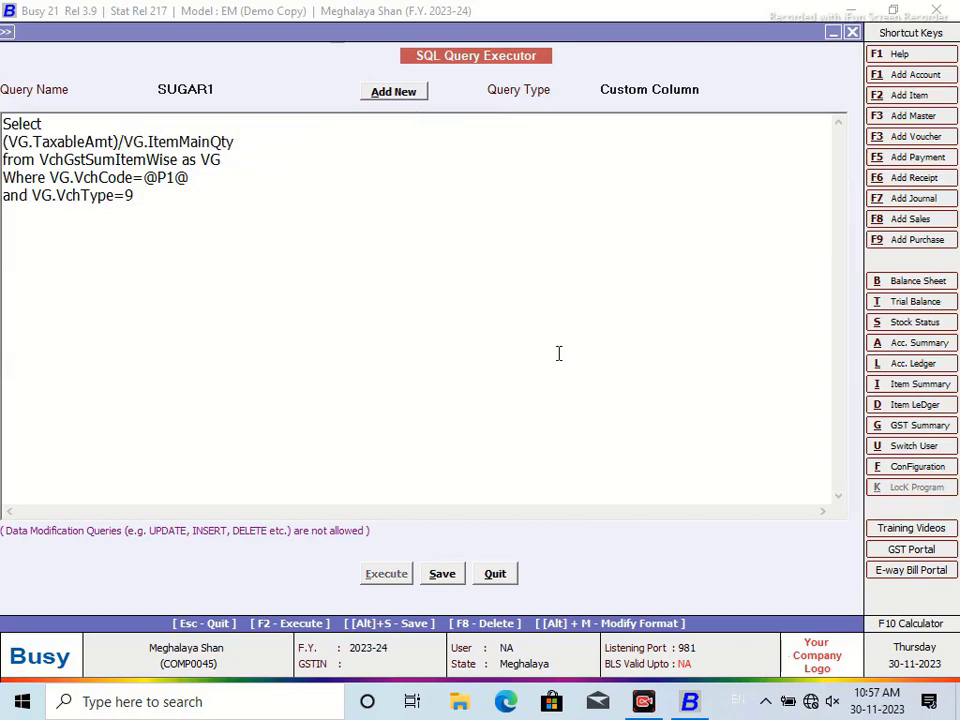
Save the edited SUGAR1 query and reopen the Sales Register with NEW DESIGN
{"action": "left_click", "coordinate": [443, 574]}
{"action": "left_click", "coordinate": [590, 387]}
{"action": "left_click", "coordinate": [496, 574]}
{"action": "left_click", "coordinate": [231, 352]}
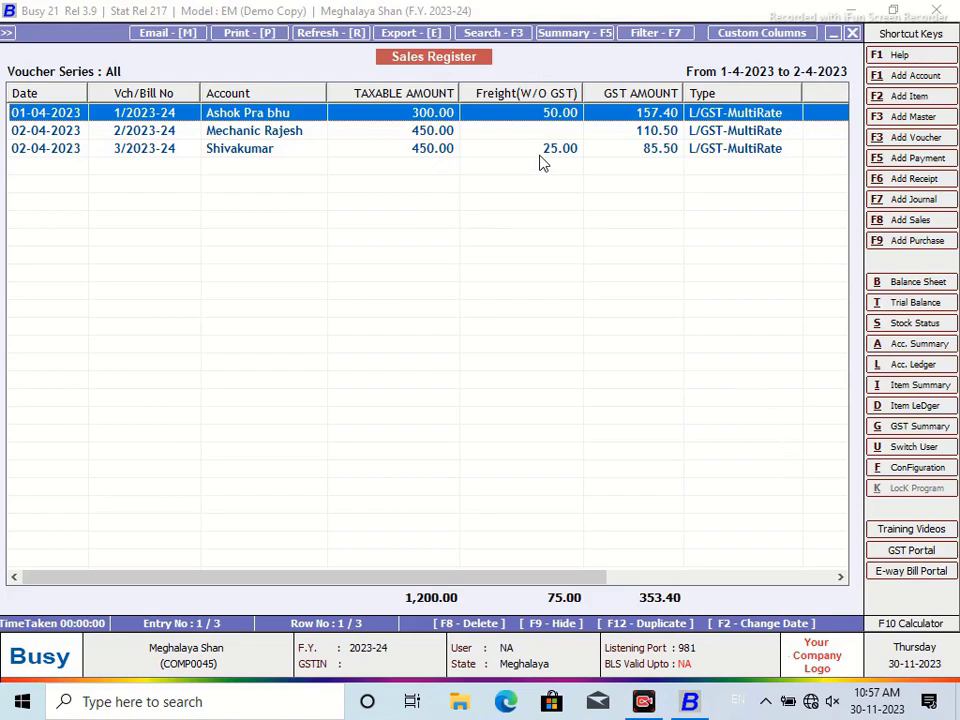
{"action": "left_click", "coordinate": [664, 152]}
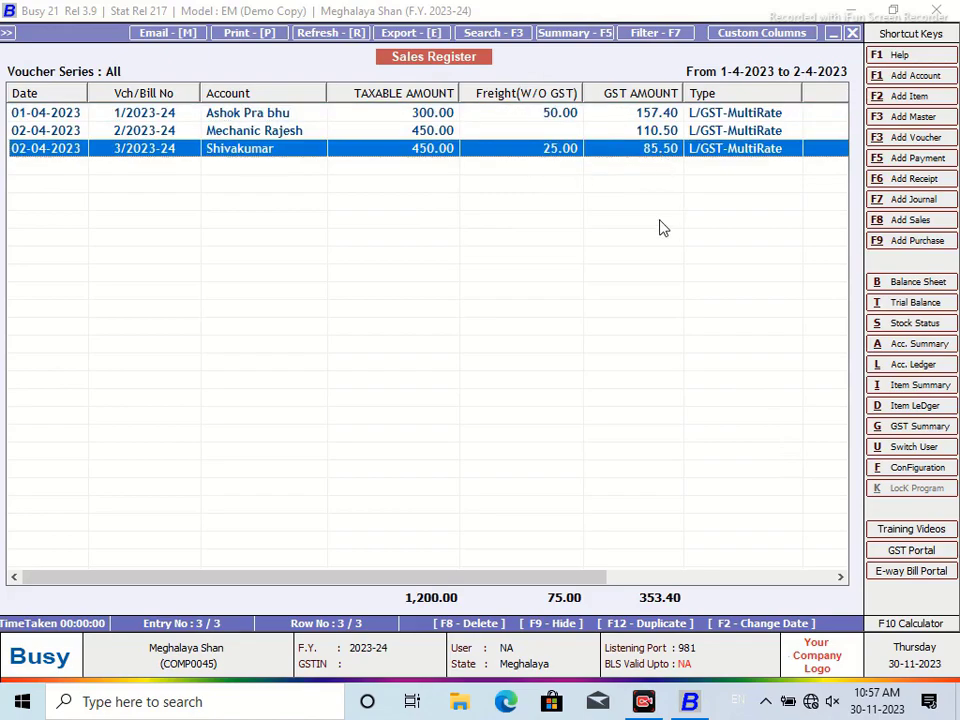
{"action": "key", "text": "Return"}
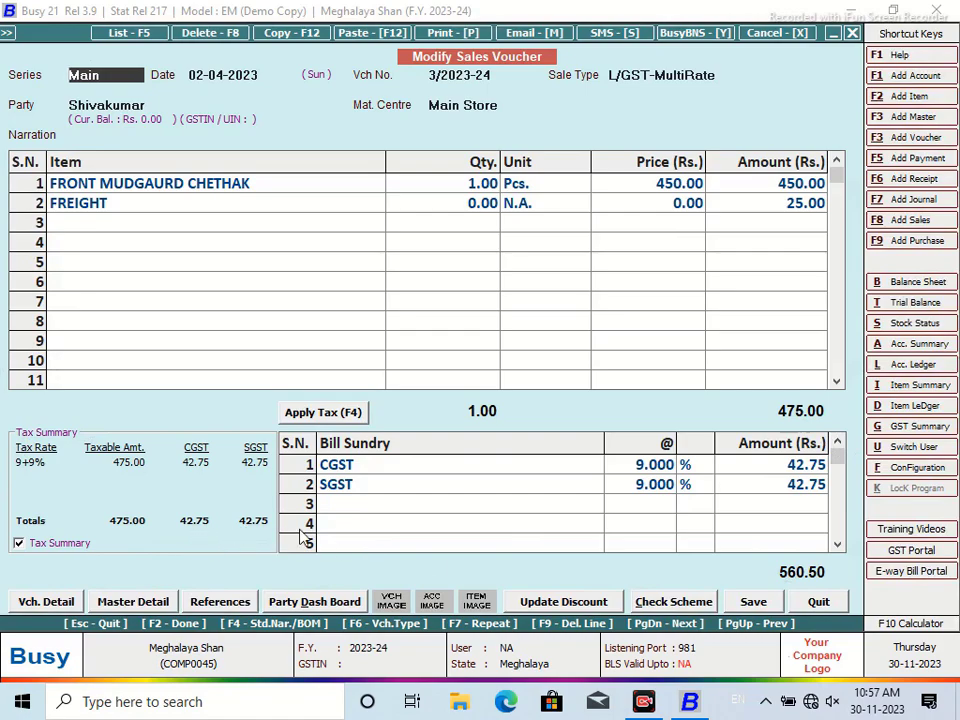
{"action": "left_click", "coordinate": [819, 602]}
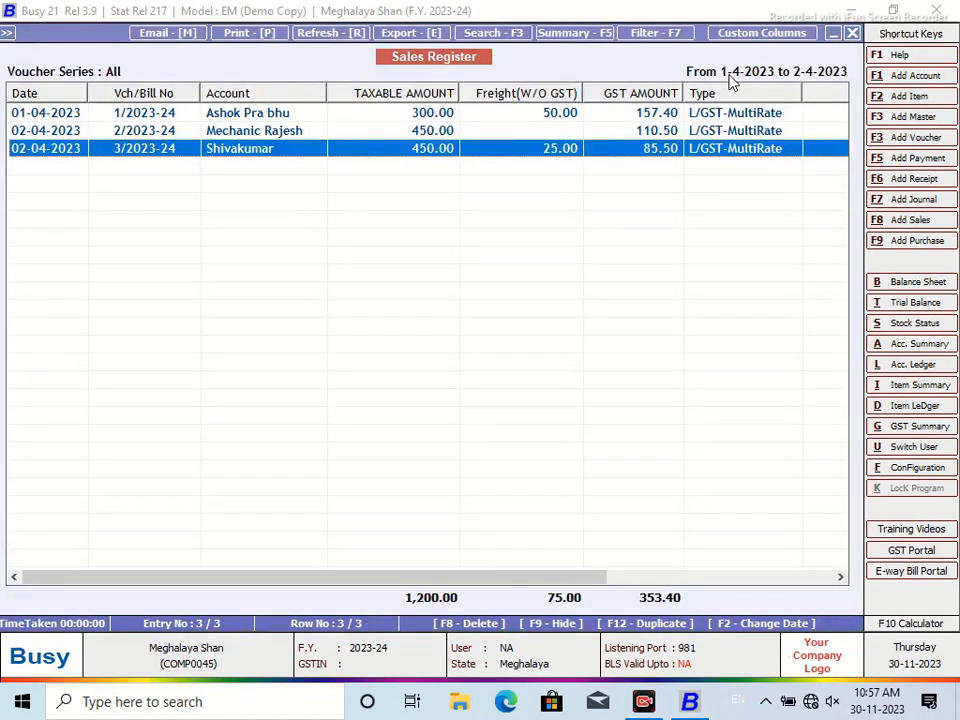
{"action": "left_click_drag", "start_coordinate": [525, 579], "coordinate": [577, 558]}
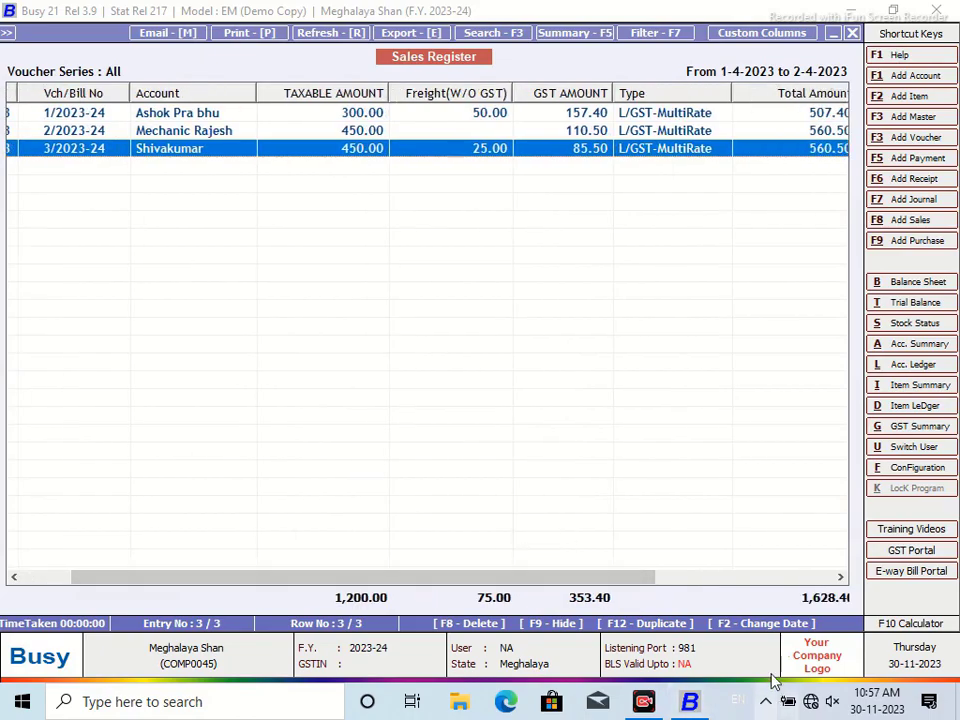